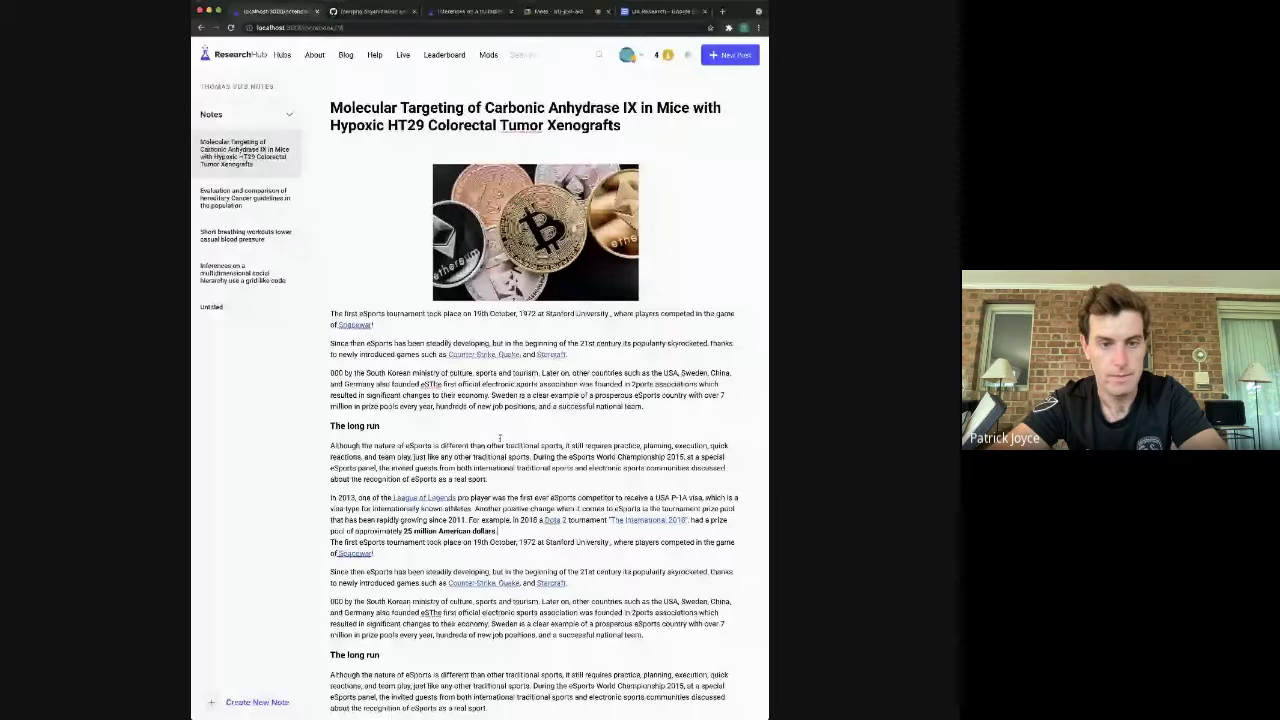
Look through the whole note on molecular targeting of Carbonic Anhydrase IX, from its title to the last paragraph.
{"action": "left_click", "coordinate": [553, 60]}
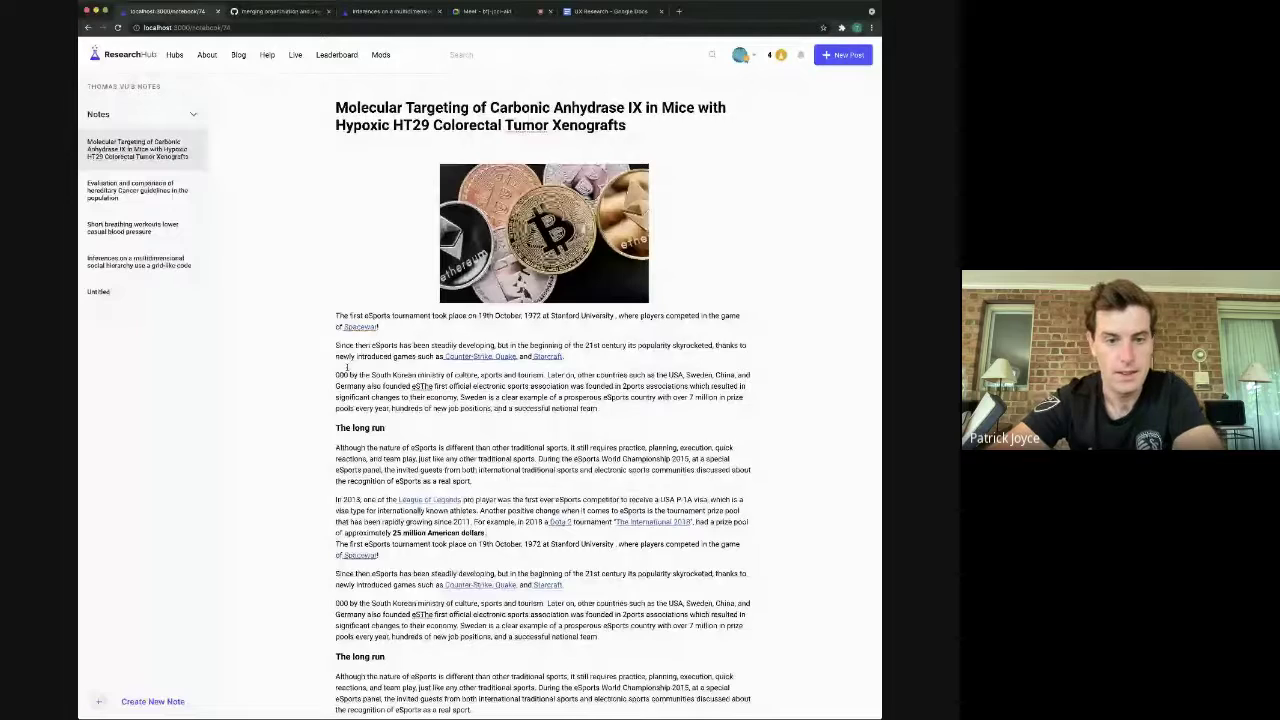
{"action": "scroll", "coordinate": [490, 395], "scroll_direction": "down", "scroll_amount": 1}
{"action": "scroll", "coordinate": [490, 395], "scroll_direction": "down", "scroll_amount": 3}
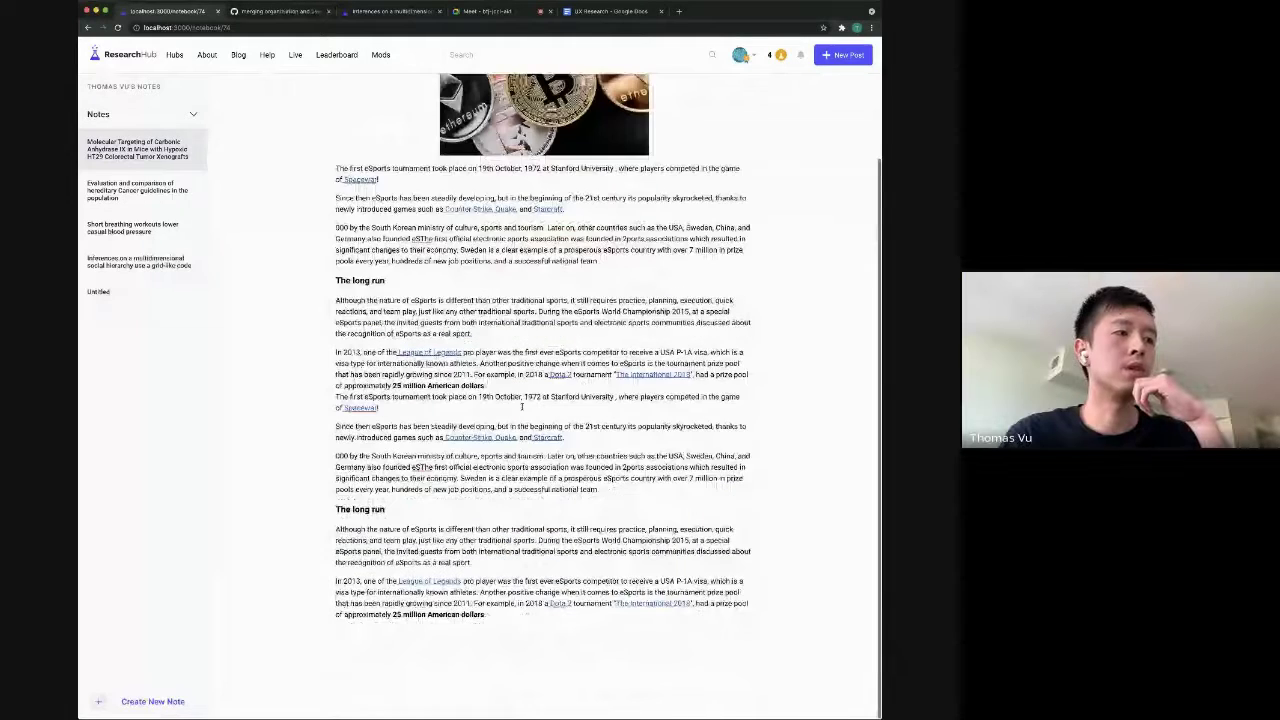
{"action": "scroll", "coordinate": [516, 438], "scroll_direction": "up", "scroll_amount": 4}
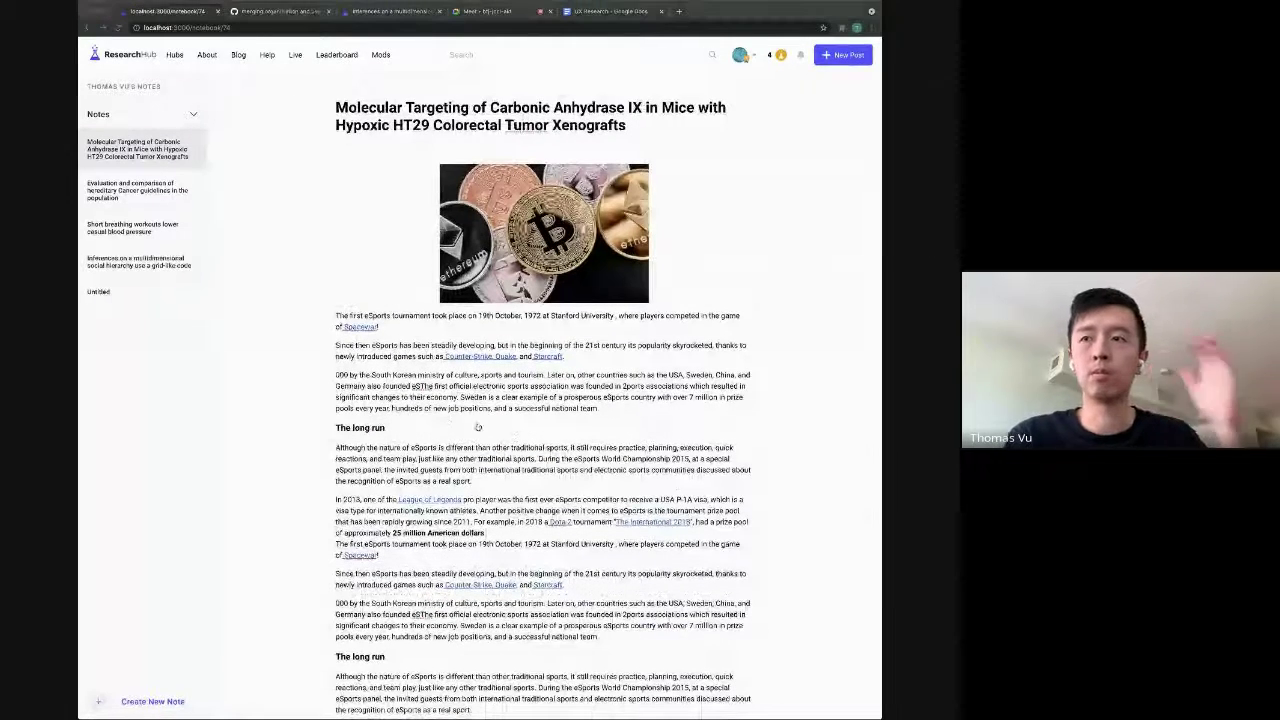
{"action": "scroll", "coordinate": [470, 418], "scroll_direction": "down", "scroll_amount": 1}
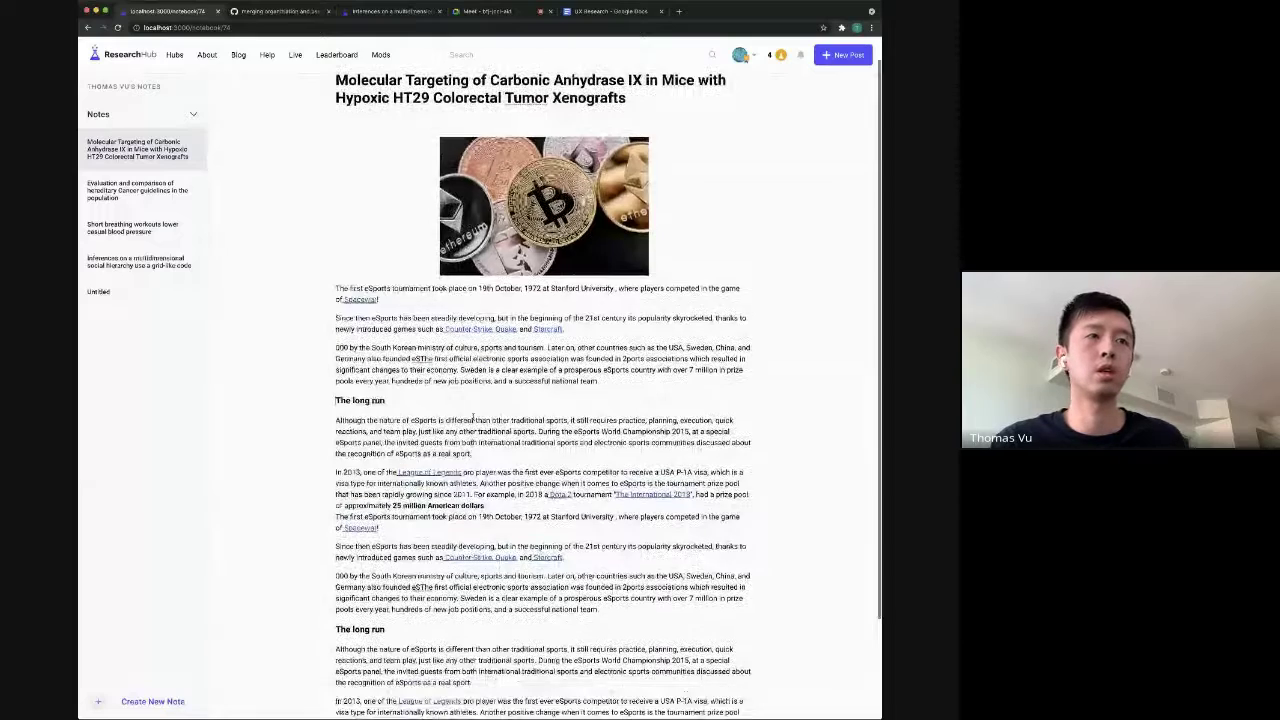
{"action": "scroll", "coordinate": [473, 418], "scroll_direction": "down", "scroll_amount": 3}
{"action": "scroll", "coordinate": [542, 99], "scroll_direction": "up", "scroll_amount": 4}
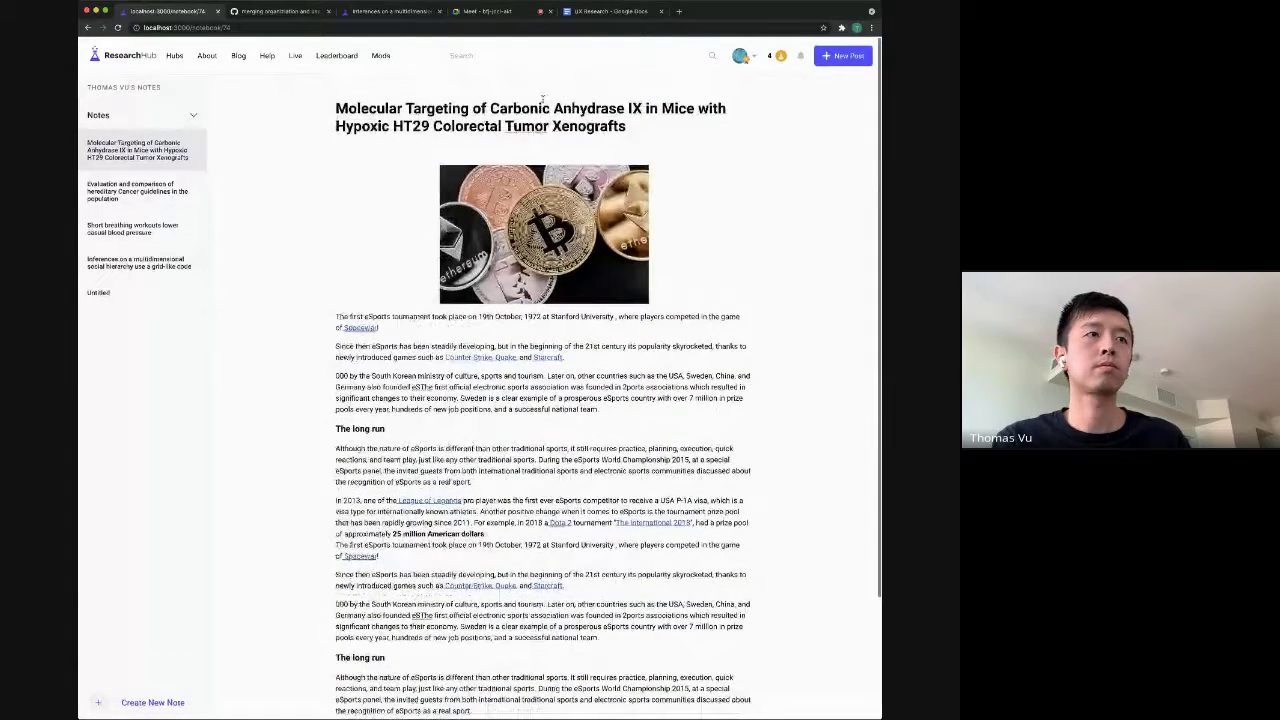
{"action": "scroll", "coordinate": [542, 99], "scroll_direction": "down", "scroll_amount": 3}
{"action": "scroll", "coordinate": [542, 99], "scroll_direction": "up", "scroll_amount": 3}
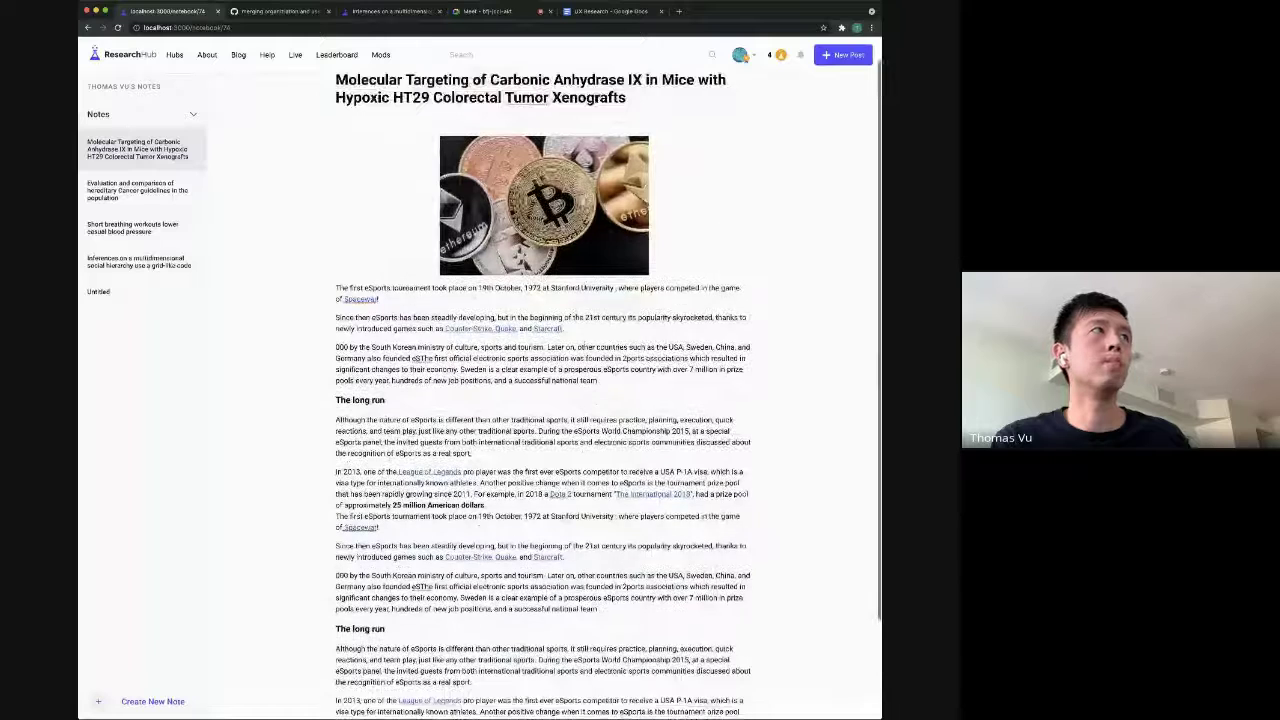
{"action": "scroll", "coordinate": [542, 99], "scroll_direction": "up", "scroll_amount": 2}
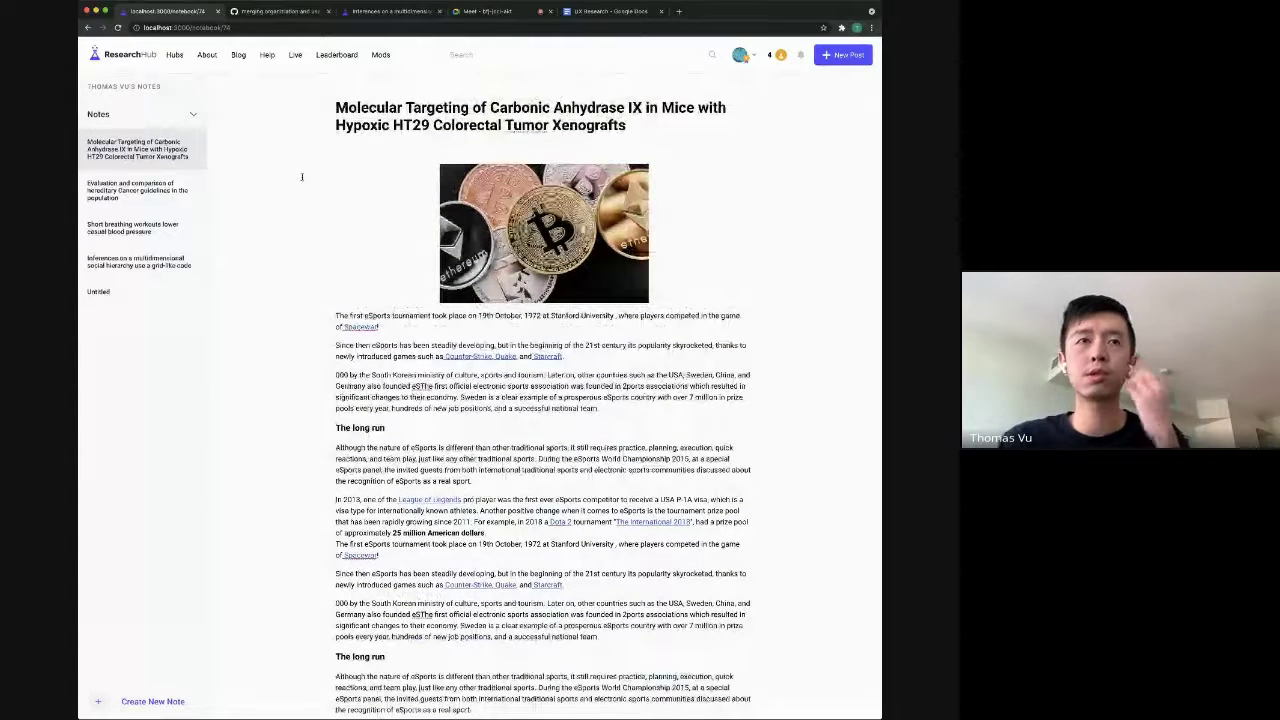
{"action": "scroll", "coordinate": [522, 343], "scroll_direction": "down", "scroll_amount": 3}
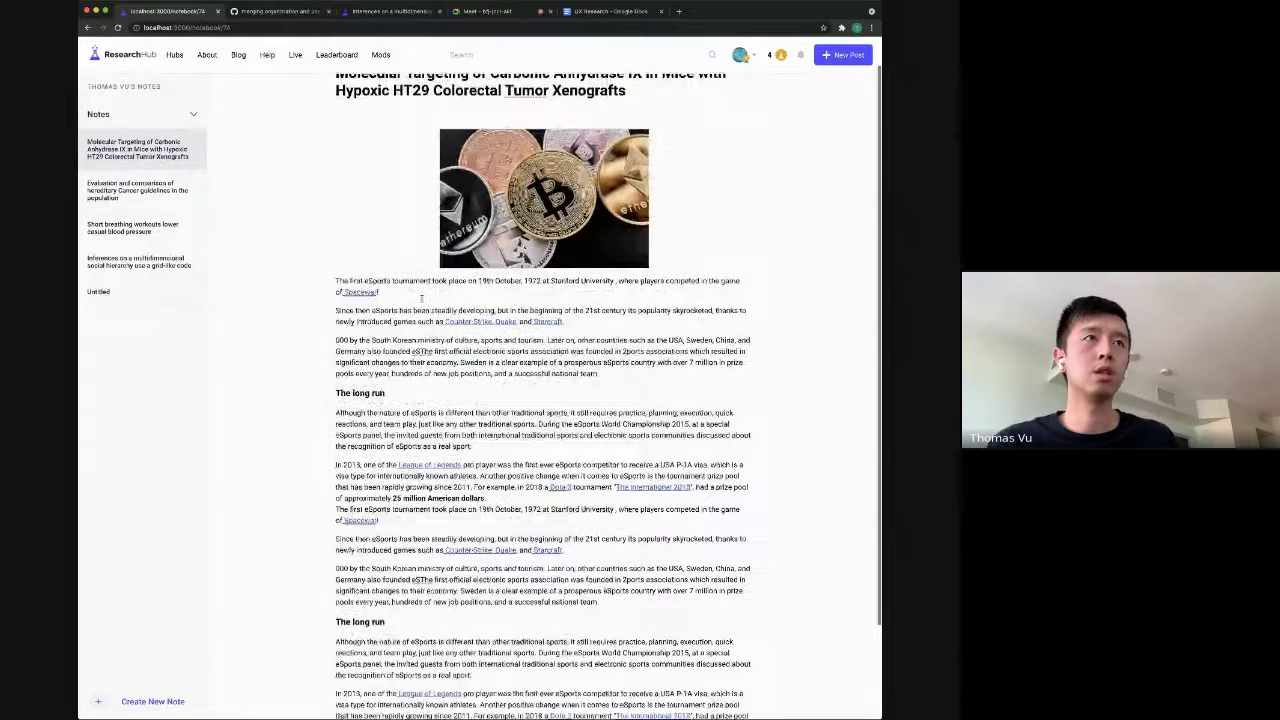
{"action": "scroll", "coordinate": [522, 343], "scroll_direction": "up", "scroll_amount": 3}
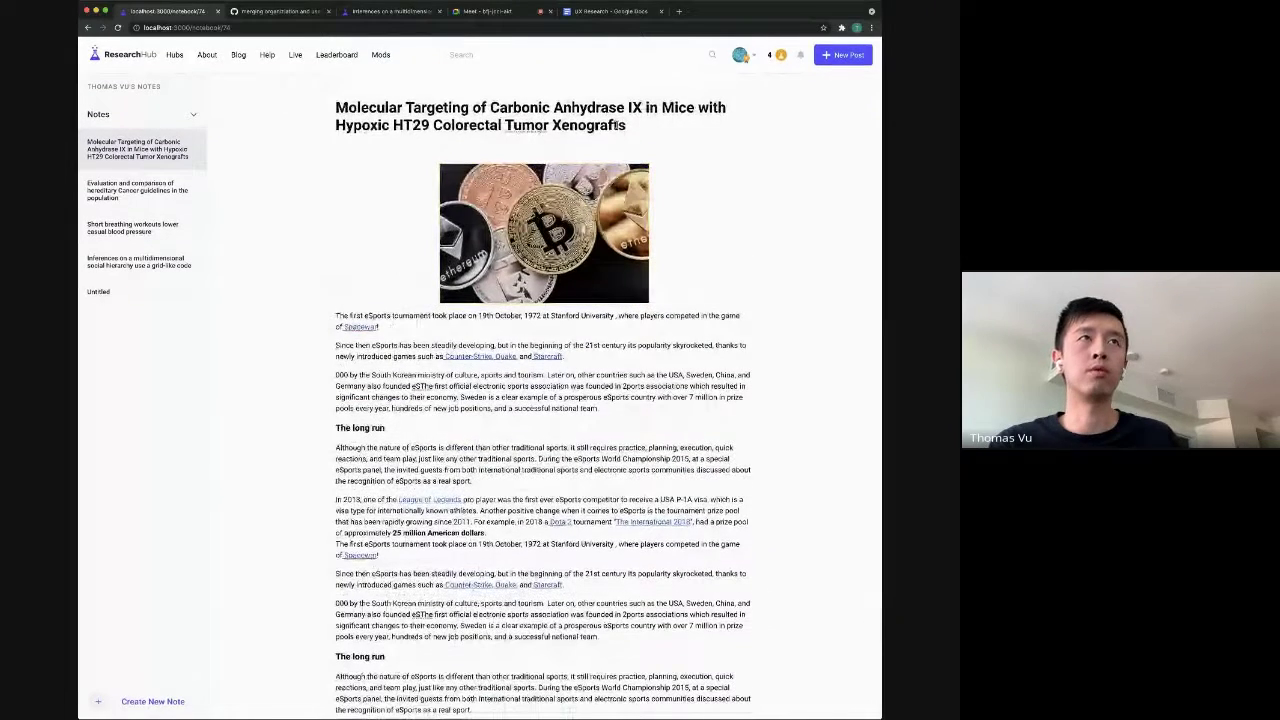
Delete the empty line between the note's title and the coin image, and select most of the first South Korean ministry paragraph.
{"action": "key", "text": "Delete"}
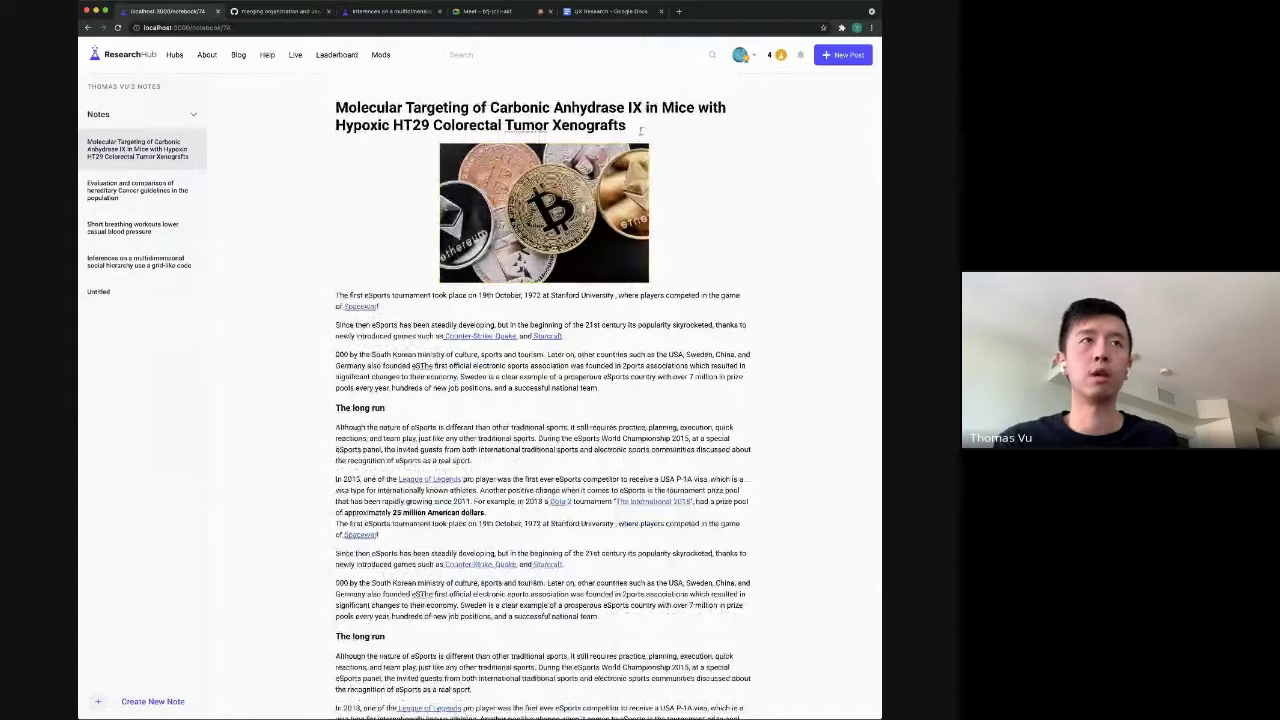
{"action": "left_click", "coordinate": [484, 356]}
{"action": "left_click_drag", "start_coordinate": [484, 356], "coordinate": [614, 390]}
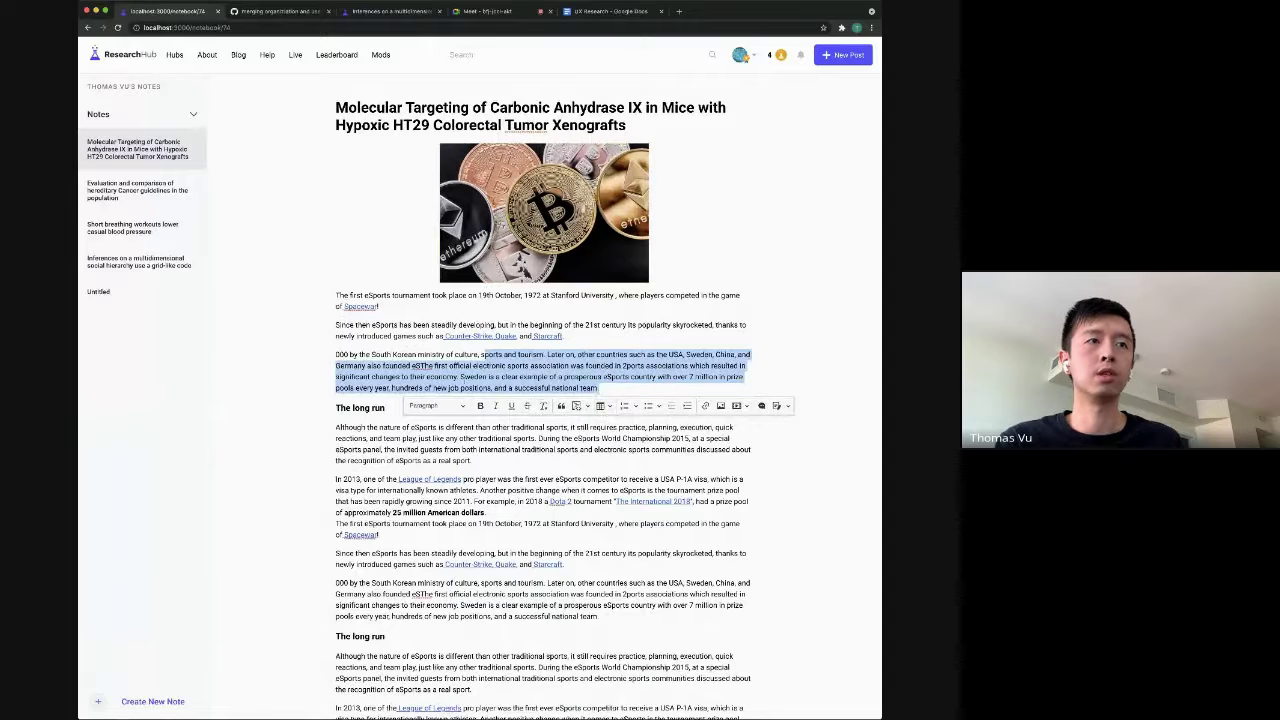
Remove the text formatting from the first paragraph beginning "In 2013, one of the League of Legends".
{"action": "left_click", "coordinate": [476, 479]}
{"action": "left_click_drag", "start_coordinate": [487, 512], "coordinate": [336, 479]}
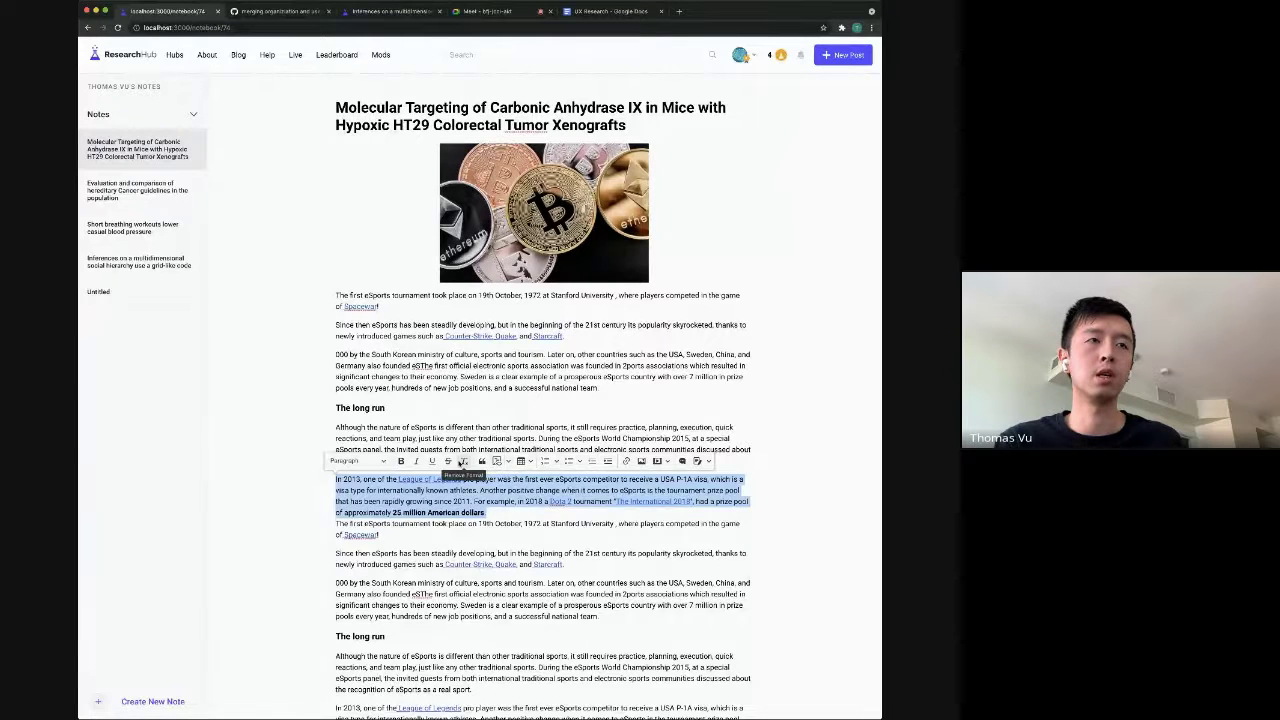
{"action": "left_click", "coordinate": [464, 463]}
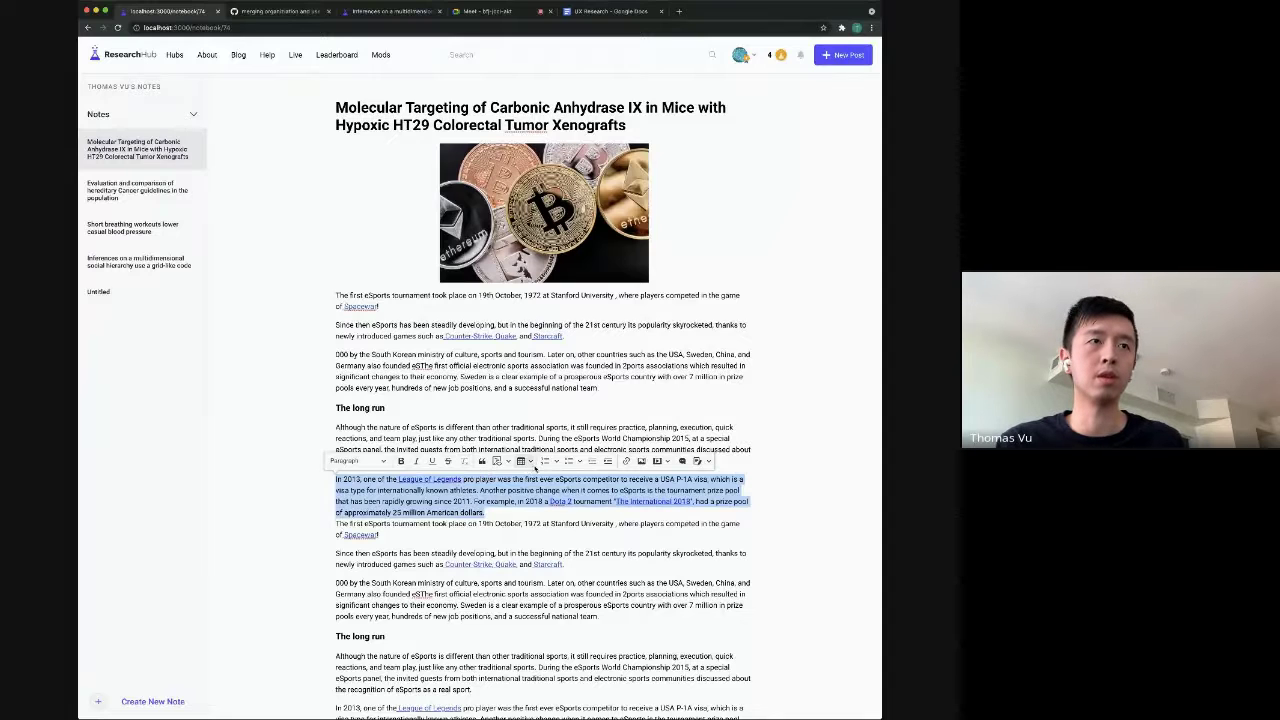
{"action": "left_click", "coordinate": [557, 514]}
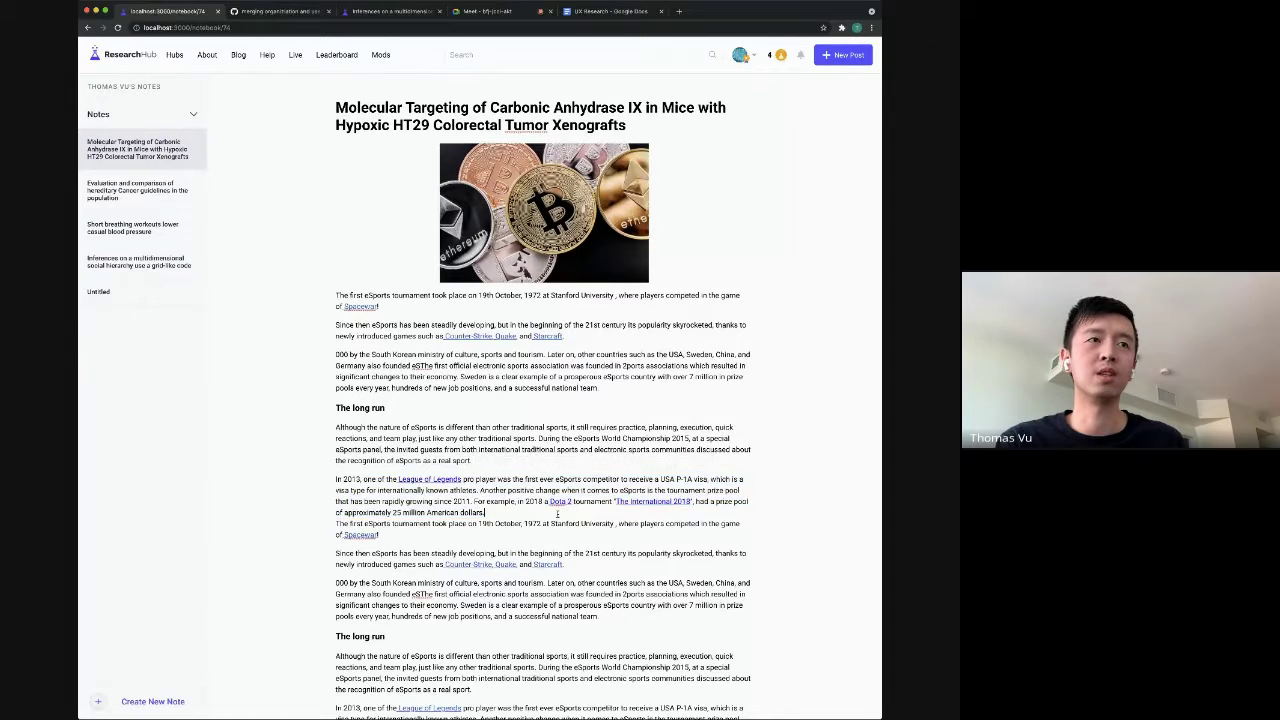
Start a comment on the first paragraph beginning "In 2013, one of the League of Legends".
{"action": "left_click_drag", "start_coordinate": [548, 510], "coordinate": [338, 480]}
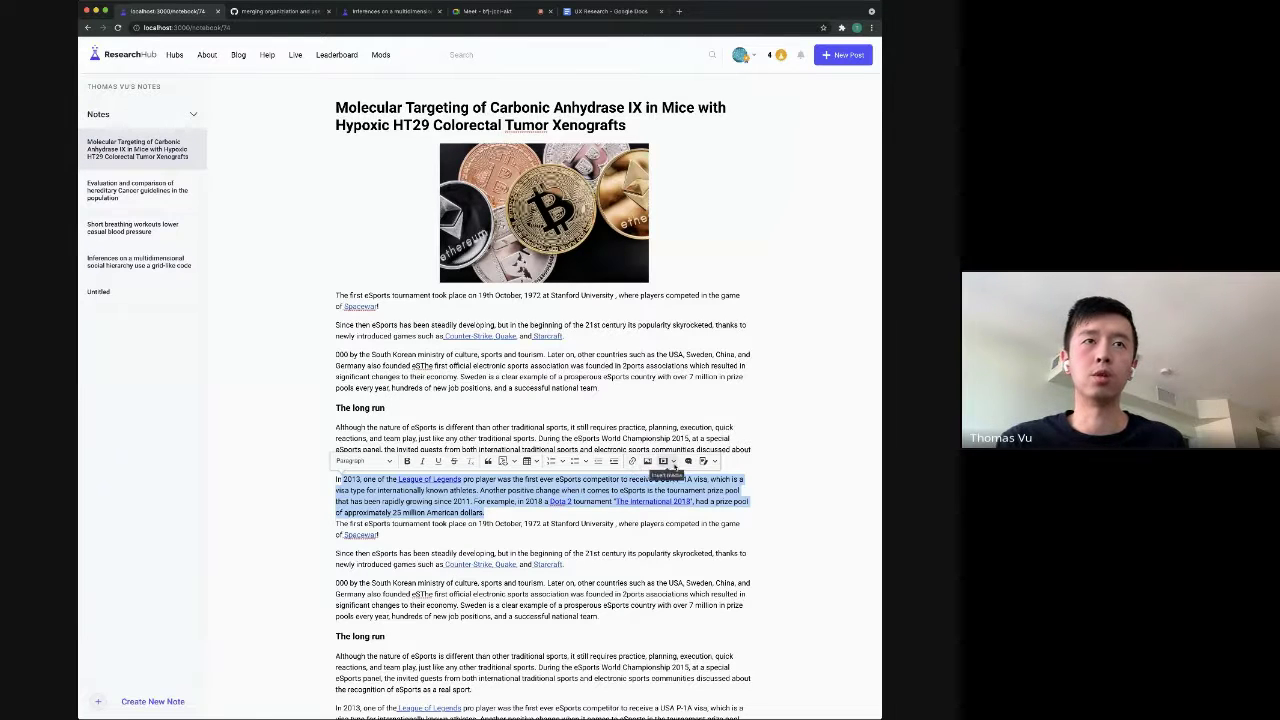
{"action": "left_click", "coordinate": [688, 462]}
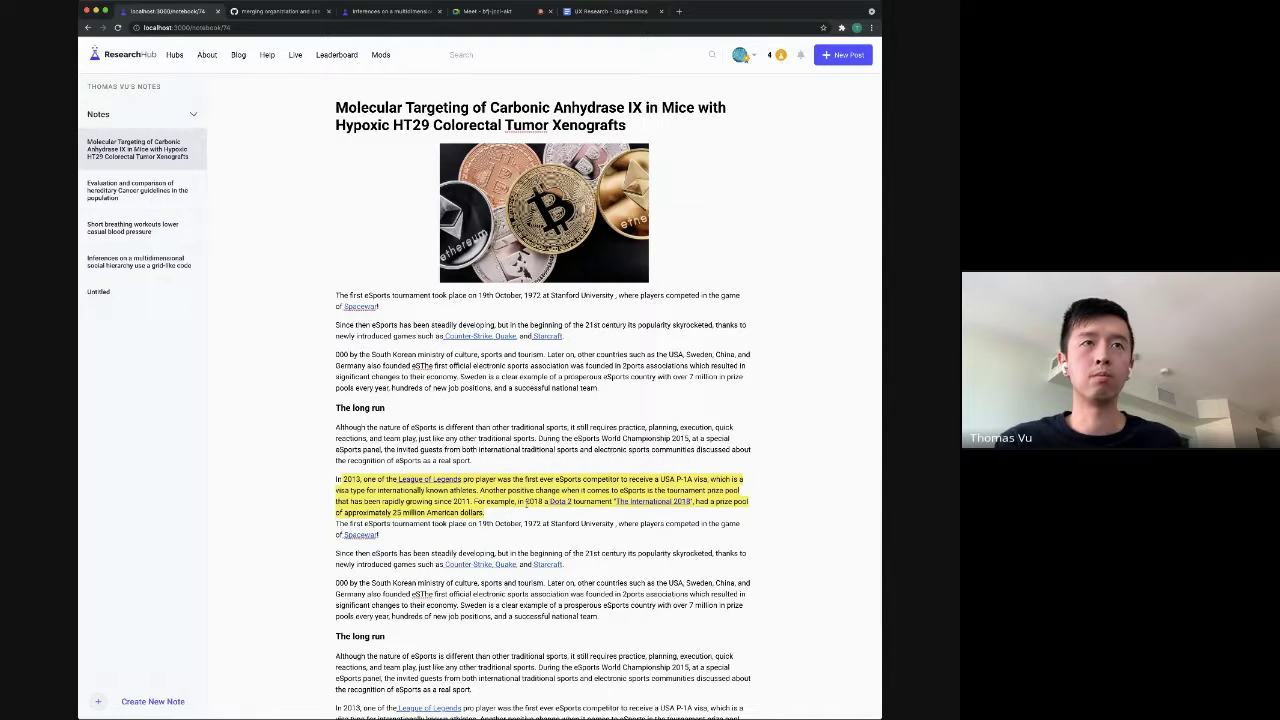
{"action": "scroll", "coordinate": [466, 470], "scroll_direction": "down", "scroll_amount": 2}
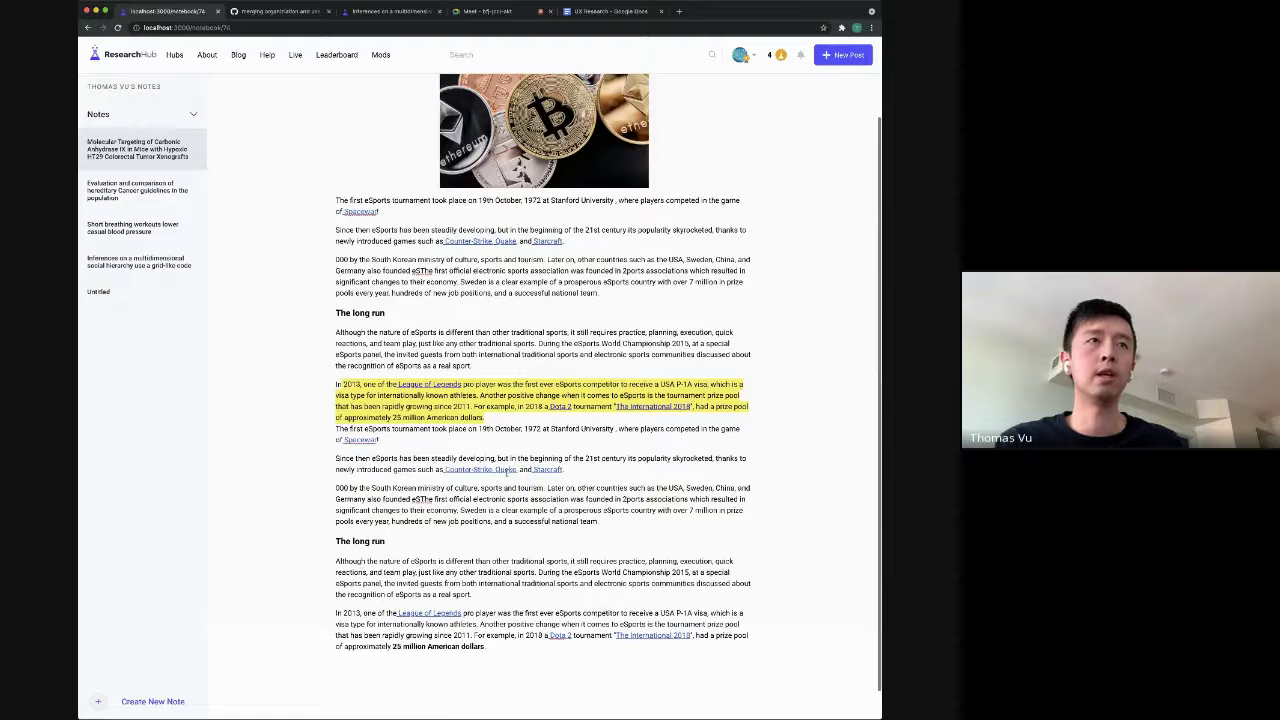
{"action": "scroll", "coordinate": [507, 473], "scroll_direction": "down", "scroll_amount": 1}
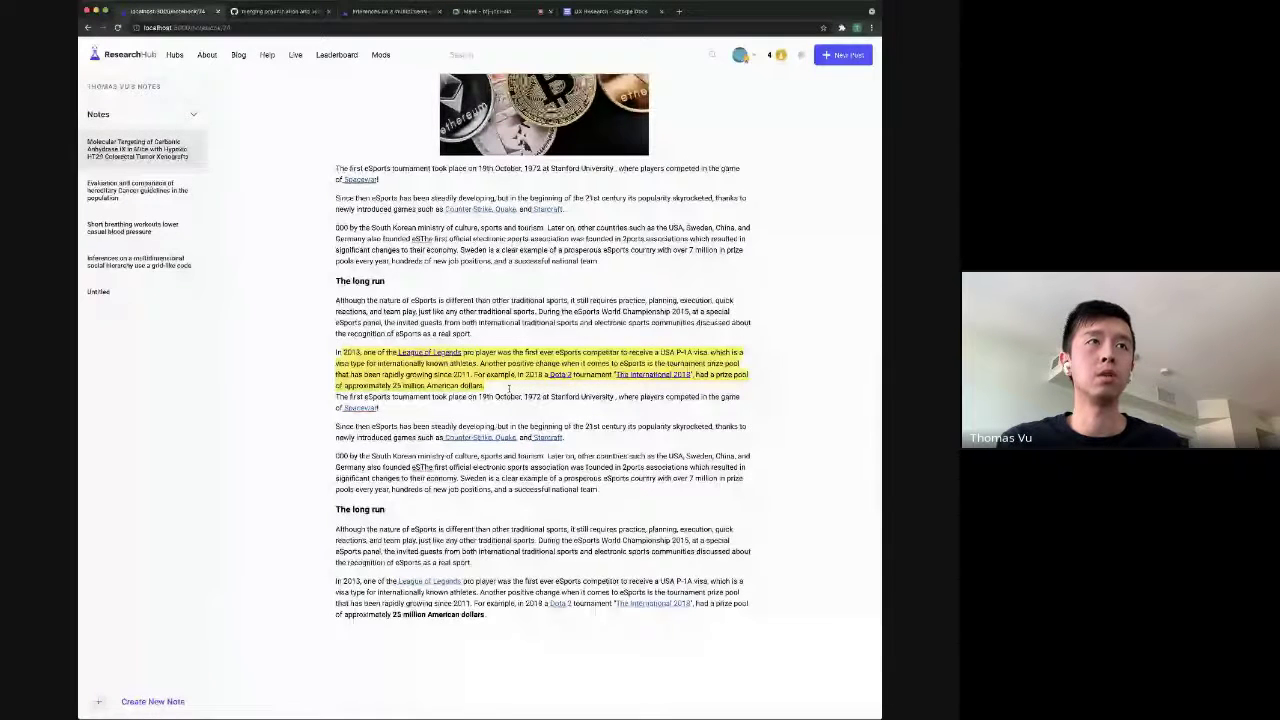
In the UX Research Google Doc, start a comment spanning the South Korean ministry paragraph and "The long run" heading, and return to the ResearchHub note.
{"action": "left_click", "coordinate": [600, 11]}
{"action": "left_click_drag", "start_coordinate": [437, 423], "coordinate": [434, 477]}
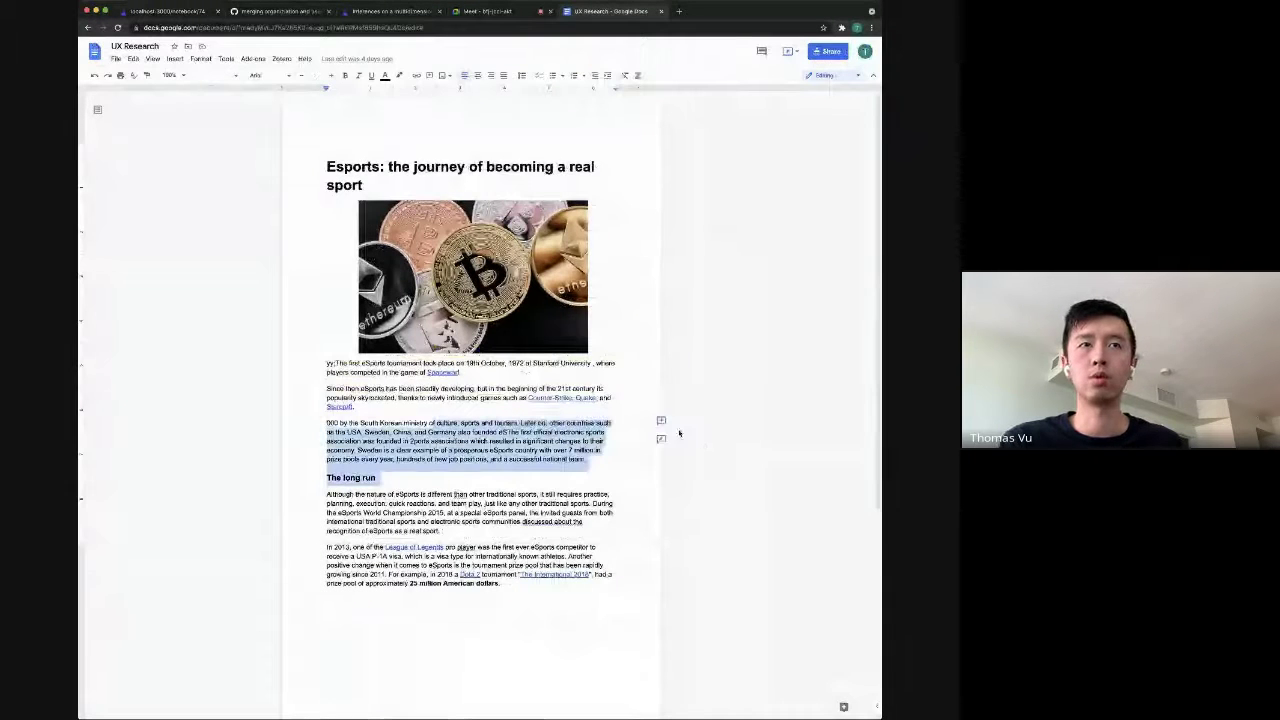
{"action": "left_click", "coordinate": [663, 421]}
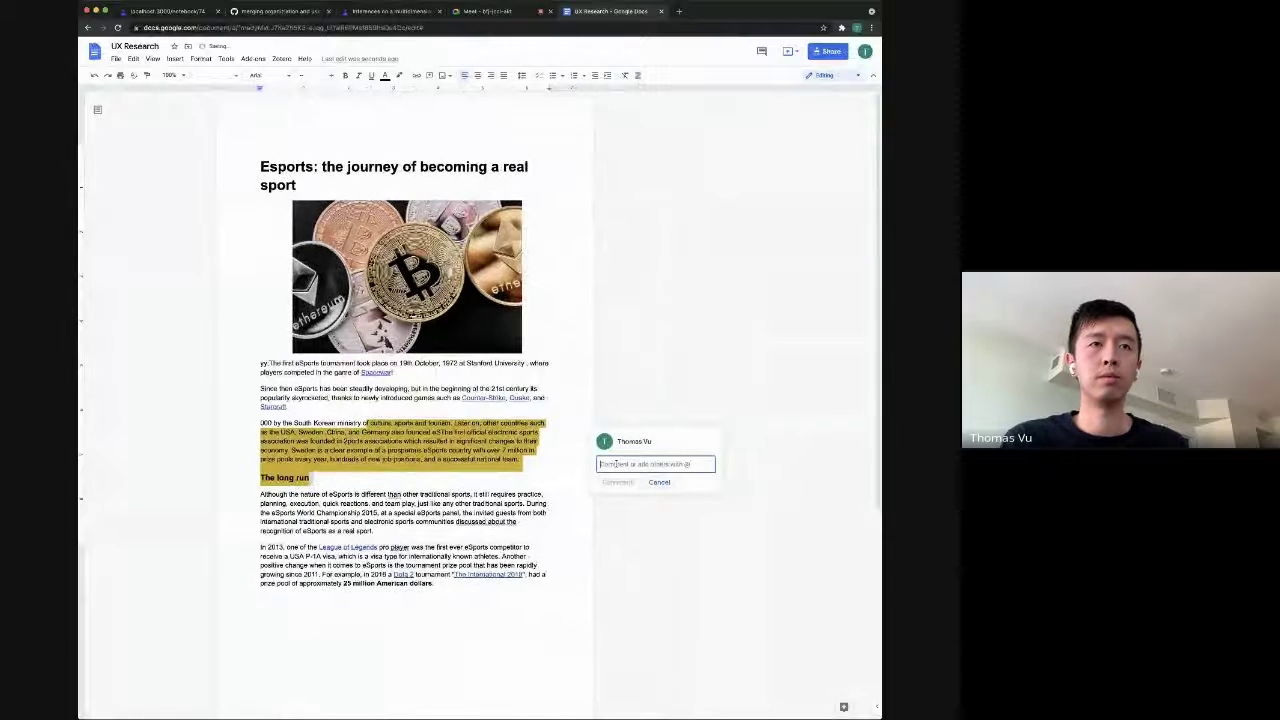
{"action": "key", "text": "ctrl+Tab"}
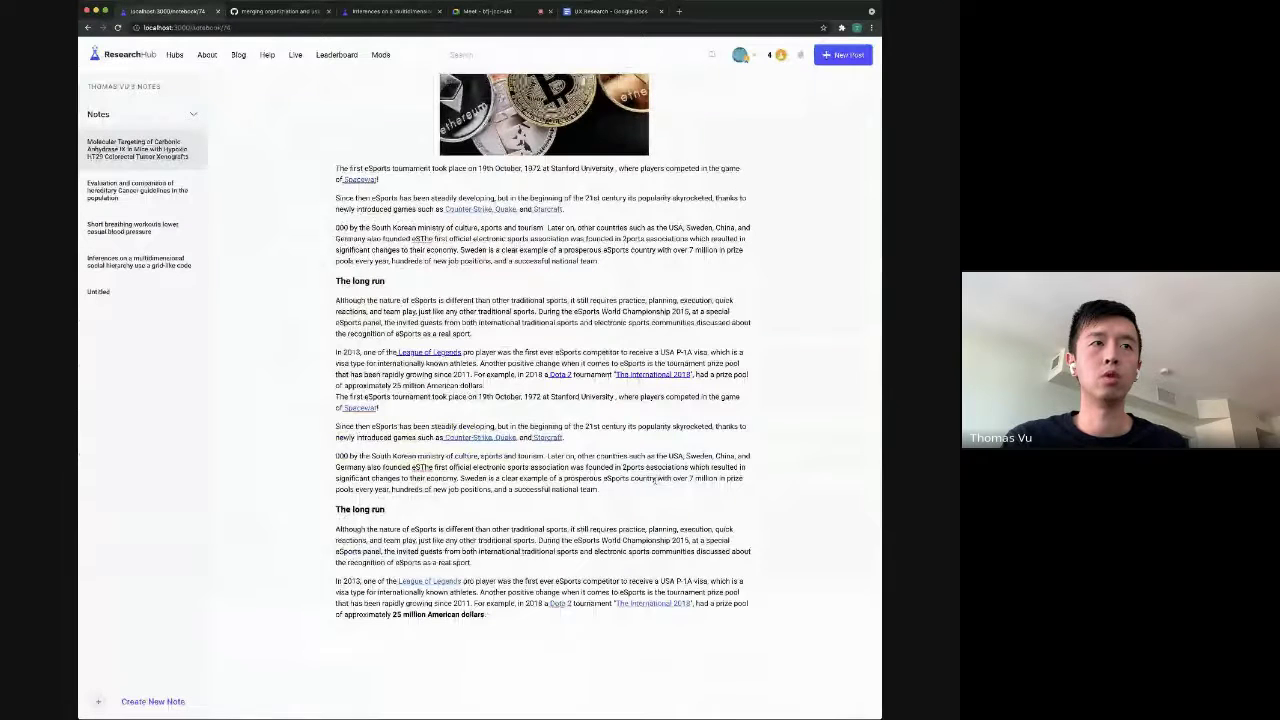
{"action": "triple_click", "coordinate": [338, 454]}
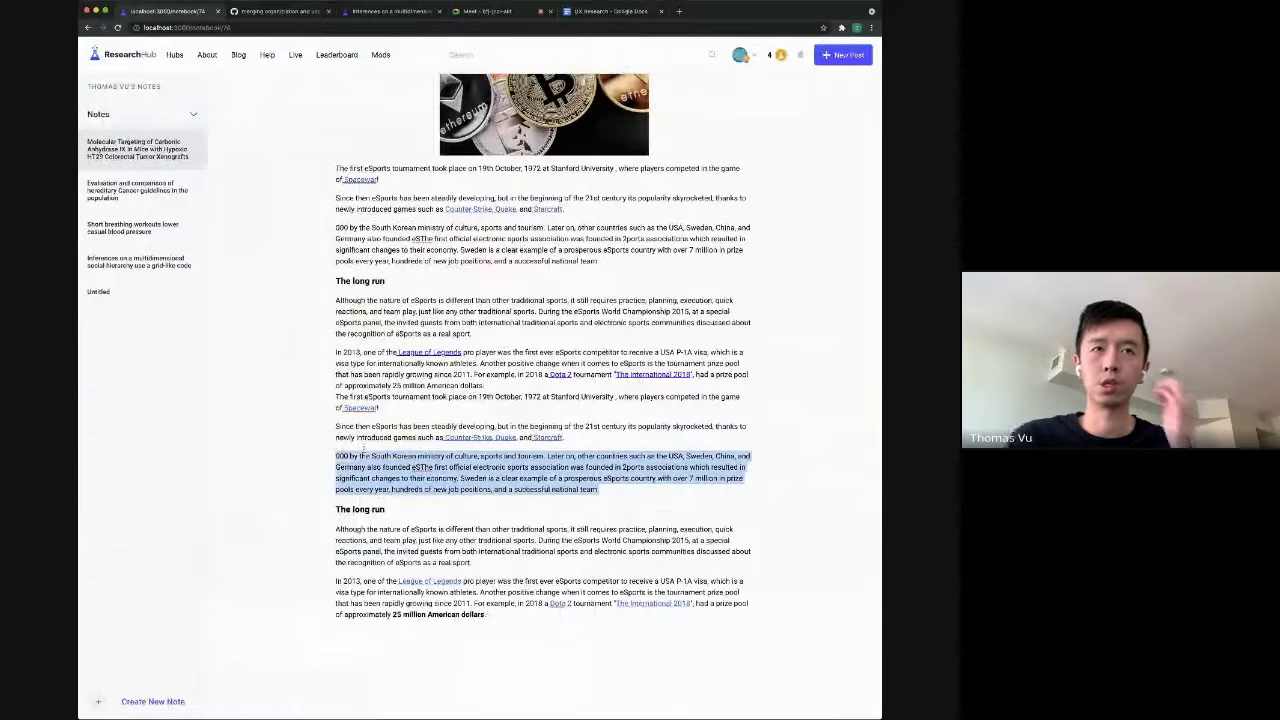
{"action": "left_click", "coordinate": [632, 476]}
{"action": "scroll", "coordinate": [478, 393], "scroll_direction": "up", "scroll_amount": 3}
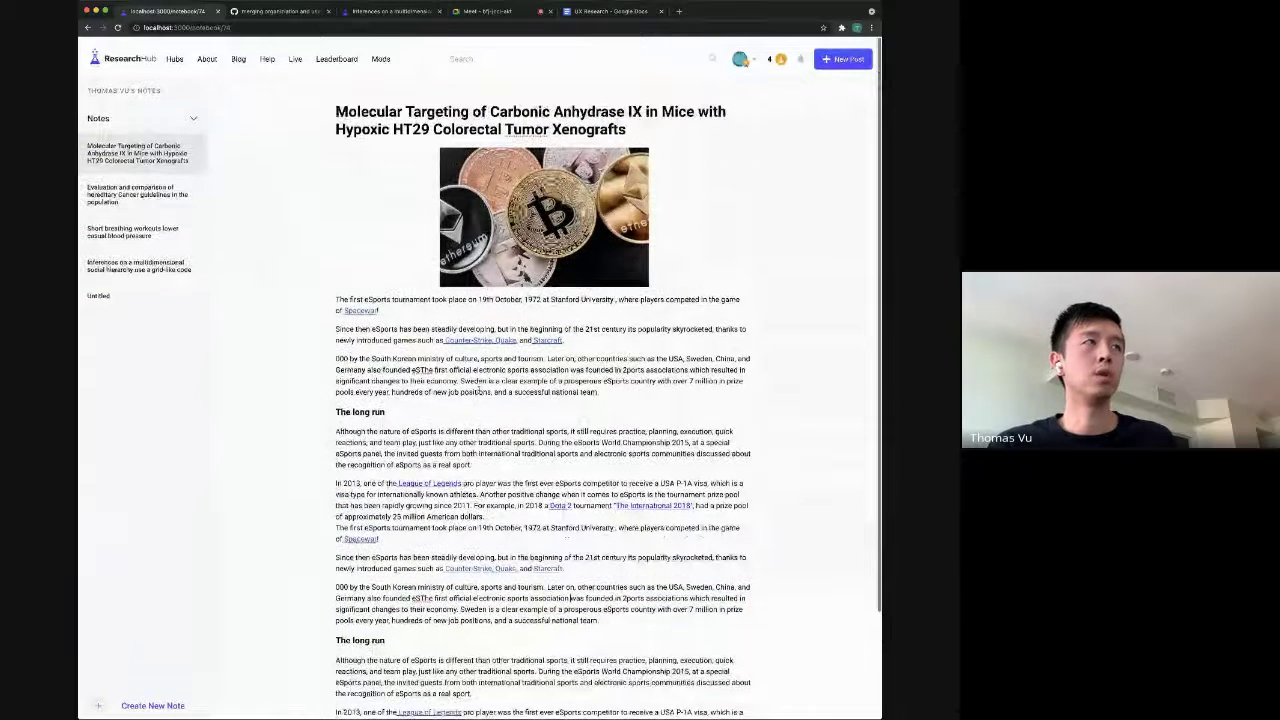
{"action": "left_click_drag", "start_coordinate": [161, 88], "coordinate": [90, 88]}
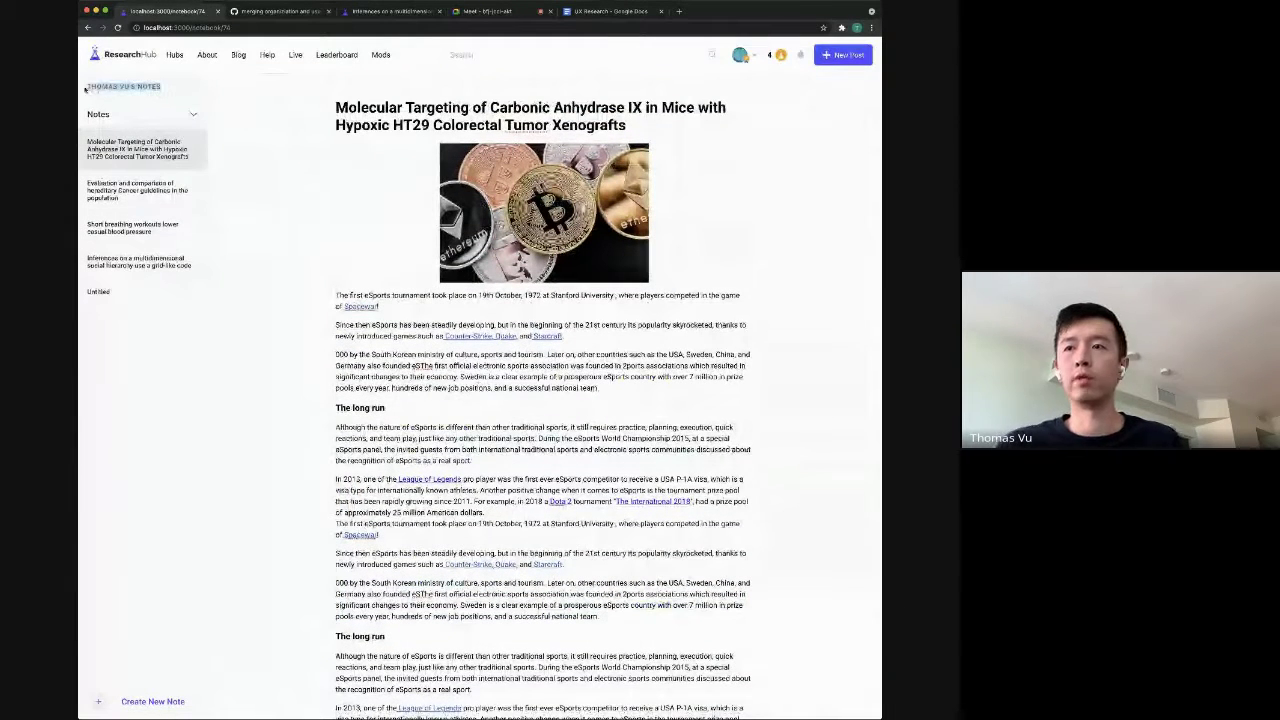
{"action": "left_click", "coordinate": [90, 88]}
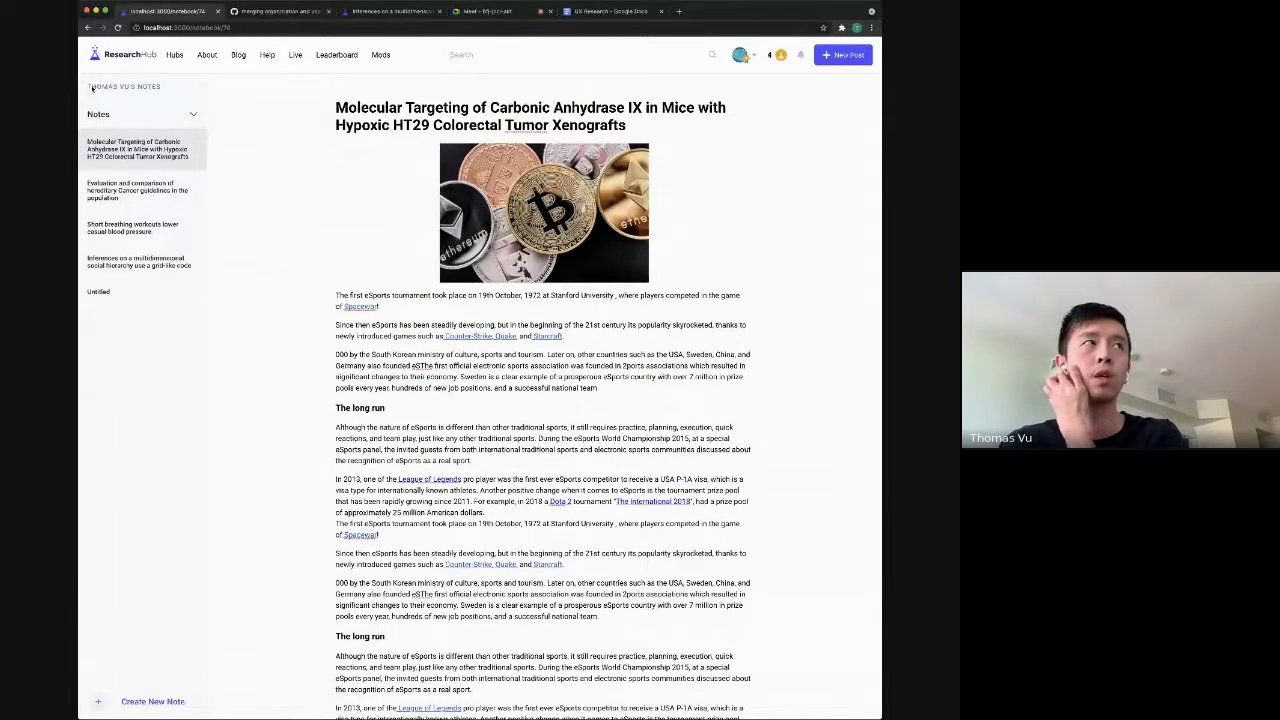
{"action": "double_click", "coordinate": [92, 88]}
{"action": "left_click", "coordinate": [102, 88]}
{"action": "left_click_drag", "start_coordinate": [102, 88], "coordinate": [162, 88]}
{"action": "left_click", "coordinate": [135, 88]}
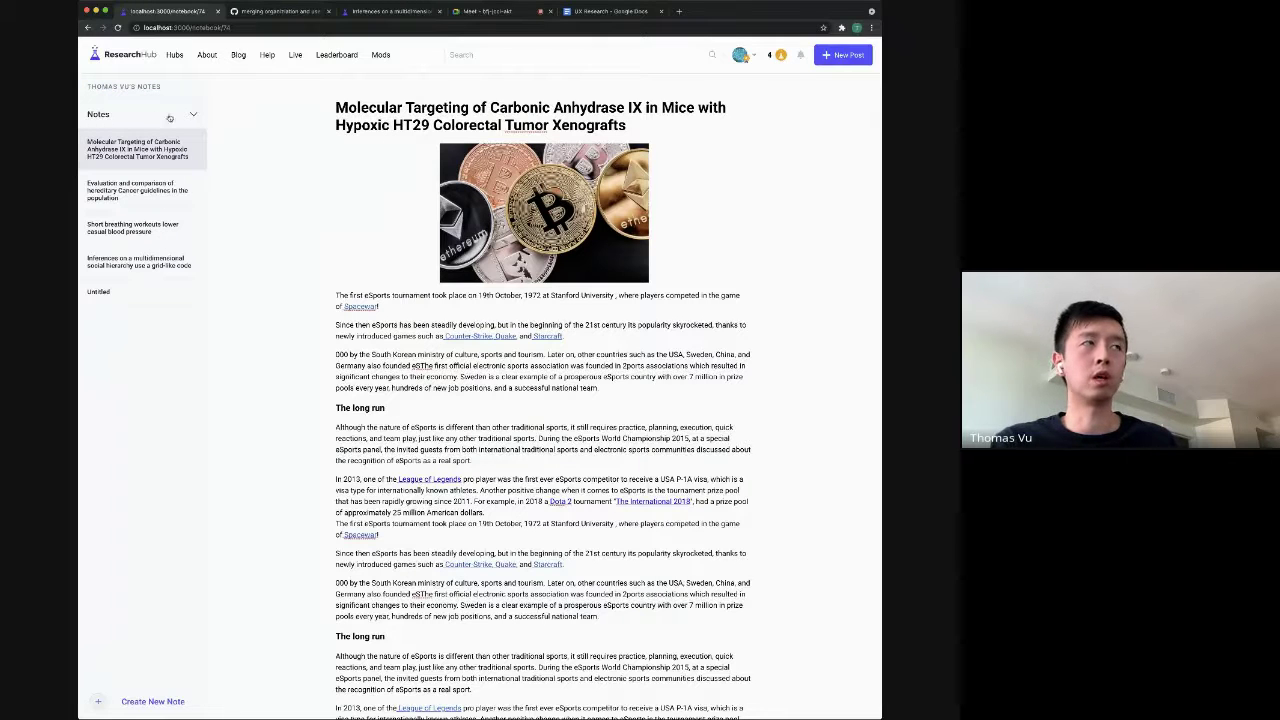
View the note "Evaluation and comparison of hereditary Cancer guidelines in the population" and go back to the Carbonic Anhydrase IX note.
{"action": "left_click", "coordinate": [165, 194]}
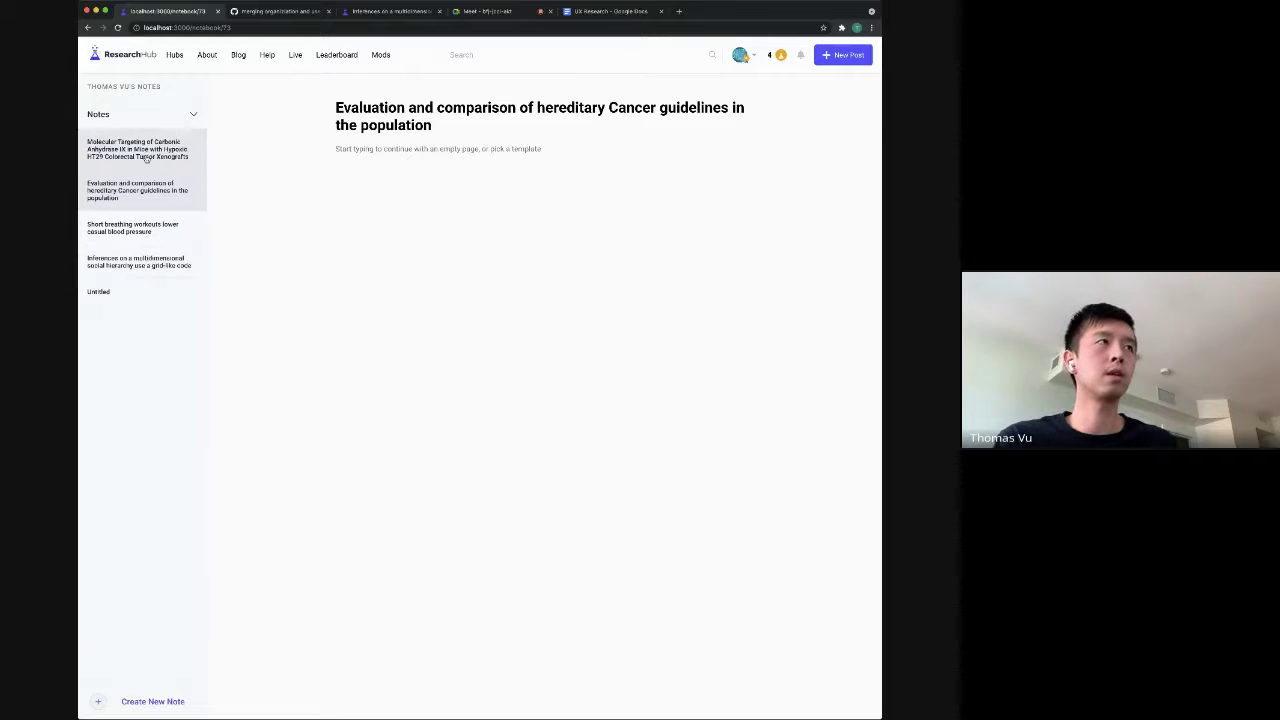
{"action": "left_click", "coordinate": [146, 158]}
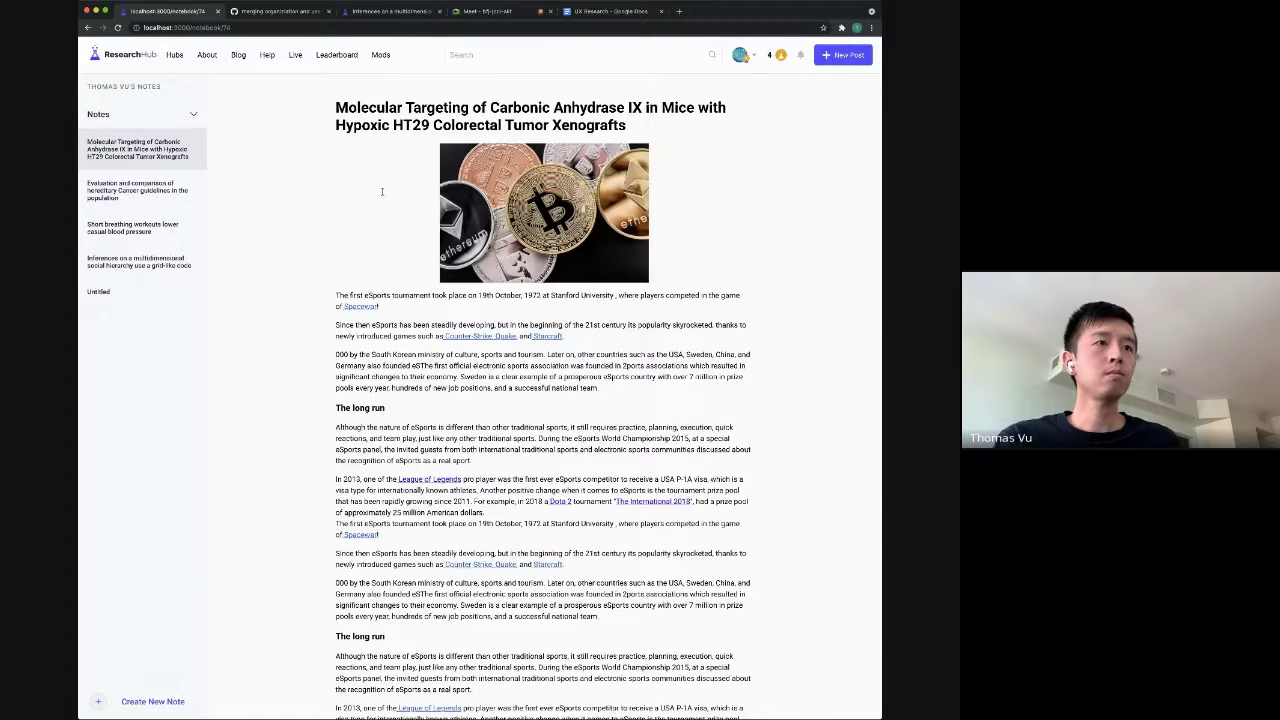
{"action": "scroll", "coordinate": [381, 191], "scroll_direction": "down", "scroll_amount": 3}
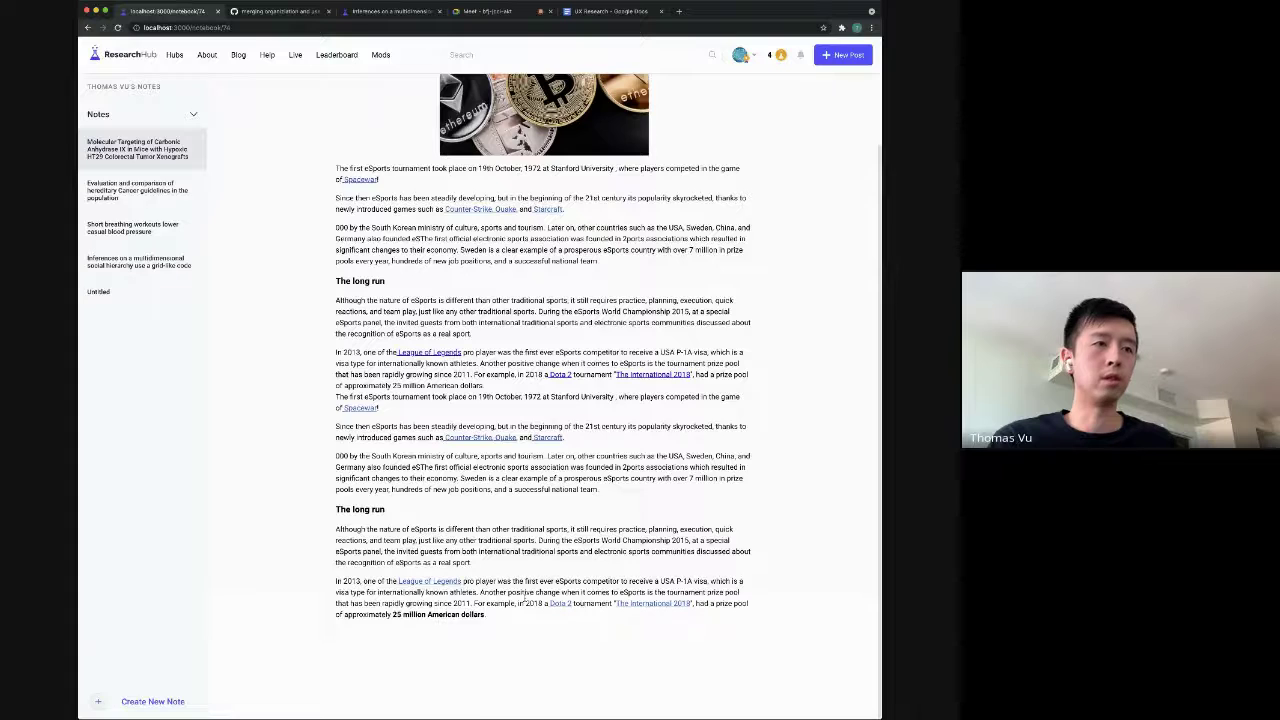
{"action": "scroll", "coordinate": [524, 598], "scroll_direction": "up", "scroll_amount": 3}
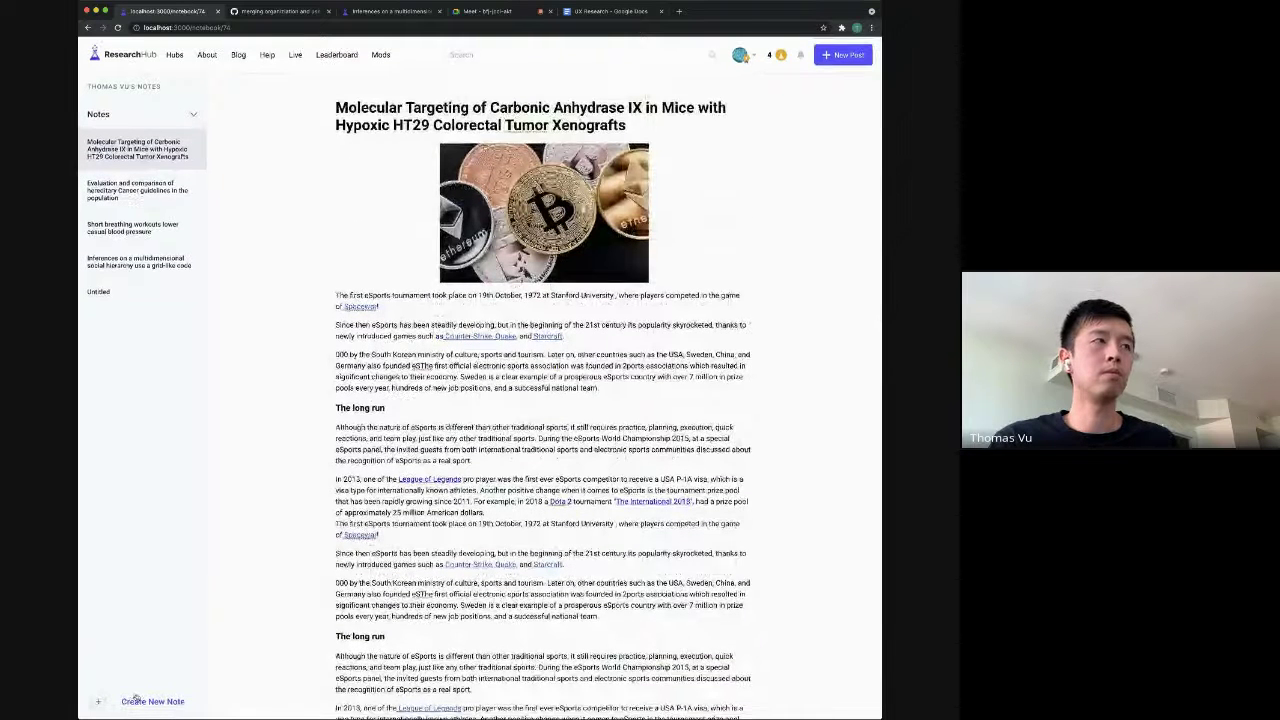
Create a new note titled "asdfasdfsdafsdafsdf".
{"action": "left_click", "coordinate": [135, 701]}
{"action": "type", "text": "asdfasdfsdafsdafsdf"}
{"action": "key", "text": "Return"}
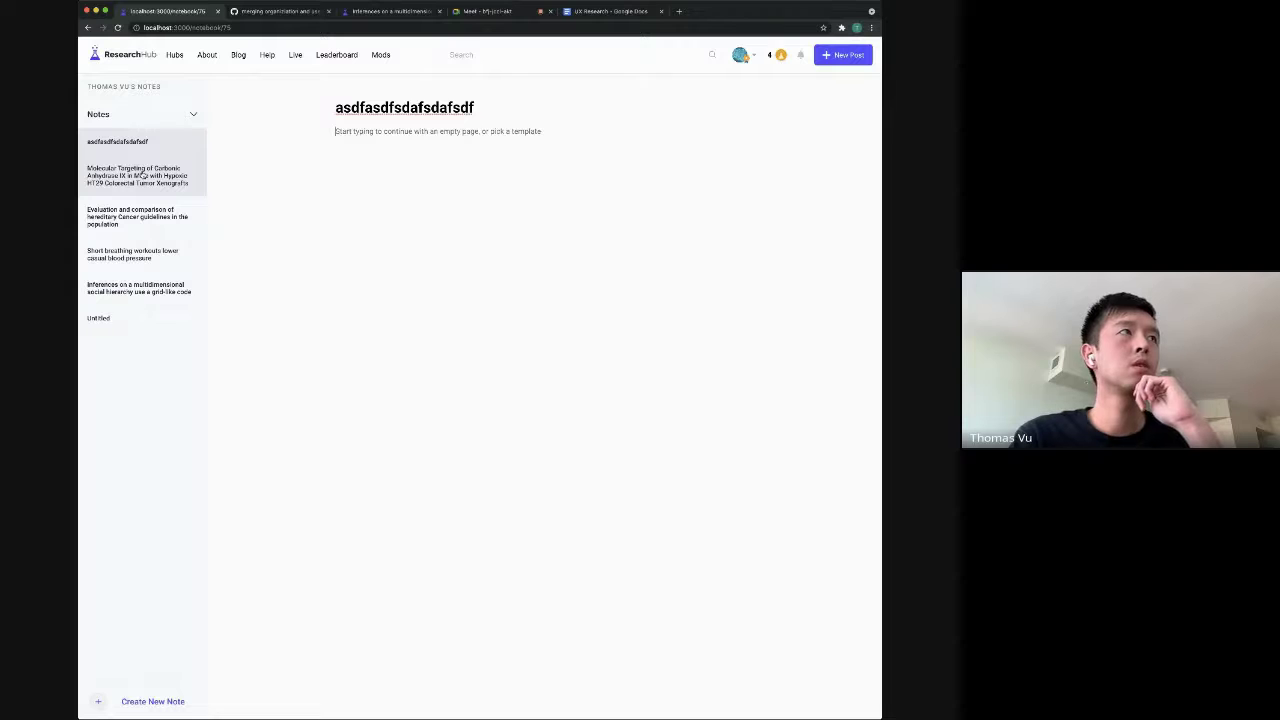
Reopen the Carbonic Anhydrase IX note and load its copied address in a separate browser tab.
{"action": "left_click", "coordinate": [143, 175]}
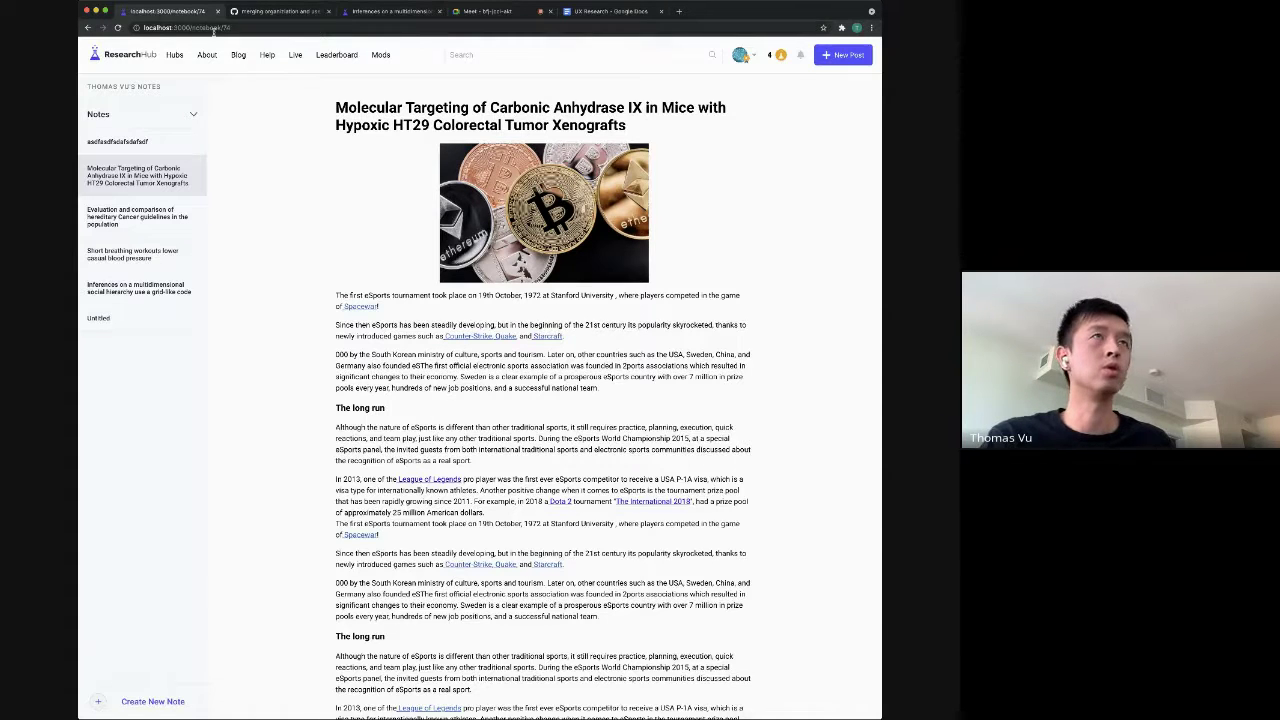
{"action": "left_click", "coordinate": [702, 20]}
{"action": "key", "text": "super+c"}
{"action": "left_click", "coordinate": [681, 12]}
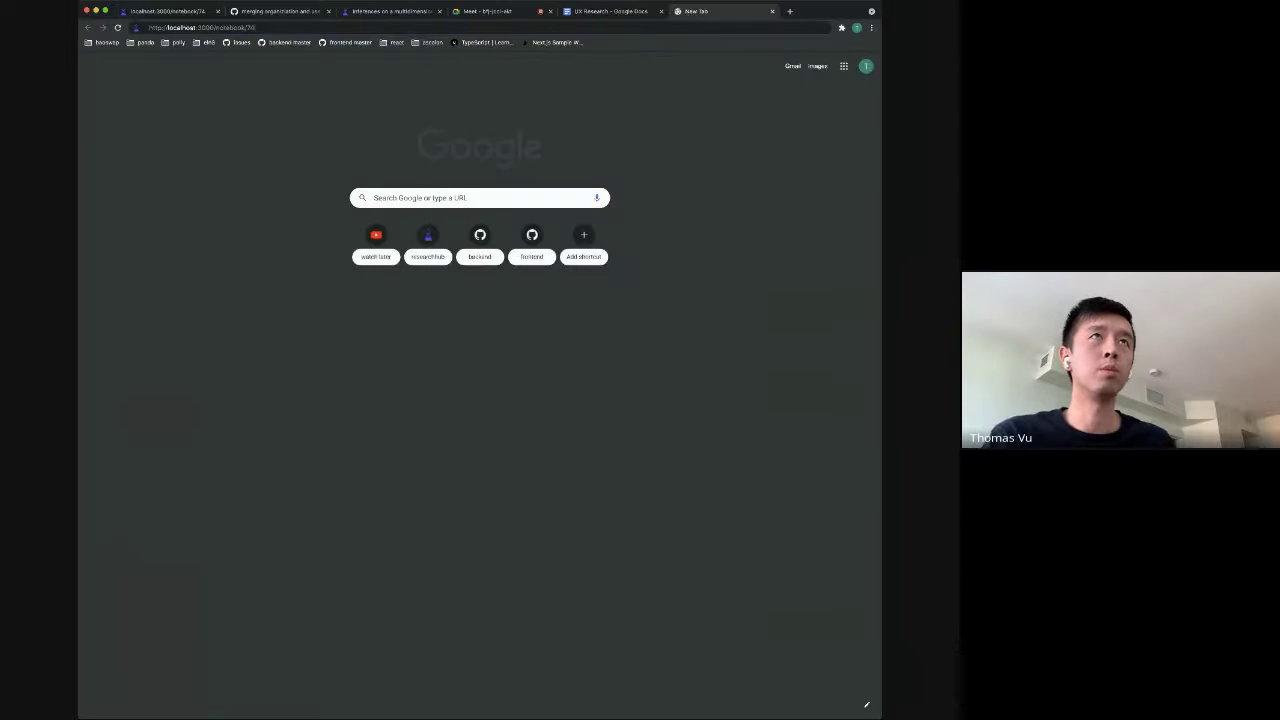
{"action": "key", "text": "super+v"}
{"action": "key", "text": "Return"}
{"action": "key", "text": "ctrl+w"}
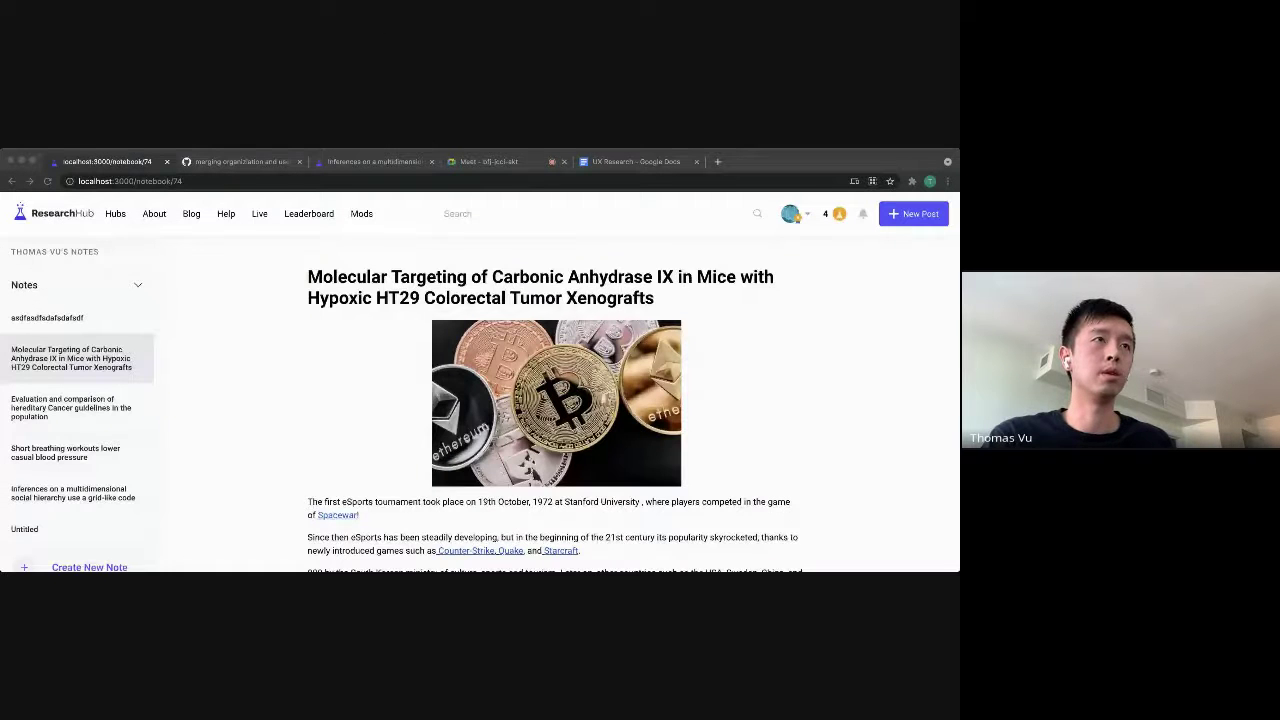
{"action": "scroll", "coordinate": [424, 489], "scroll_direction": "down", "scroll_amount": 2}
{"action": "scroll", "coordinate": [425, 489], "scroll_direction": "down", "scroll_amount": 2}
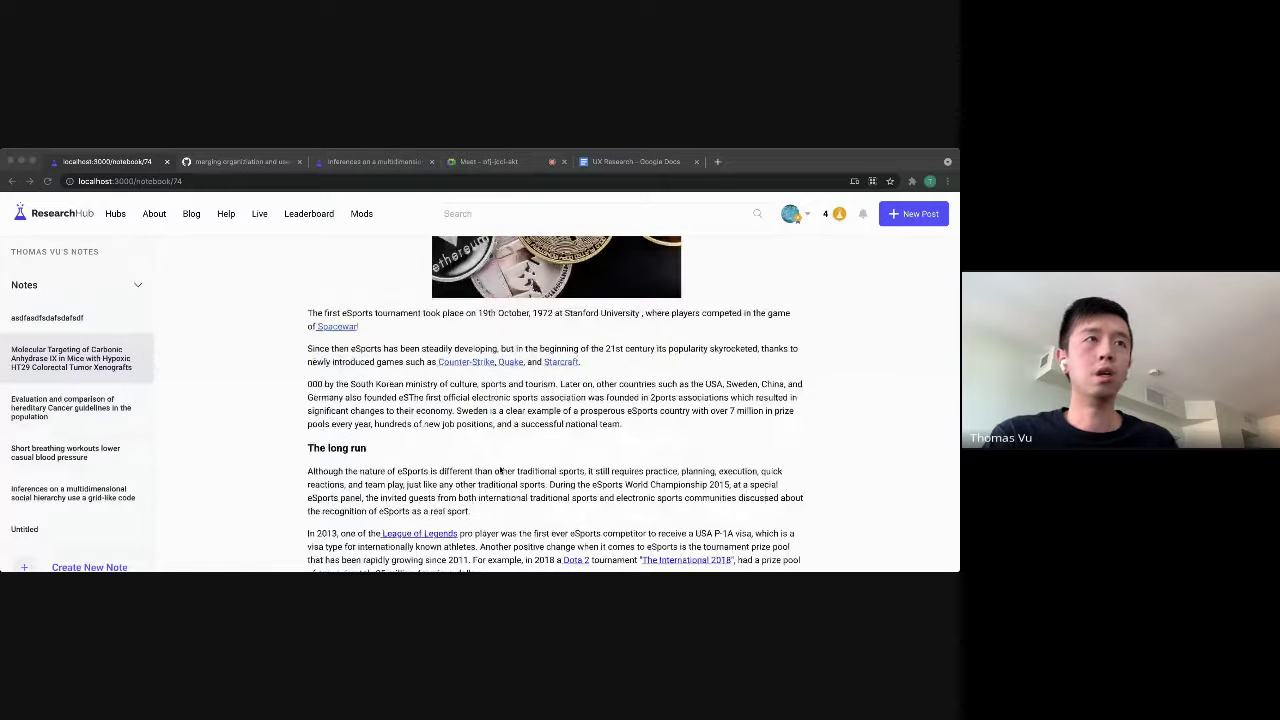
Select passages of the South Korean ministry paragraph in the Carbonic Anhydrase IX note.
{"action": "key", "text": "super+Tab"}
{"action": "left_click_drag", "start_coordinate": [488, 411], "coordinate": [404, 395]}
{"action": "left_click", "coordinate": [549, 418]}
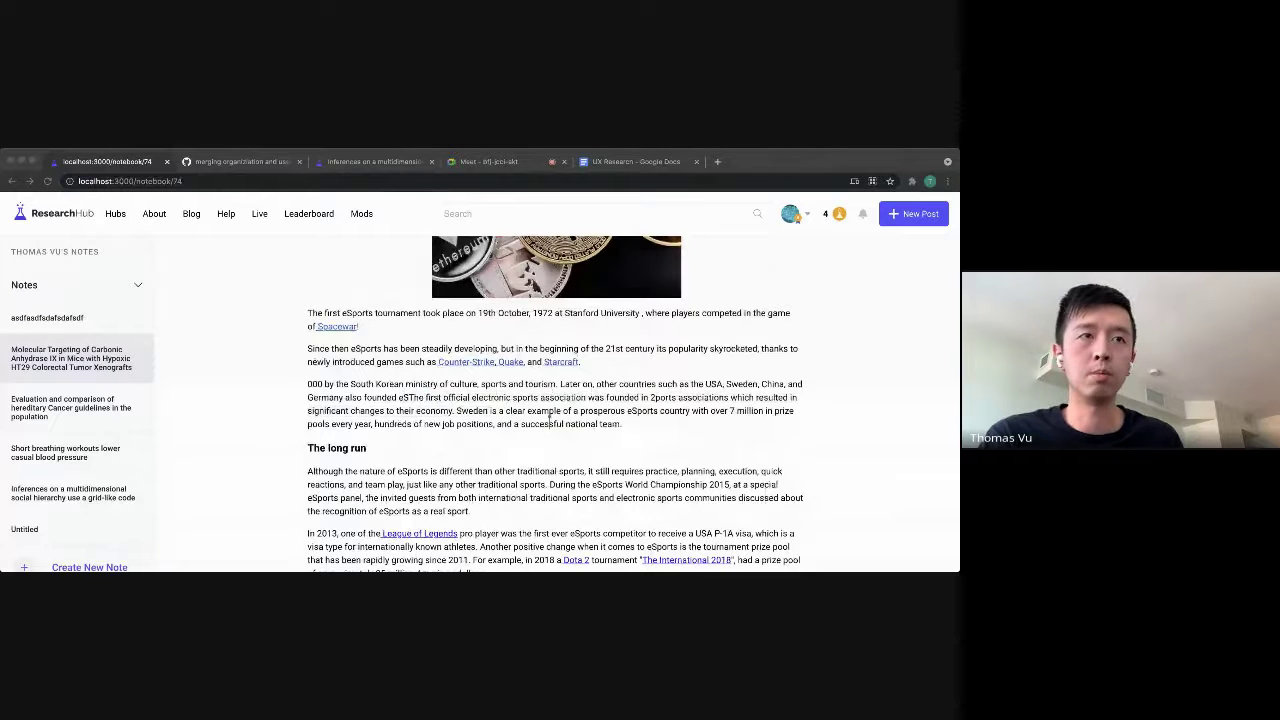
{"action": "left_click_drag", "start_coordinate": [549, 418], "coordinate": [349, 394]}
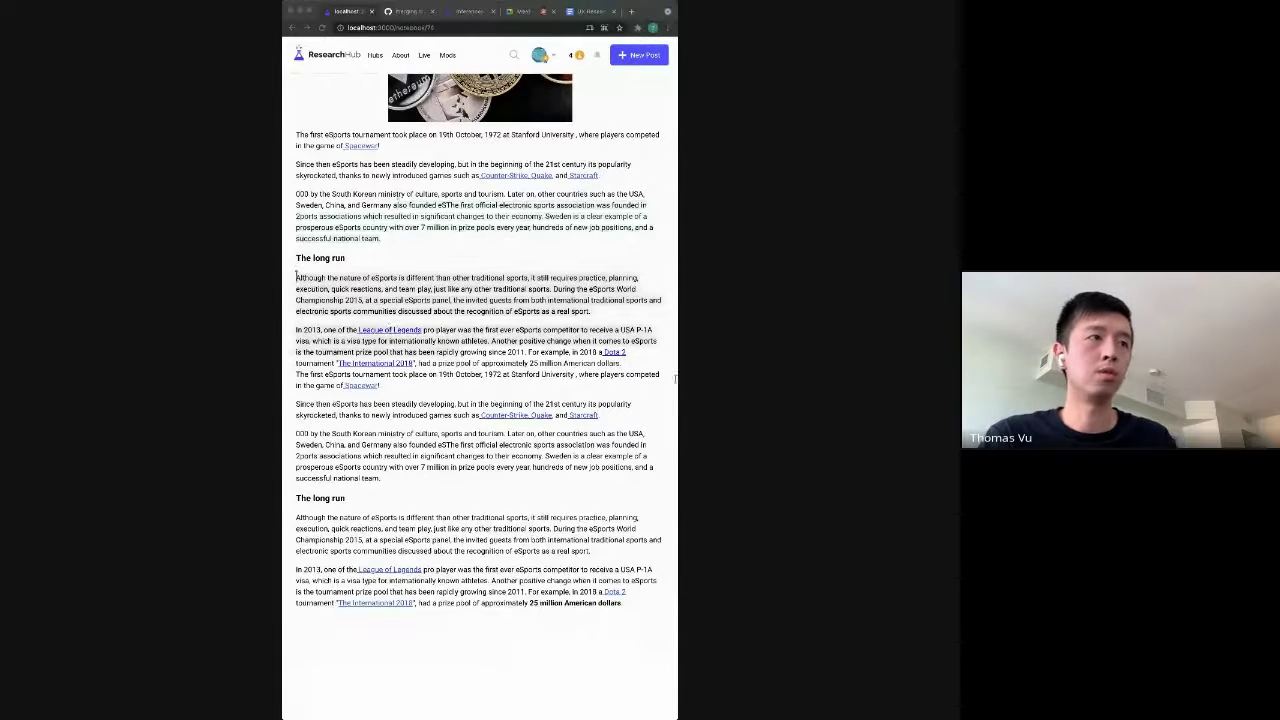
In the note's second copy of the eSports text, replace the passage from "developing" through "significant" with random filler letters.
{"action": "key", "text": "super+Tab"}
{"action": "left_click_drag", "start_coordinate": [454, 456], "coordinate": [424, 406]}
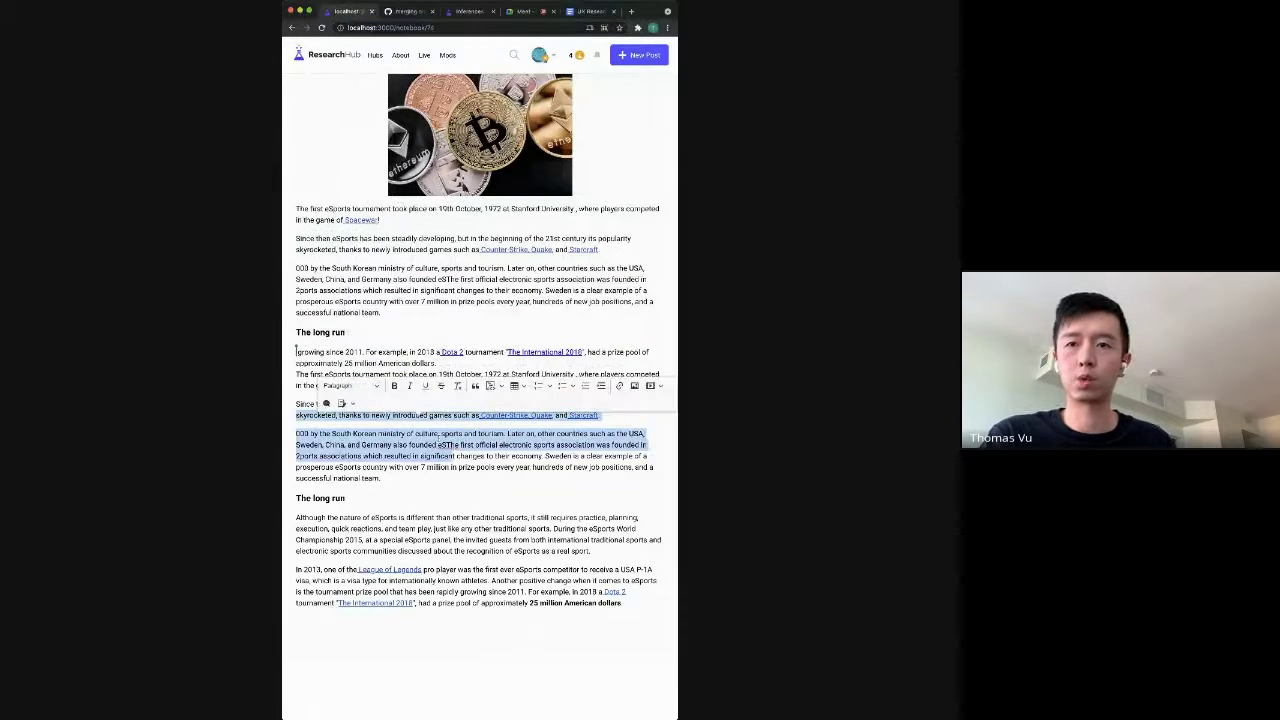
{"action": "key", "text": "BackSpace"}
{"action": "type", "text": "fjasdjfklpsdajfdasf changes"}
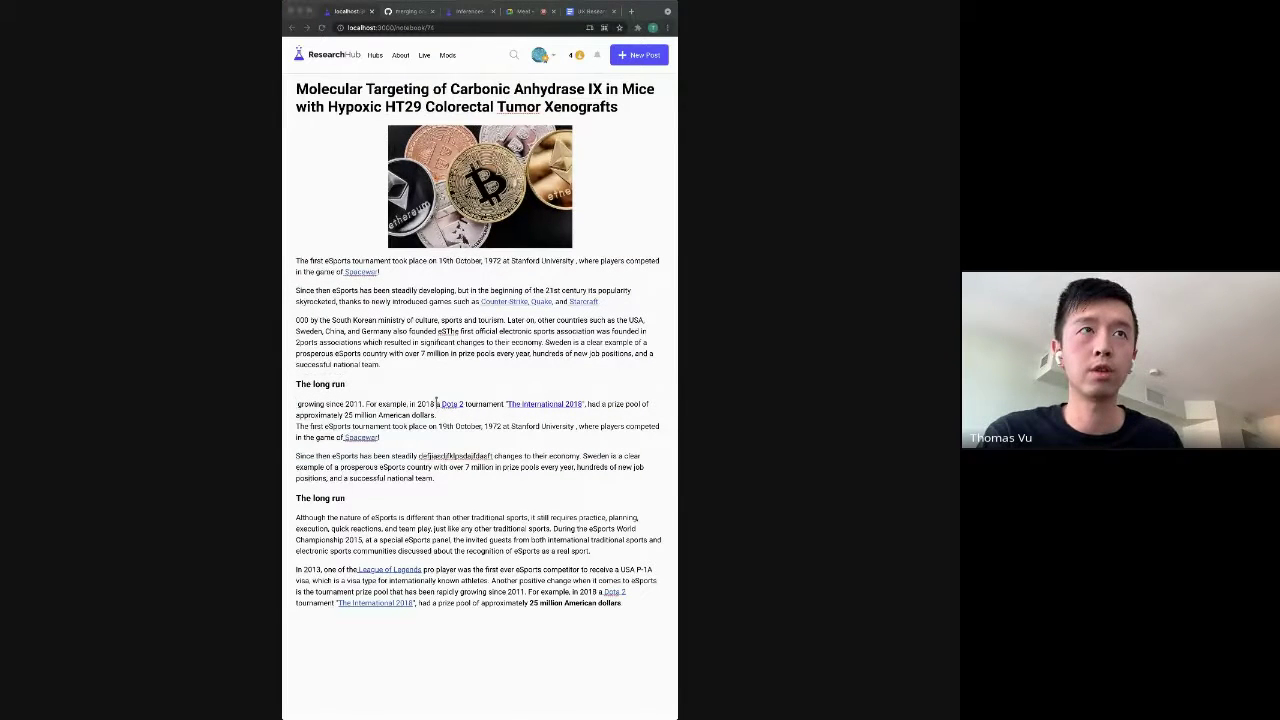
Add "g" before the second "The long run" heading and "asdgsadgsdag" after the "national team." sentence above it.
{"action": "left_click_drag", "start_coordinate": [381, 364], "coordinate": [296, 288]}
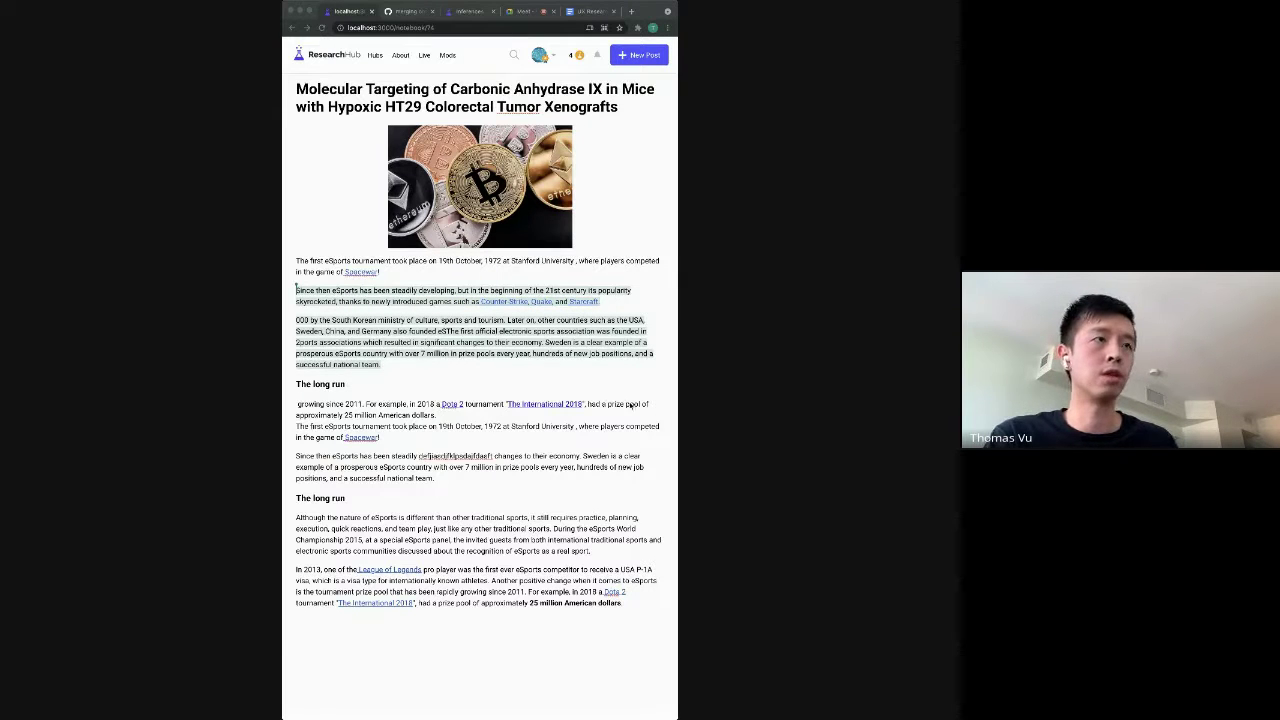
{"action": "left_click", "coordinate": [510, 488]}
{"action": "type", "text": "g"}
{"action": "left_click", "coordinate": [513, 482]}
{"action": "type", "text": "asdgsadgsdag"}
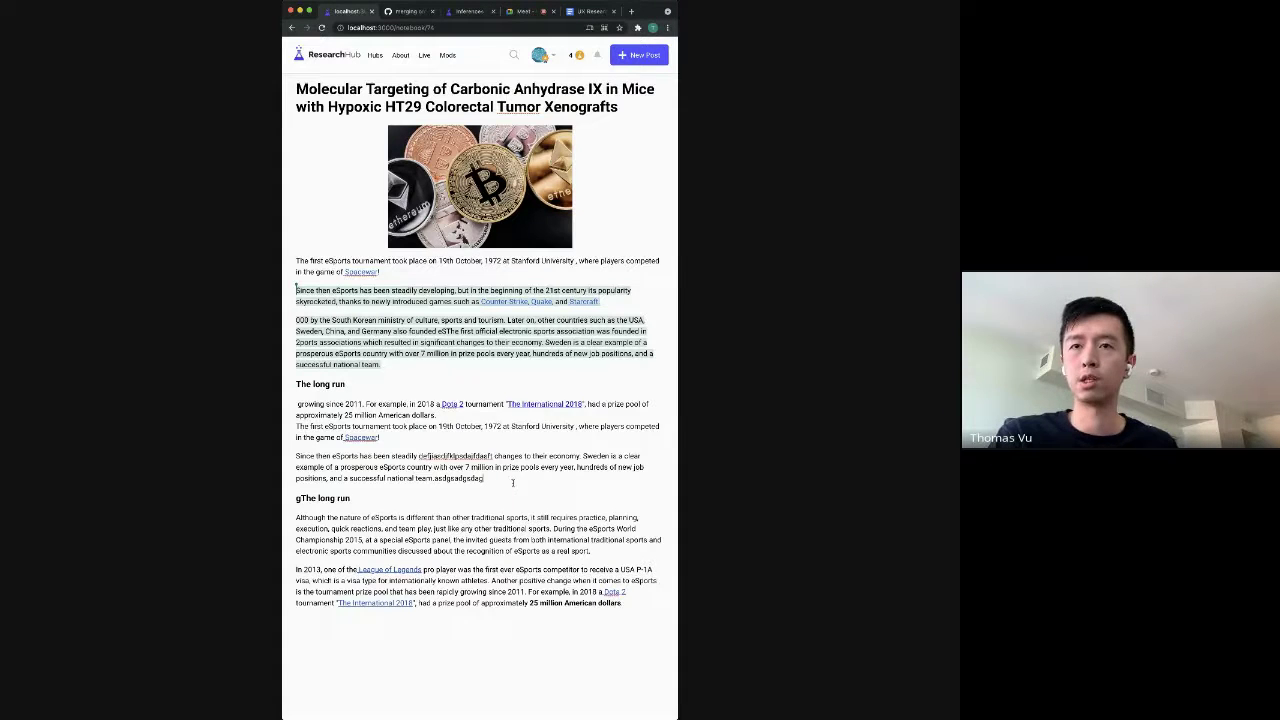
{"action": "scroll", "coordinate": [516, 482], "scroll_direction": "up", "scroll_amount": 1}
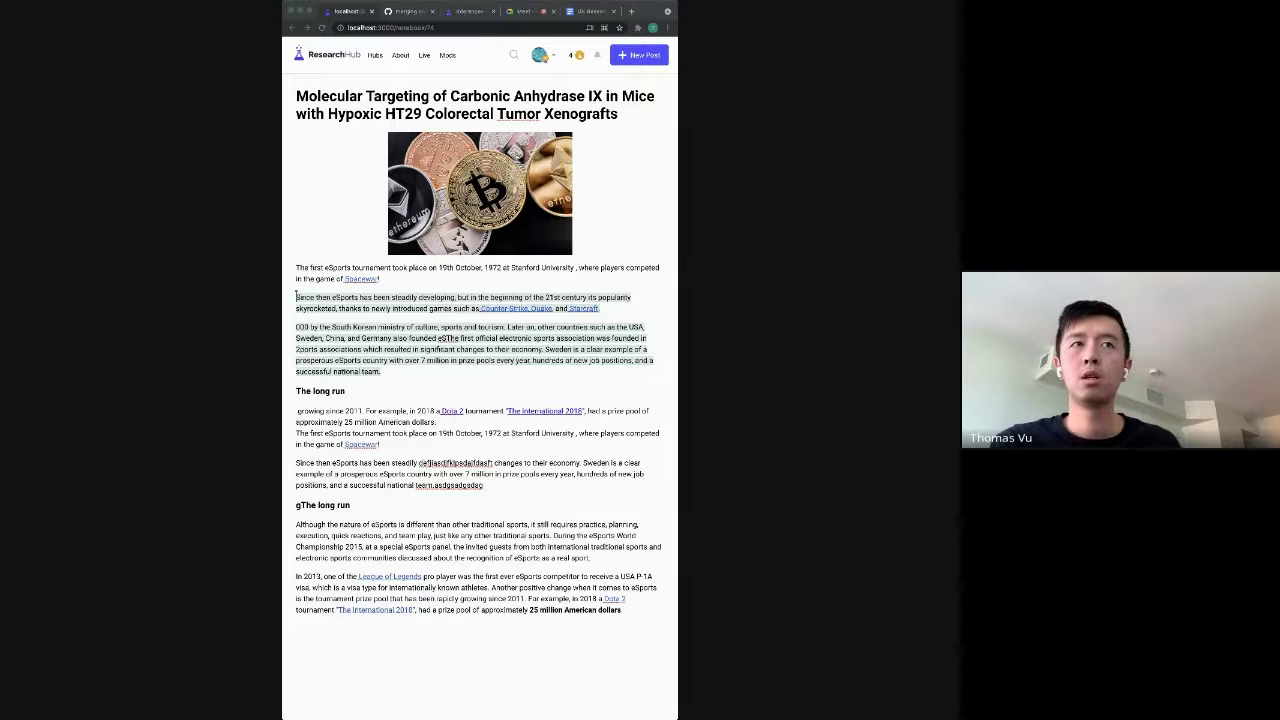
Insert two blank lines between the first South Korean ministry paragraph and the "The long run" heading.
{"action": "left_click", "coordinate": [381, 371]}
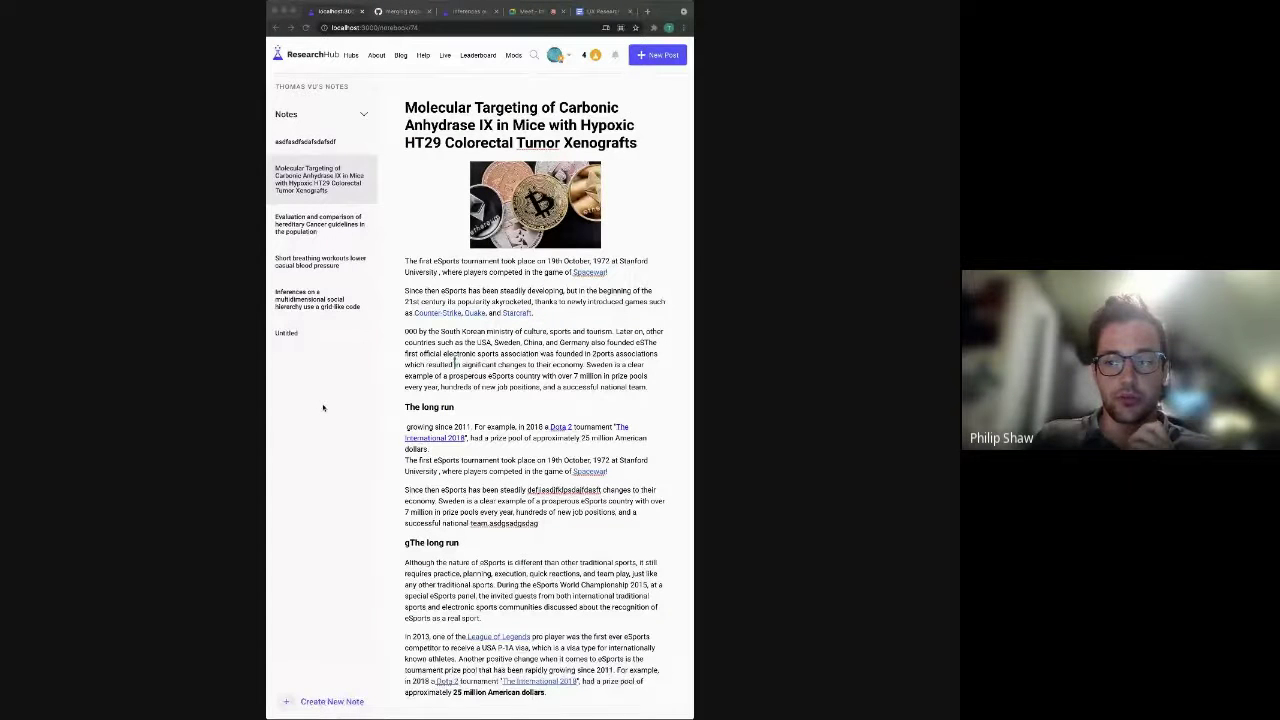
{"action": "left_click", "coordinate": [269, 407]}
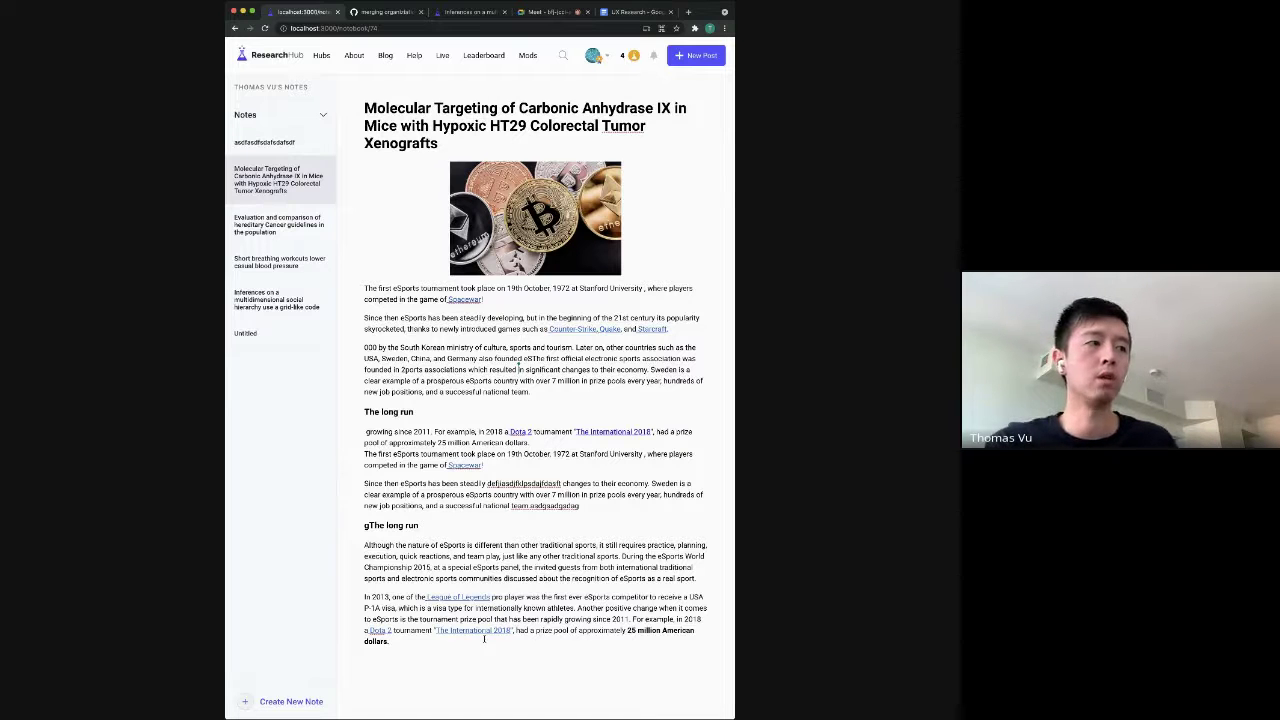
{"action": "scroll", "coordinate": [570, 385], "scroll_direction": "down", "scroll_amount": 1}
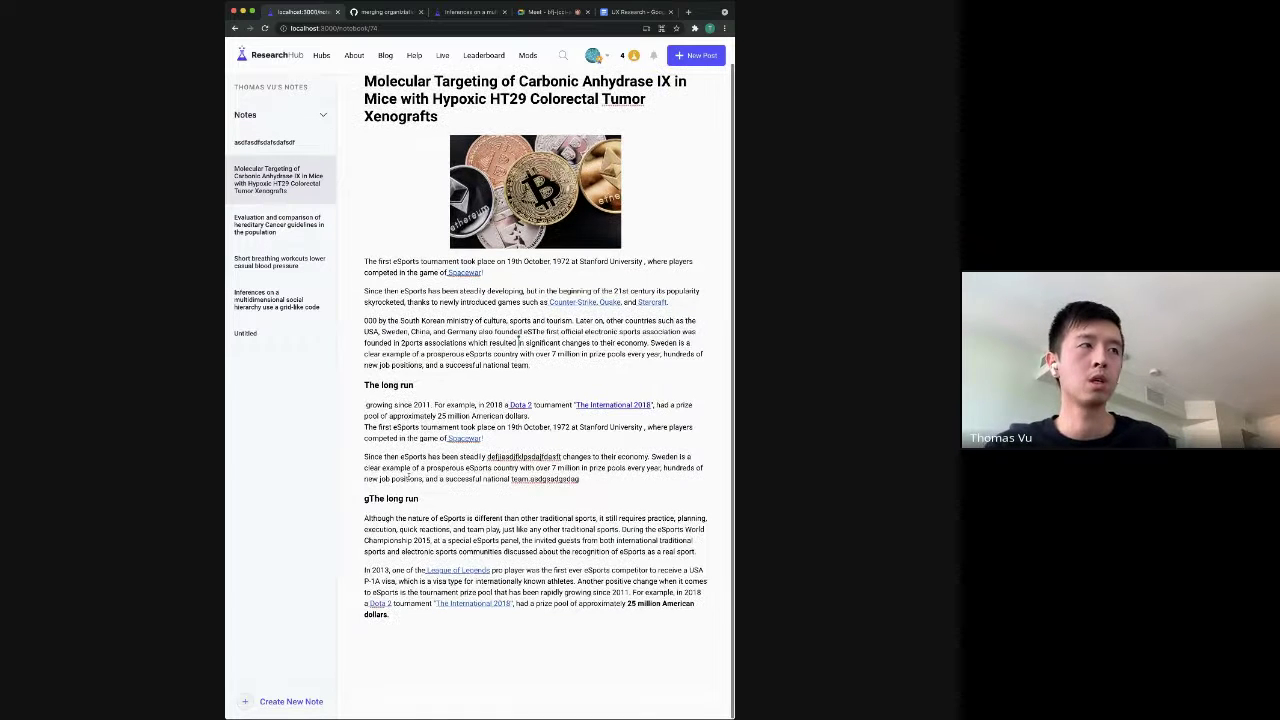
{"action": "left_click", "coordinate": [563, 379]}
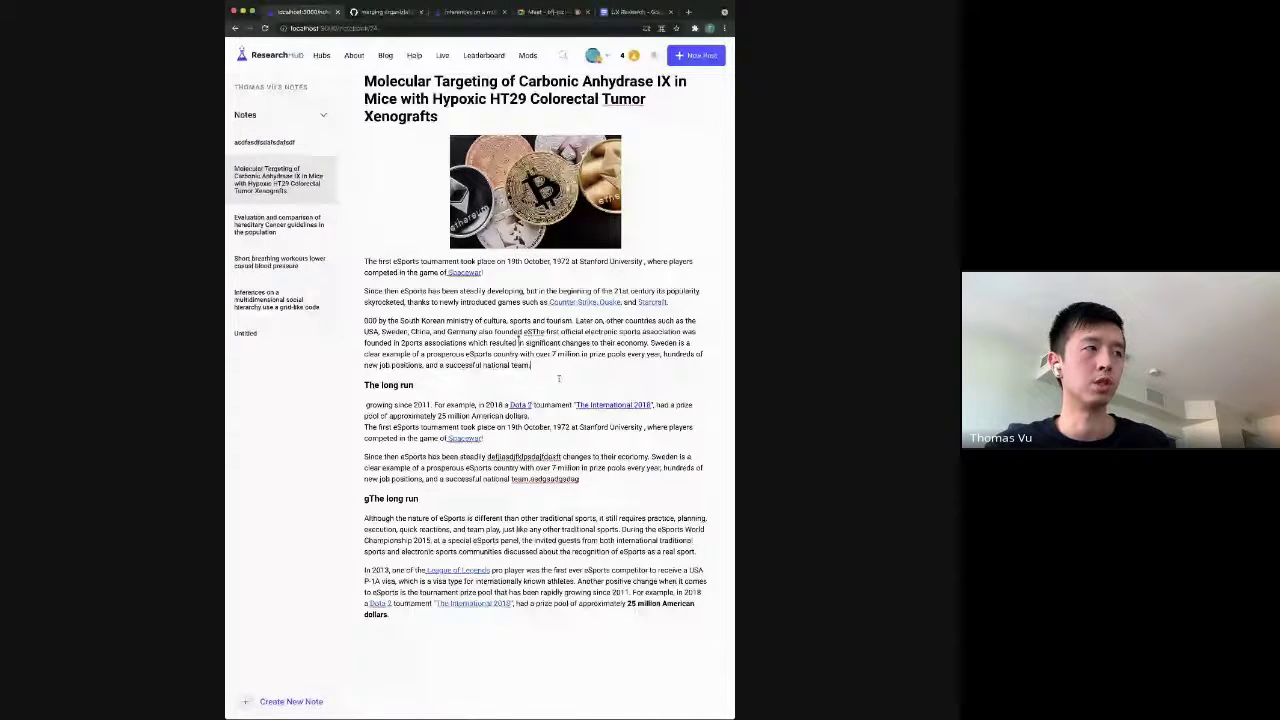
{"action": "key", "text": "Return"}
{"action": "key", "text": "Return"}
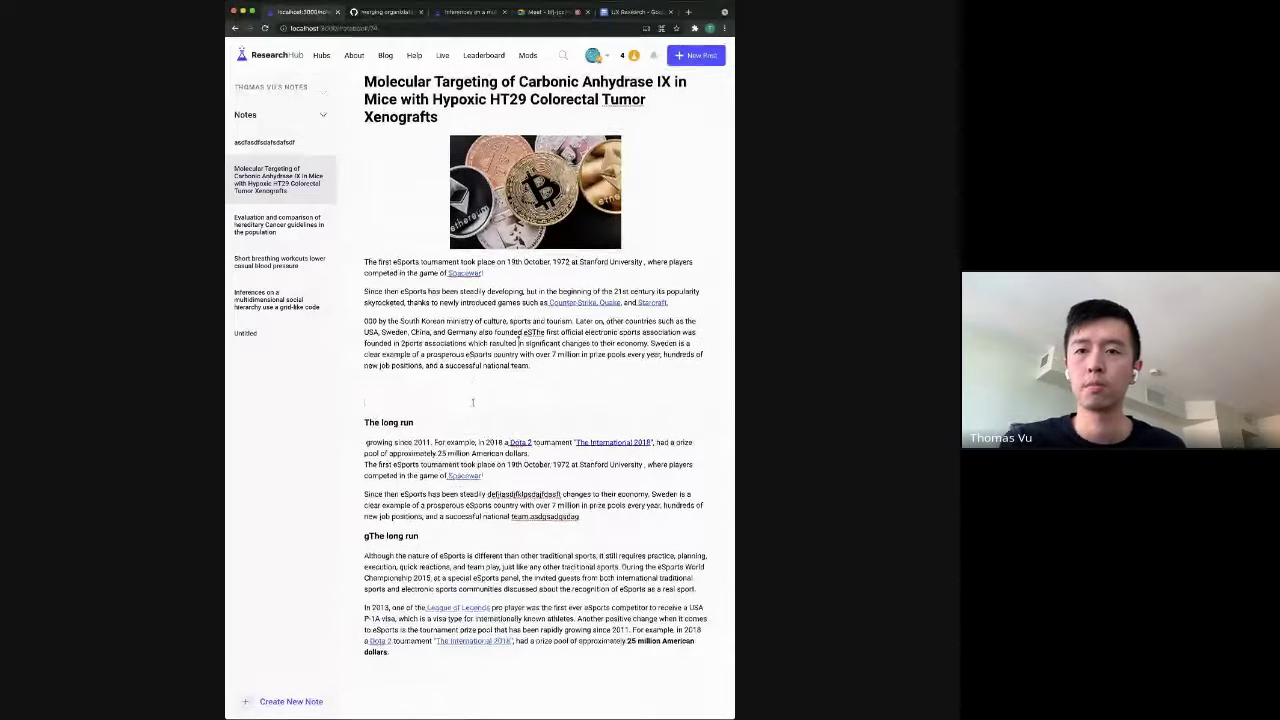
{"action": "scroll", "coordinate": [473, 402], "scroll_direction": "down", "scroll_amount": 1}
{"action": "scroll", "coordinate": [473, 402], "scroll_direction": "down", "scroll_amount": 1}
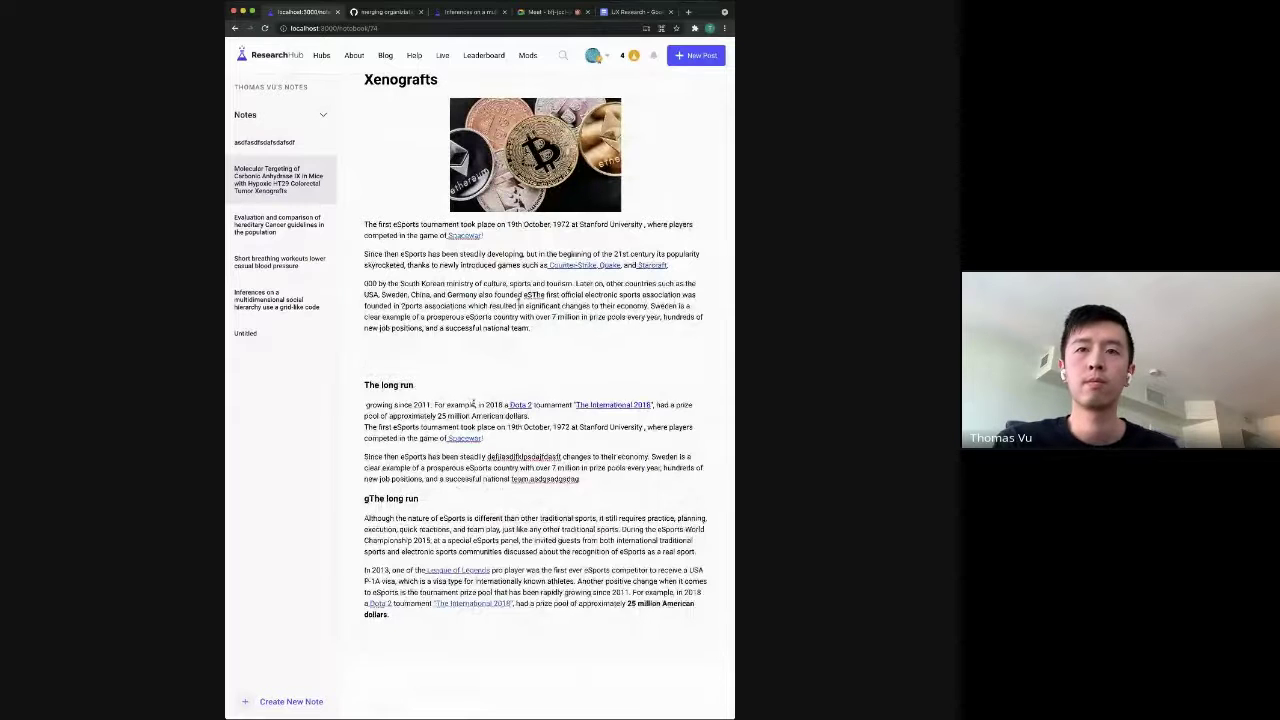
{"action": "scroll", "coordinate": [474, 402], "scroll_direction": "up", "scroll_amount": 3}
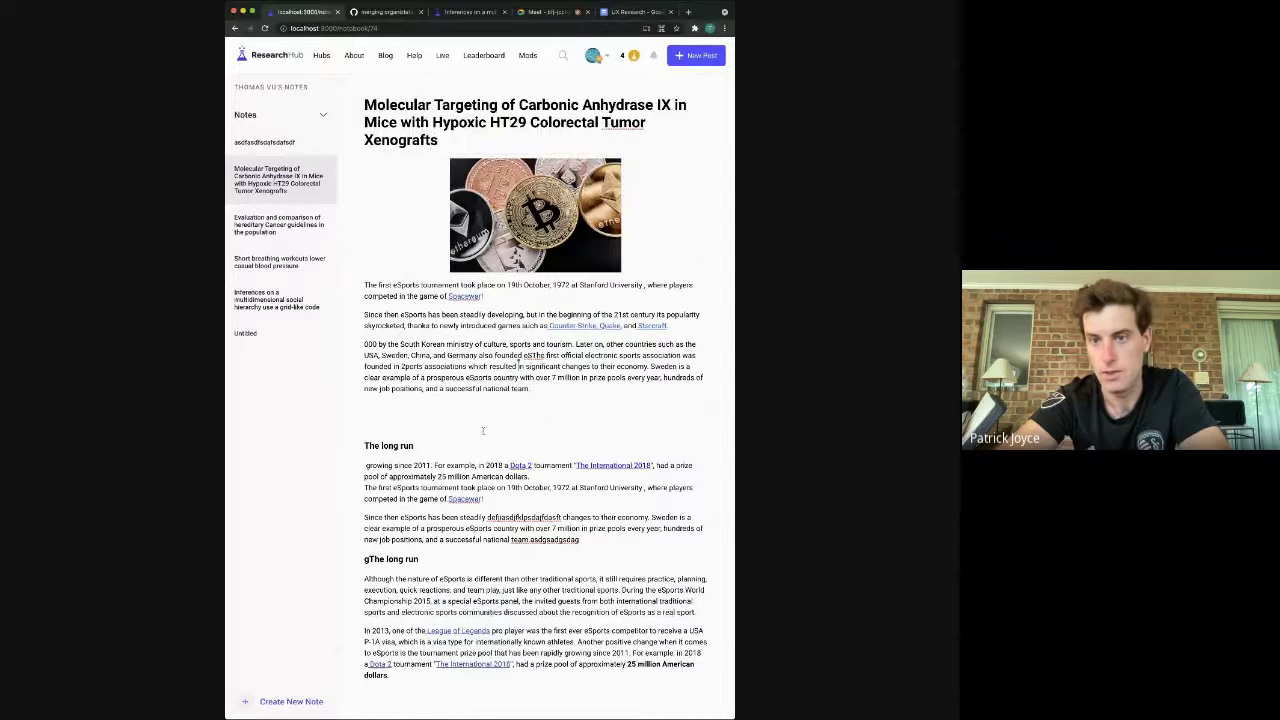
{"action": "scroll", "coordinate": [483, 430], "scroll_direction": "up", "scroll_amount": 1}
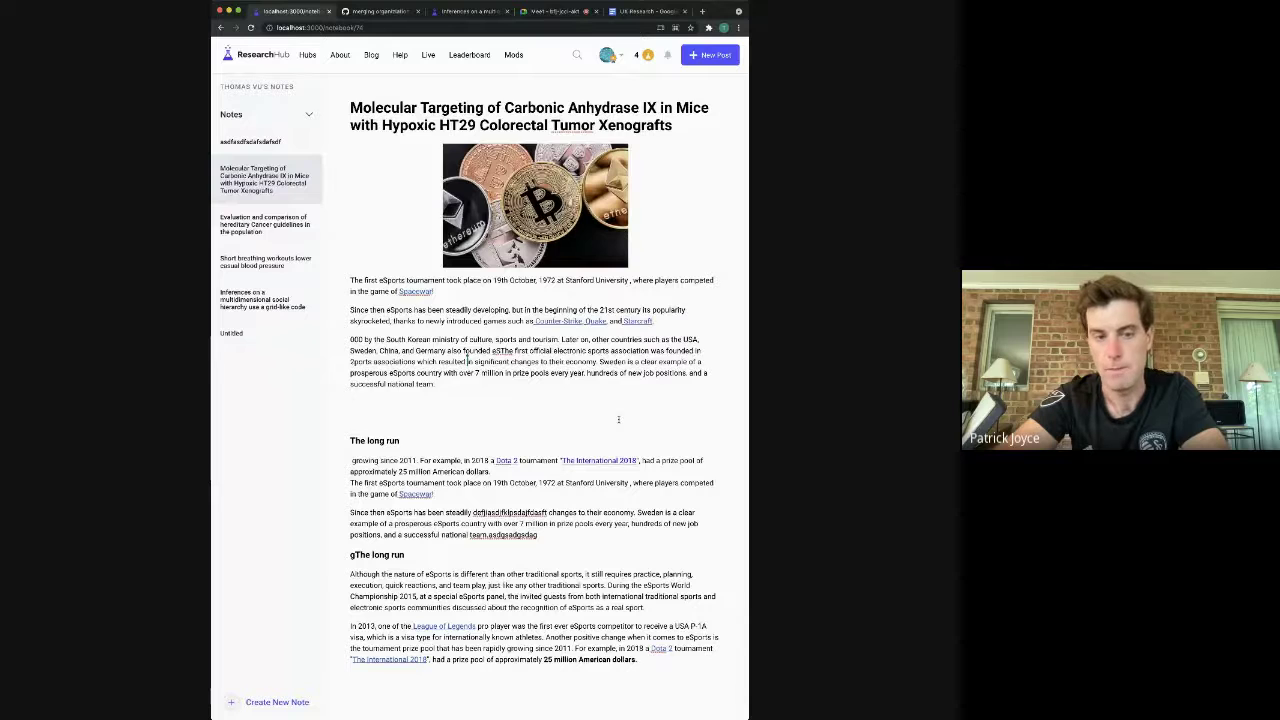
Select the first South Korean ministry paragraph and remove the two blank lines beneath it.
{"action": "left_click_drag", "start_coordinate": [435, 384], "coordinate": [350, 339]}
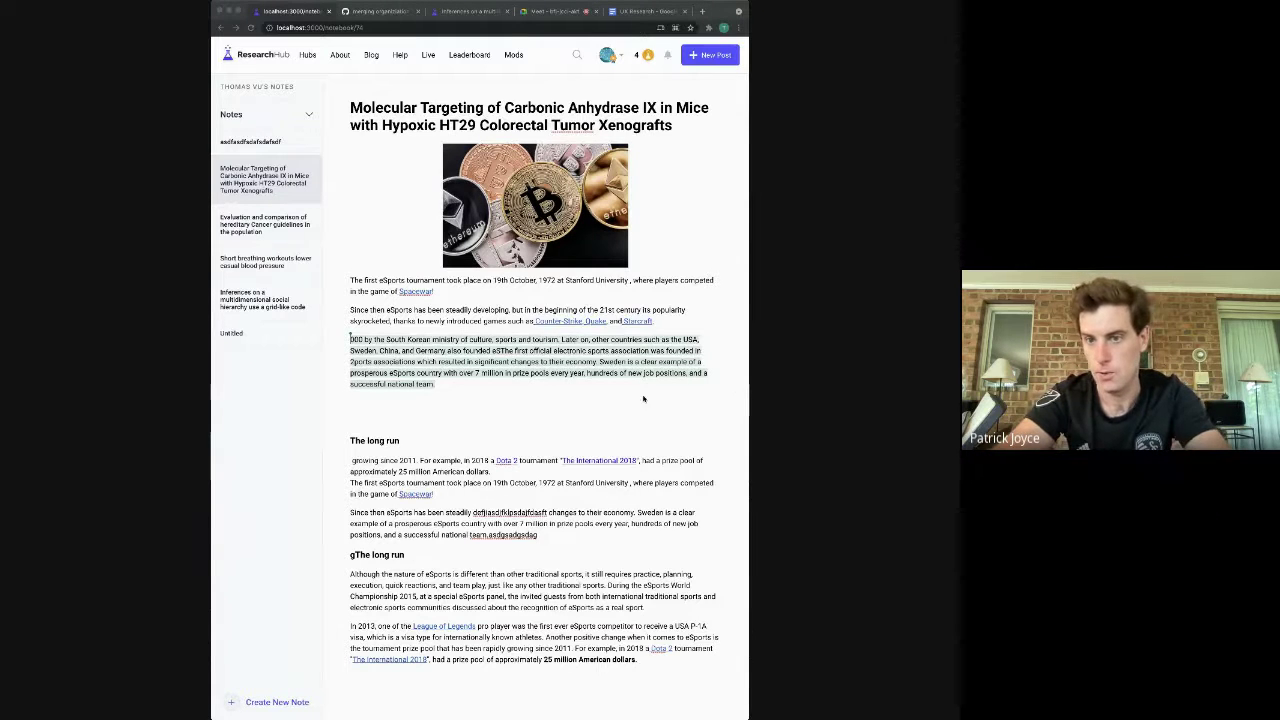
{"action": "left_click", "coordinate": [603, 403]}
{"action": "key", "text": "BackSpace"}
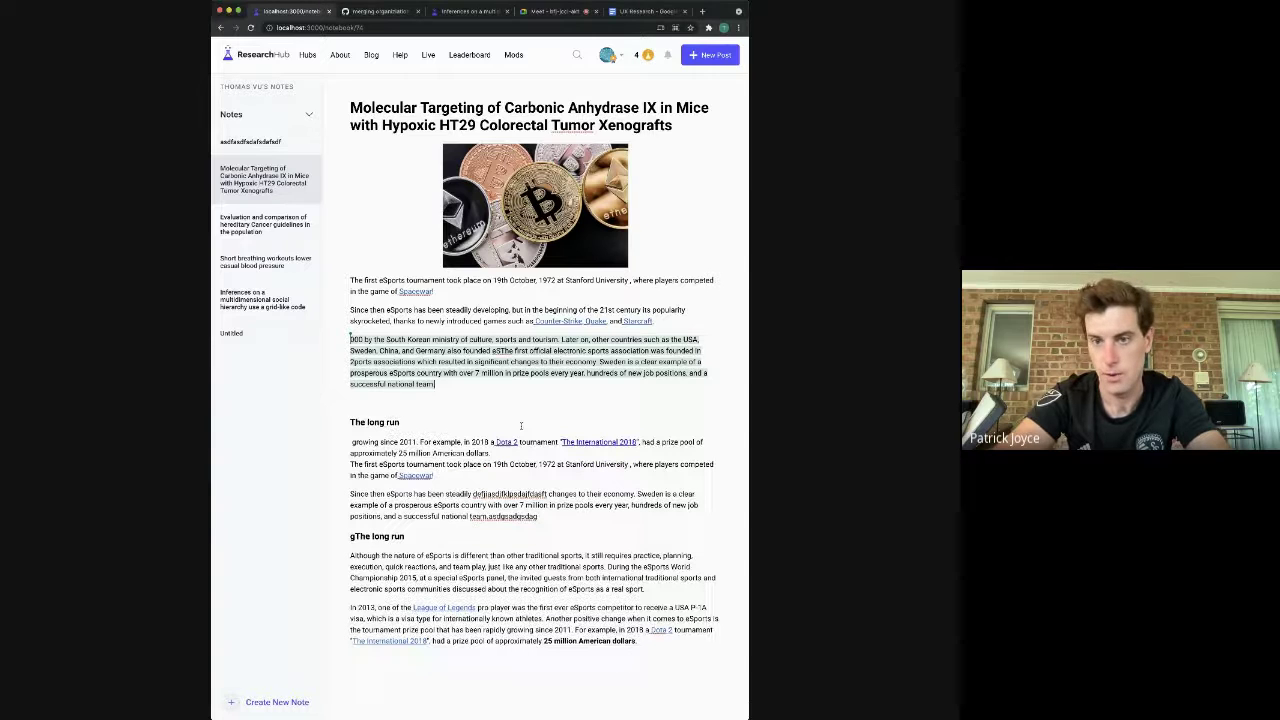
{"action": "key", "text": "BackSpace"}
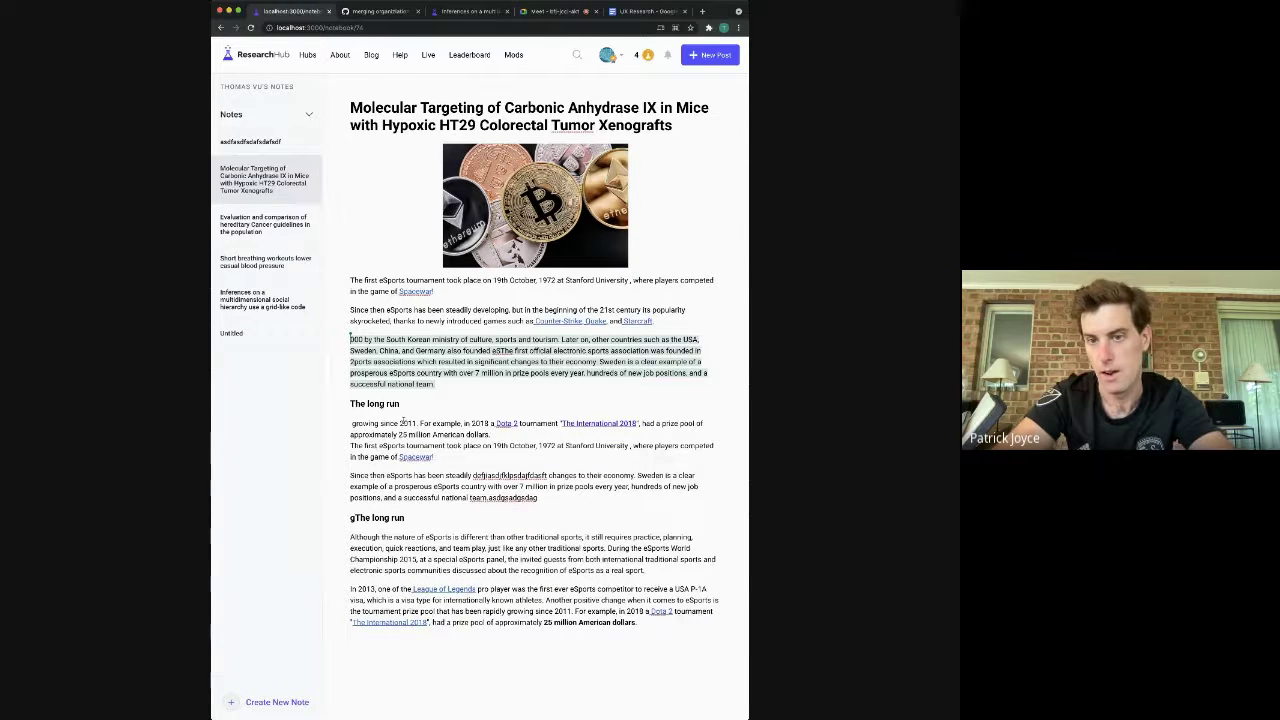
Search Google for "lab notebook" in a new browser tab and browse the image results.
{"action": "left_click", "coordinate": [702, 11]}
{"action": "type", "text": "lab notebook"}
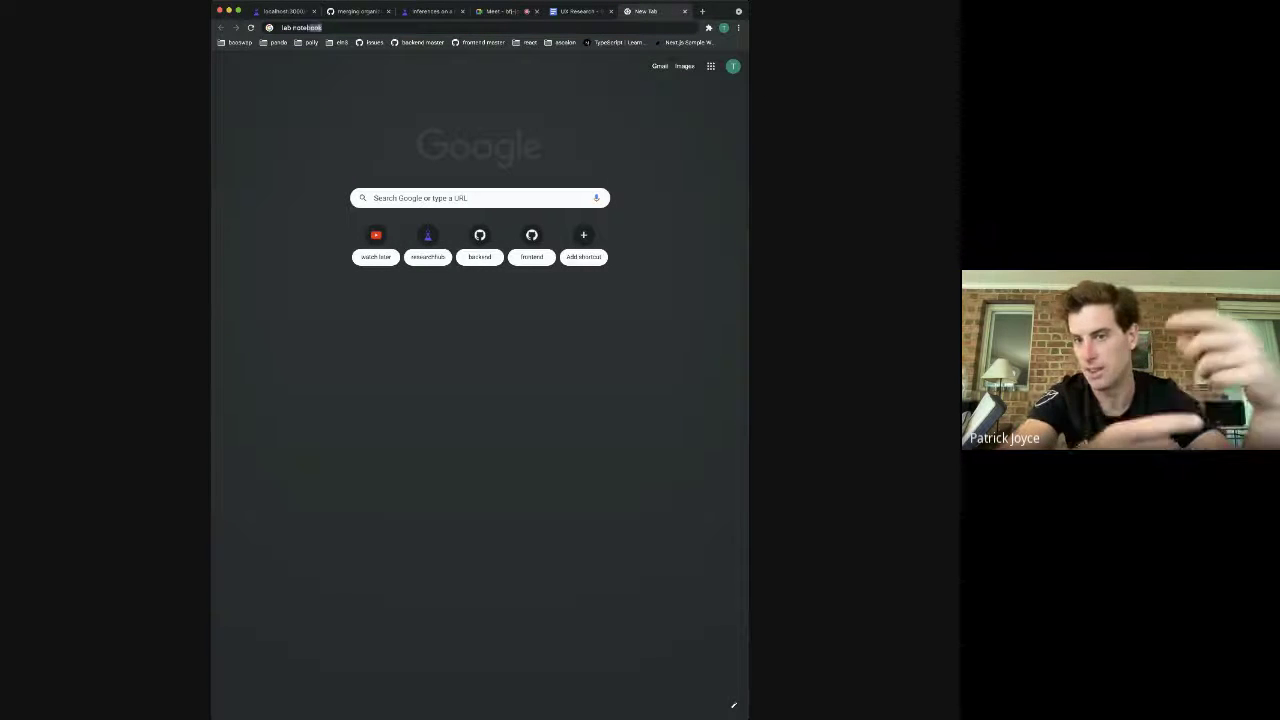
{"action": "key", "text": "Return"}
{"action": "left_click", "coordinate": [338, 86]}
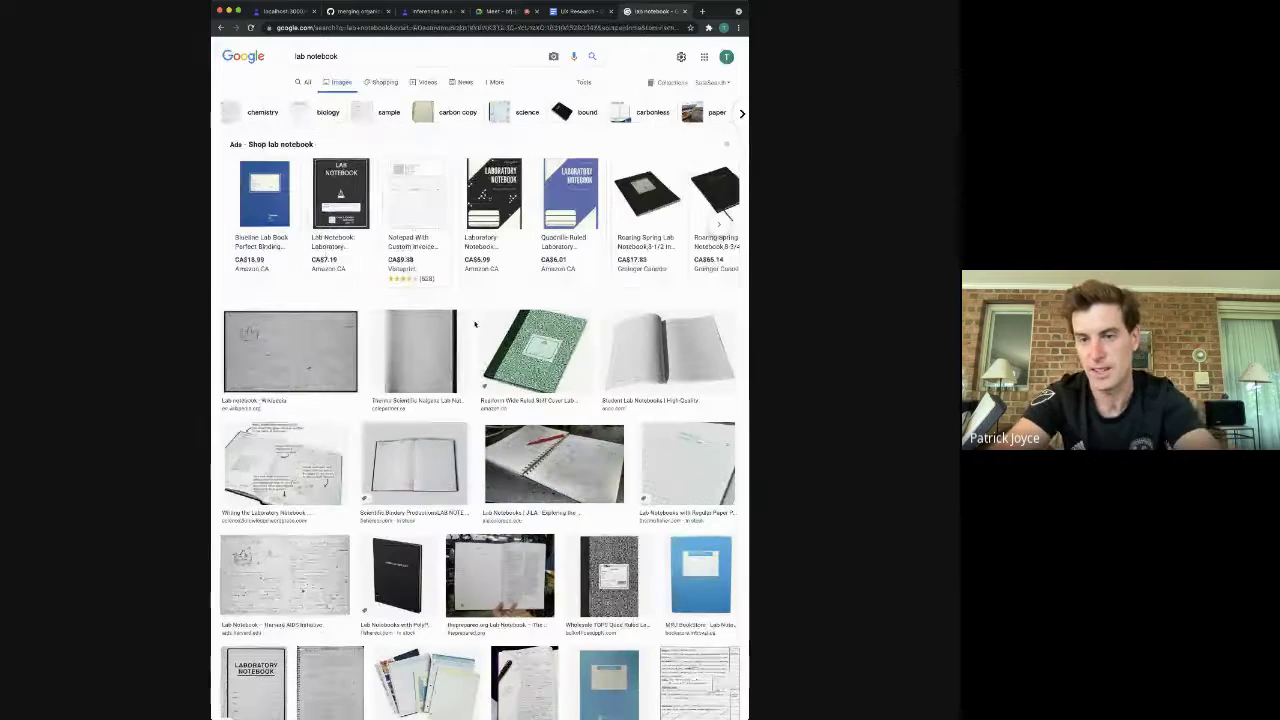
{"action": "scroll", "coordinate": [475, 323], "scroll_direction": "down", "scroll_amount": 3}
{"action": "scroll", "coordinate": [475, 323], "scroll_direction": "up", "scroll_amount": 3}
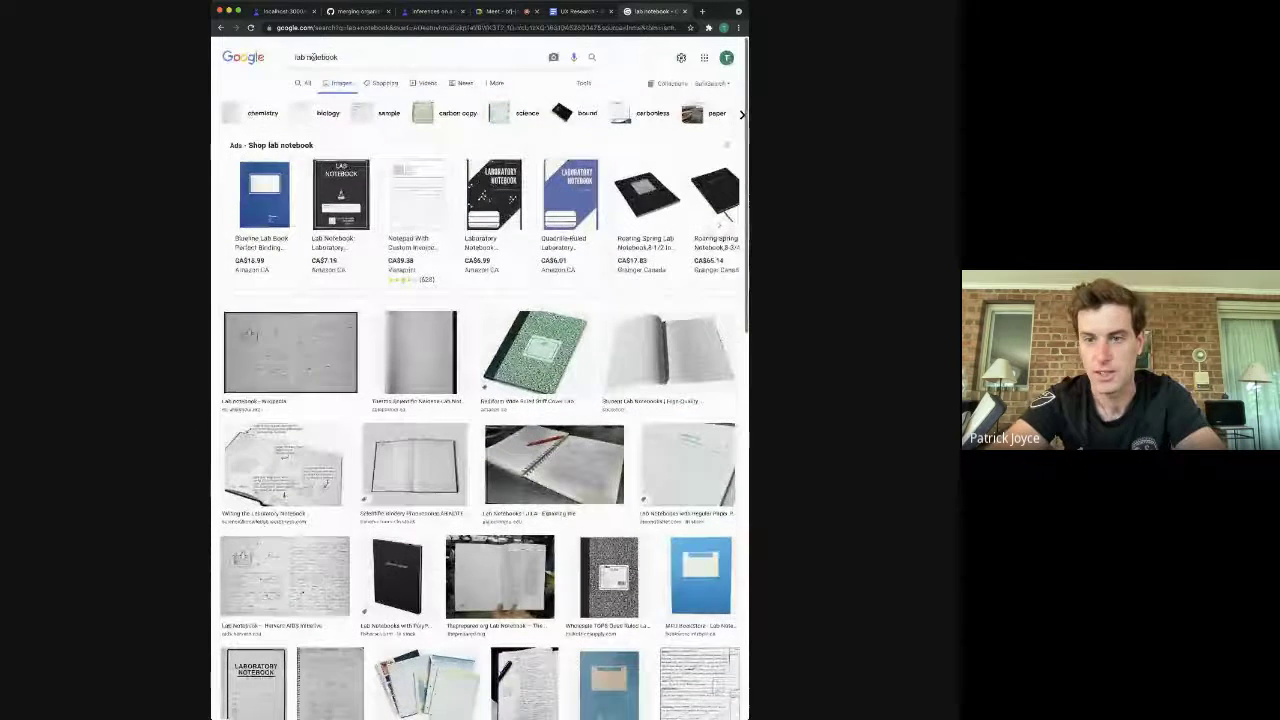
Change the image search to "electronic lab notebook" and preview the Labfolder, American Chemical Society and Benchling results.
{"action": "left_click", "coordinate": [313, 56]}
{"action": "type", "text": "electronic"}
{"action": "key", "text": "Return"}
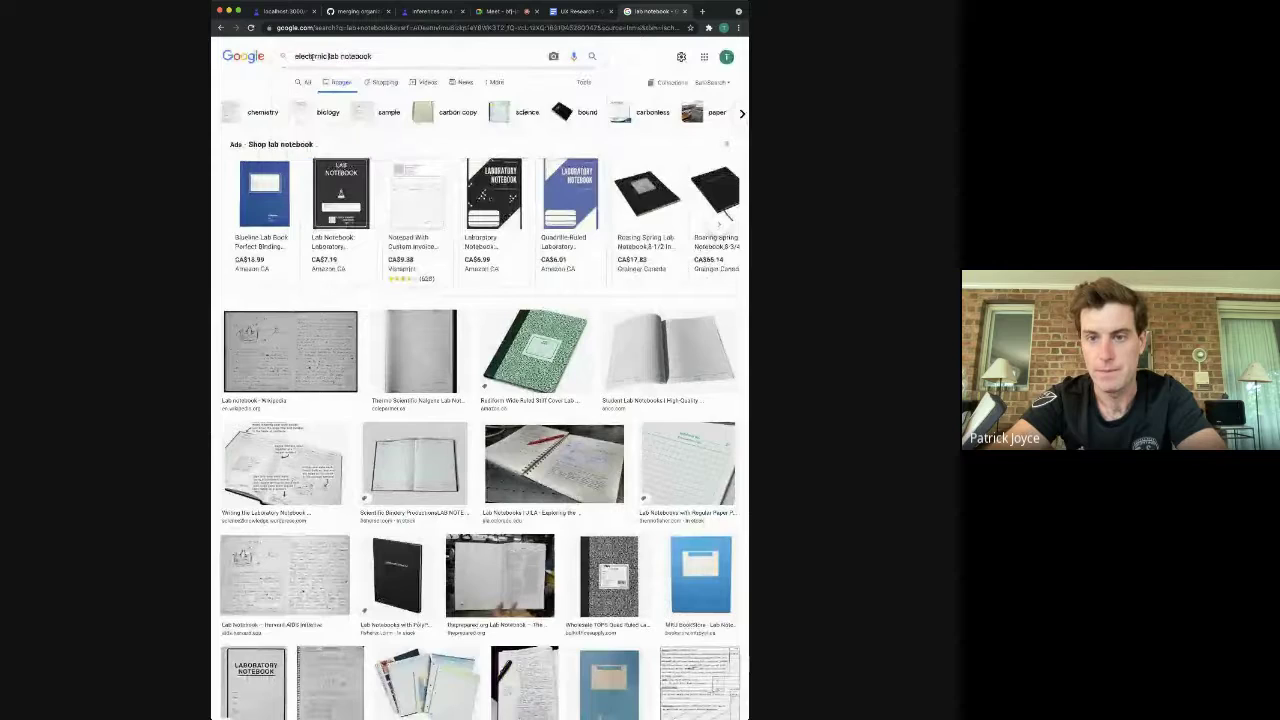
{"action": "scroll", "coordinate": [495, 294], "scroll_direction": "down", "scroll_amount": 3}
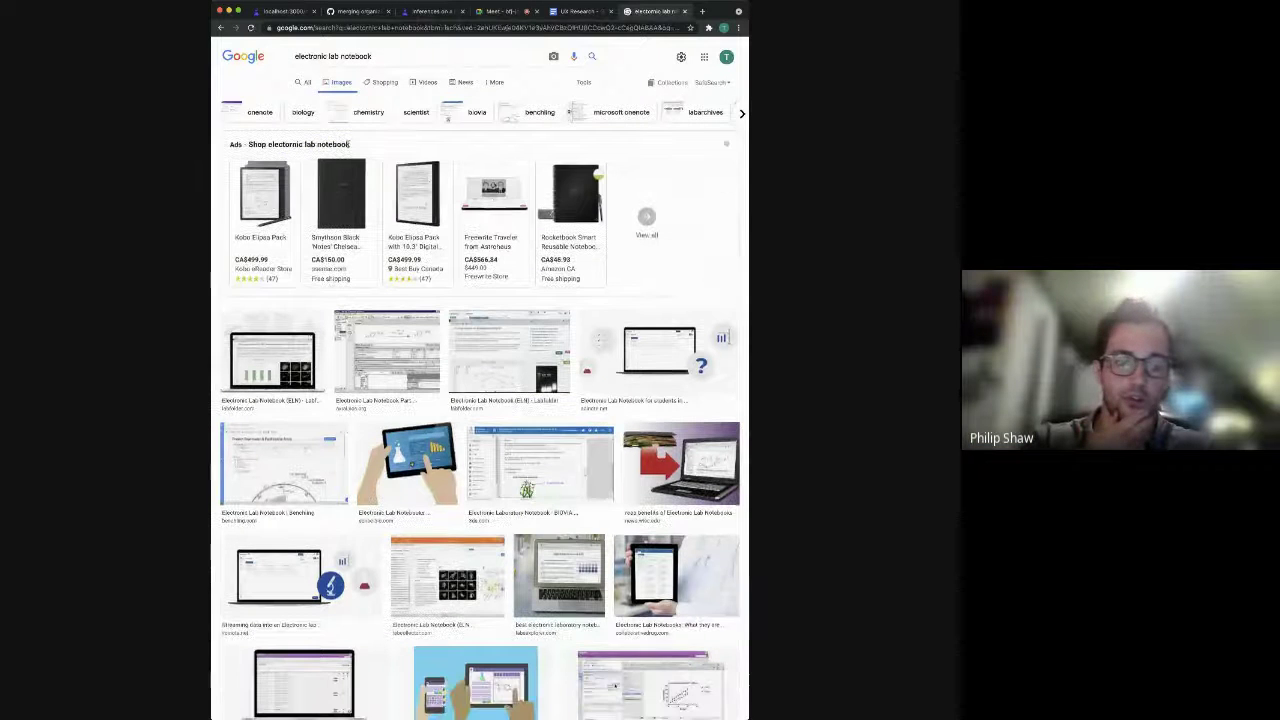
{"action": "left_click", "coordinate": [495, 294]}
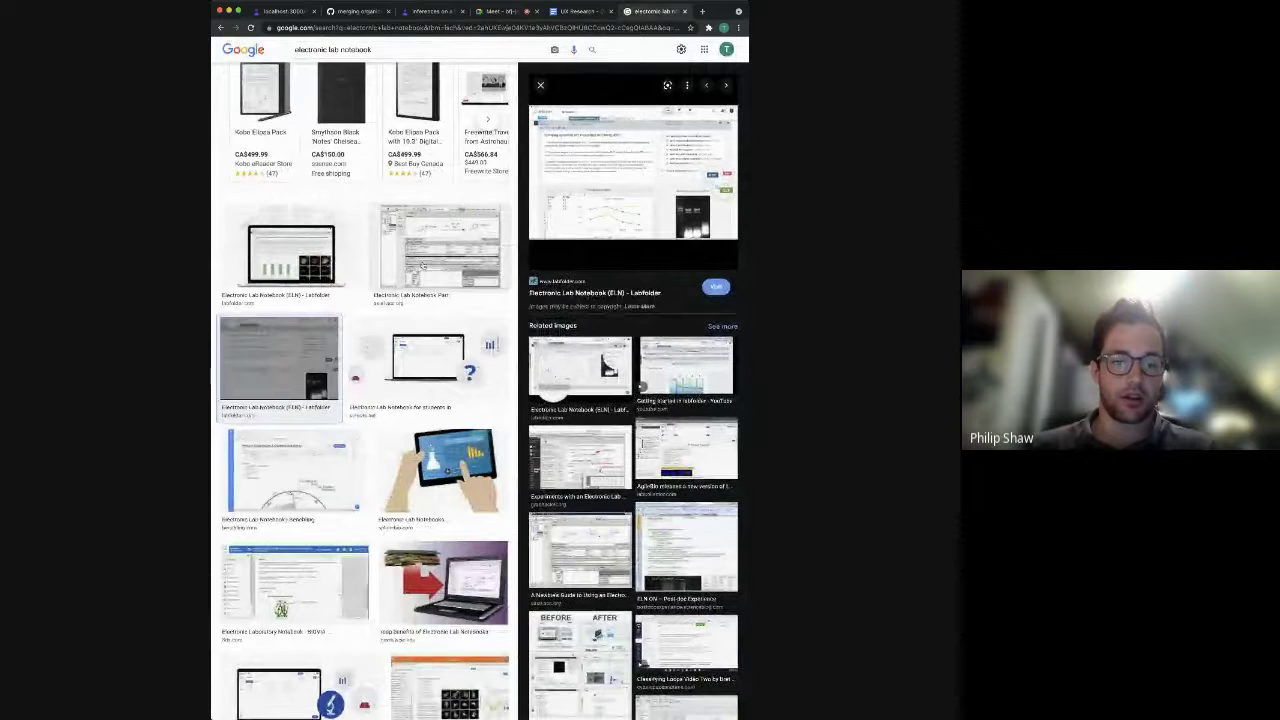
{"action": "left_click", "coordinate": [477, 266]}
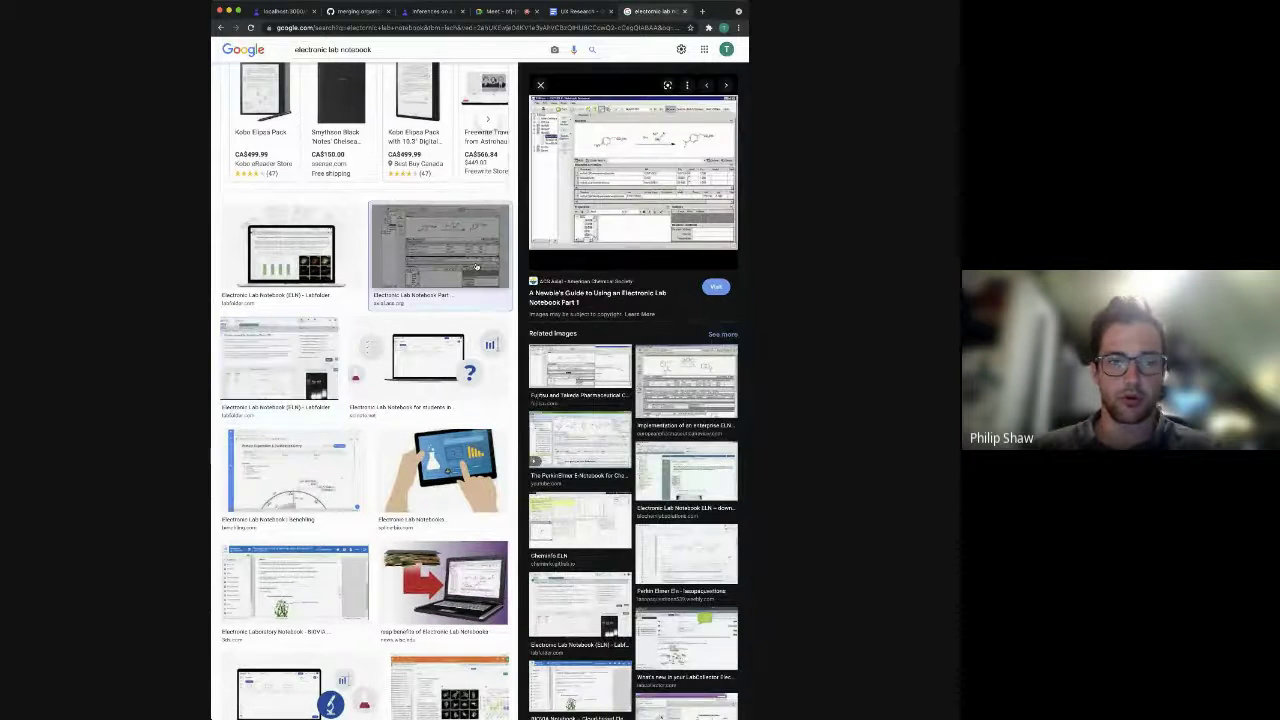
{"action": "left_click", "coordinate": [292, 470]}
Search the web for "benchling" and open the Benchling website.
{"action": "key", "text": "super+l"}
{"action": "type", "text": "benchling"}
{"action": "key", "text": "Return"}
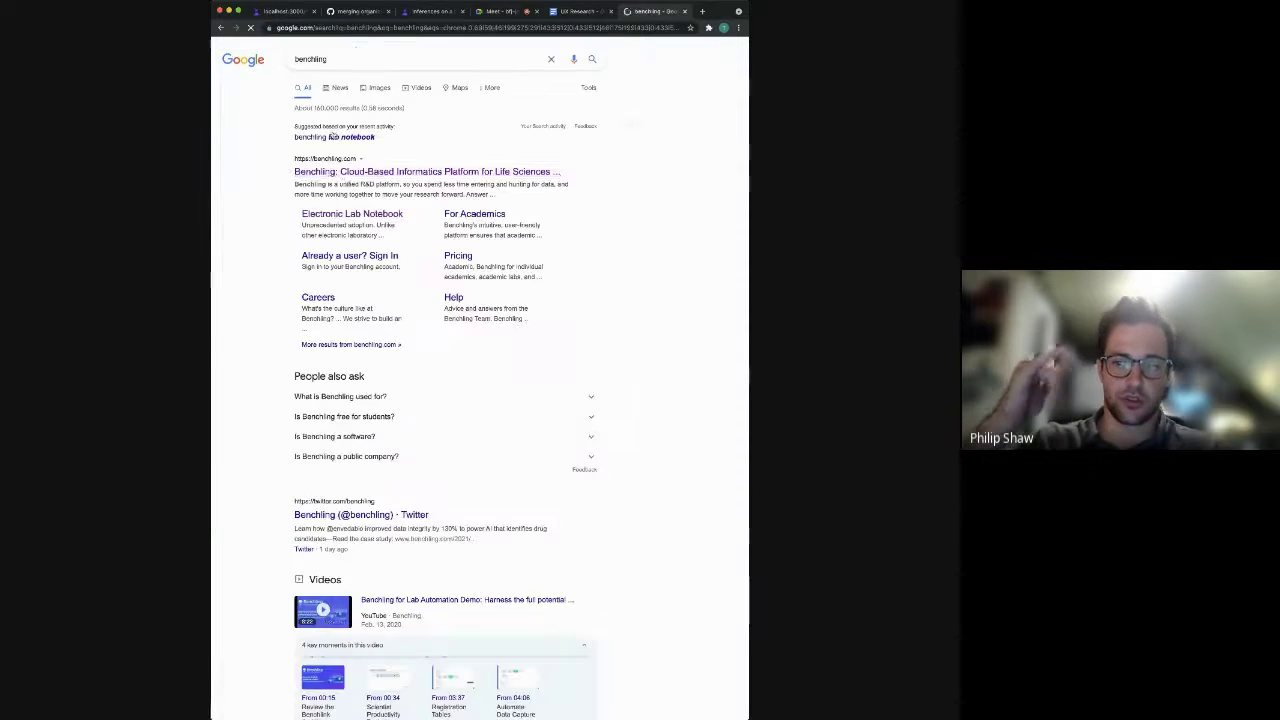
{"action": "left_click", "coordinate": [366, 172]}
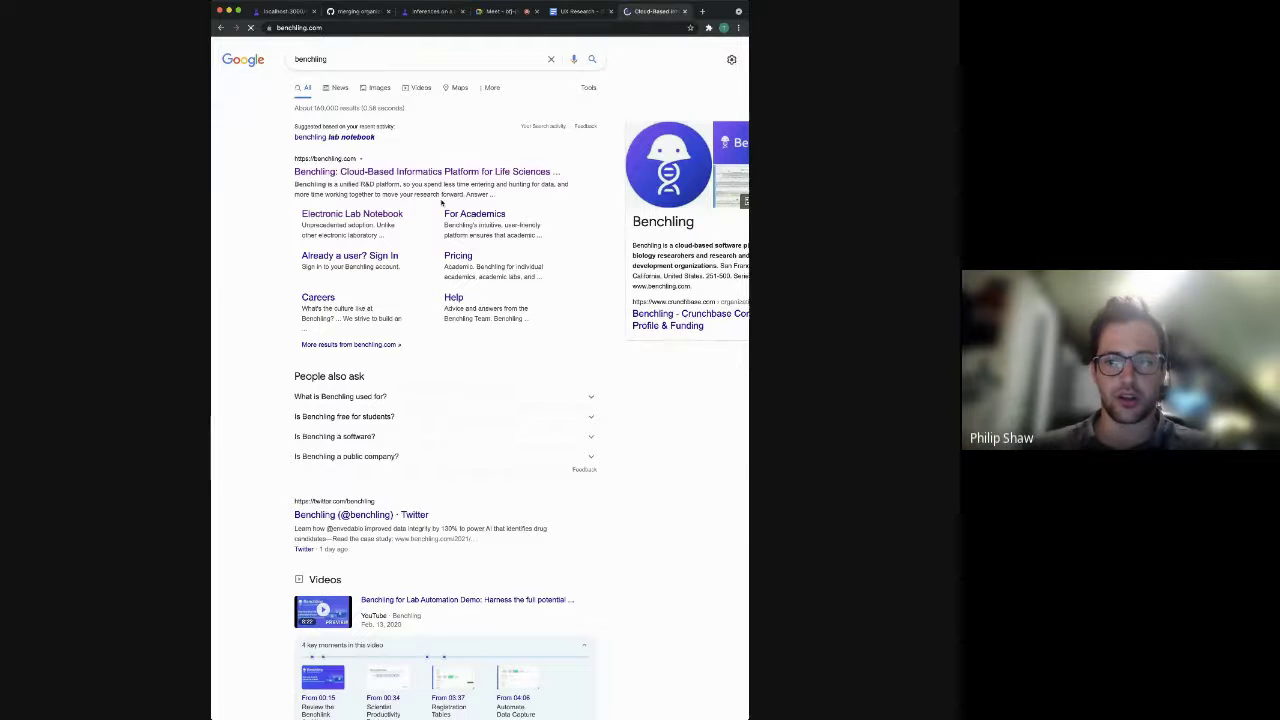
Look through the Benchling homepage and return to the Carbonic Anhydrase IX note in ResearchHub.
{"action": "scroll", "coordinate": [449, 208], "scroll_direction": "down", "scroll_amount": 3}
{"action": "scroll", "coordinate": [449, 208], "scroll_direction": "down", "scroll_amount": 10}
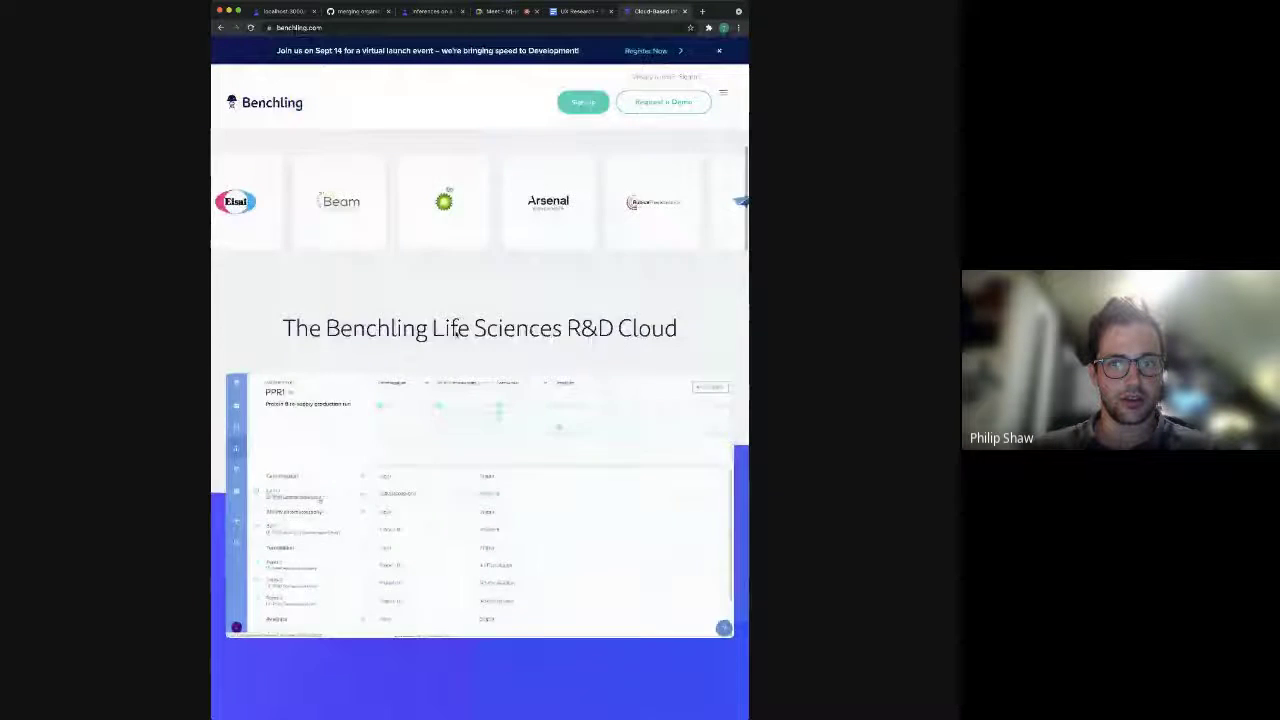
{"action": "scroll", "coordinate": [455, 334], "scroll_direction": "down", "scroll_amount": 15}
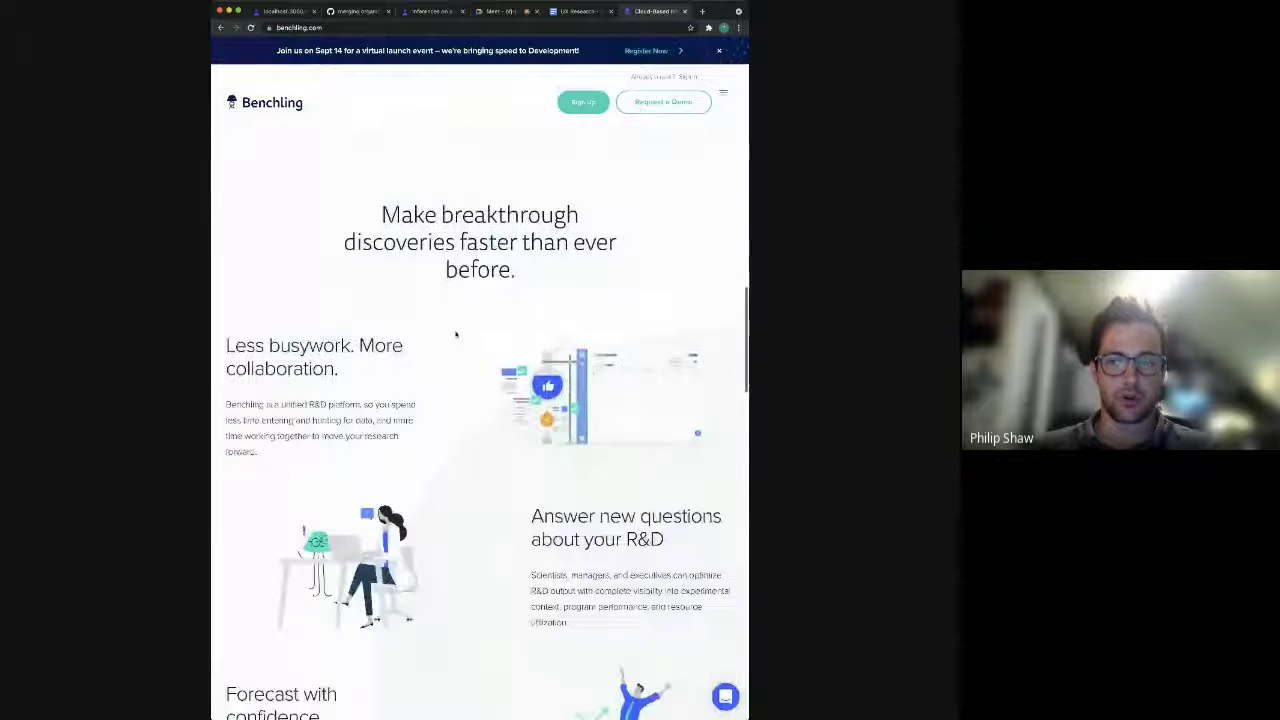
{"action": "scroll", "coordinate": [455, 334], "scroll_direction": "up", "scroll_amount": 6}
{"action": "scroll", "coordinate": [455, 334], "scroll_direction": "up", "scroll_amount": 15}
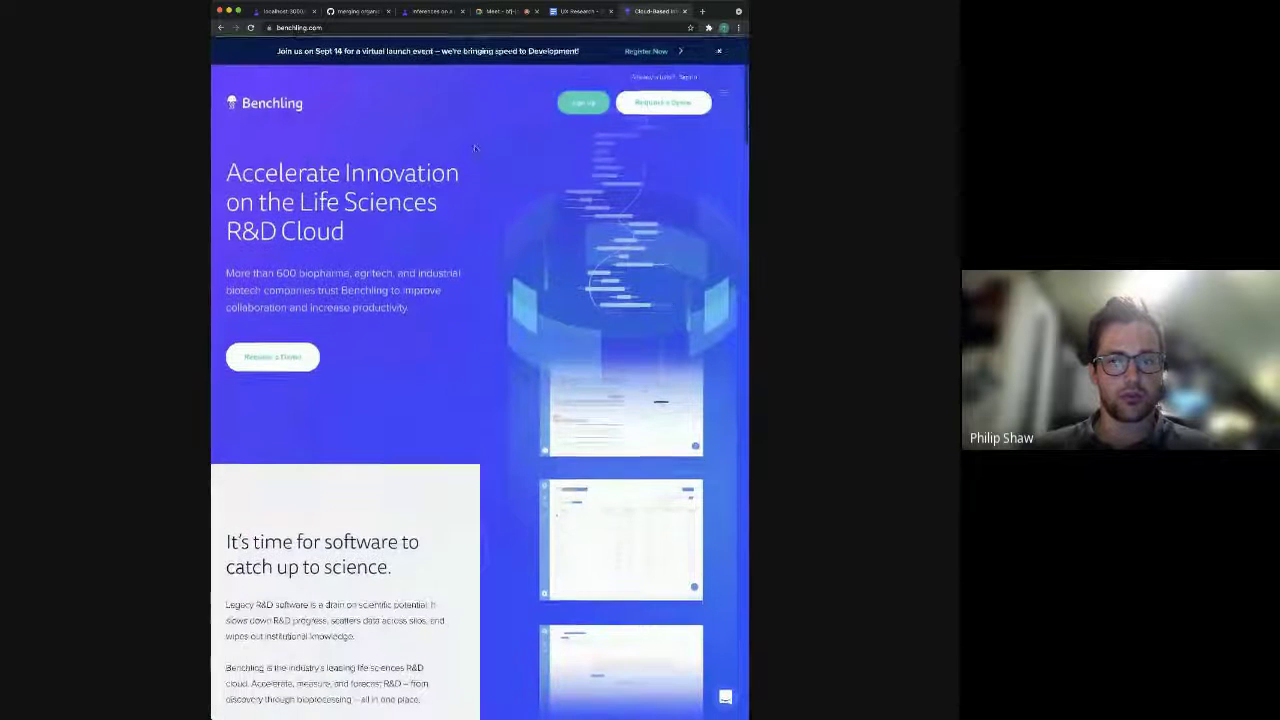
{"action": "left_click", "coordinate": [292, 11]}
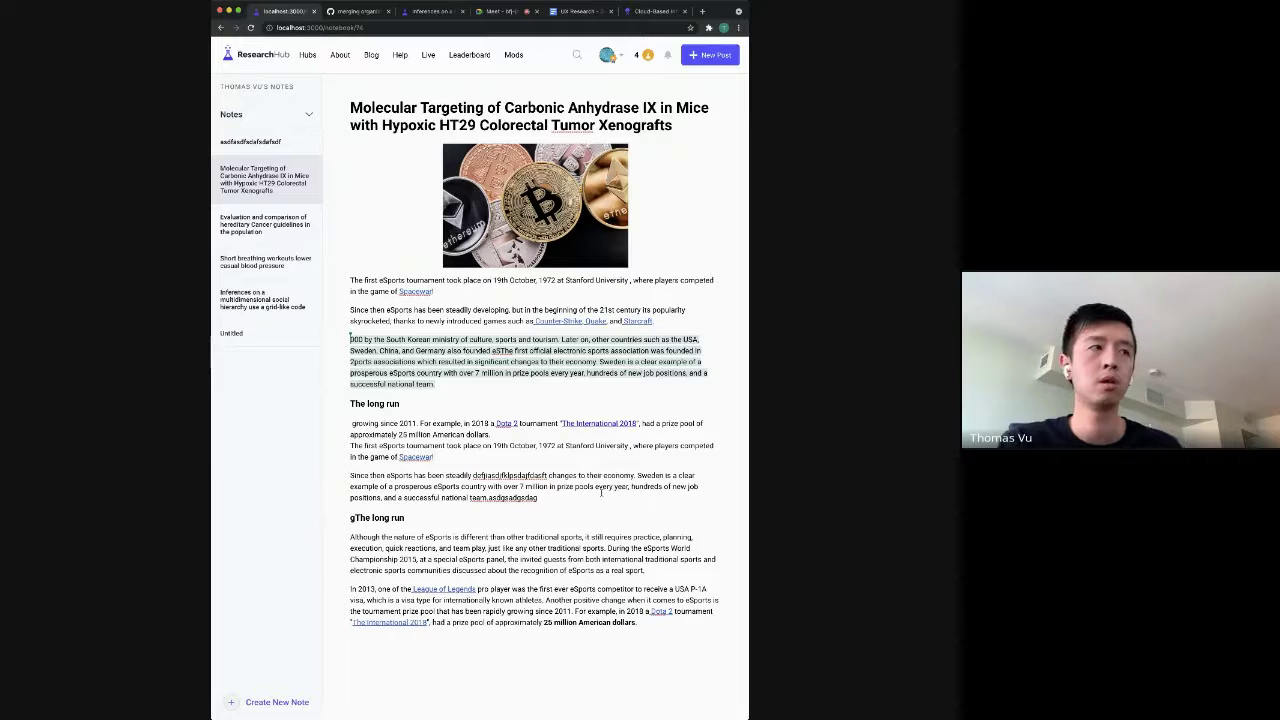
{"action": "left_click", "coordinate": [608, 500]}
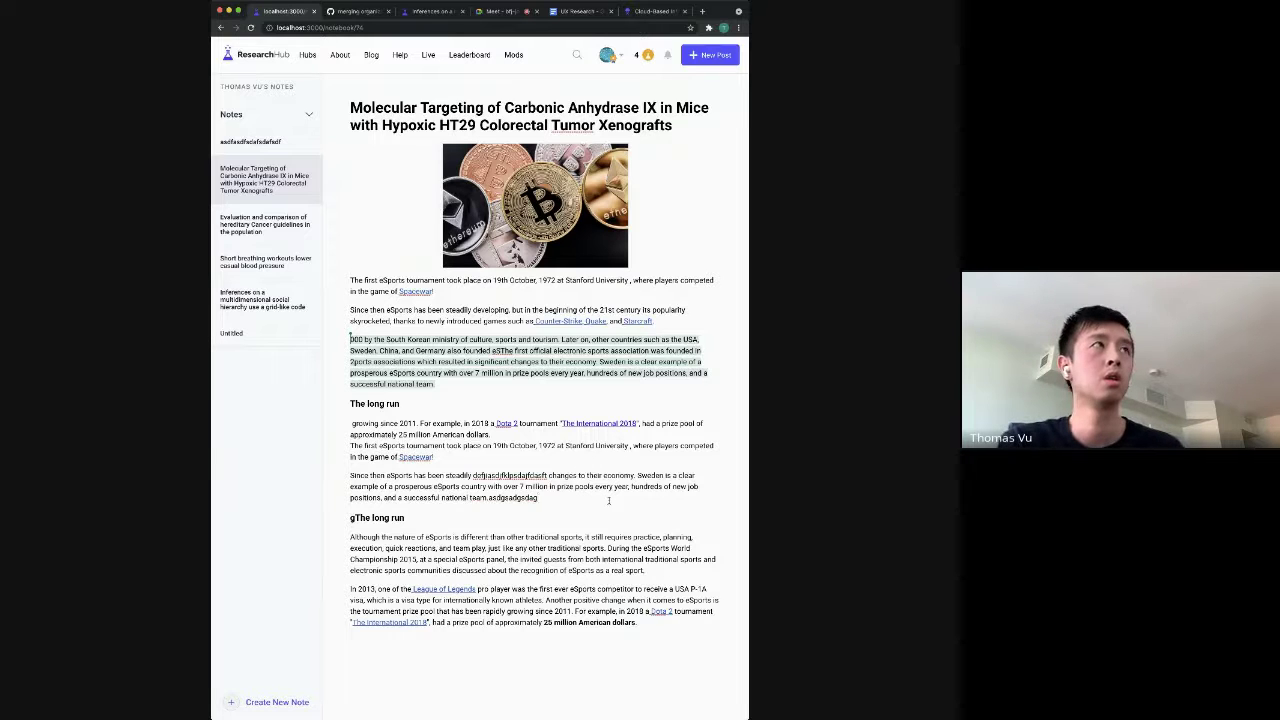
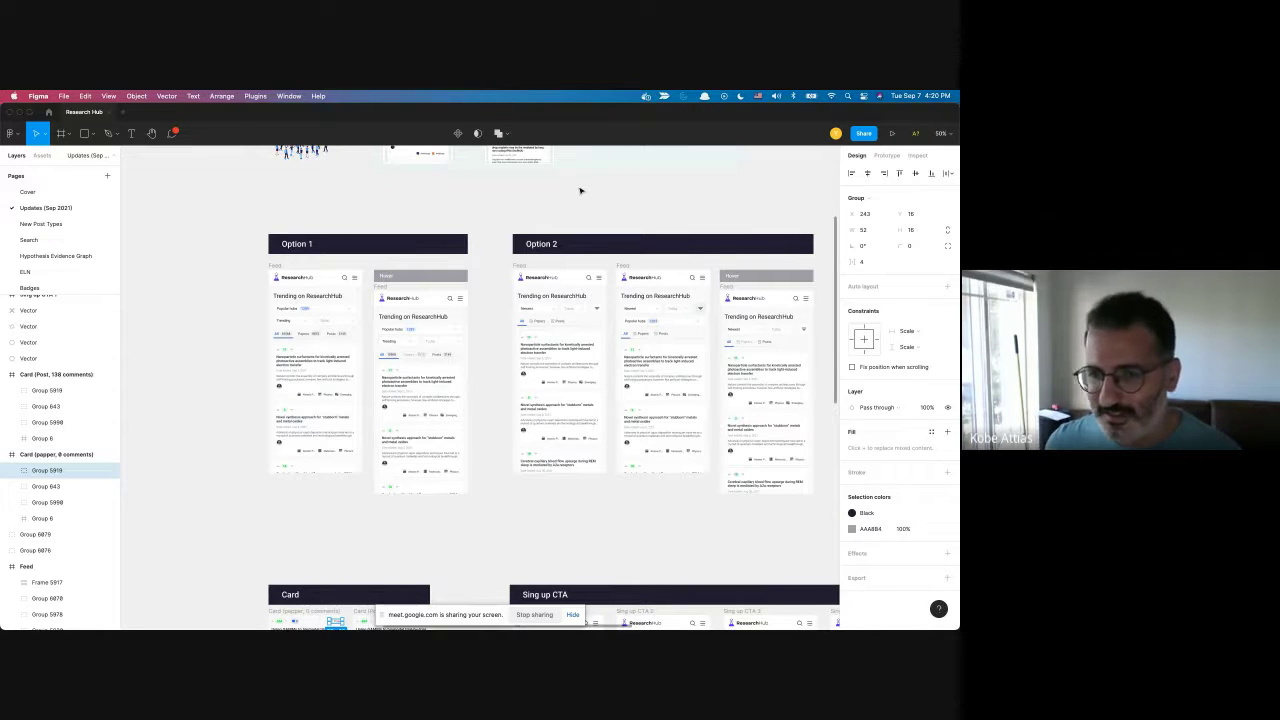
{"action": "scroll", "coordinate": [580, 190], "scroll_direction": "right", "scroll_amount": 3}
{"action": "scroll", "coordinate": [580, 190], "scroll_direction": "right", "scroll_amount": 1}
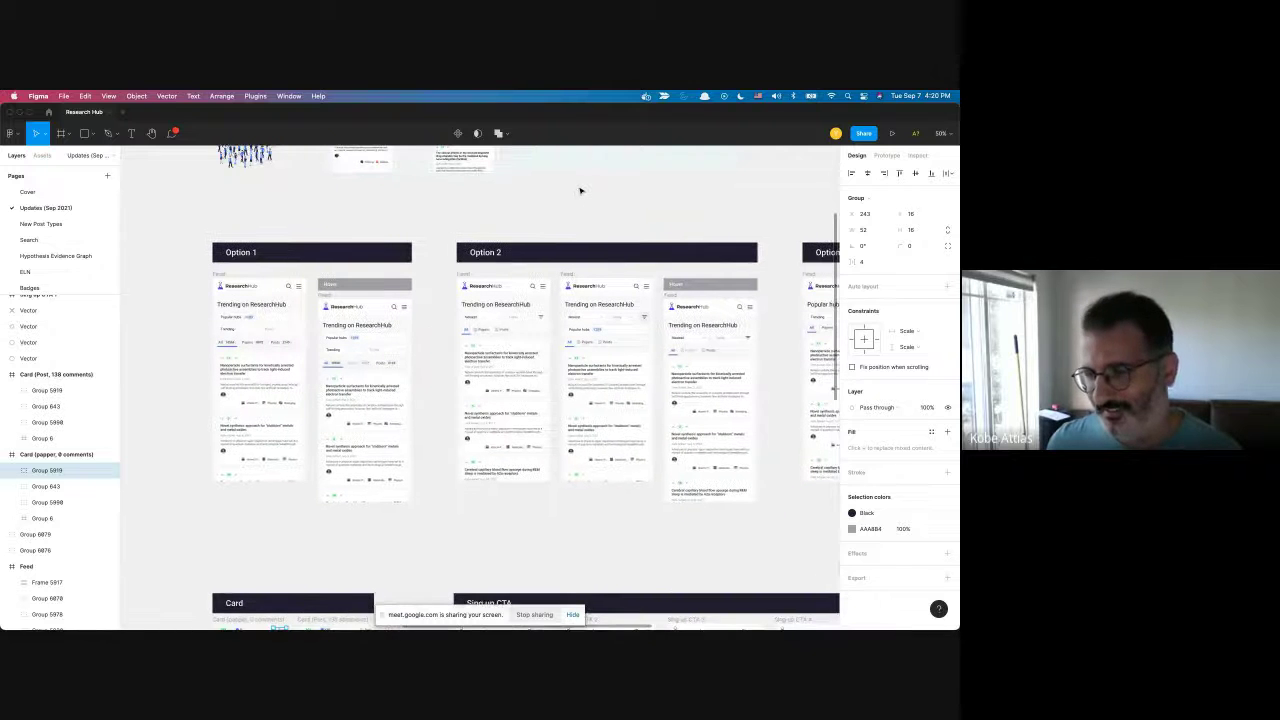
{"action": "scroll", "coordinate": [580, 190], "scroll_direction": "right", "scroll_amount": 3}
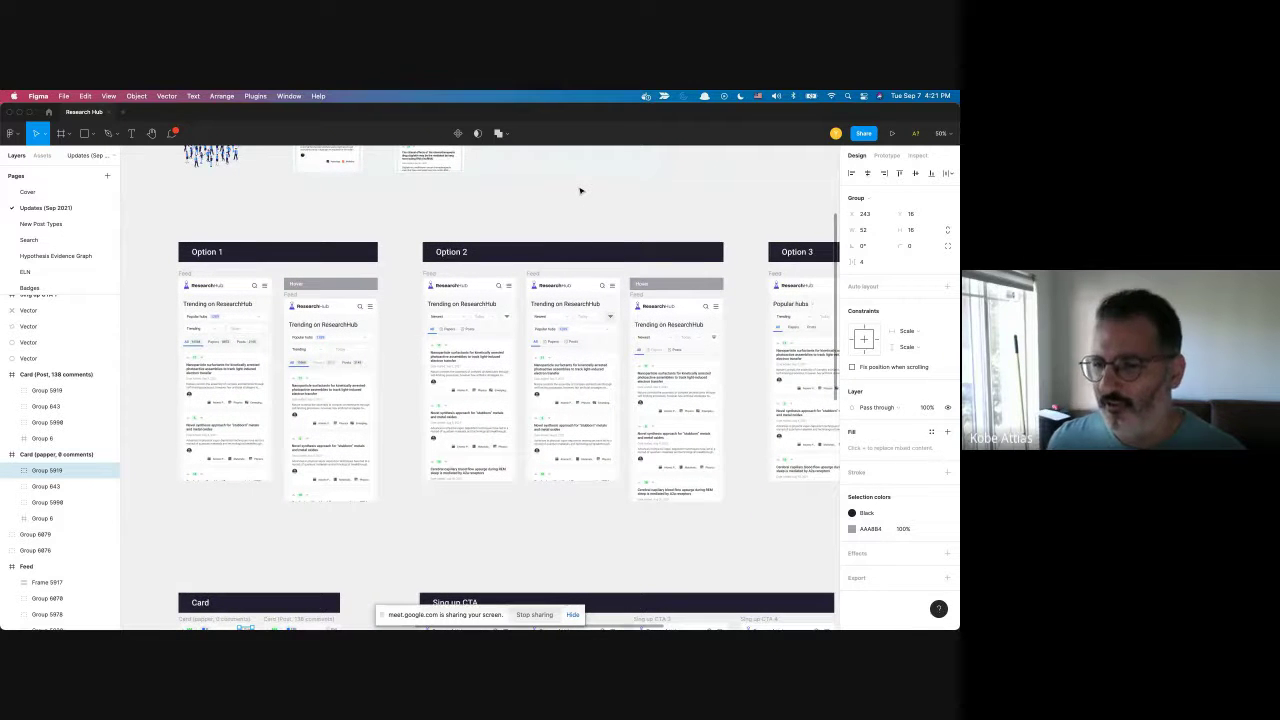
Survey the mobile feed mockups for Options 1 to 3 and the Card and Sign up CTA sections on the Updates (Sep 2021) page.
{"action": "scroll", "coordinate": [580, 190], "scroll_direction": "right", "scroll_amount": 5}
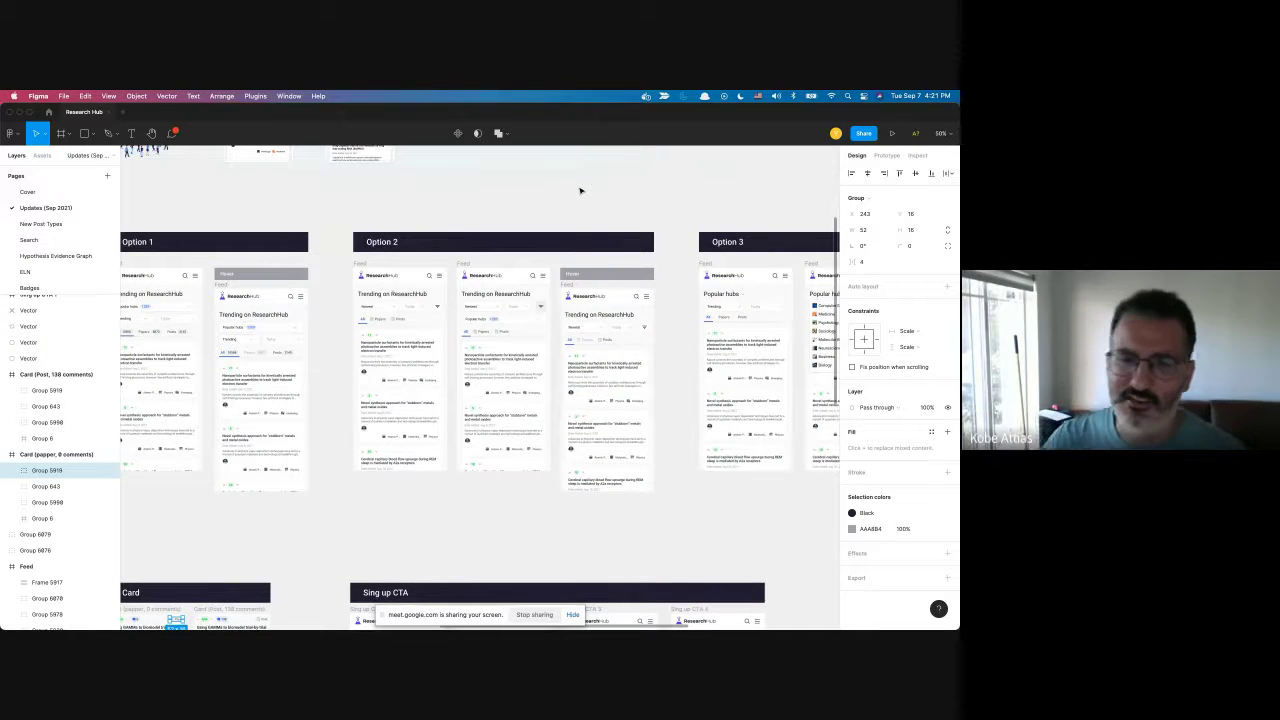
{"action": "scroll", "coordinate": [580, 190], "scroll_direction": "left", "scroll_amount": 5}
{"action": "scroll", "coordinate": [580, 190], "scroll_direction": "down", "scroll_amount": 3}
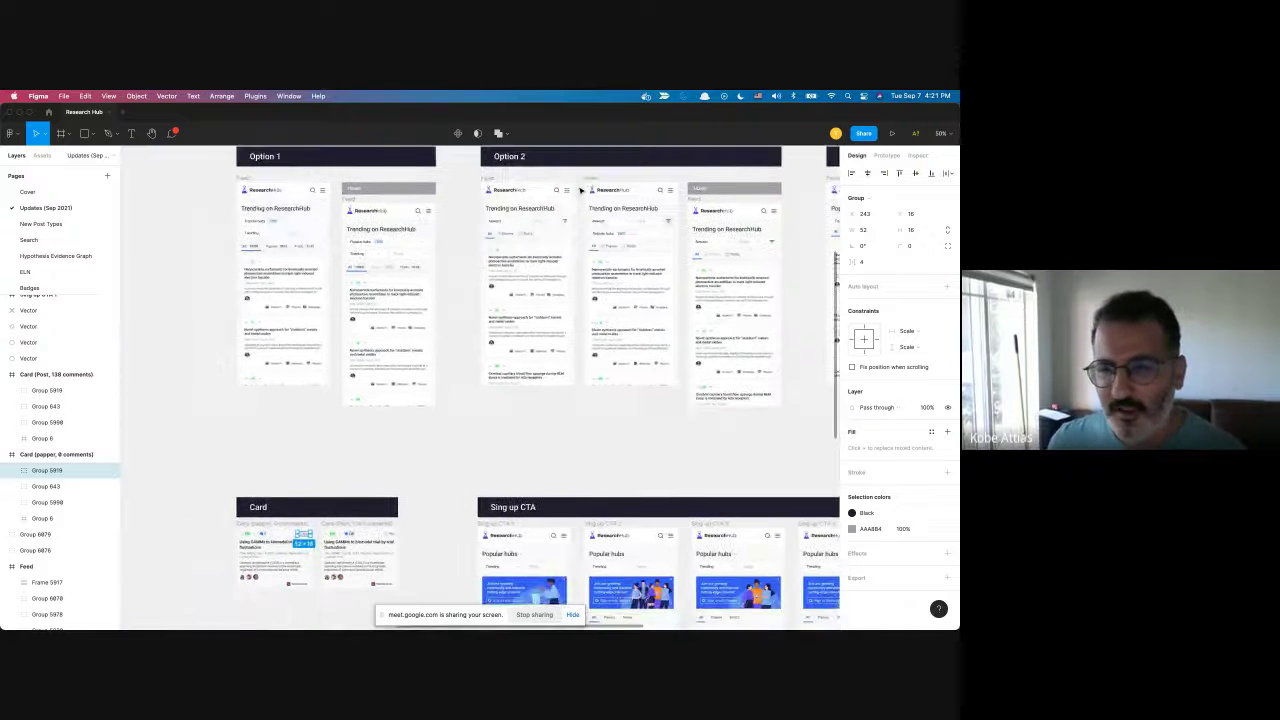
{"action": "scroll", "coordinate": [580, 190], "scroll_direction": "up", "scroll_amount": 3}
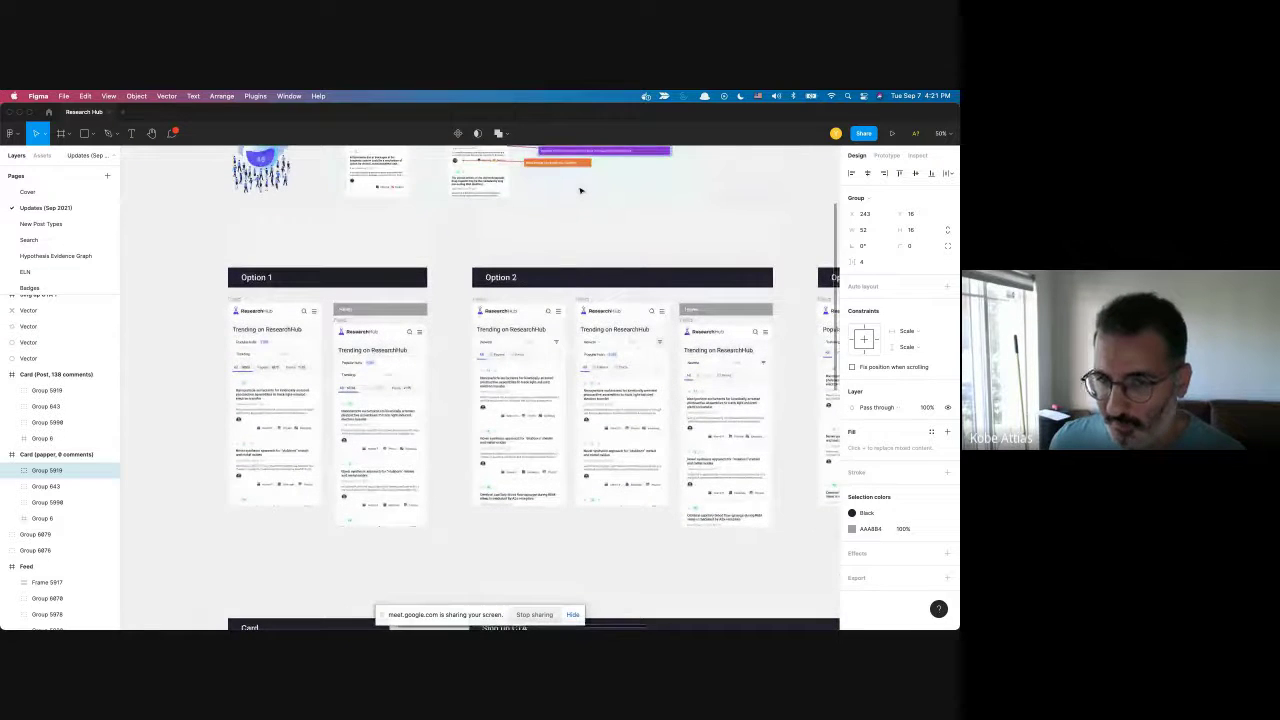
{"action": "scroll", "coordinate": [580, 190], "scroll_direction": "up", "scroll_amount": 1}
{"action": "scroll", "coordinate": [580, 190], "scroll_direction": "left", "scroll_amount": 1}
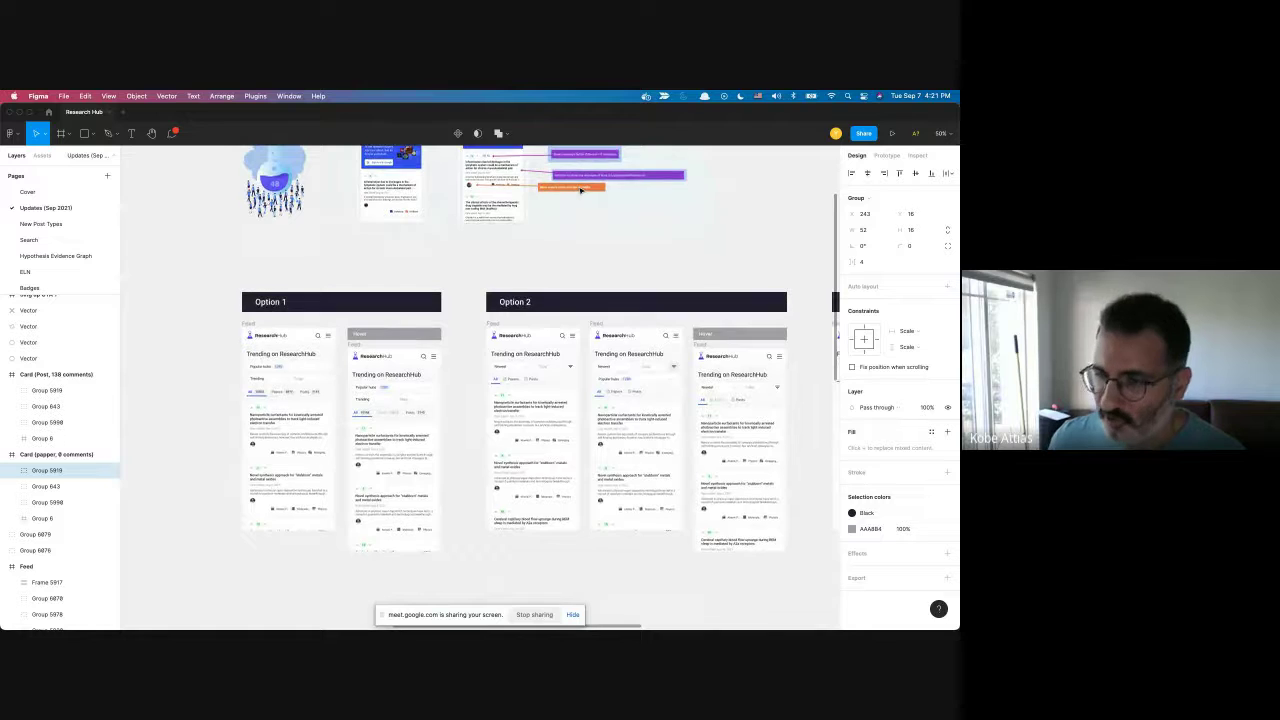
{"action": "scroll", "coordinate": [580, 190], "scroll_direction": "down", "scroll_amount": 1}
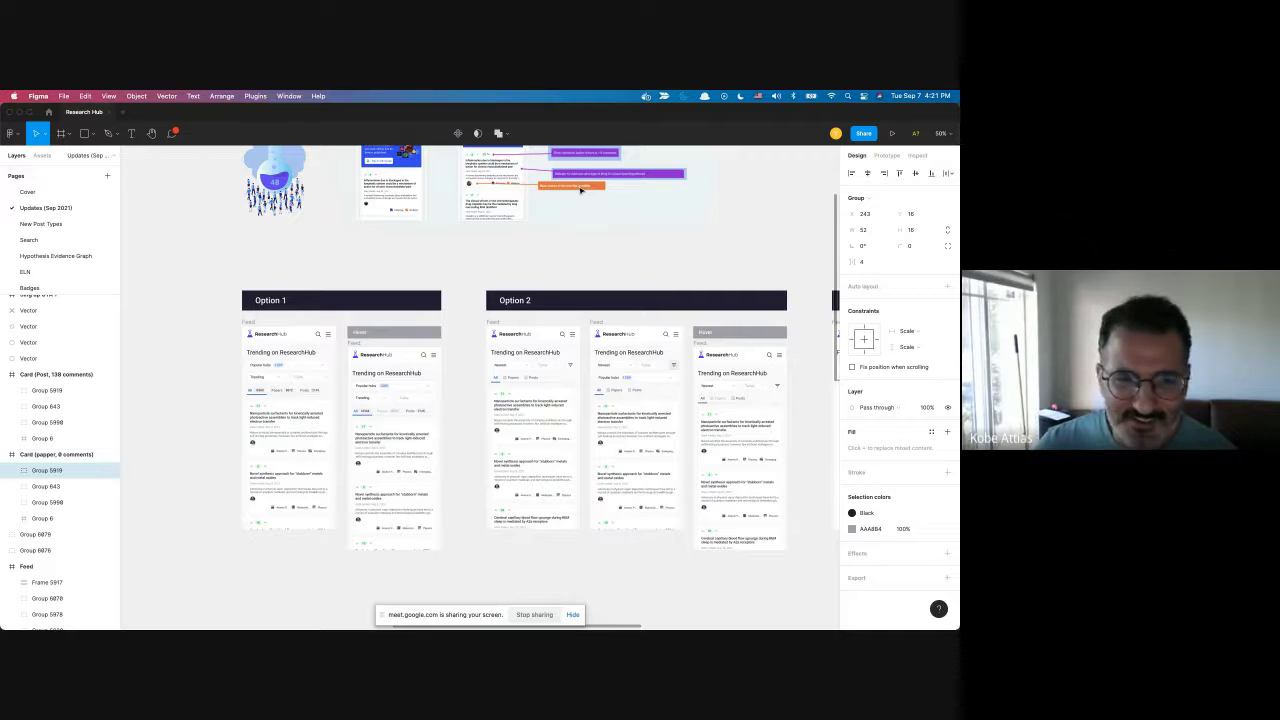
Examine the Option 1 mobile feed and its Hover variant up close, including the hub filter and the All, Papers and Posts tabs.
{"action": "scroll", "coordinate": [580, 190], "scroll_direction": "up", "scroll_amount": 5}
{"action": "scroll", "coordinate": [580, 190], "scroll_direction": "left", "scroll_amount": 5}
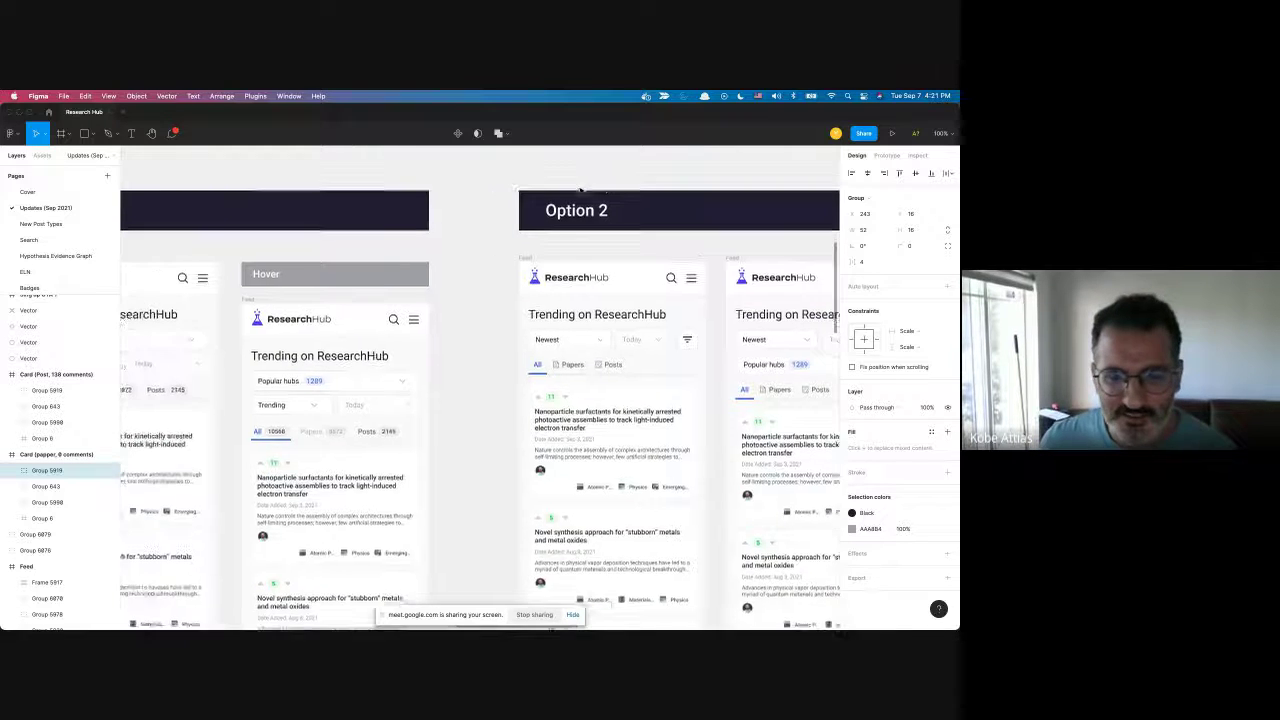
{"action": "scroll", "coordinate": [580, 191], "scroll_direction": "left", "scroll_amount": 3}
{"action": "scroll", "coordinate": [580, 191], "scroll_direction": "down", "scroll_amount": 1}
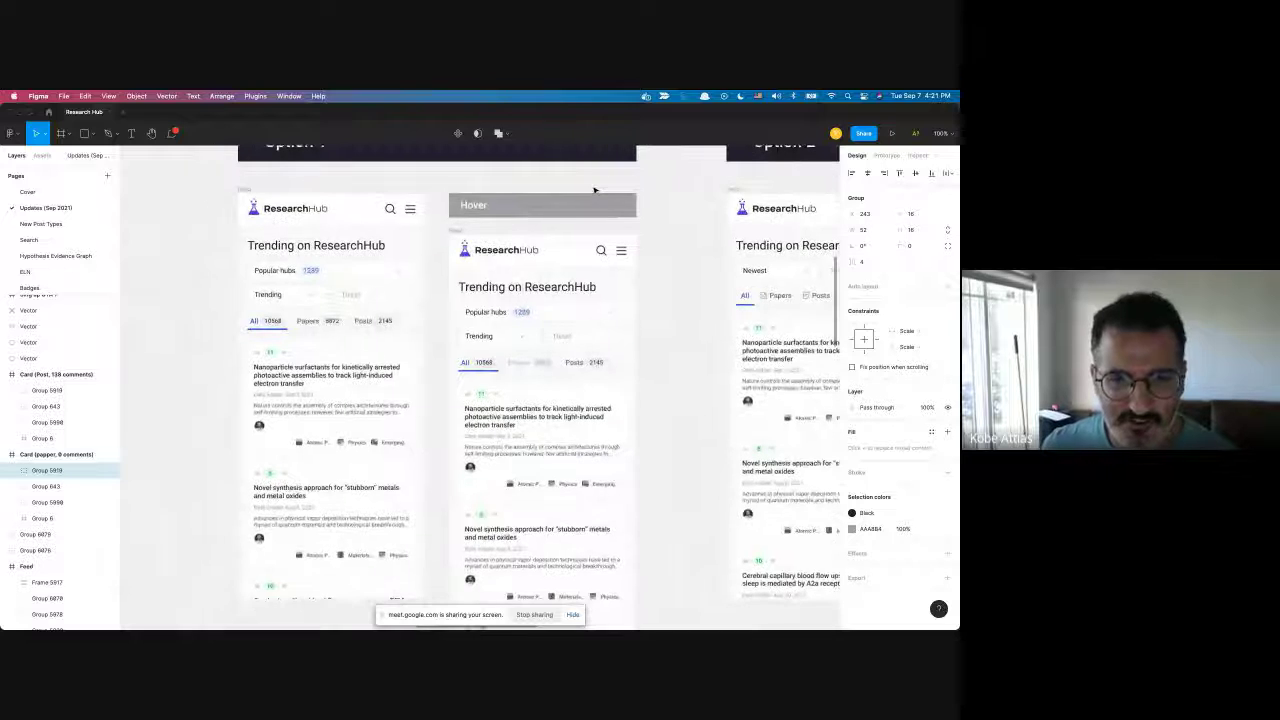
{"action": "scroll", "coordinate": [578, 287], "scroll_direction": "up", "scroll_amount": 2}
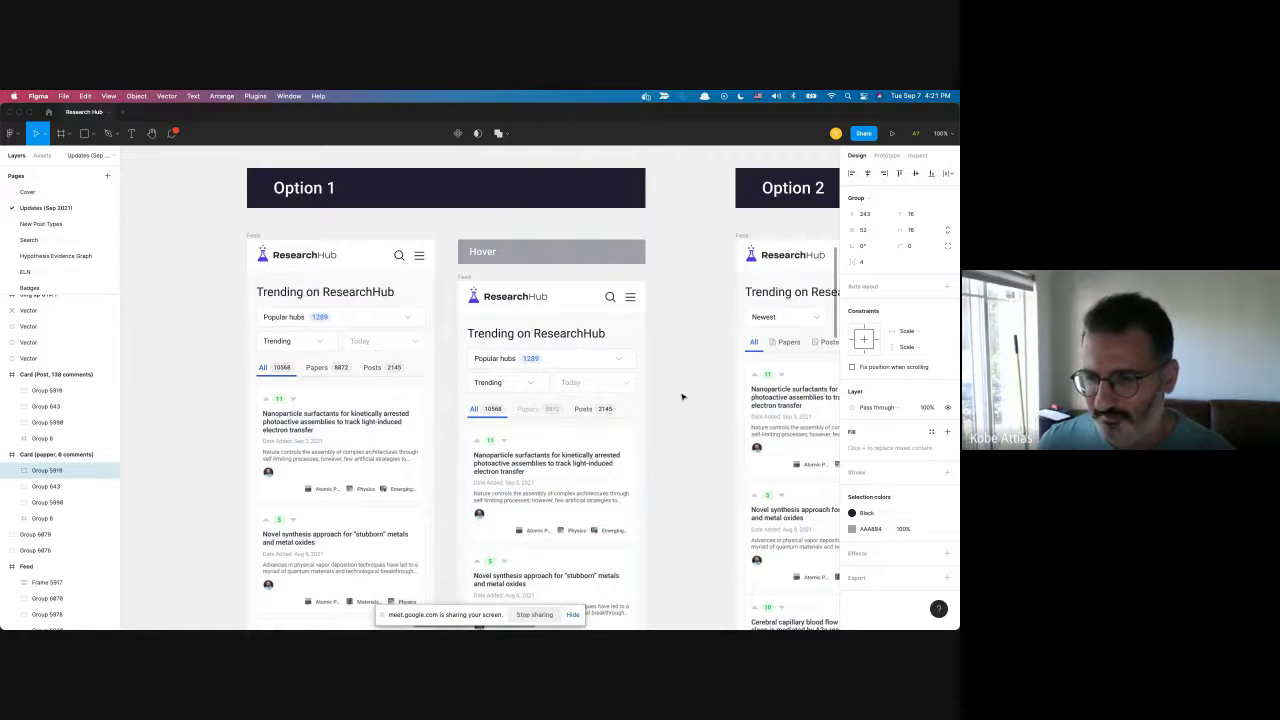
Examine the Option 2 mobile feeds, selecting the filter button, the Popular hubs dropdown and the All, Papers and Posts tab row.
{"action": "scroll", "coordinate": [682, 397], "scroll_direction": "right", "scroll_amount": 2}
{"action": "scroll", "coordinate": [681, 397], "scroll_direction": "right", "scroll_amount": 10}
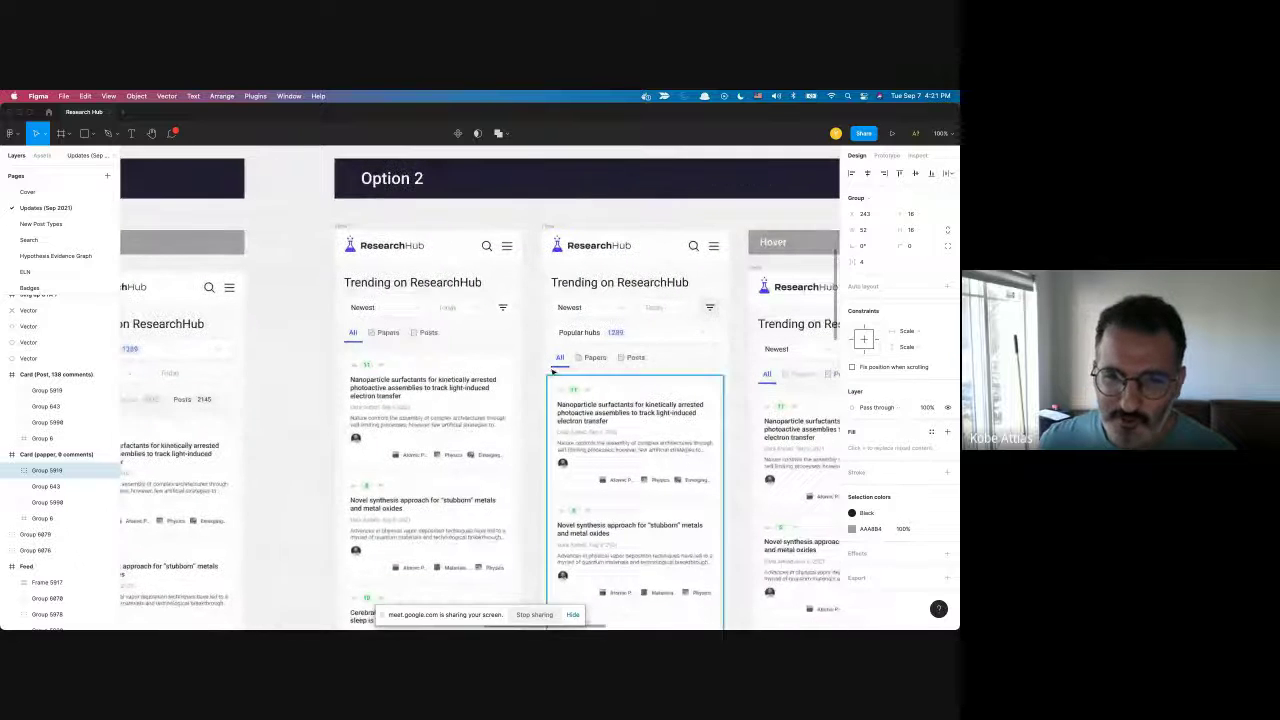
{"action": "scroll", "coordinate": [470, 330], "scroll_direction": "right", "scroll_amount": 4}
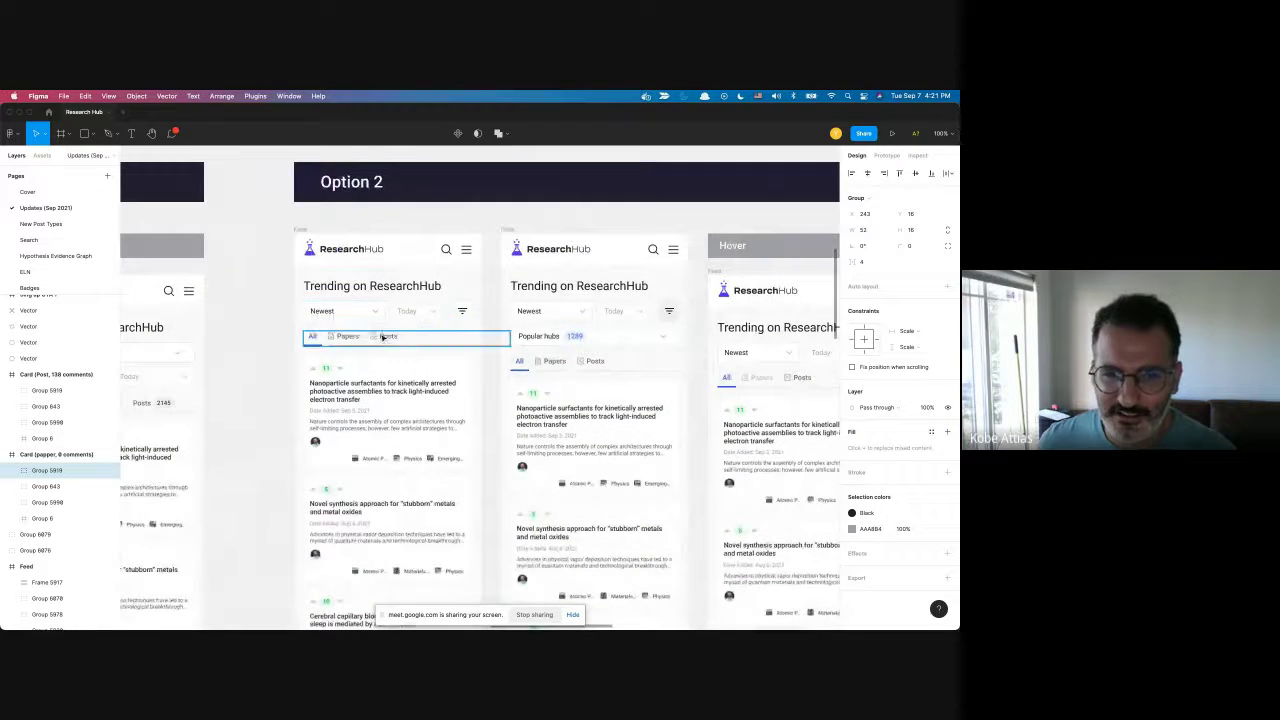
{"action": "scroll", "coordinate": [465, 320], "scroll_direction": "left", "scroll_amount": 3}
{"action": "scroll", "coordinate": [561, 309], "scroll_direction": "right", "scroll_amount": 2}
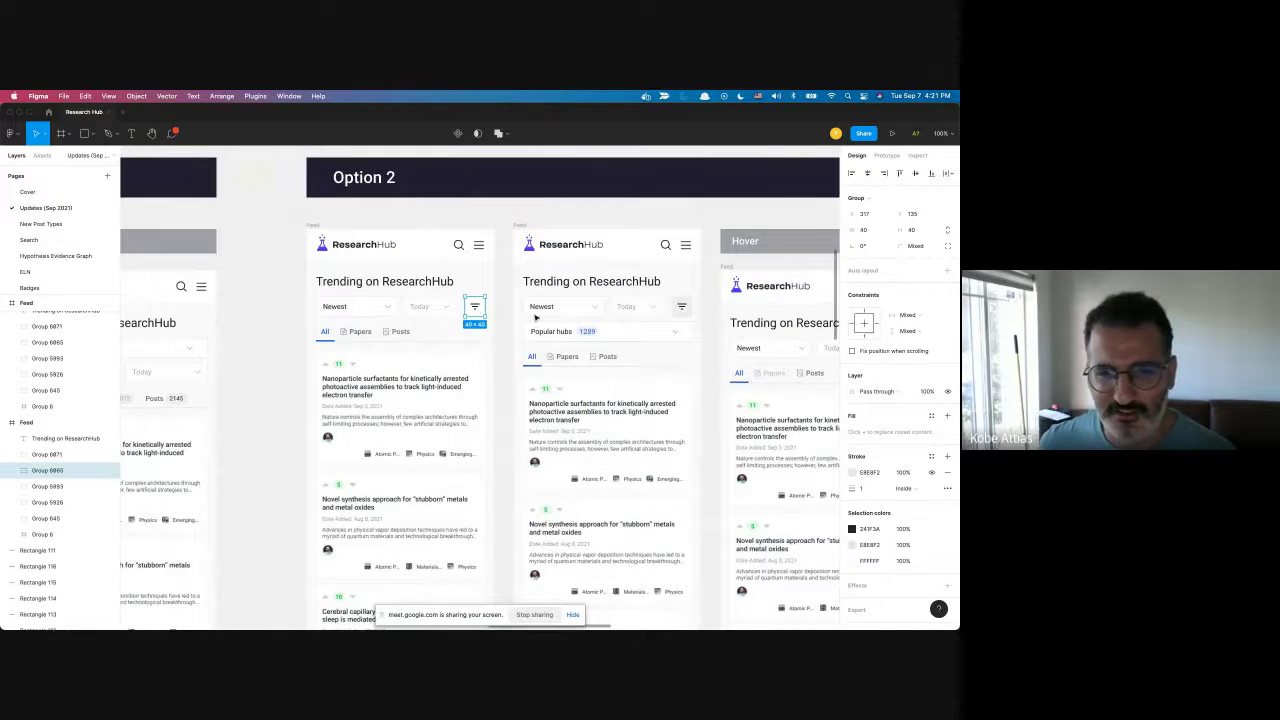
{"action": "left_click", "coordinate": [636, 332]}
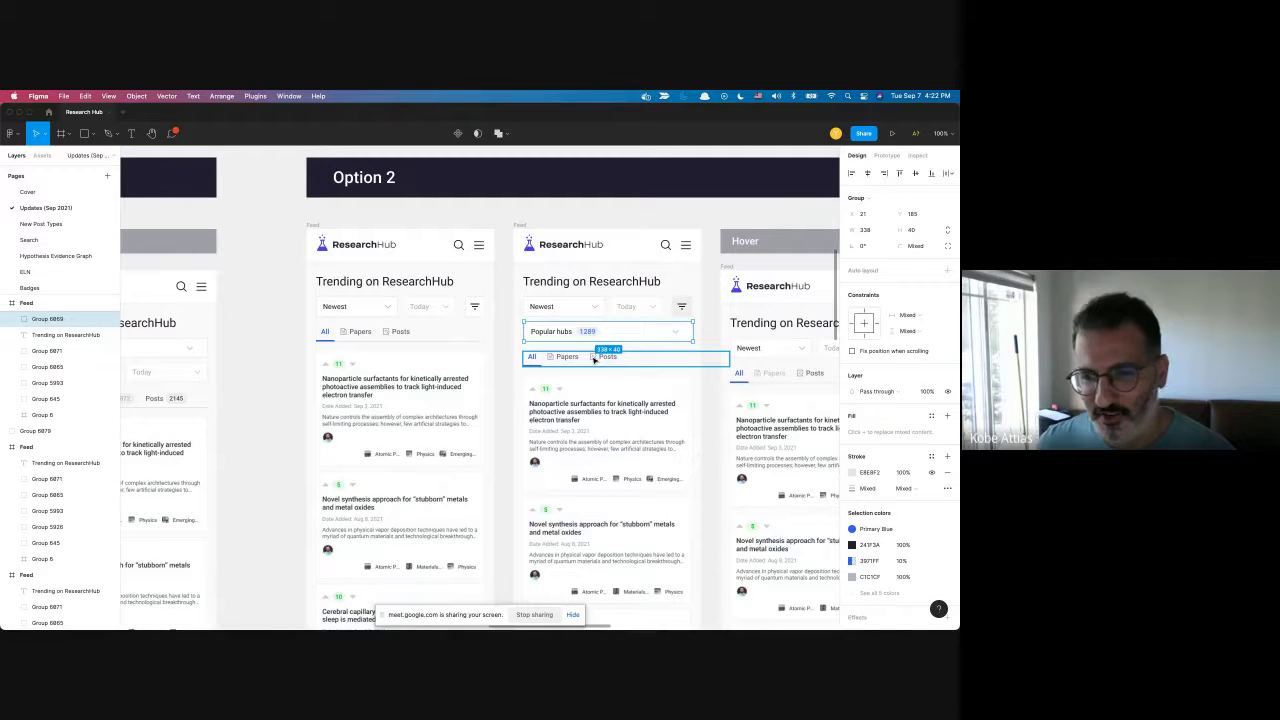
{"action": "left_click", "coordinate": [594, 360]}
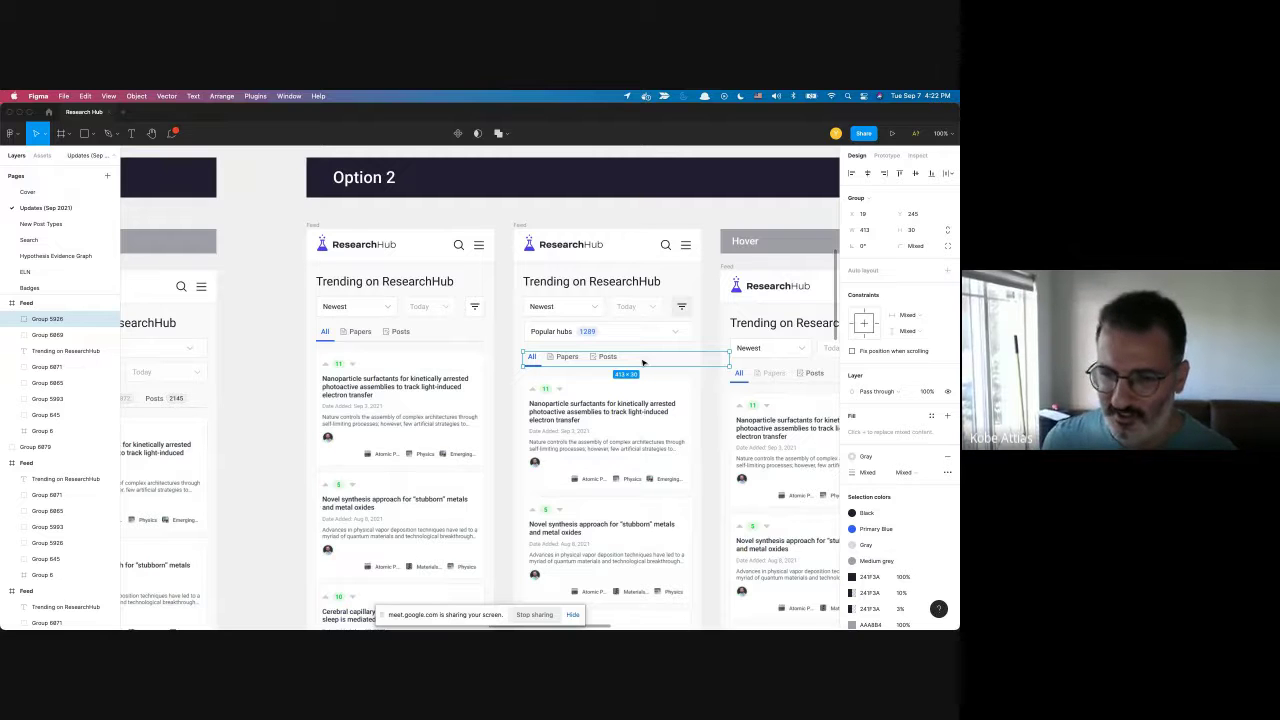
{"action": "scroll", "coordinate": [660, 360], "scroll_direction": "down", "scroll_amount": 2}
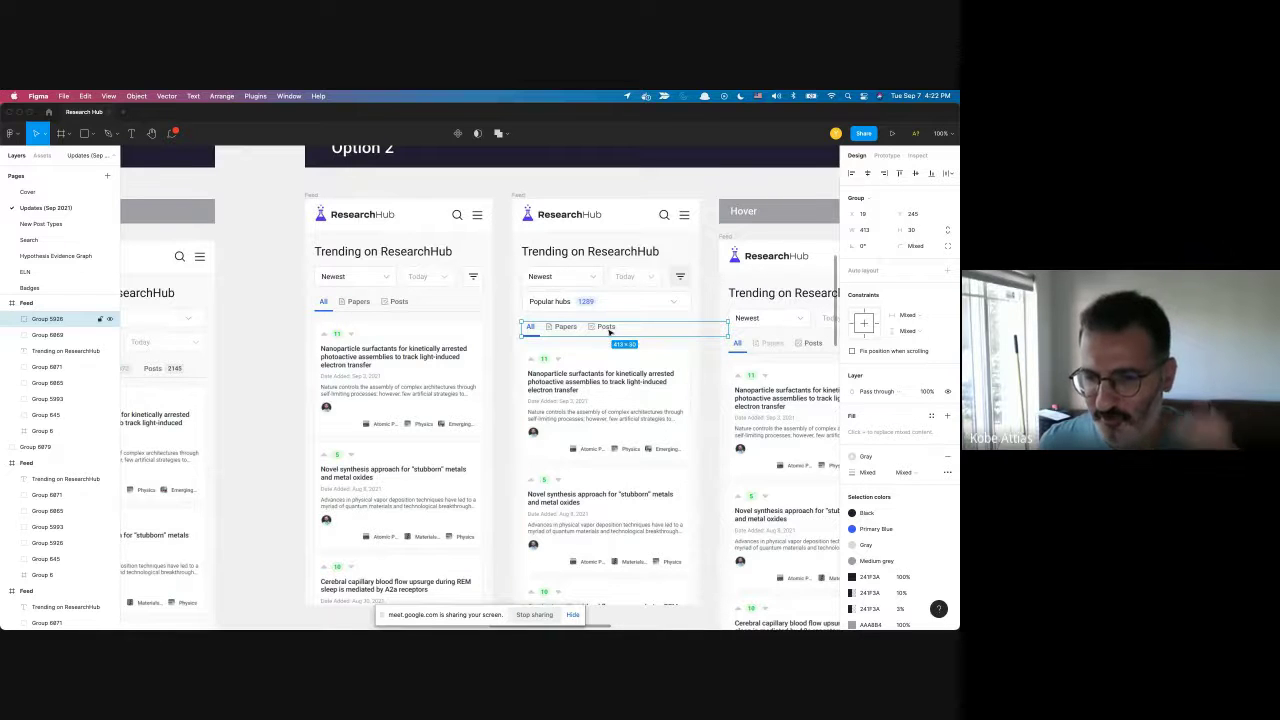
Examine the Option 3 mobile feeds, comparing the collapsed Popular hubs title, its expanded hub list and the Hover variant.
{"action": "scroll", "coordinate": [700, 382], "scroll_direction": "right", "scroll_amount": 7}
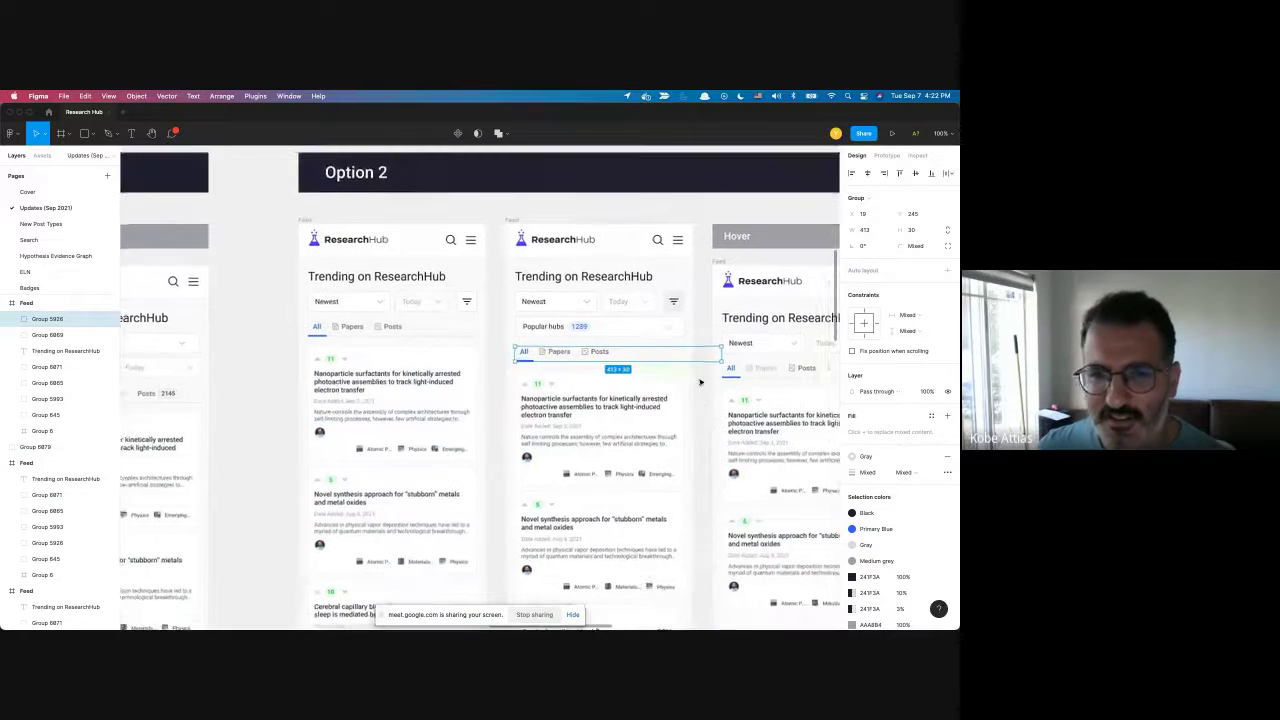
{"action": "scroll", "coordinate": [700, 382], "scroll_direction": "right", "scroll_amount": 8}
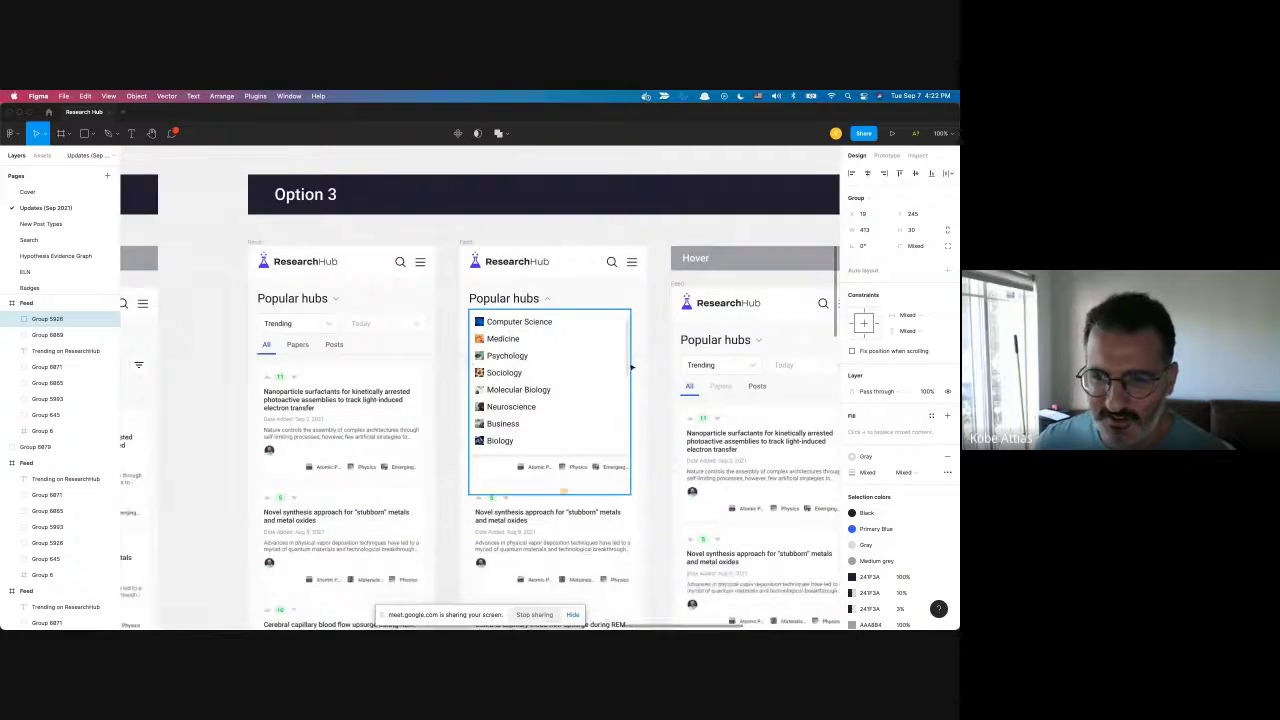
{"action": "scroll", "coordinate": [632, 368], "scroll_direction": "right", "scroll_amount": 1}
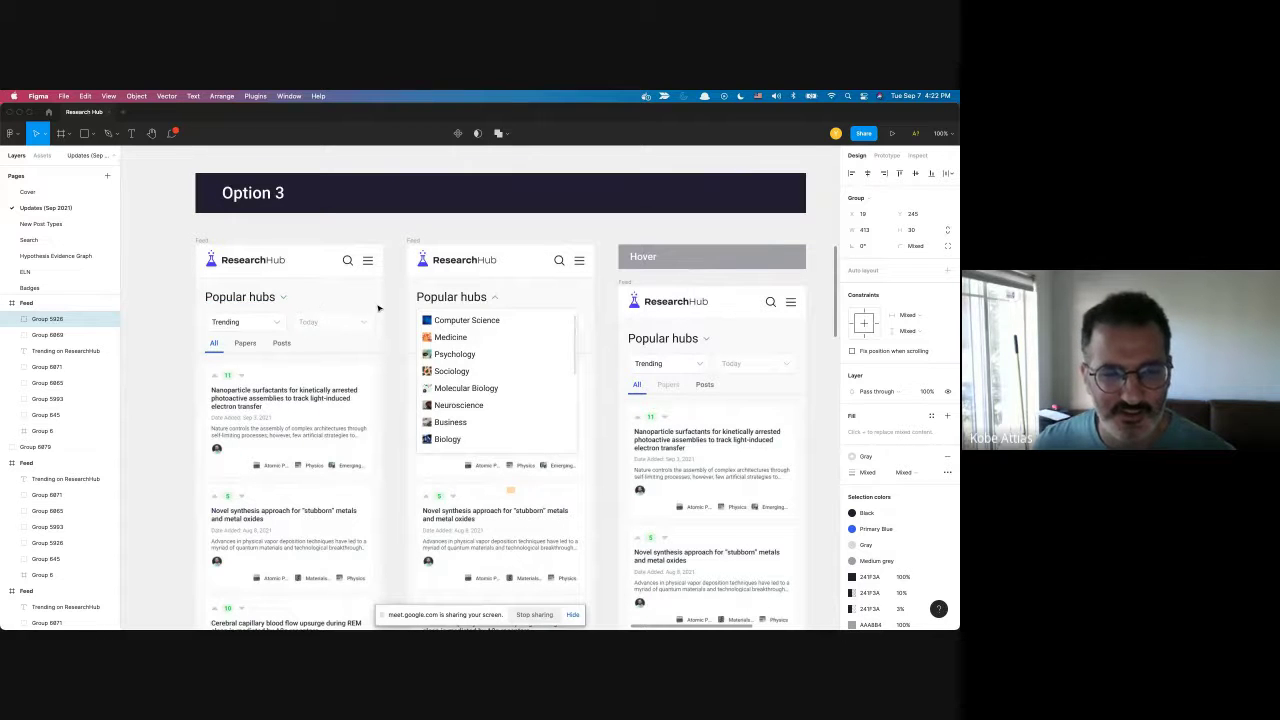
{"action": "scroll", "coordinate": [310, 300], "scroll_direction": "left", "scroll_amount": 2}
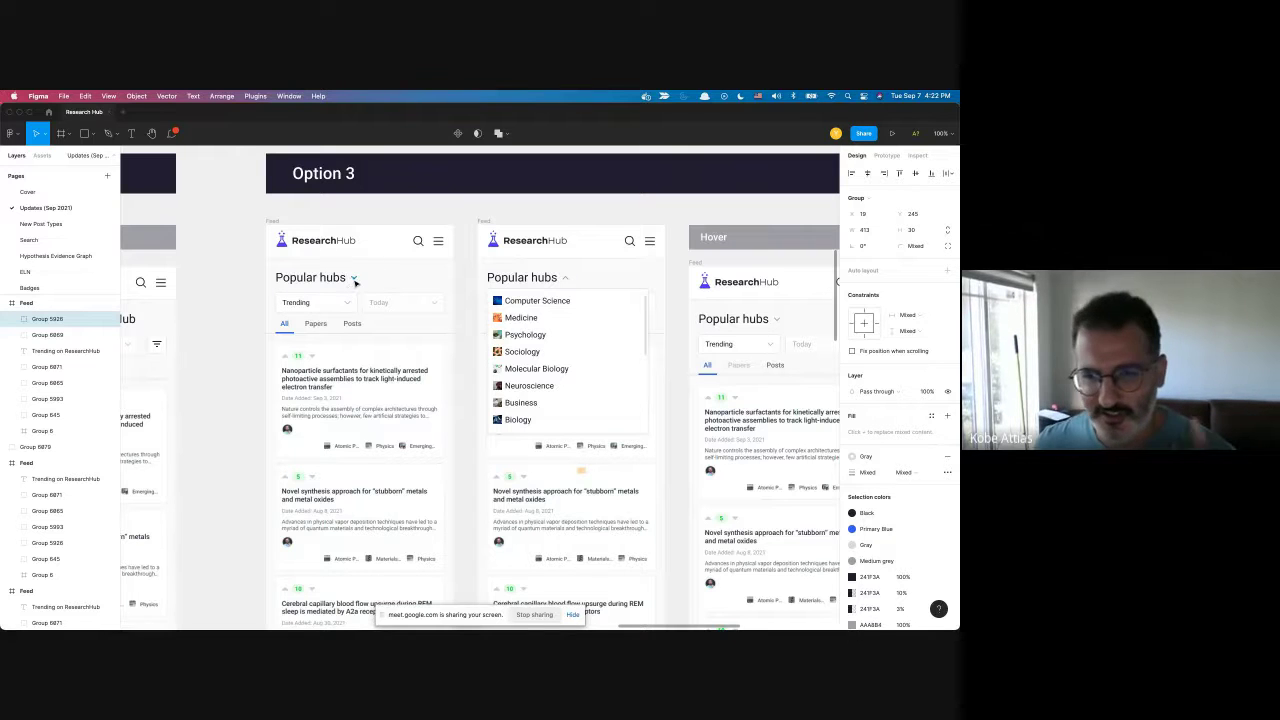
{"action": "scroll", "coordinate": [523, 320], "scroll_direction": "right", "scroll_amount": 3}
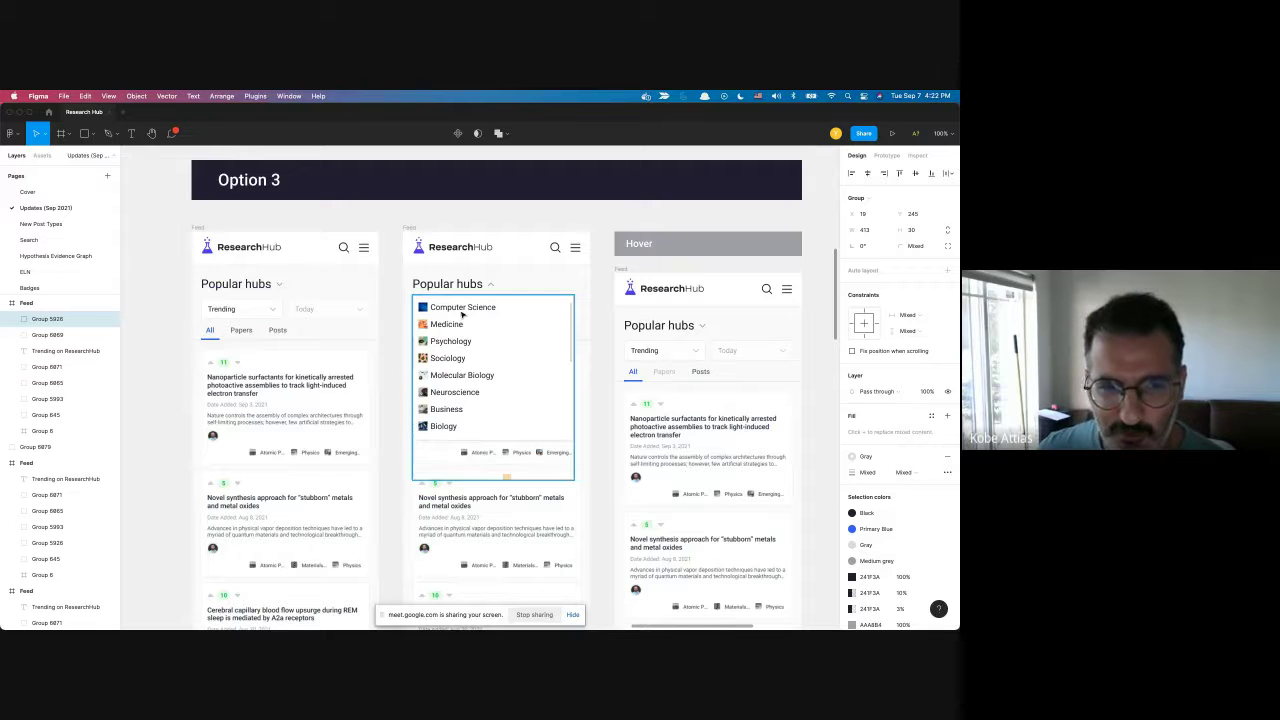
{"action": "scroll", "coordinate": [460, 312], "scroll_direction": "right", "scroll_amount": 5}
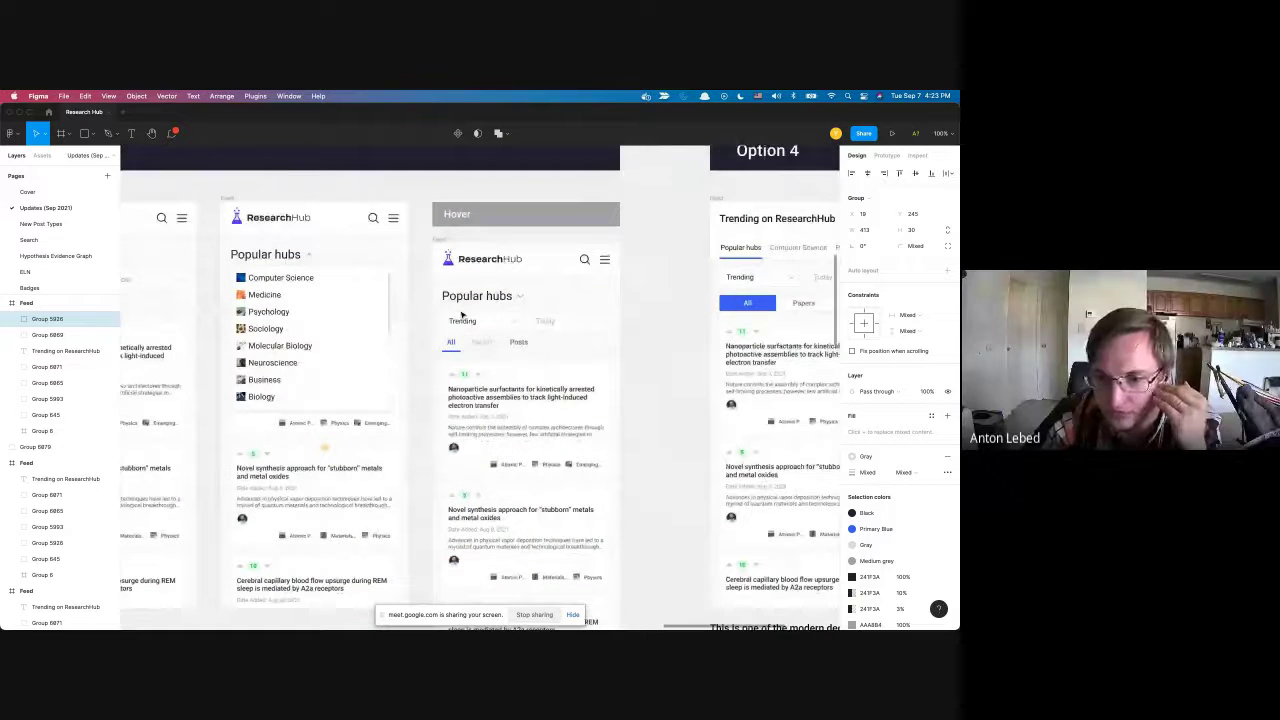
{"action": "scroll", "coordinate": [567, 299], "scroll_direction": "left", "scroll_amount": 5}
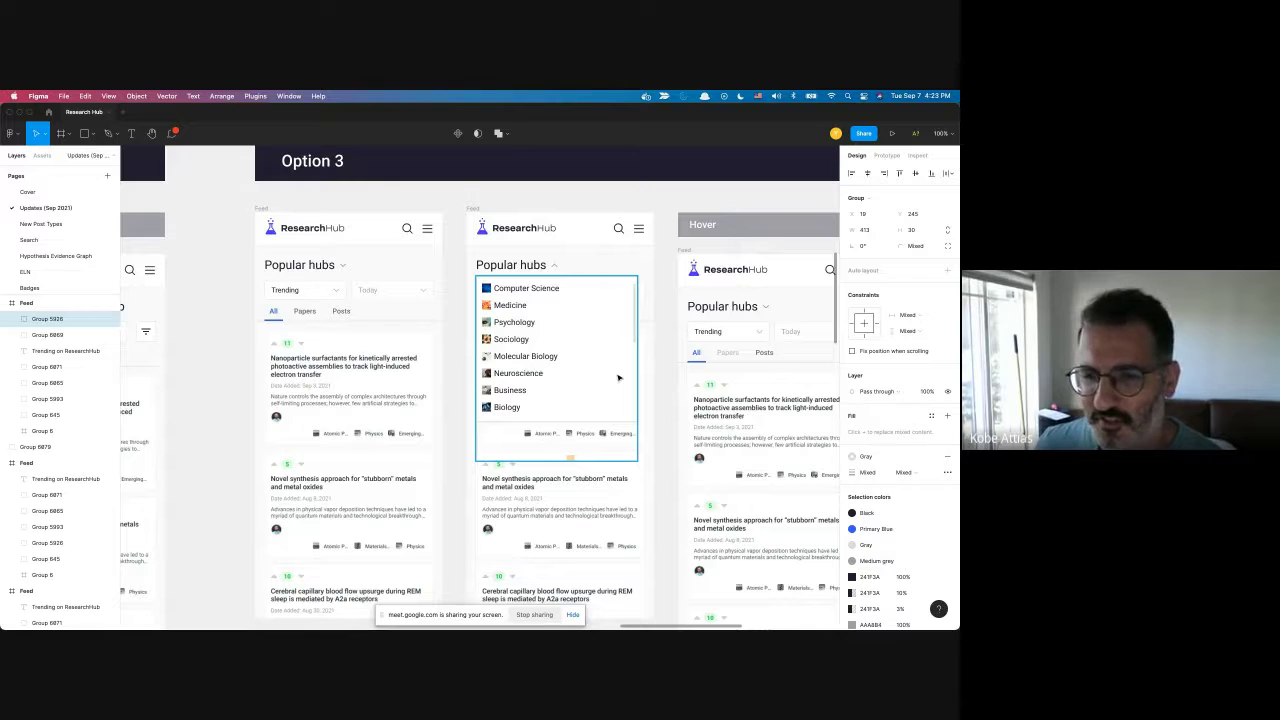
{"action": "scroll", "coordinate": [618, 377], "scroll_direction": "right", "scroll_amount": 1}
{"action": "scroll", "coordinate": [618, 377], "scroll_direction": "right", "scroll_amount": 1}
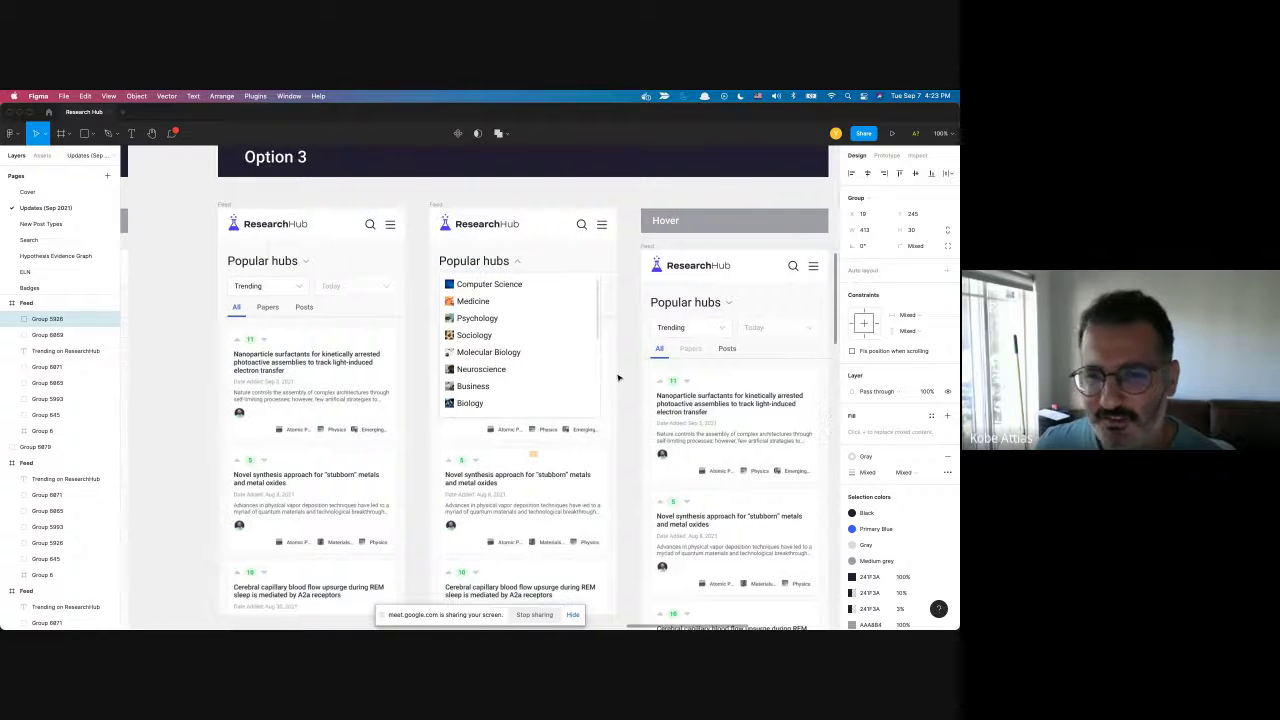
{"action": "scroll", "coordinate": [618, 377], "scroll_direction": "right", "scroll_amount": 1}
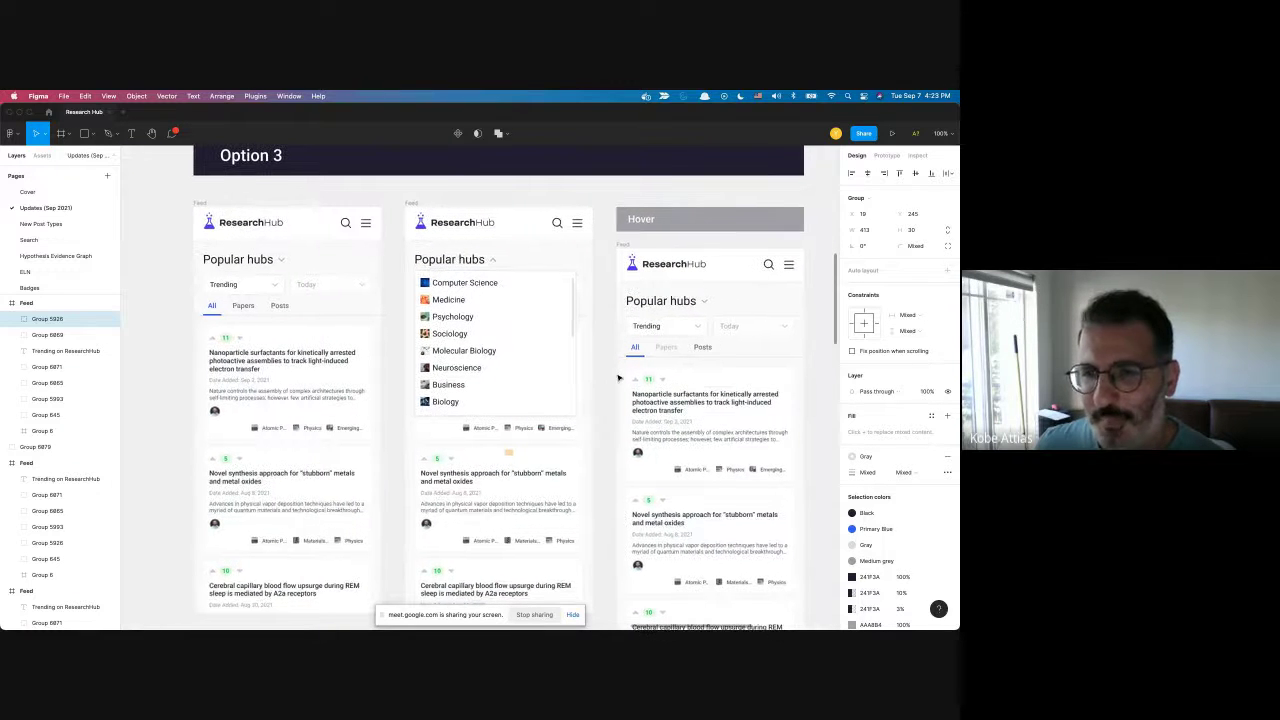
Switch to Chrome and open researchhub.com in a new tab.
{"action": "key", "text": "super+Tab"}
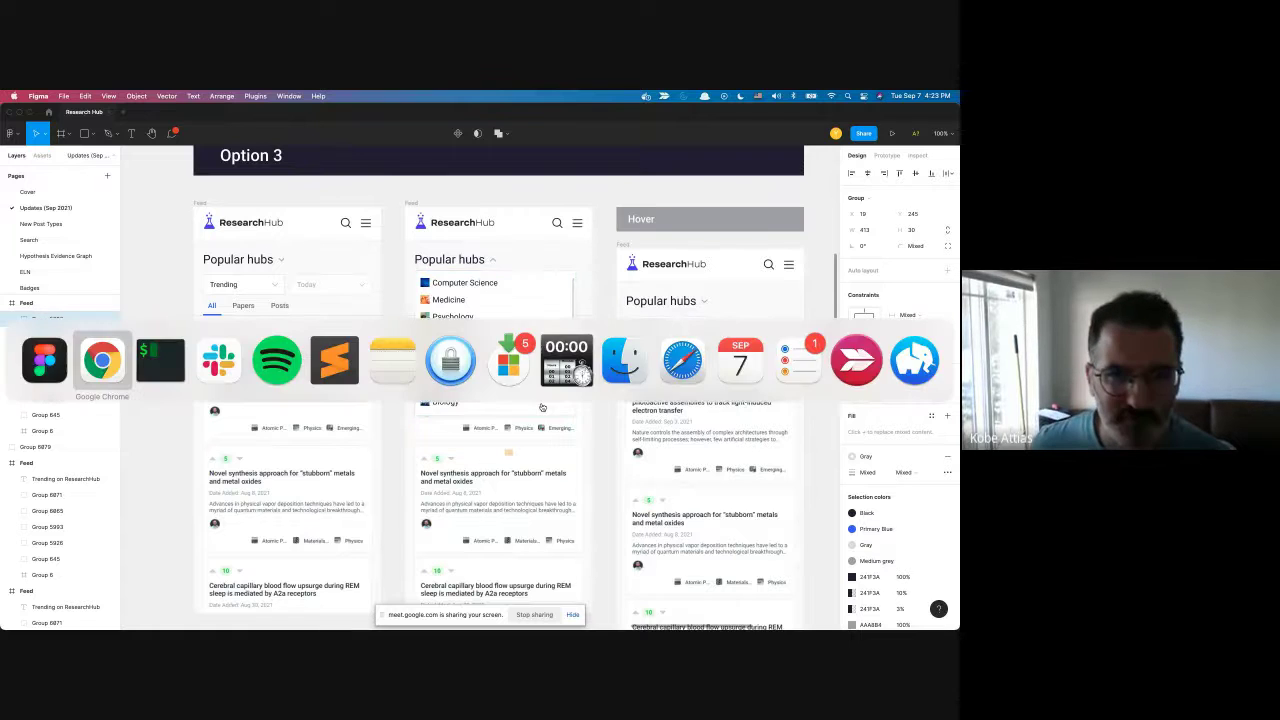
{"action": "key", "text": "super+t"}
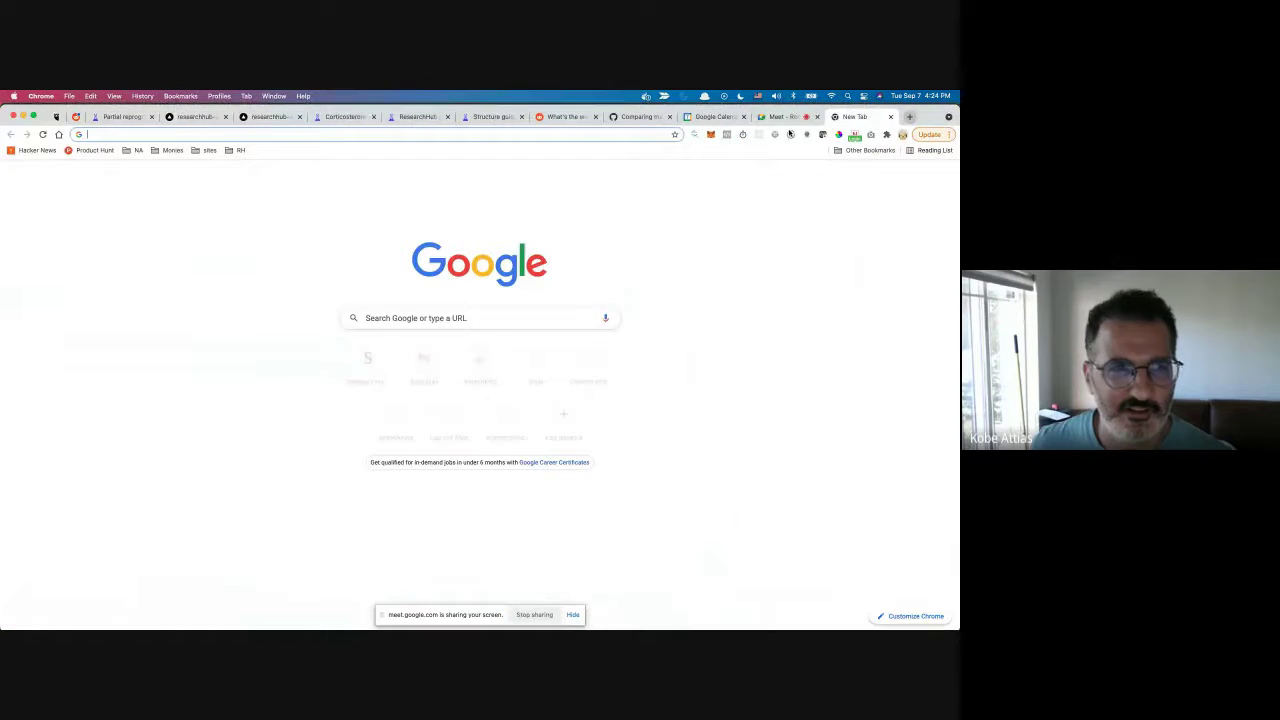
{"action": "type", "text": "res"}
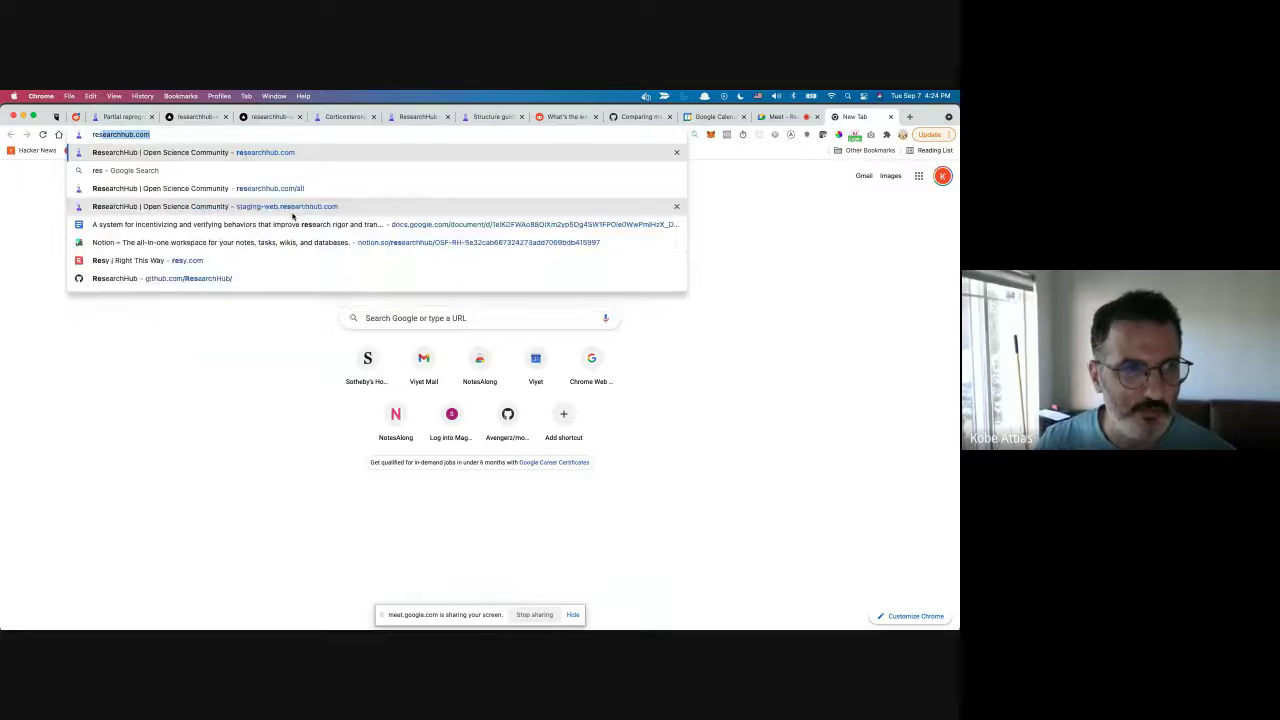
{"action": "key", "text": "Return"}
Show the ResearchHub homepage in the developer tools' responsive device view and inspect the All feed button above the Trending title.
{"action": "key", "text": "super+alt+i"}
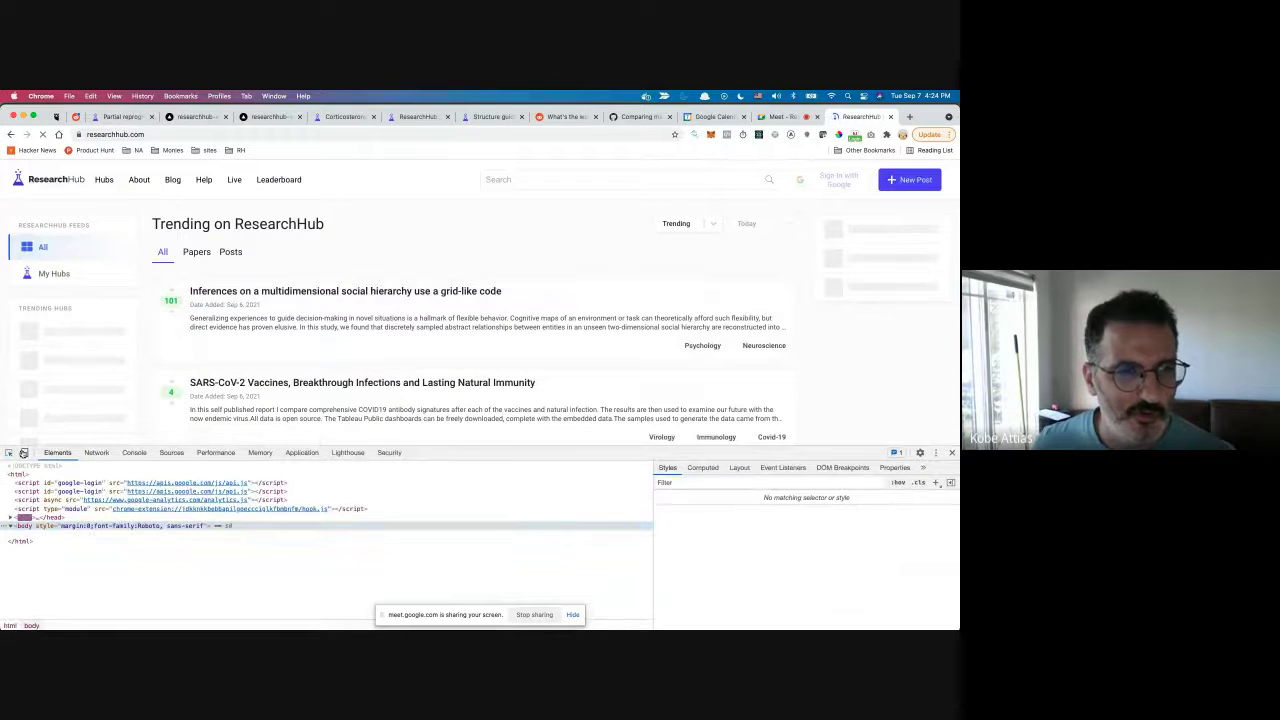
{"action": "left_click", "coordinate": [23, 452]}
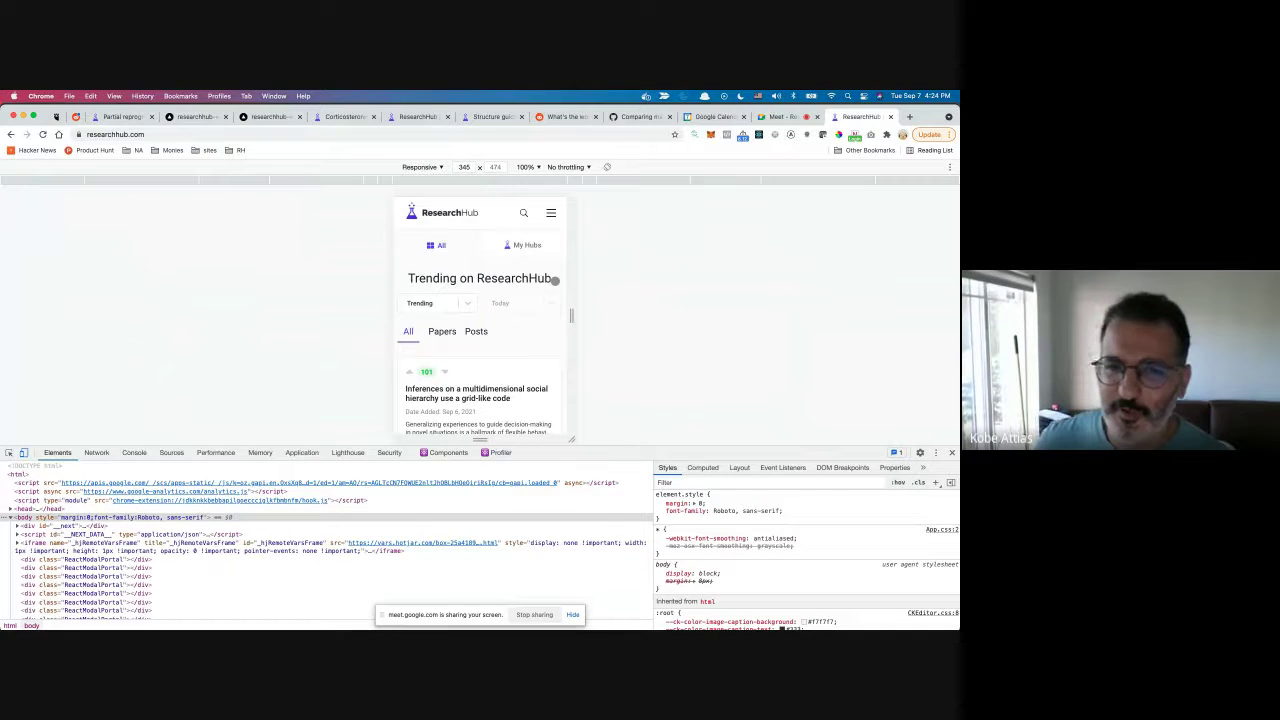
{"action": "key", "text": "super+shift+c"}
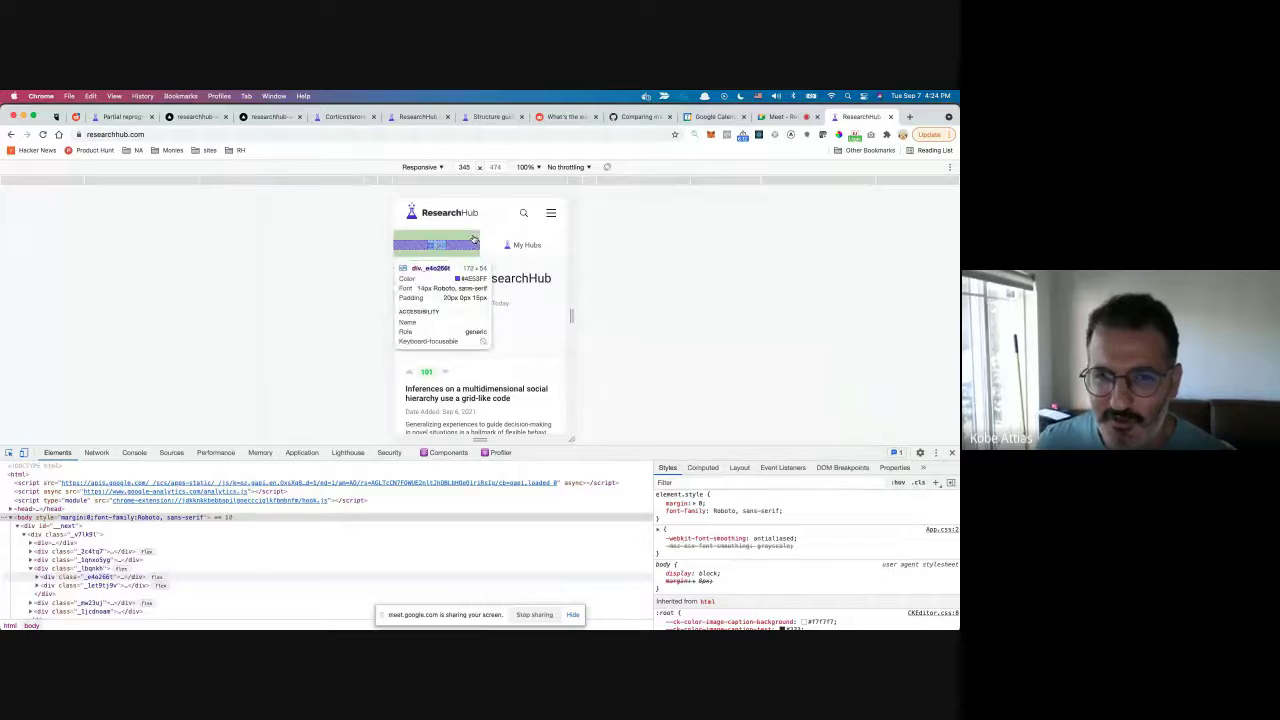
{"action": "left_click", "coordinate": [474, 239]}
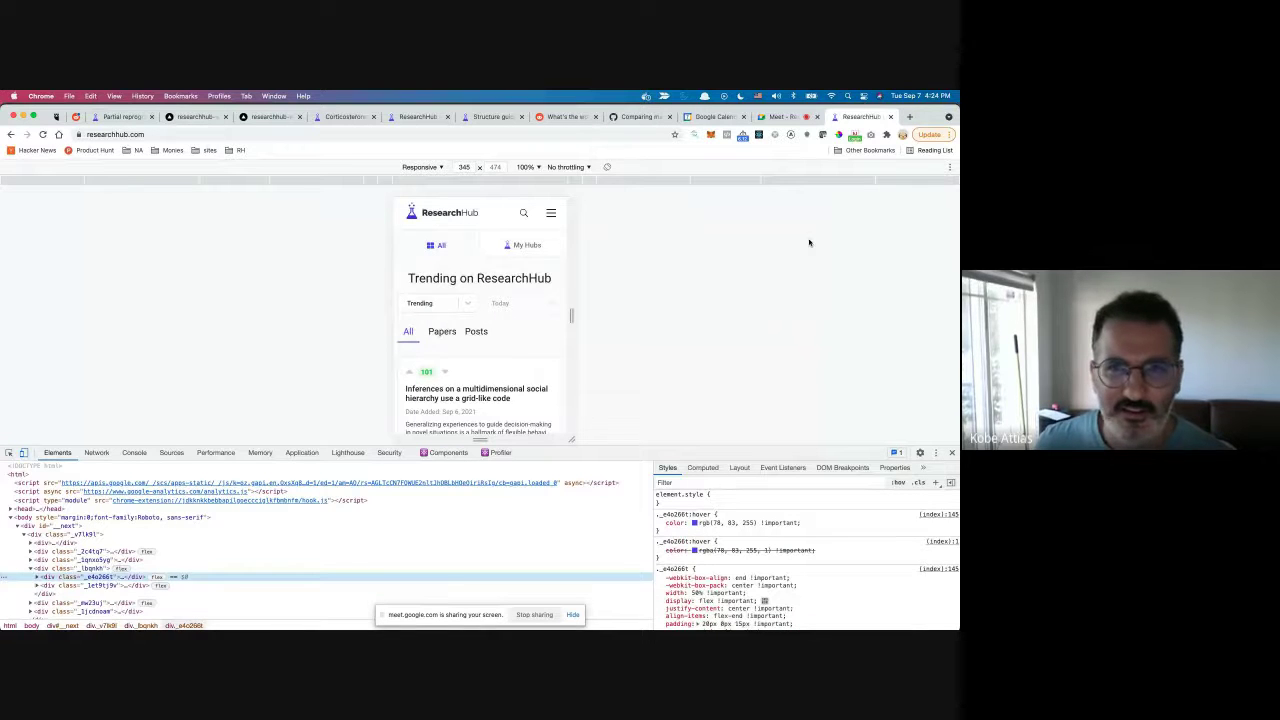
Switch back to Figma and examine the Option 4 mobile feed and its Hover variant with the horizontal hub tabs.
{"action": "key", "text": "super+Tab"}
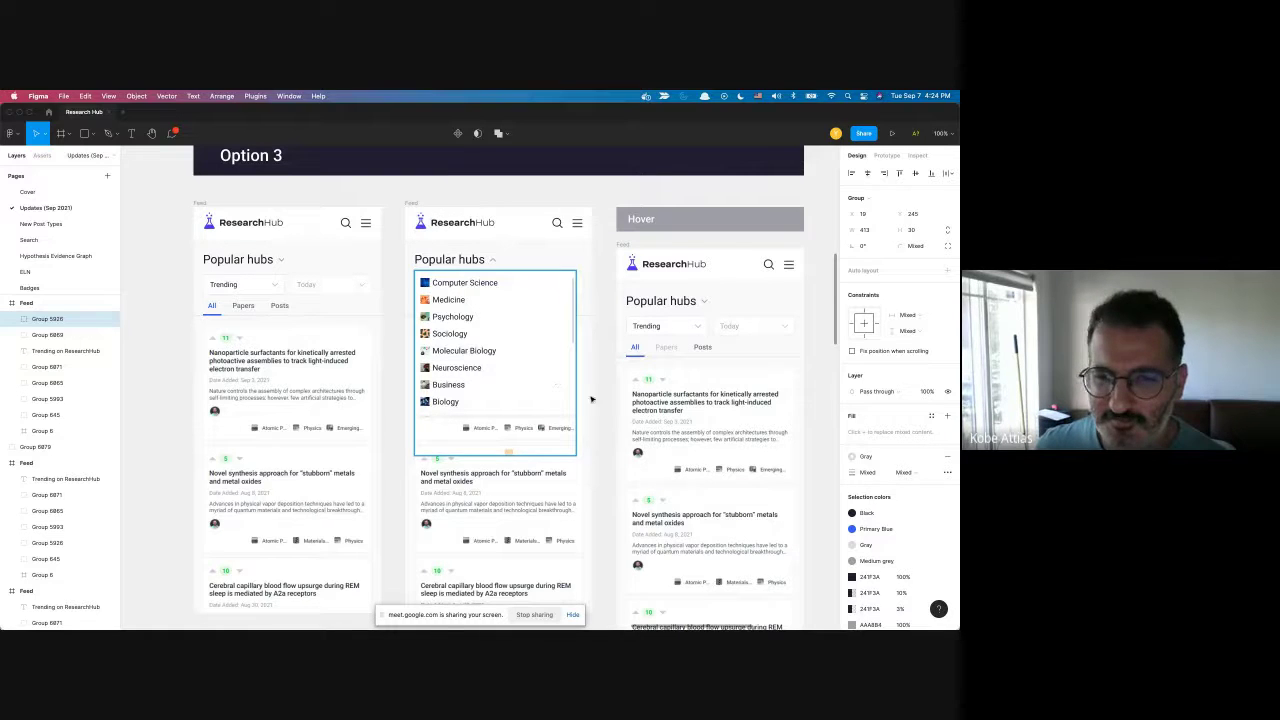
{"action": "scroll", "coordinate": [595, 405], "scroll_direction": "right", "scroll_amount": 5}
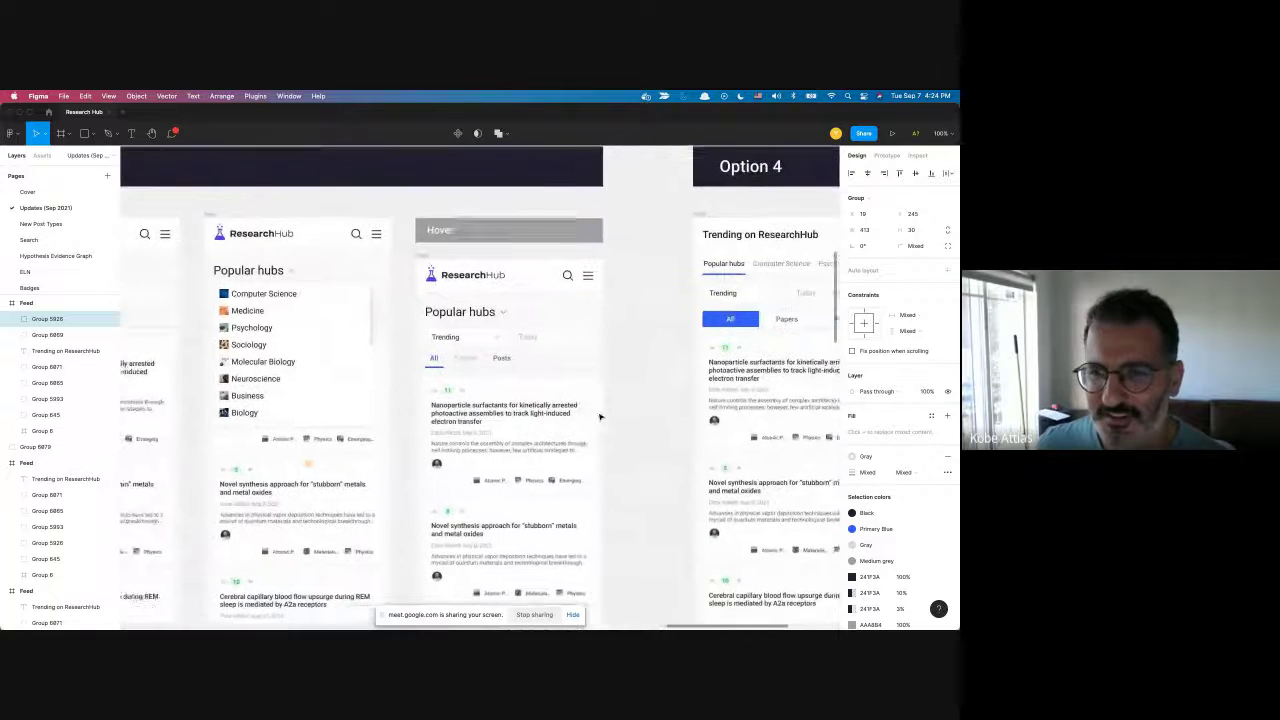
{"action": "scroll", "coordinate": [600, 417], "scroll_direction": "right", "scroll_amount": 4}
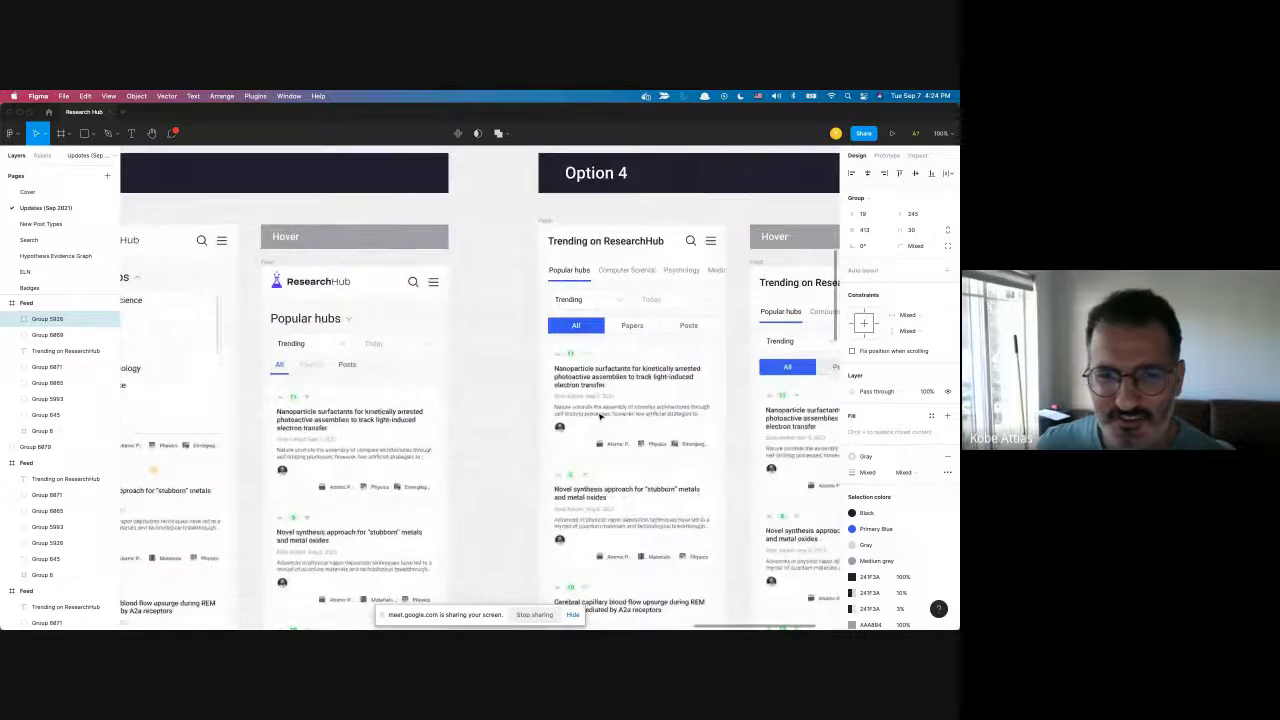
{"action": "scroll", "coordinate": [600, 417], "scroll_direction": "left", "scroll_amount": 1}
{"action": "scroll", "coordinate": [600, 417], "scroll_direction": "right", "scroll_amount": 4}
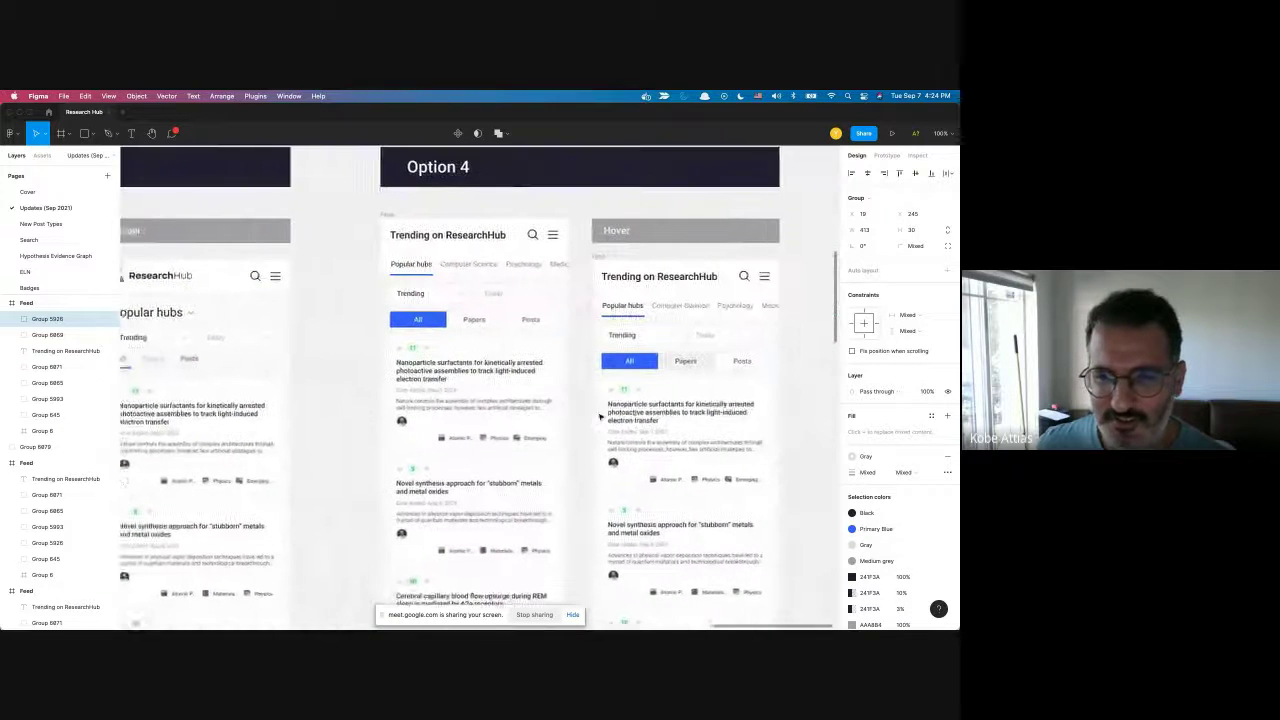
{"action": "scroll", "coordinate": [600, 417], "scroll_direction": "right", "scroll_amount": 1}
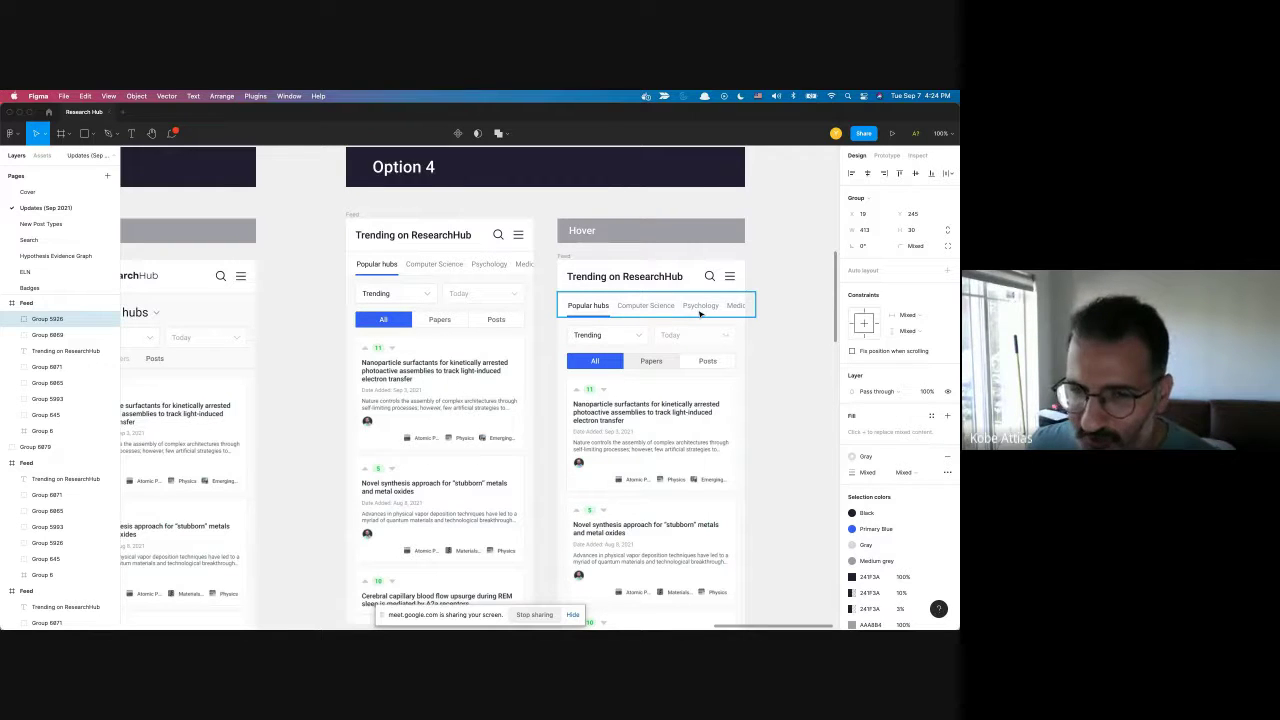
Compare the Option 4 "Trending on ResearchHub" header with the "Popular hubs" title and hub list in the Option 3 mobile feeds.
{"action": "scroll", "coordinate": [452, 290], "scroll_direction": "left", "scroll_amount": 2}
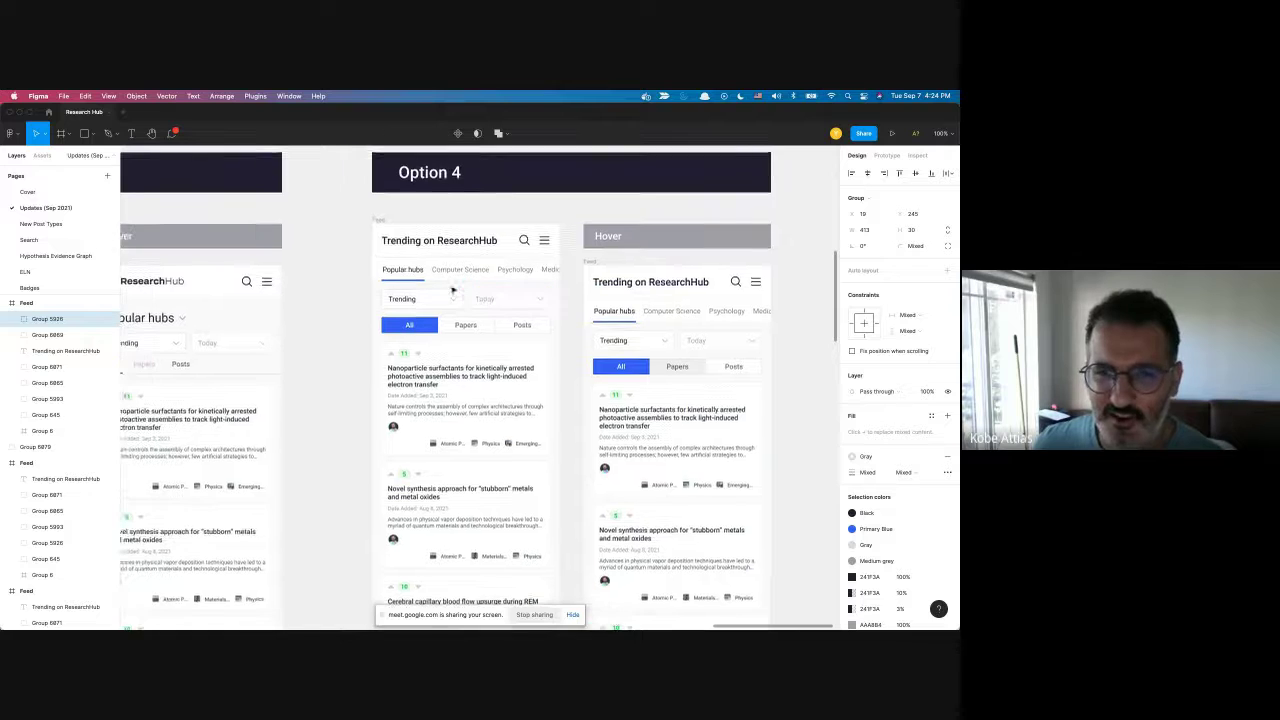
{"action": "scroll", "coordinate": [452, 290], "scroll_direction": "left", "scroll_amount": 1}
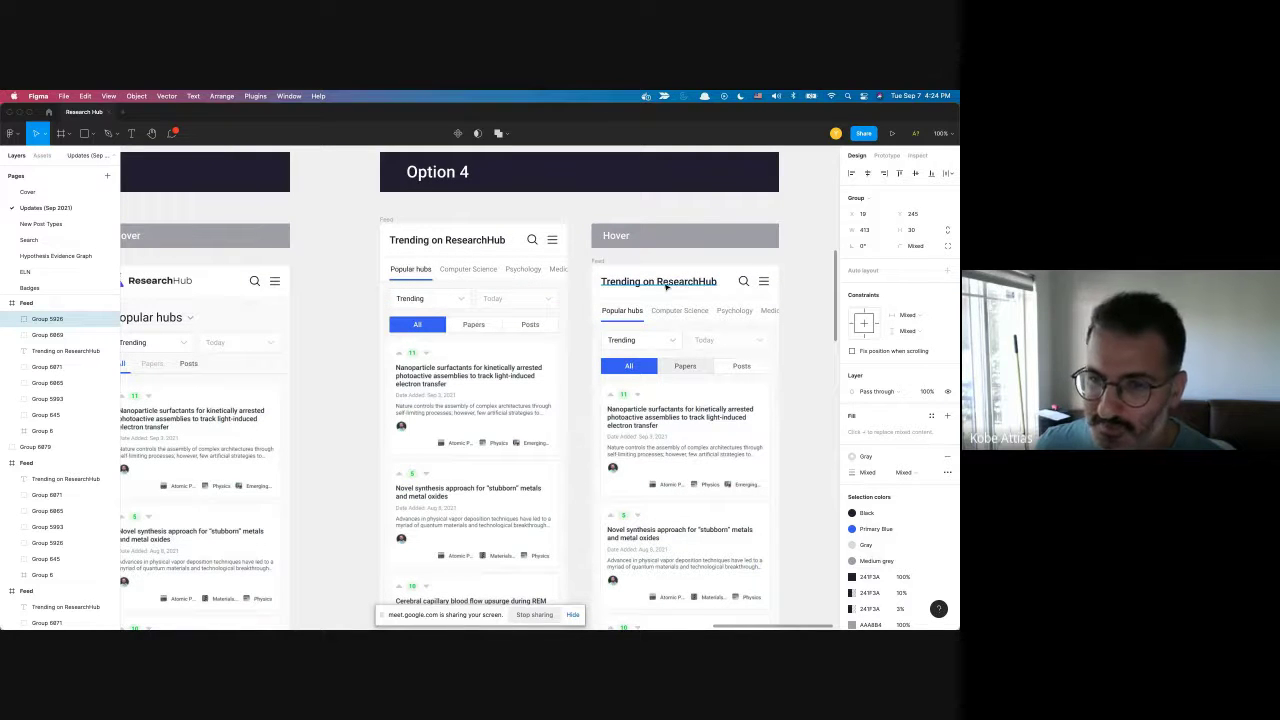
{"action": "left_click", "coordinate": [666, 285]}
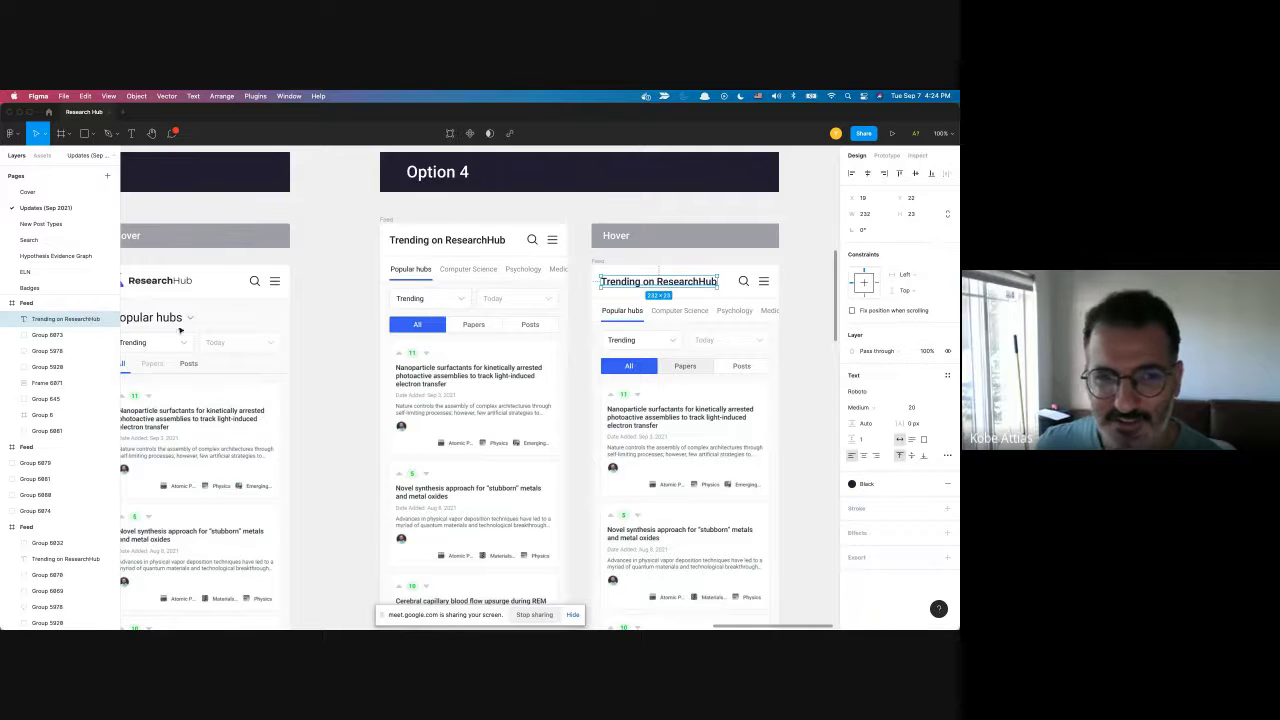
{"action": "scroll", "coordinate": [560, 300], "scroll_direction": "left", "scroll_amount": 5}
{"action": "left_click", "coordinate": [316, 307]}
{"action": "scroll", "coordinate": [560, 300], "scroll_direction": "right", "scroll_amount": 5}
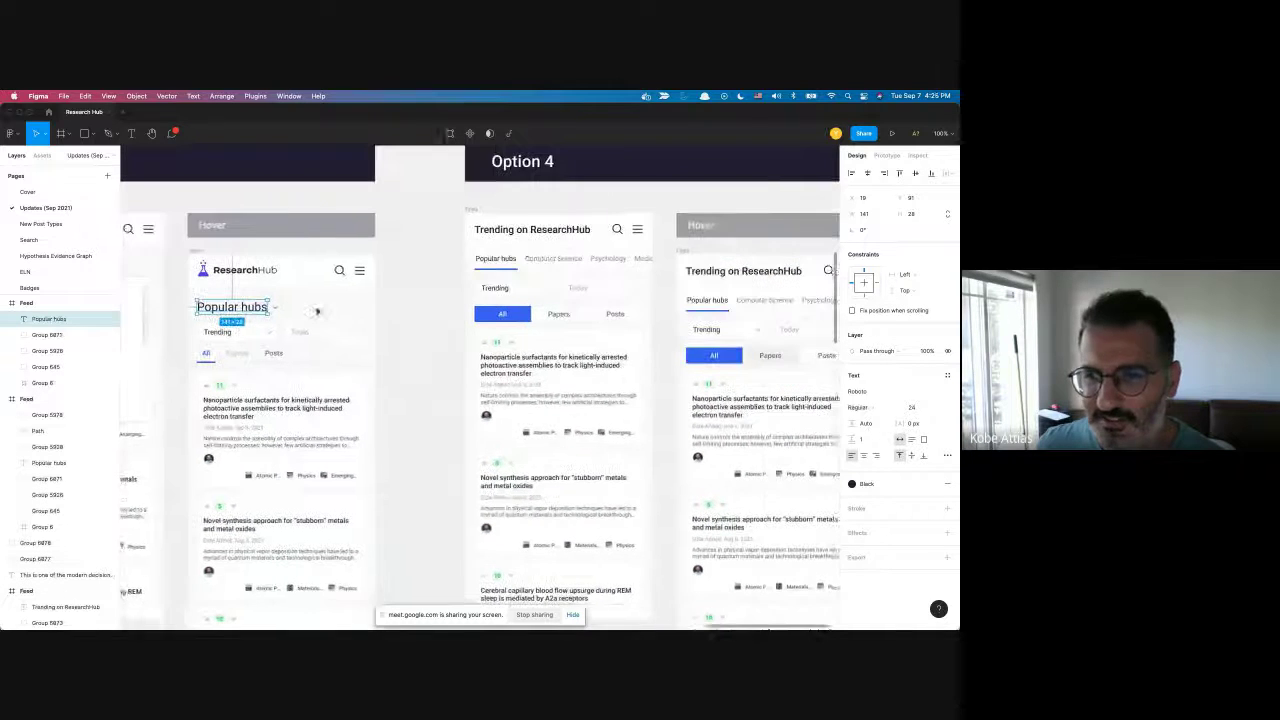
{"action": "left_click", "coordinate": [657, 277]}
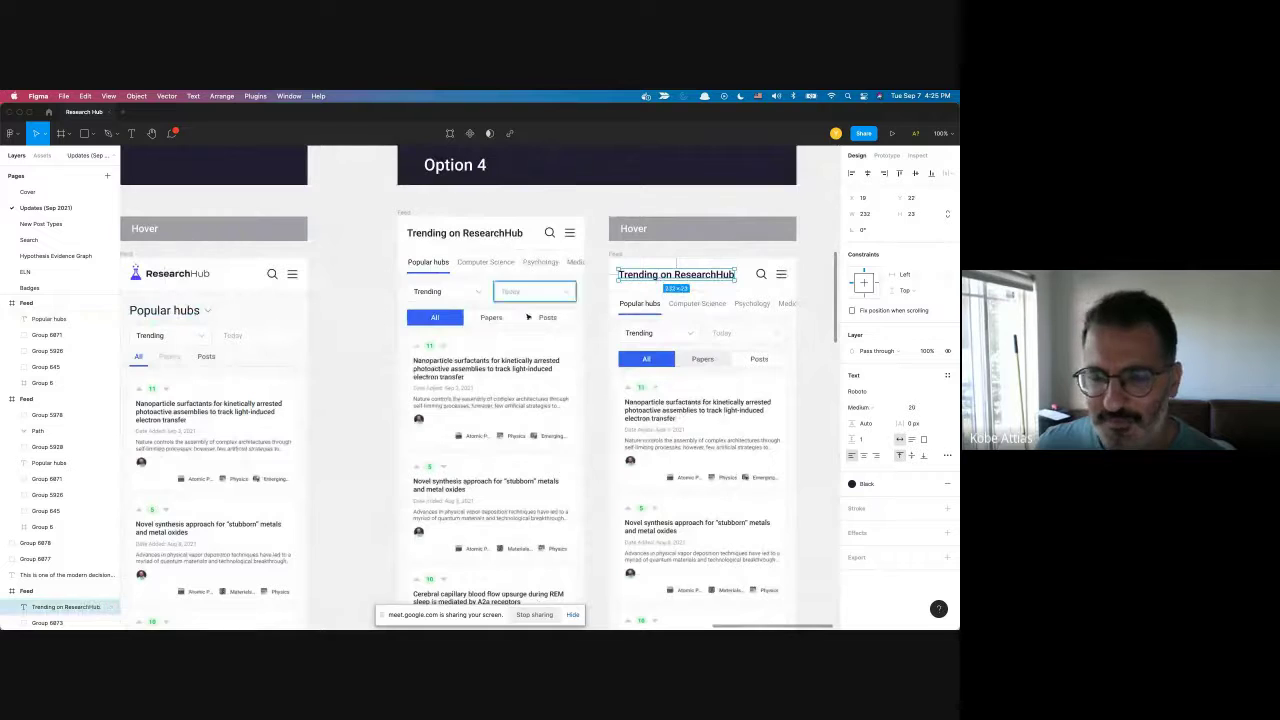
{"action": "scroll", "coordinate": [503, 340], "scroll_direction": "left", "scroll_amount": 6}
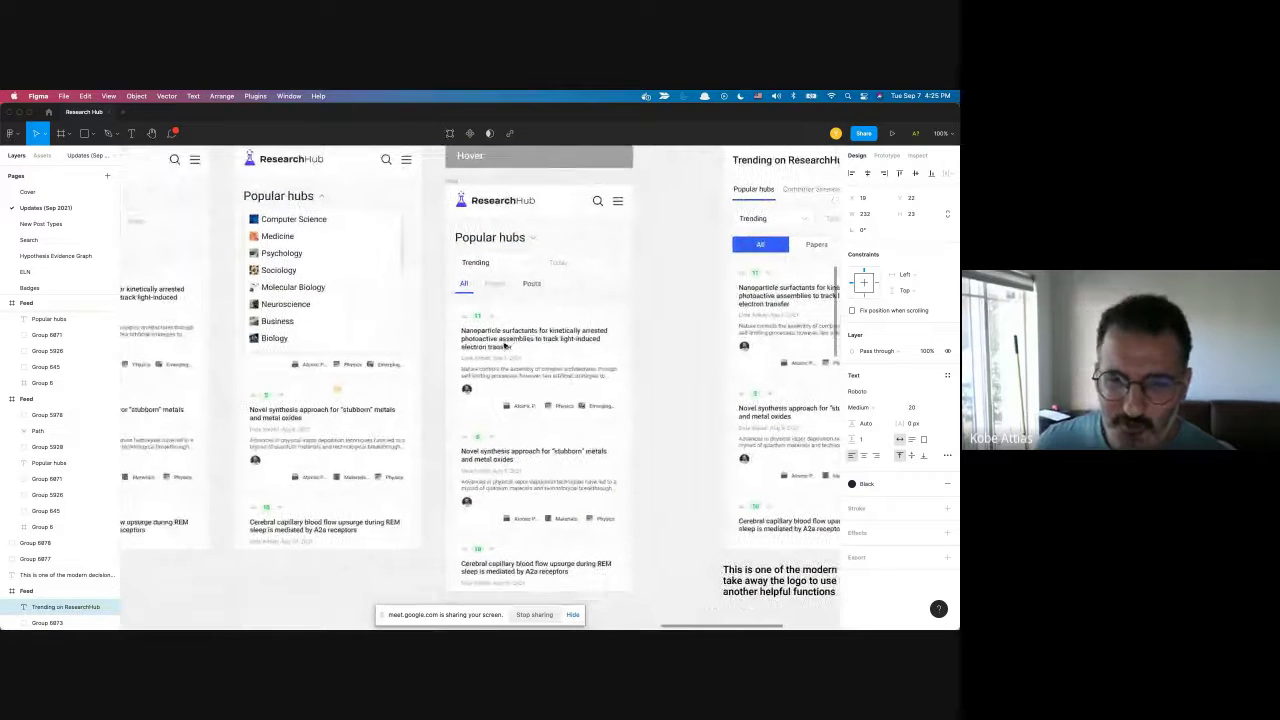
{"action": "scroll", "coordinate": [503, 343], "scroll_direction": "left", "scroll_amount": 3}
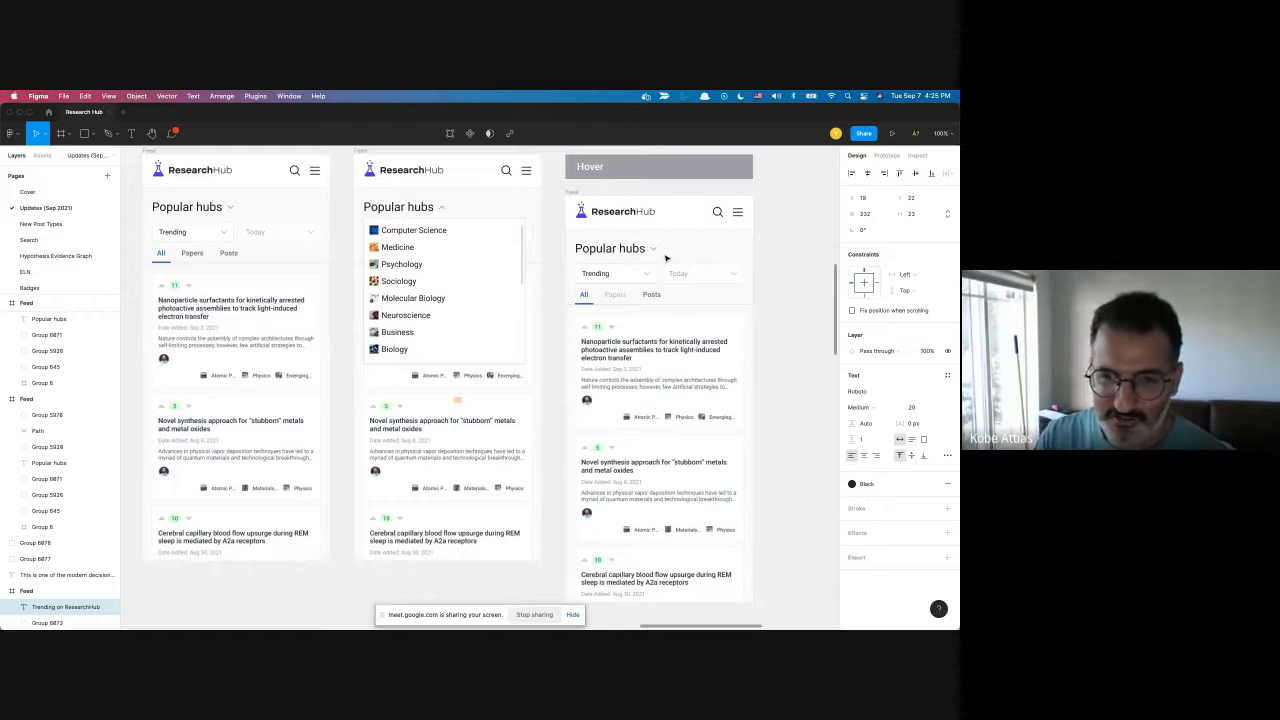
Find the Card section beside the Sing up CTA designs below the feed options and examine its paper and post cards.
{"action": "scroll", "coordinate": [666, 258], "scroll_direction": "down", "scroll_amount": 5}
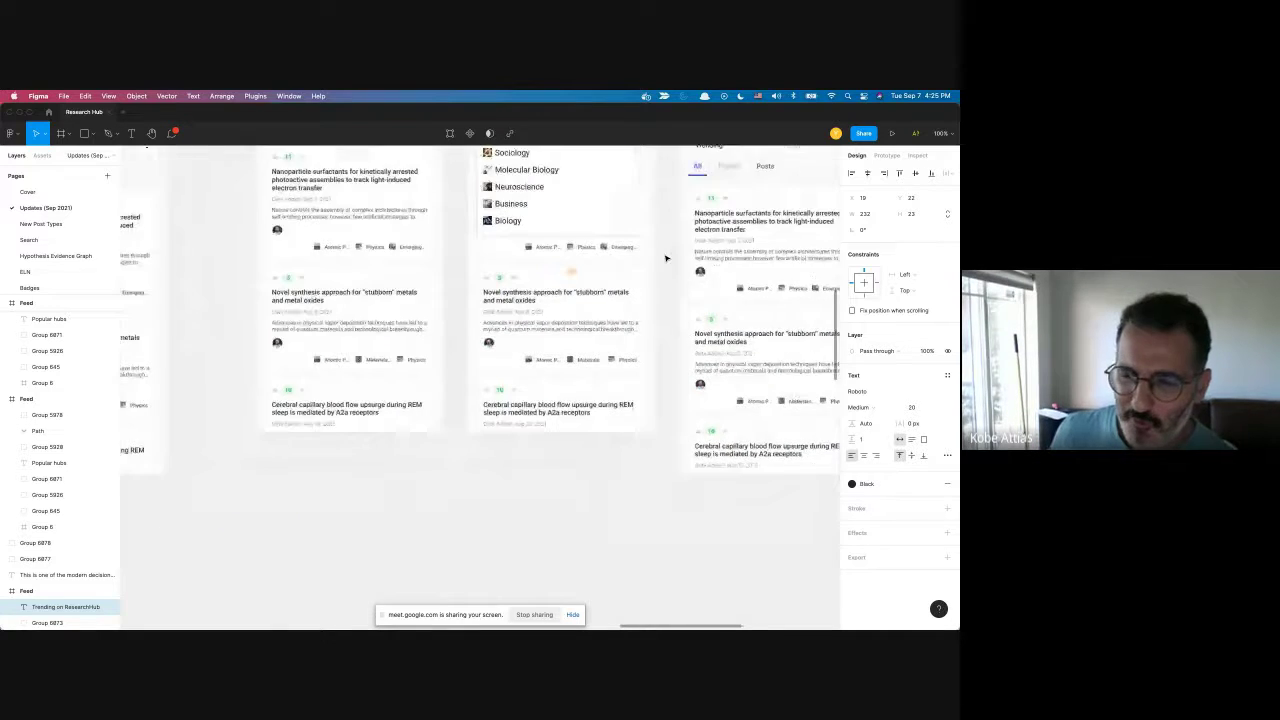
{"action": "scroll", "coordinate": [666, 258], "scroll_direction": "down", "scroll_amount": 5}
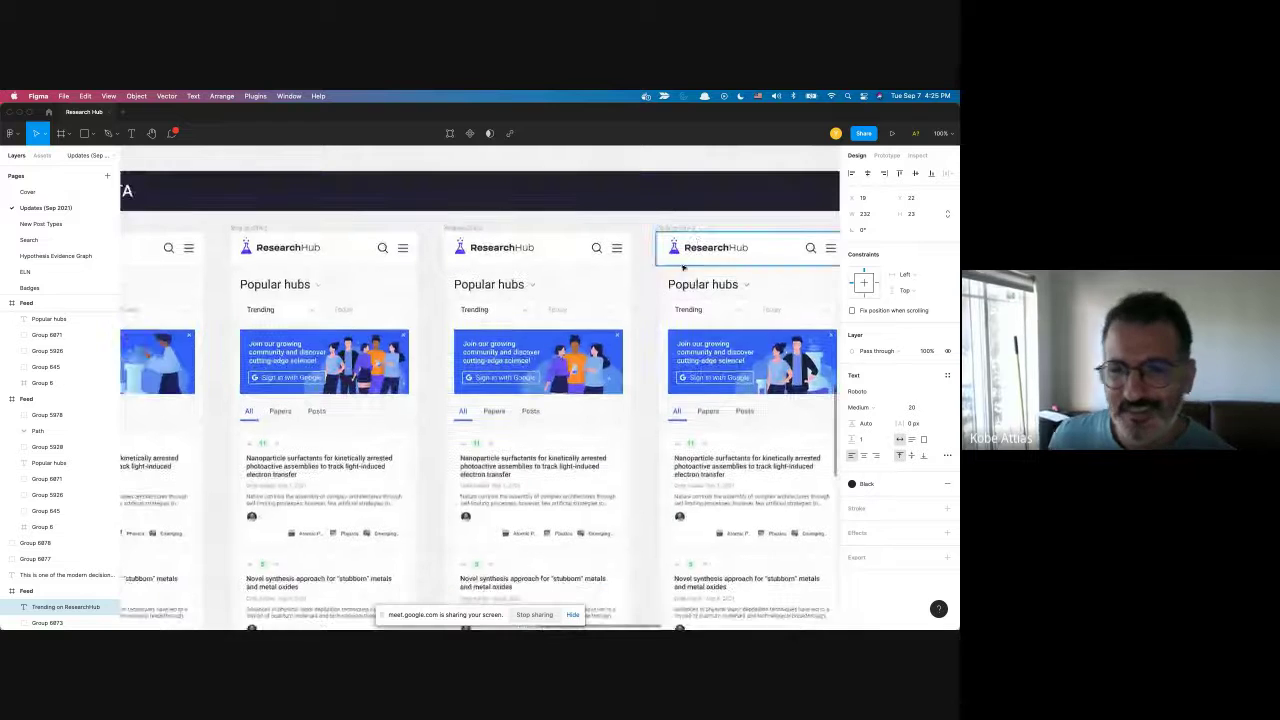
{"action": "scroll", "coordinate": [686, 275], "scroll_direction": "down", "scroll_amount": 2}
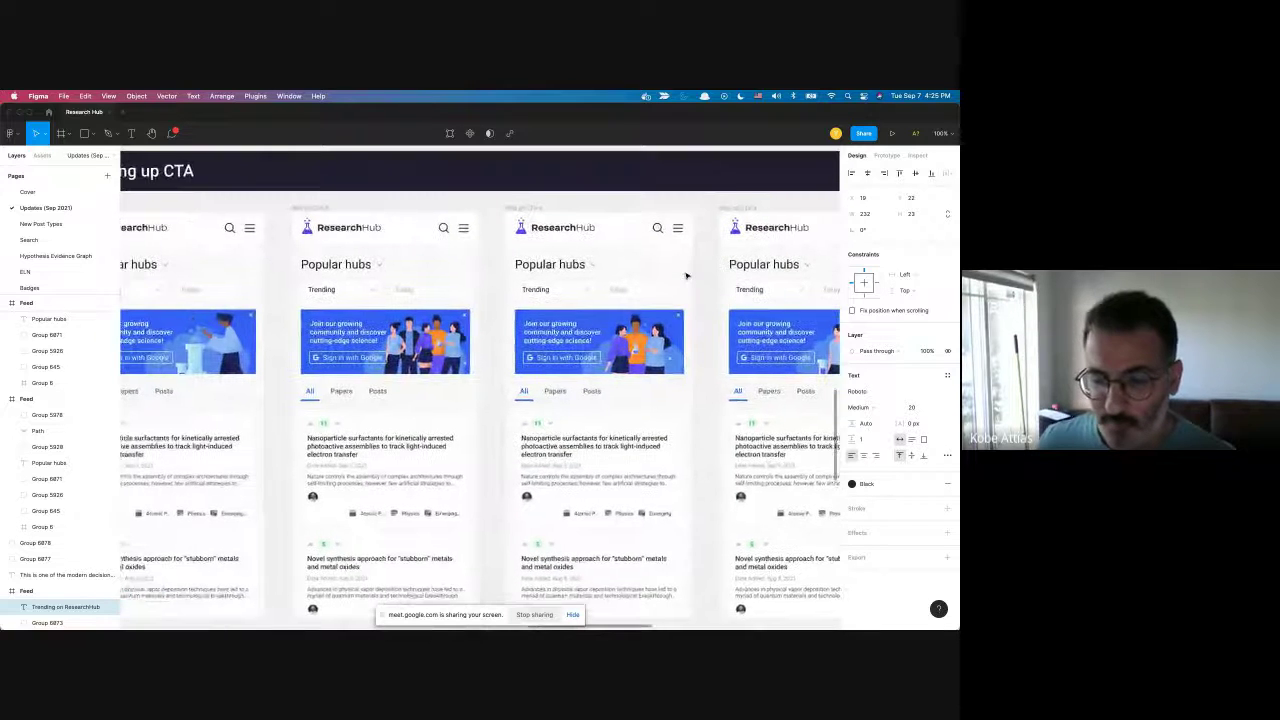
{"action": "scroll", "coordinate": [686, 275], "scroll_direction": "left", "scroll_amount": 5}
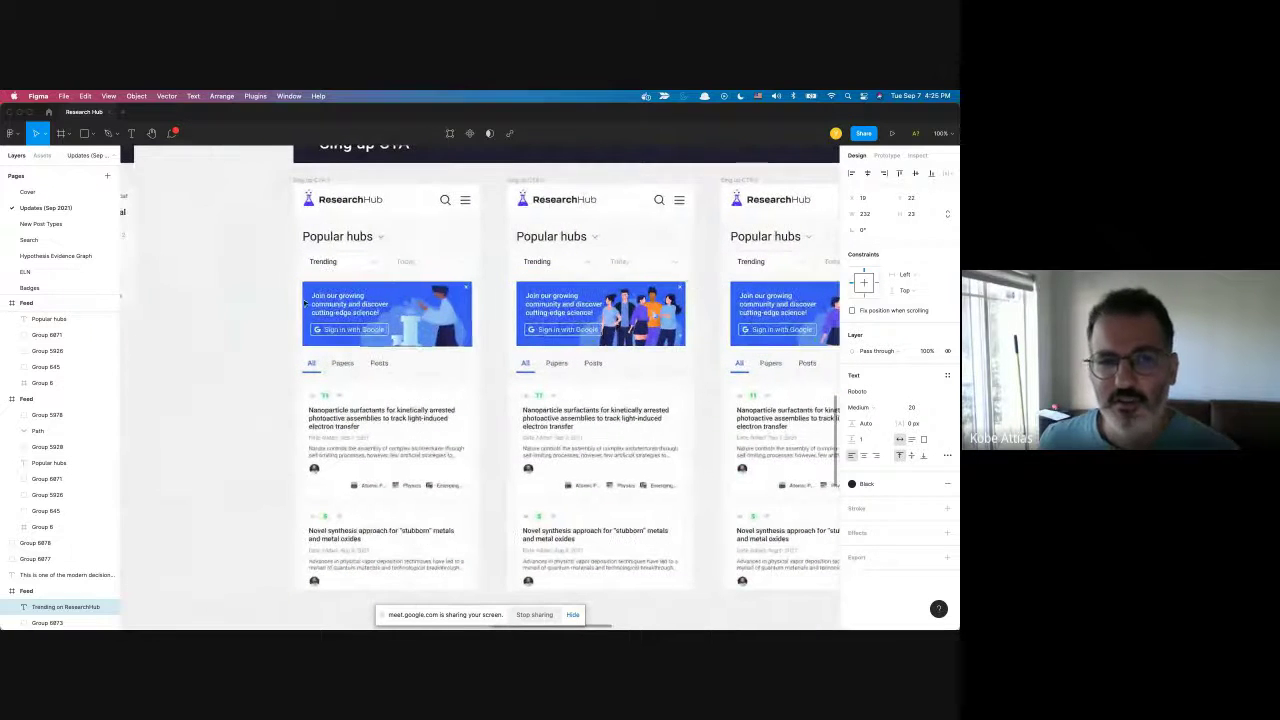
{"action": "scroll", "coordinate": [233, 305], "scroll_direction": "left", "scroll_amount": 5}
{"action": "scroll", "coordinate": [233, 305], "scroll_direction": "left", "scroll_amount": 2}
{"action": "scroll", "coordinate": [233, 305], "scroll_direction": "up", "scroll_amount": 1}
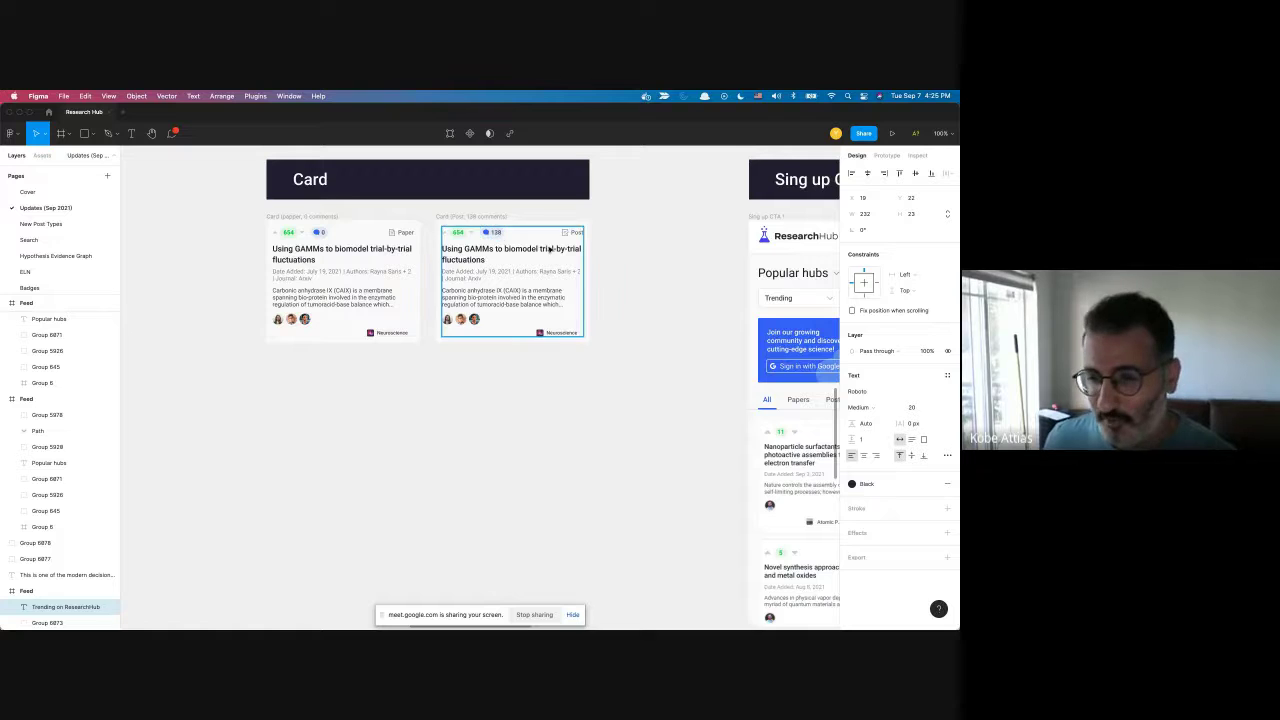
{"action": "scroll", "coordinate": [548, 250], "scroll_direction": "right", "scroll_amount": 5}
{"action": "scroll", "coordinate": [548, 250], "scroll_direction": "up", "scroll_amount": 3}
{"action": "scroll", "coordinate": [548, 250], "scroll_direction": "left", "scroll_amount": 6}
{"action": "scroll", "coordinate": [548, 250], "scroll_direction": "up", "scroll_amount": 1}
{"action": "scroll", "coordinate": [548, 250], "scroll_direction": "left", "scroll_amount": 1}
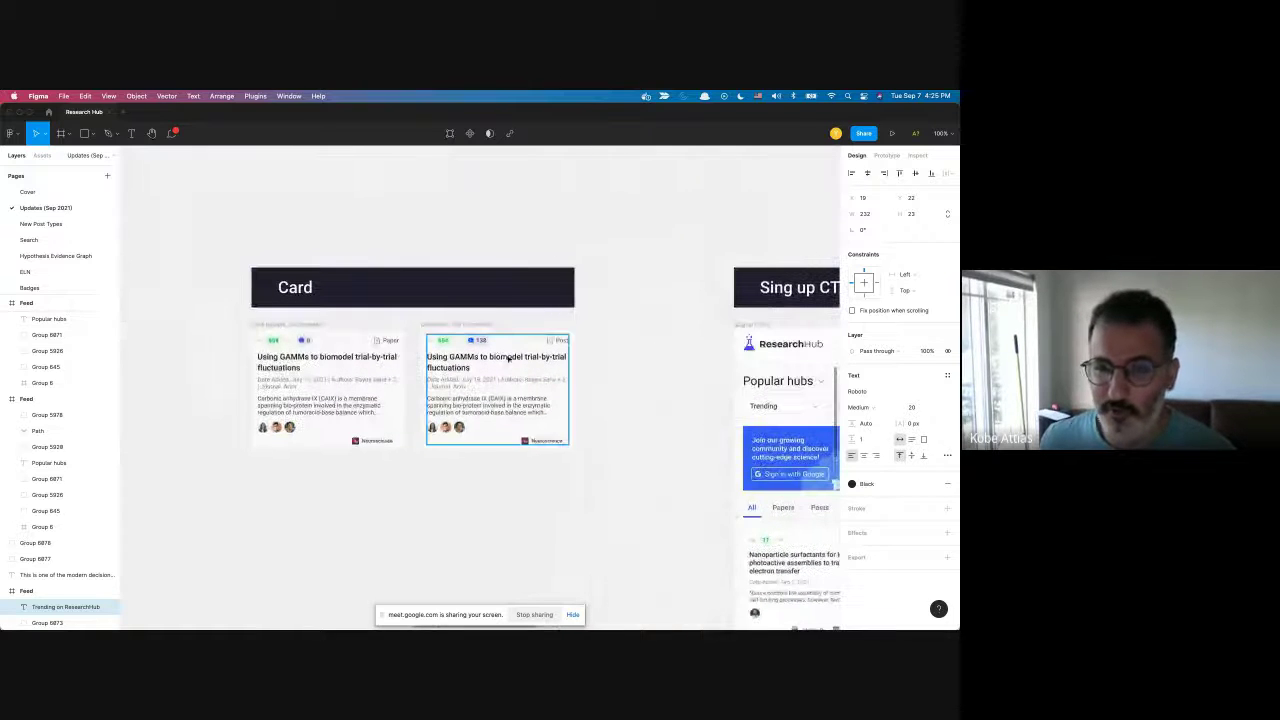
Inspect the comment count badge on the Post card and compare the card with those in the Sing up CTA 1 feed.
{"action": "left_click", "coordinate": [484, 342]}
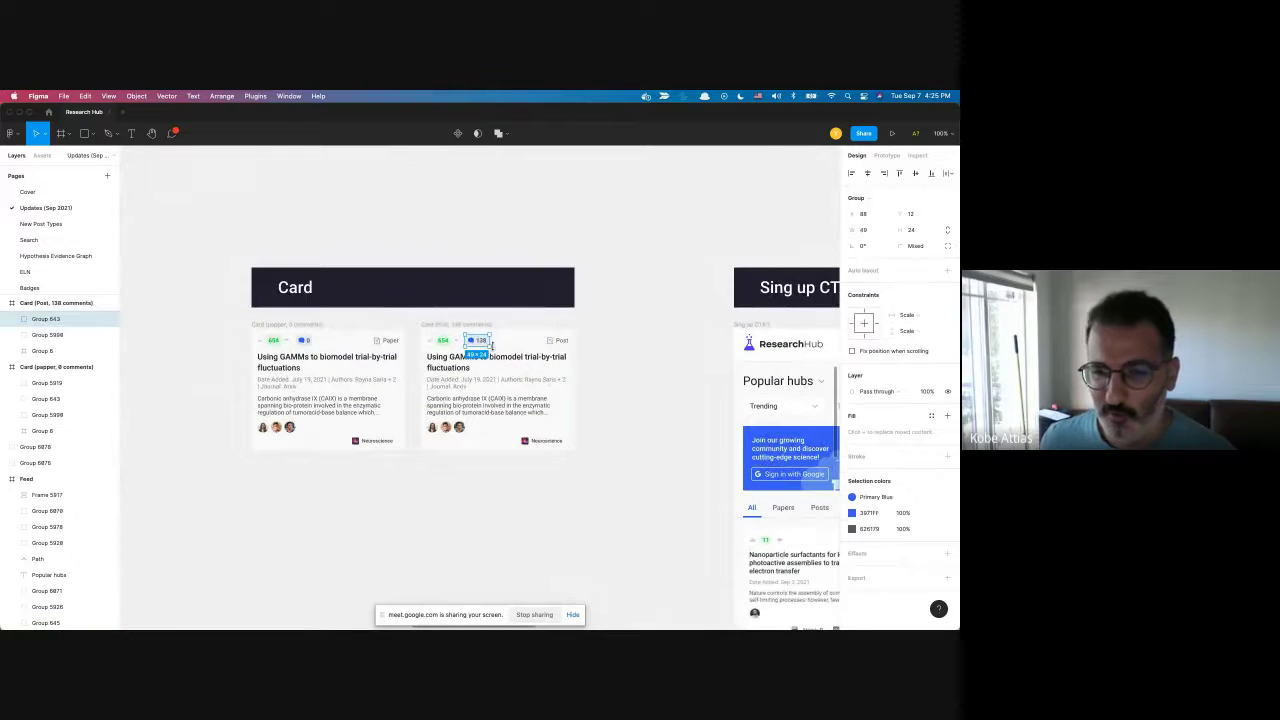
{"action": "scroll", "coordinate": [683, 486], "scroll_direction": "right", "scroll_amount": 3}
{"action": "scroll", "coordinate": [683, 486], "scroll_direction": "down", "scroll_amount": 1}
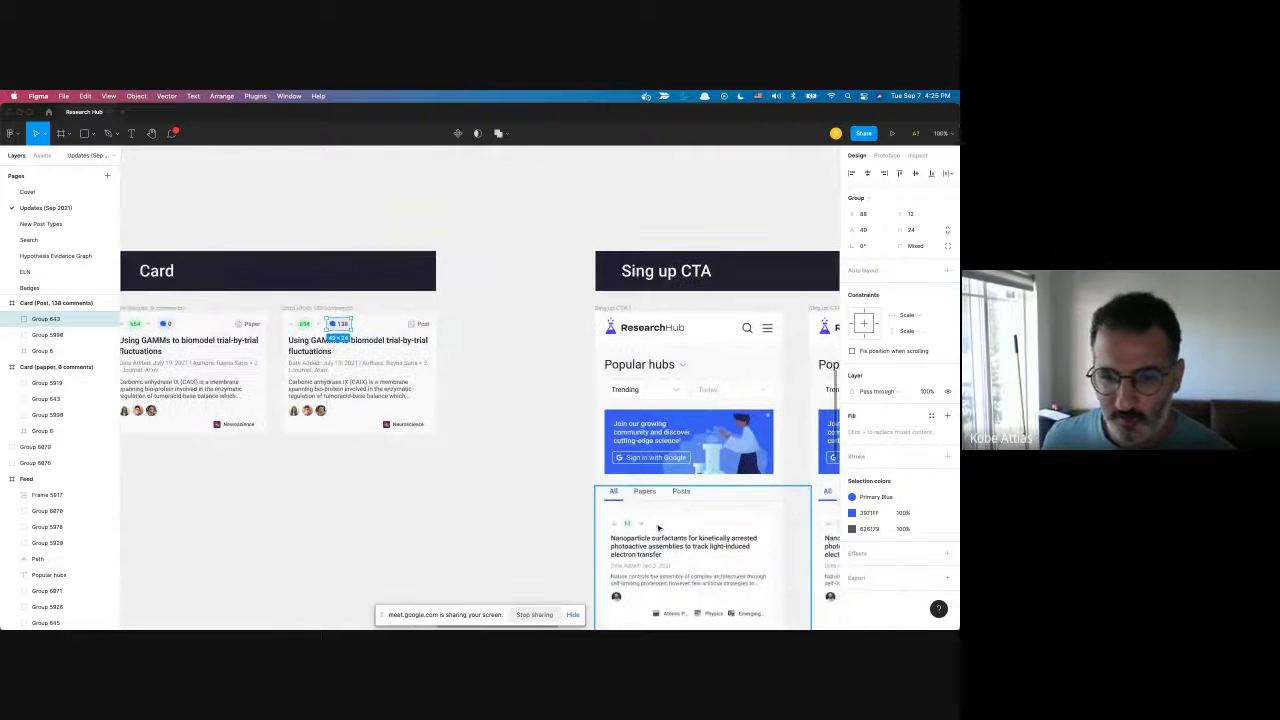
{"action": "scroll", "coordinate": [658, 527], "scroll_direction": "right", "scroll_amount": 2}
{"action": "scroll", "coordinate": [658, 527], "scroll_direction": "down", "scroll_amount": 1}
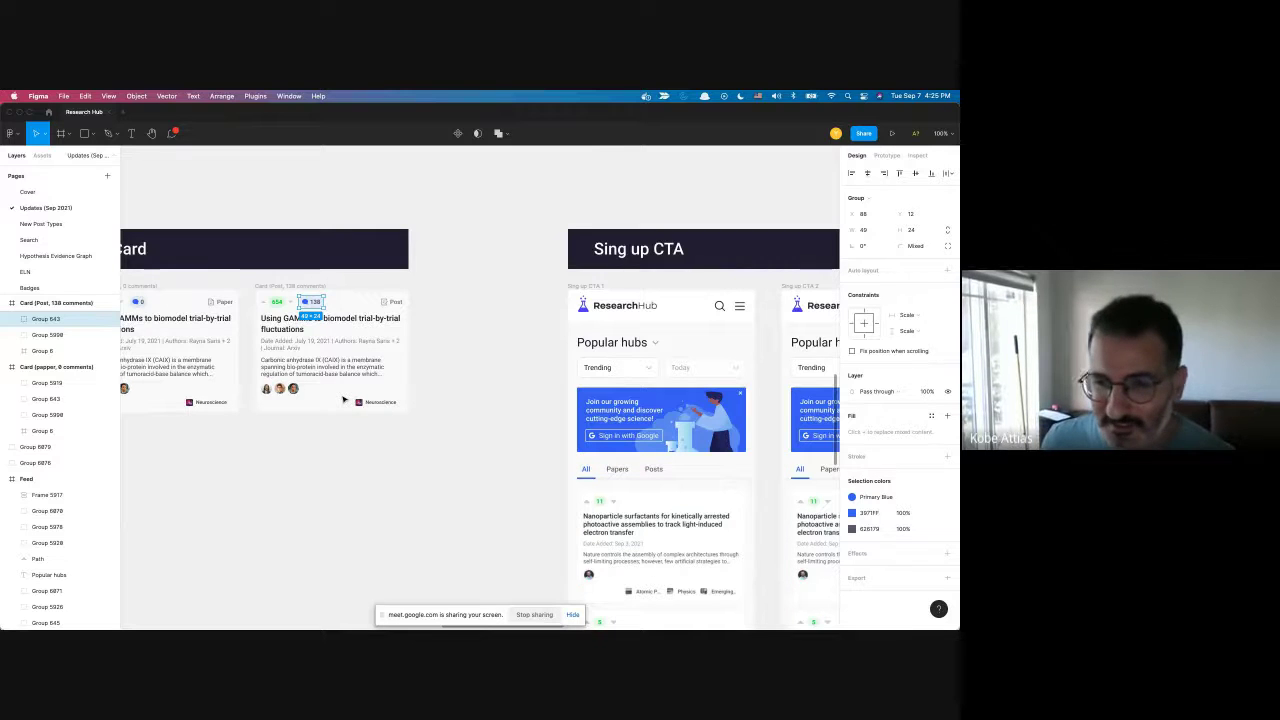
Inspect the Post card's vote score, comment count badge and Post type label, and clear the selection.
{"action": "scroll", "coordinate": [343, 399], "scroll_direction": "left", "scroll_amount": 5}
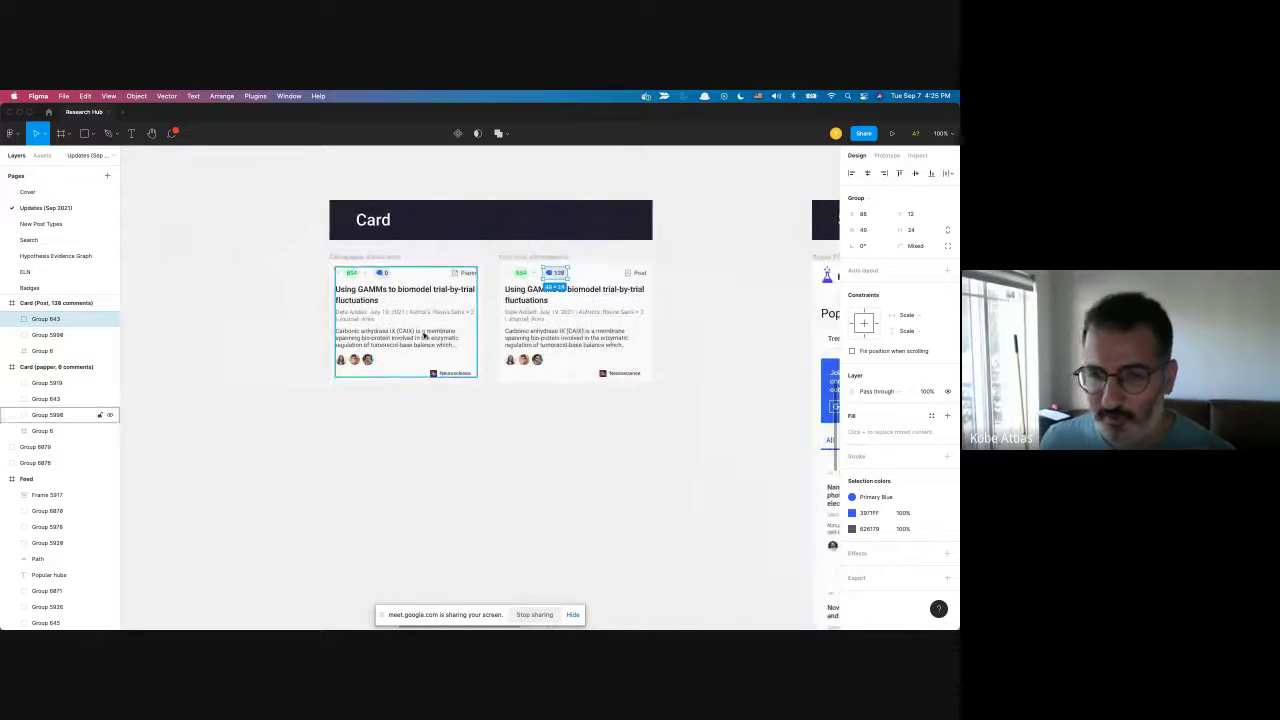
{"action": "left_click", "coordinate": [520, 276]}
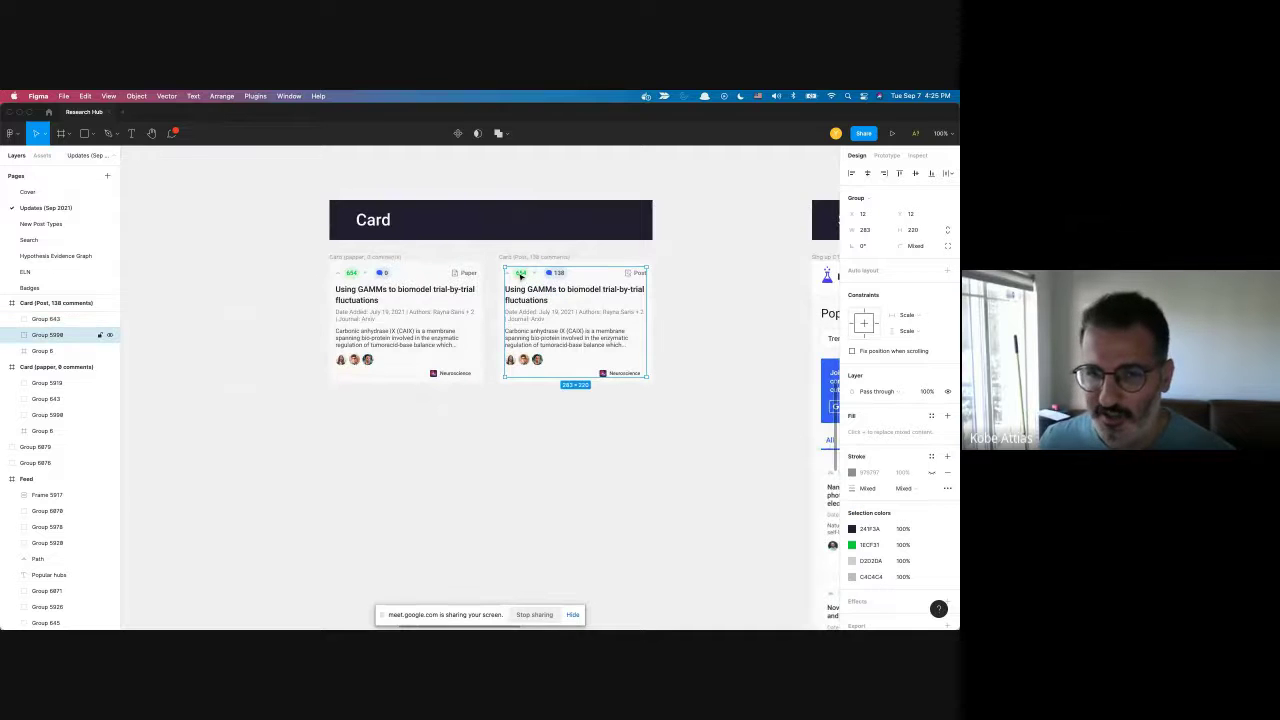
{"action": "left_click", "coordinate": [551, 278]}
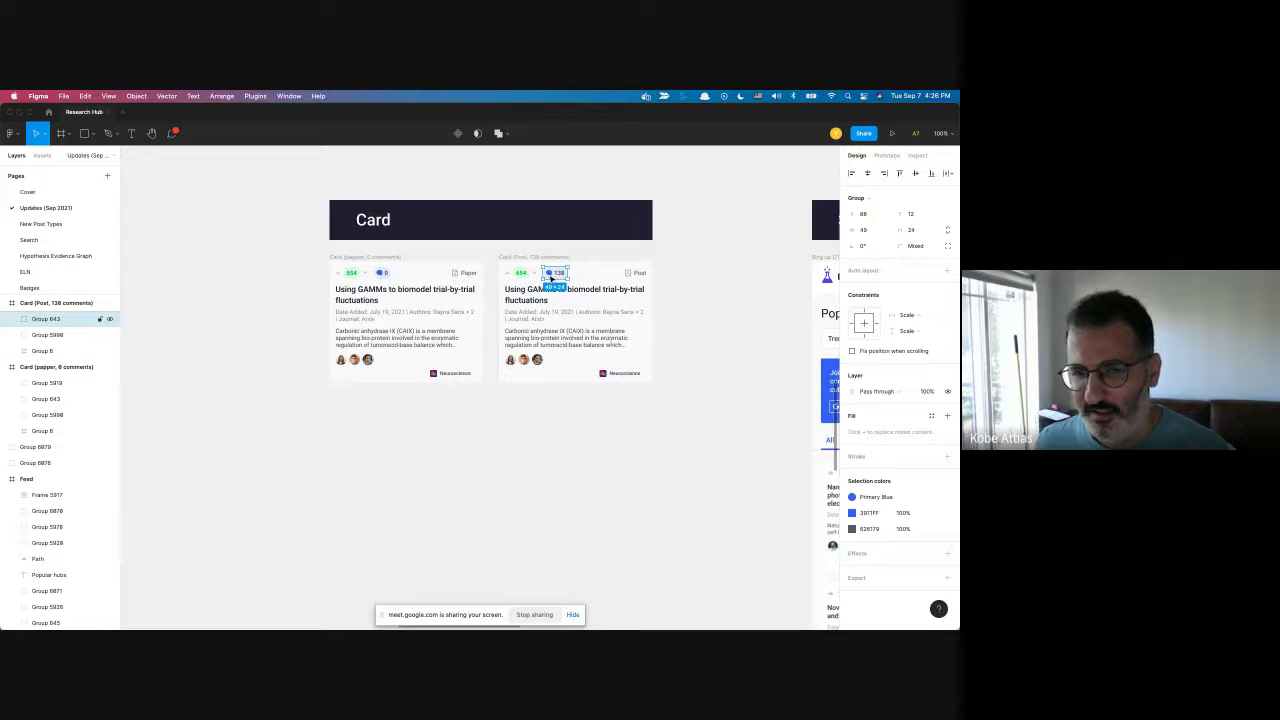
{"action": "scroll", "coordinate": [687, 303], "scroll_direction": "right", "scroll_amount": 3}
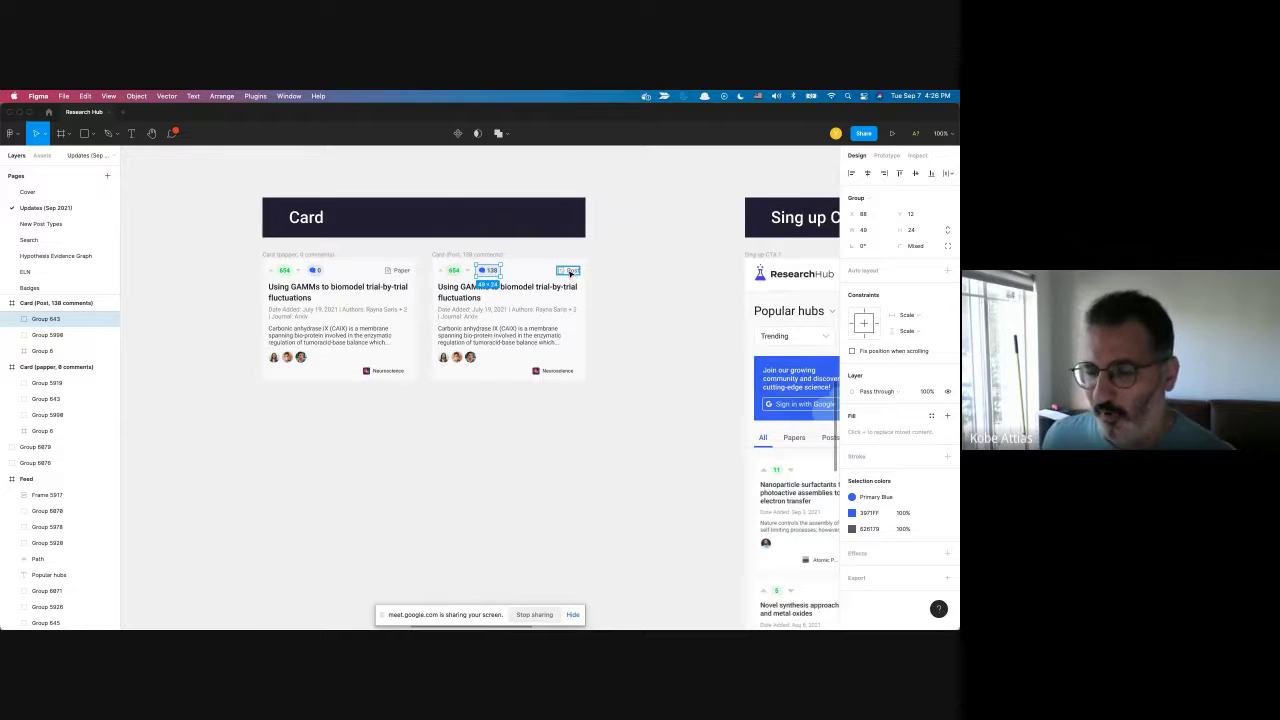
{"action": "left_click", "coordinate": [569, 272]}
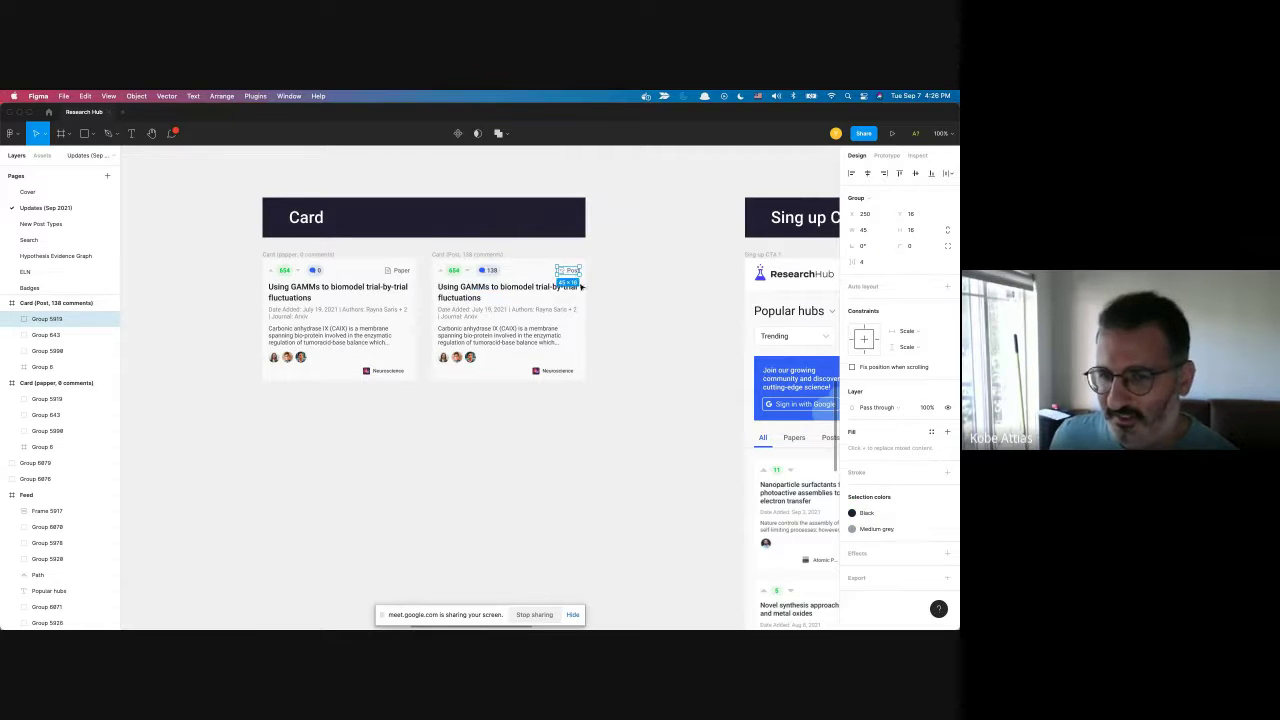
{"action": "left_click", "coordinate": [605, 289]}
{"action": "scroll", "coordinate": [610, 291], "scroll_direction": "right", "scroll_amount": 3}
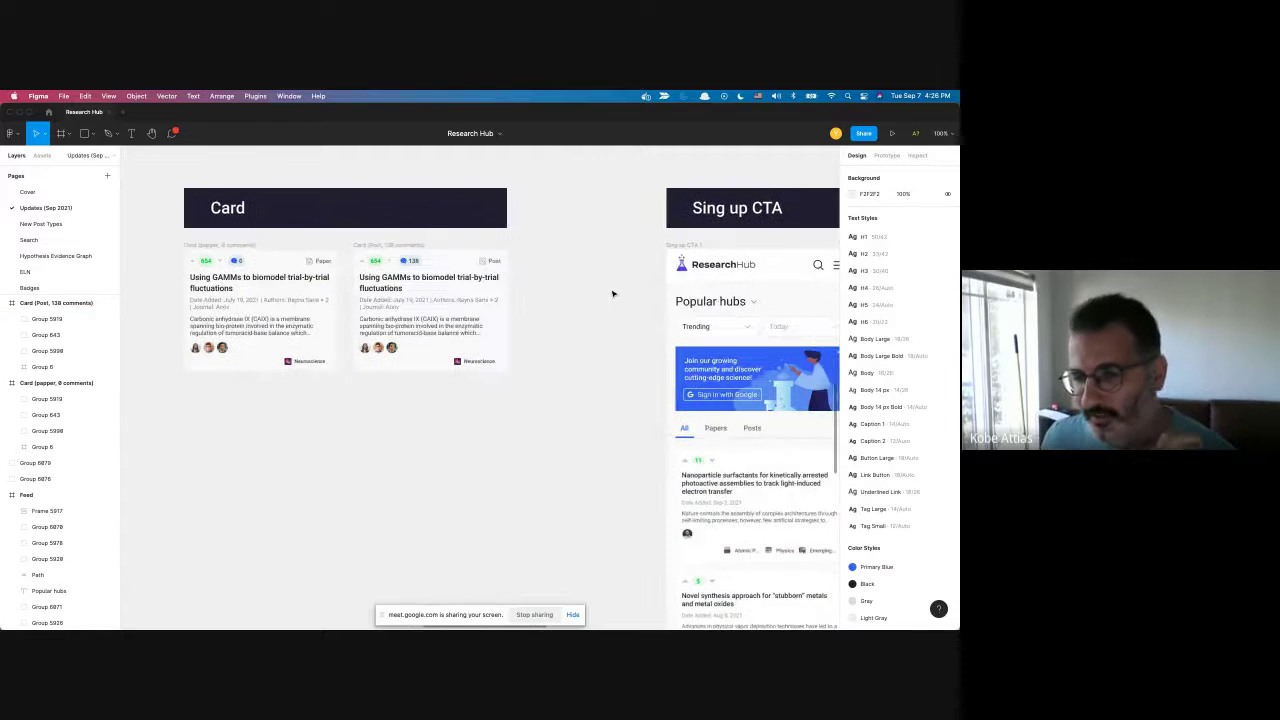
Examine the four Sing up CTA mobile feeds, comparing the illustrations in their Google sign-in banners.
{"action": "scroll", "coordinate": [613, 293], "scroll_direction": "right", "scroll_amount": 3}
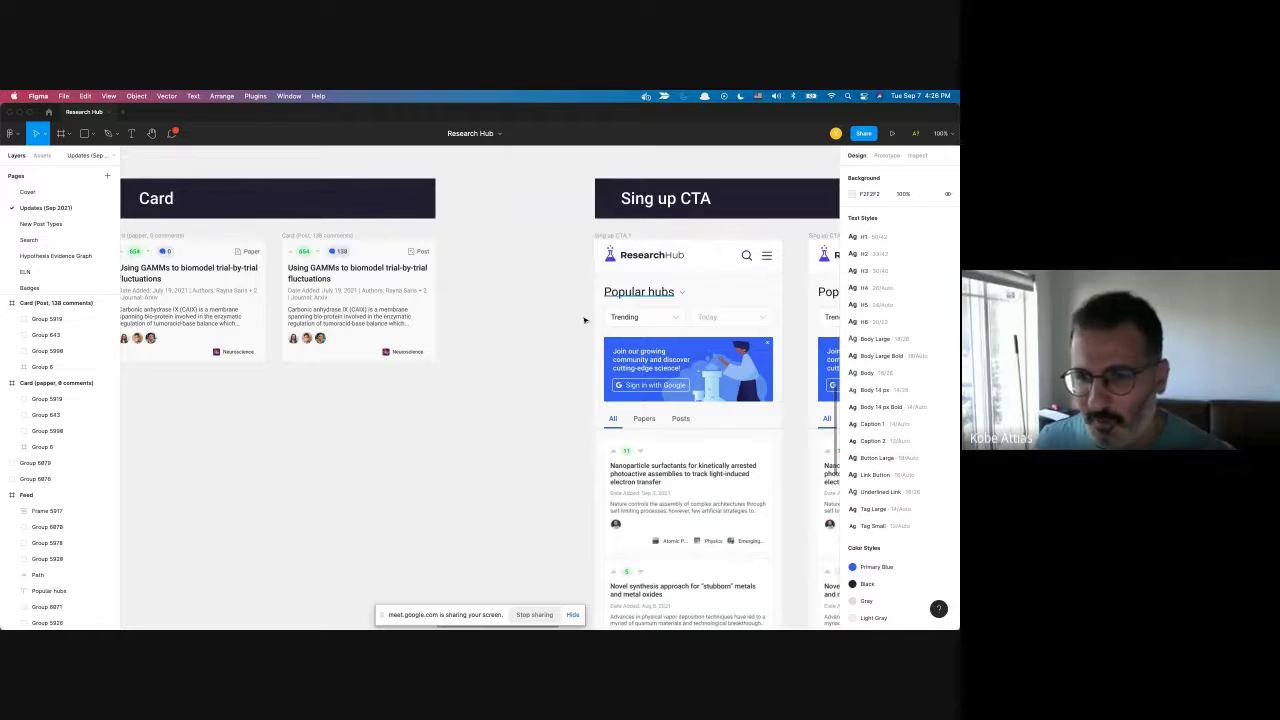
{"action": "scroll", "coordinate": [570, 334], "scroll_direction": "right", "scroll_amount": 4}
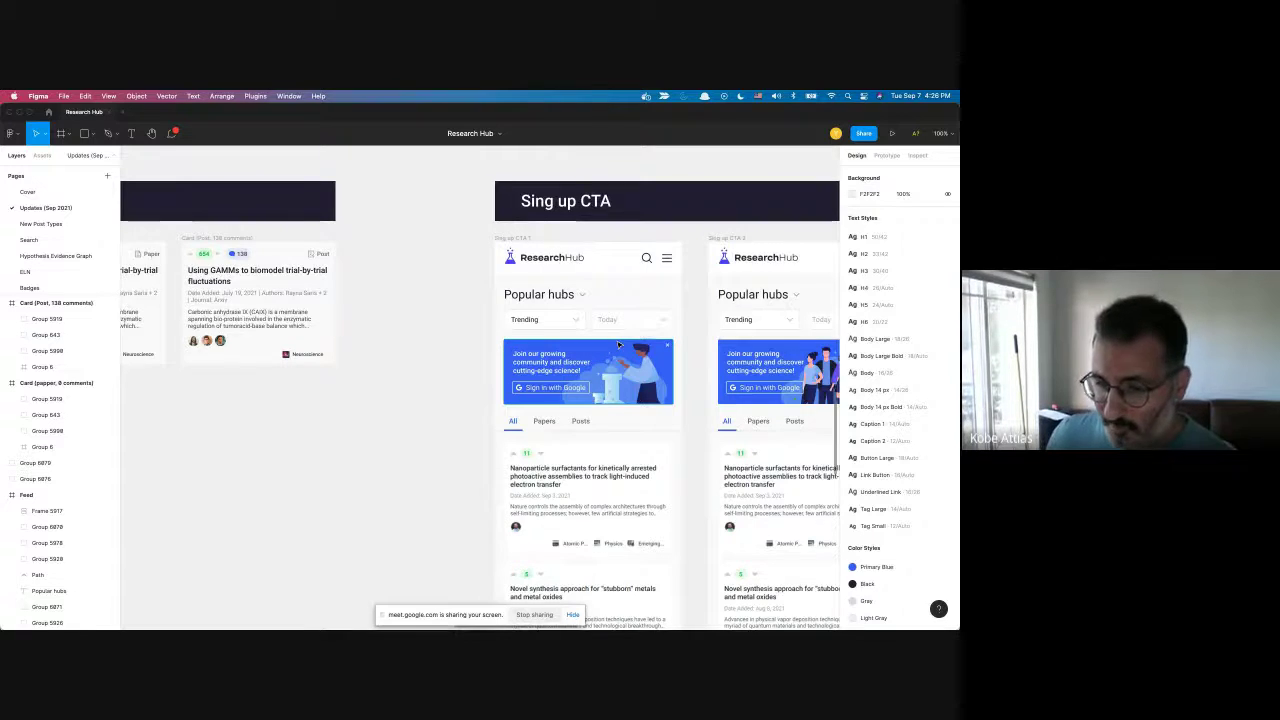
{"action": "scroll", "coordinate": [618, 345], "scroll_direction": "right", "scroll_amount": 5}
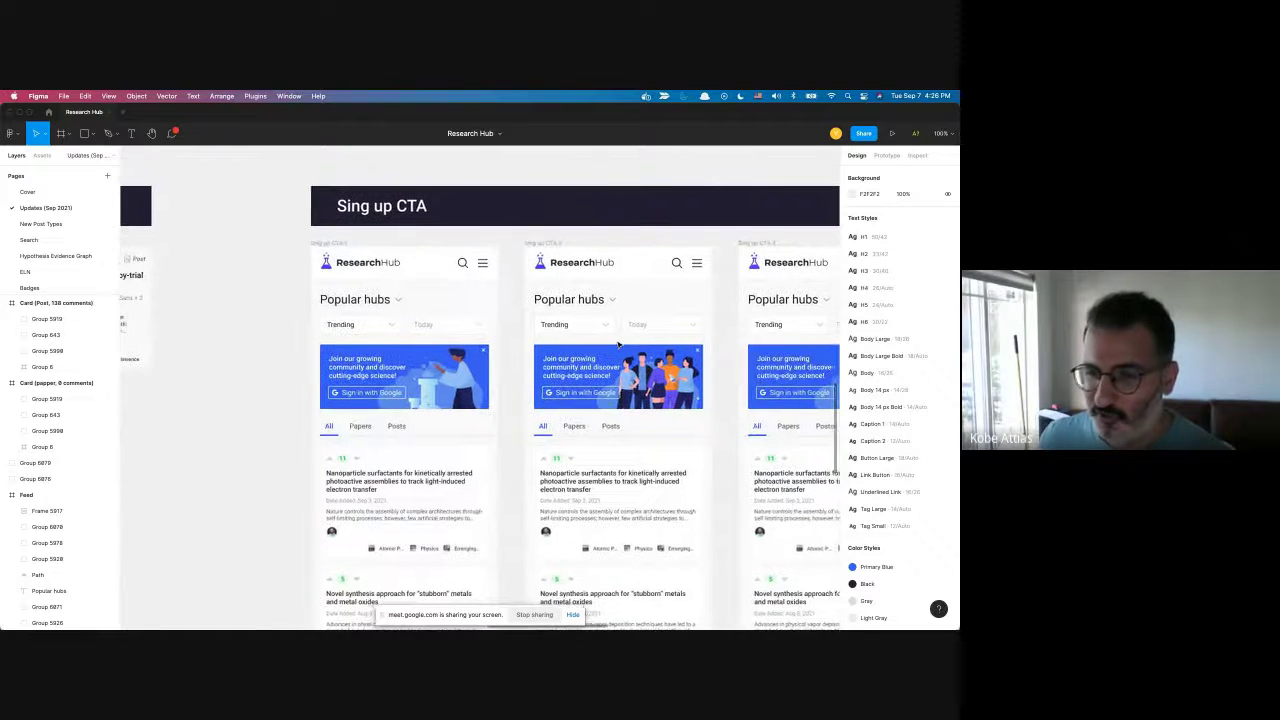
{"action": "scroll", "coordinate": [618, 345], "scroll_direction": "right", "scroll_amount": 4}
{"action": "scroll", "coordinate": [618, 345], "scroll_direction": "right", "scroll_amount": 2}
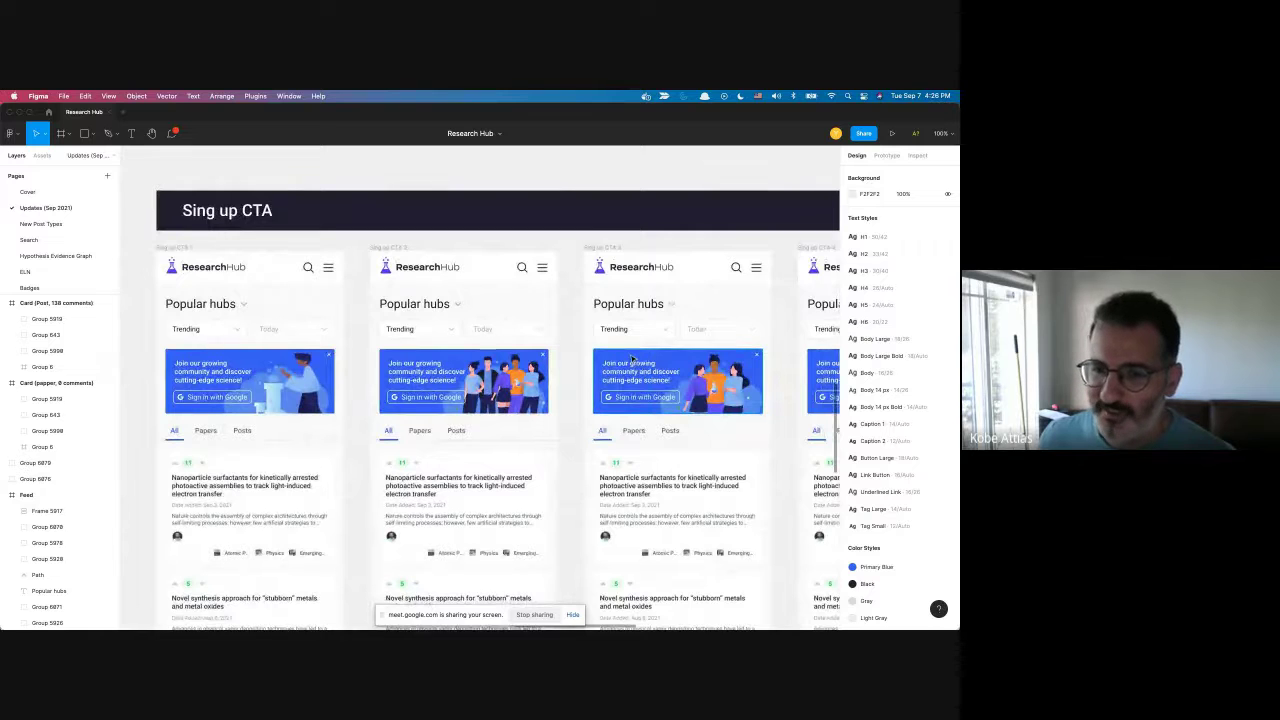
{"action": "scroll", "coordinate": [632, 360], "scroll_direction": "right", "scroll_amount": 3}
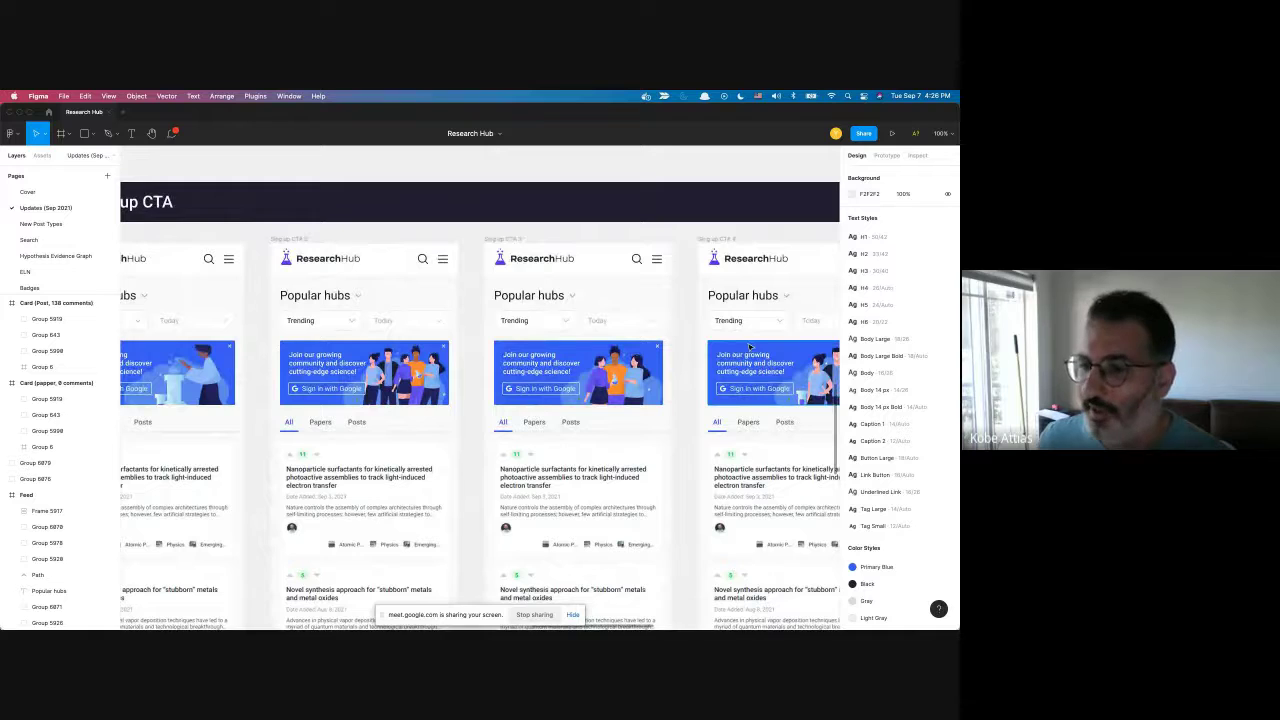
{"action": "scroll", "coordinate": [749, 347], "scroll_direction": "right", "scroll_amount": 2}
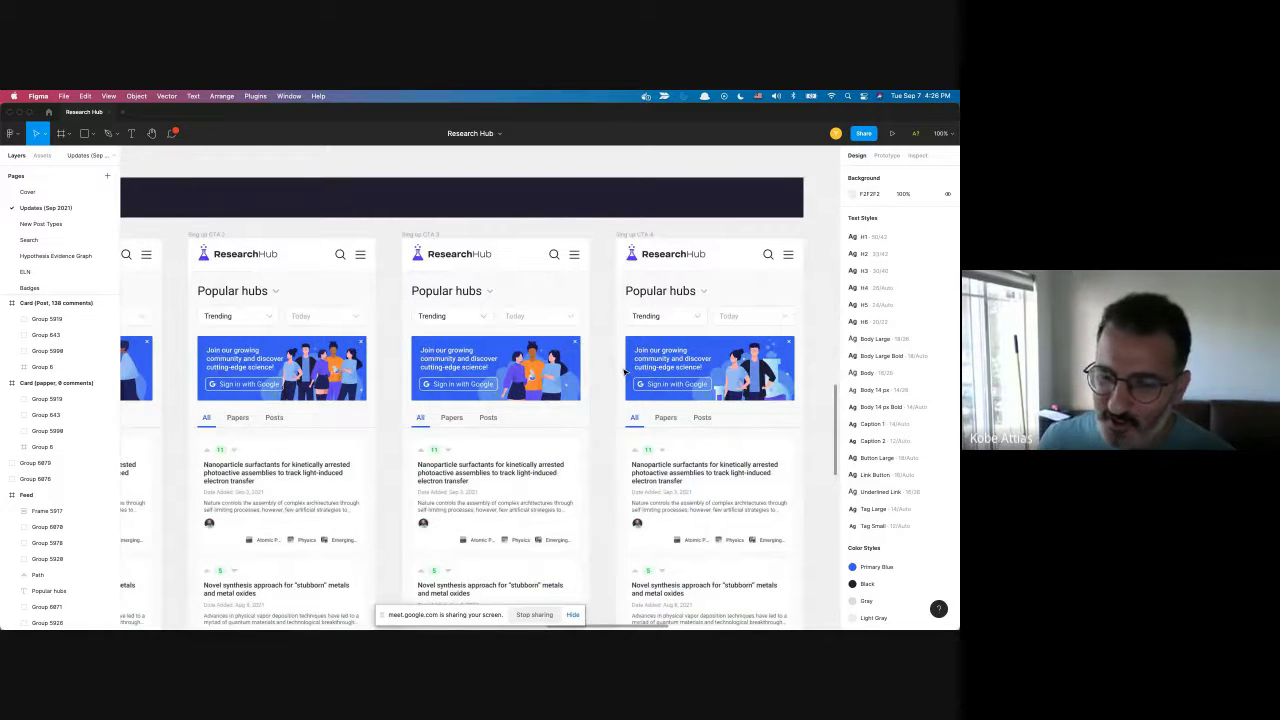
Inspect the "Join our growing community" banner text in Sing up CTA 3, compare it with the neighbouring variants, and clear the selection.
{"action": "left_click", "coordinate": [470, 364]}
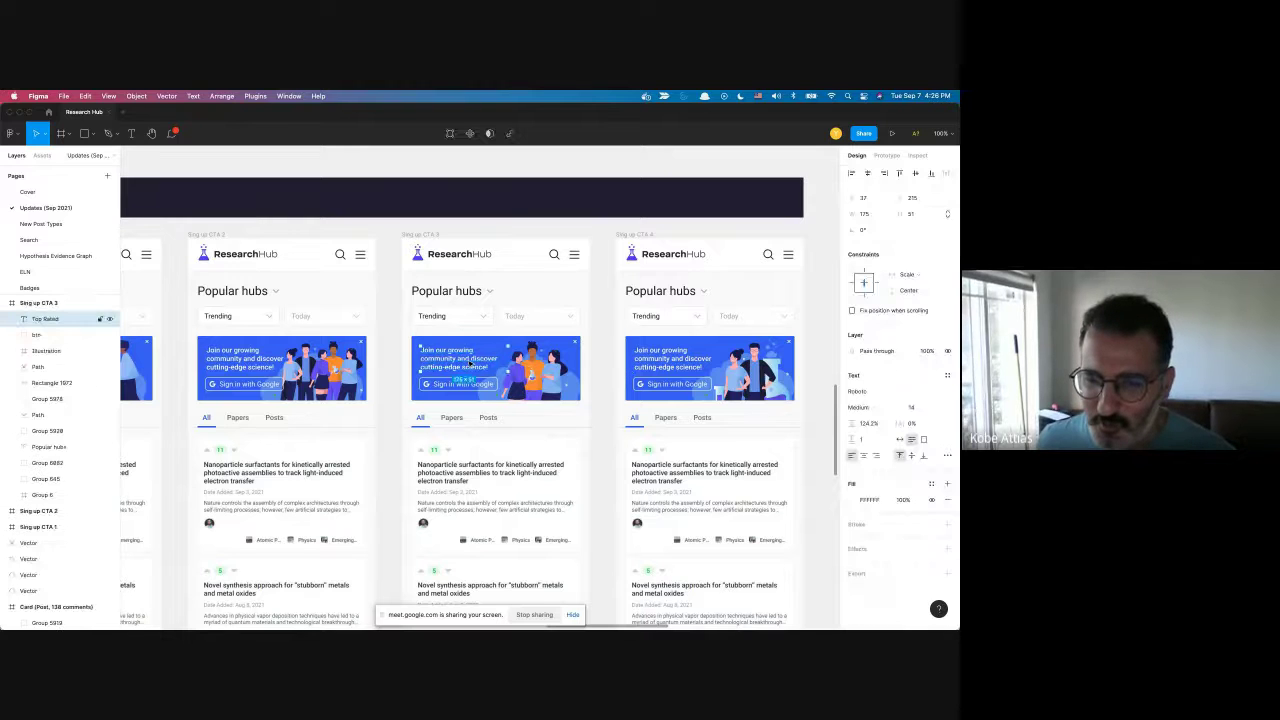
{"action": "scroll", "coordinate": [560, 370], "scroll_direction": "left", "scroll_amount": 2}
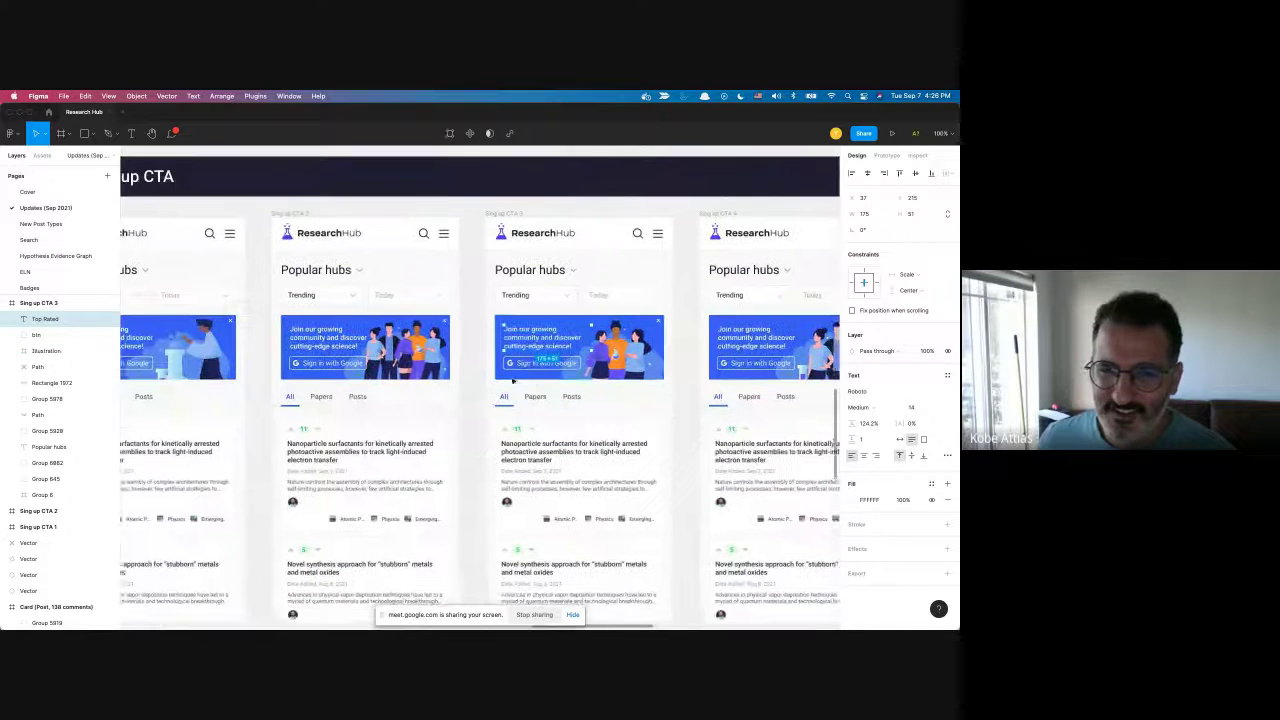
{"action": "scroll", "coordinate": [648, 366], "scroll_direction": "down", "scroll_amount": 2}
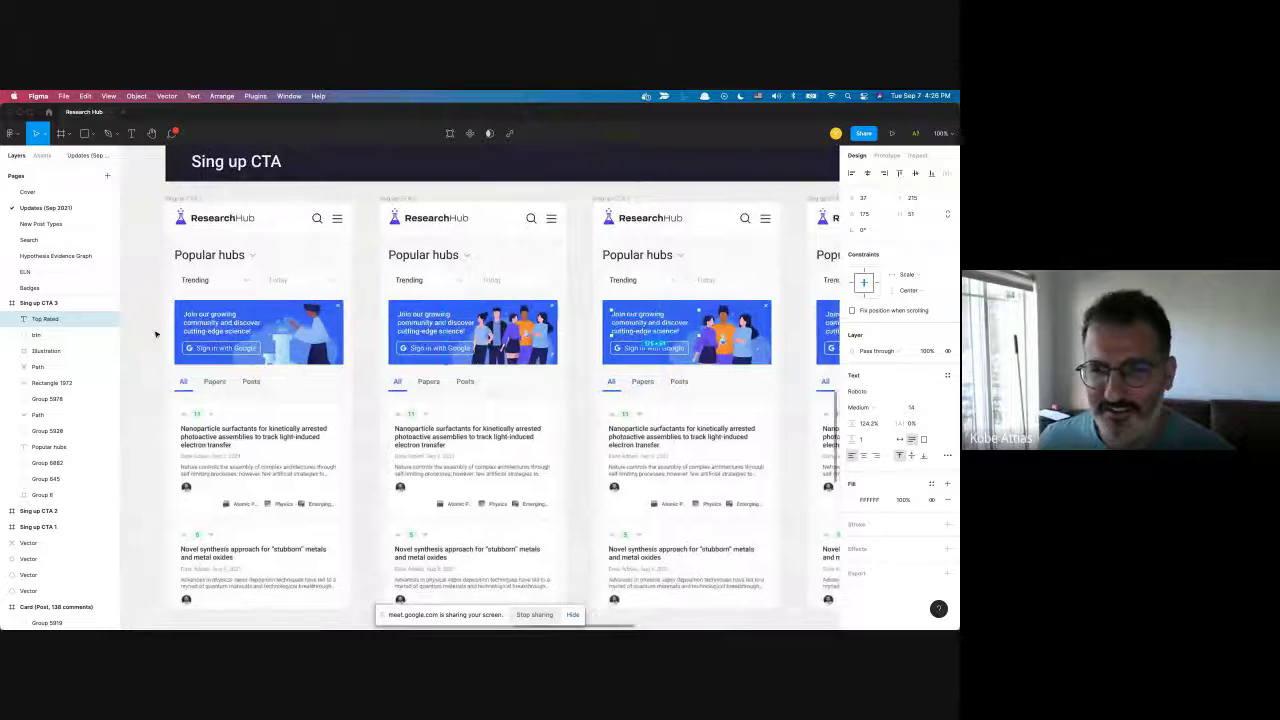
{"action": "scroll", "coordinate": [783, 342], "scroll_direction": "right", "scroll_amount": 3}
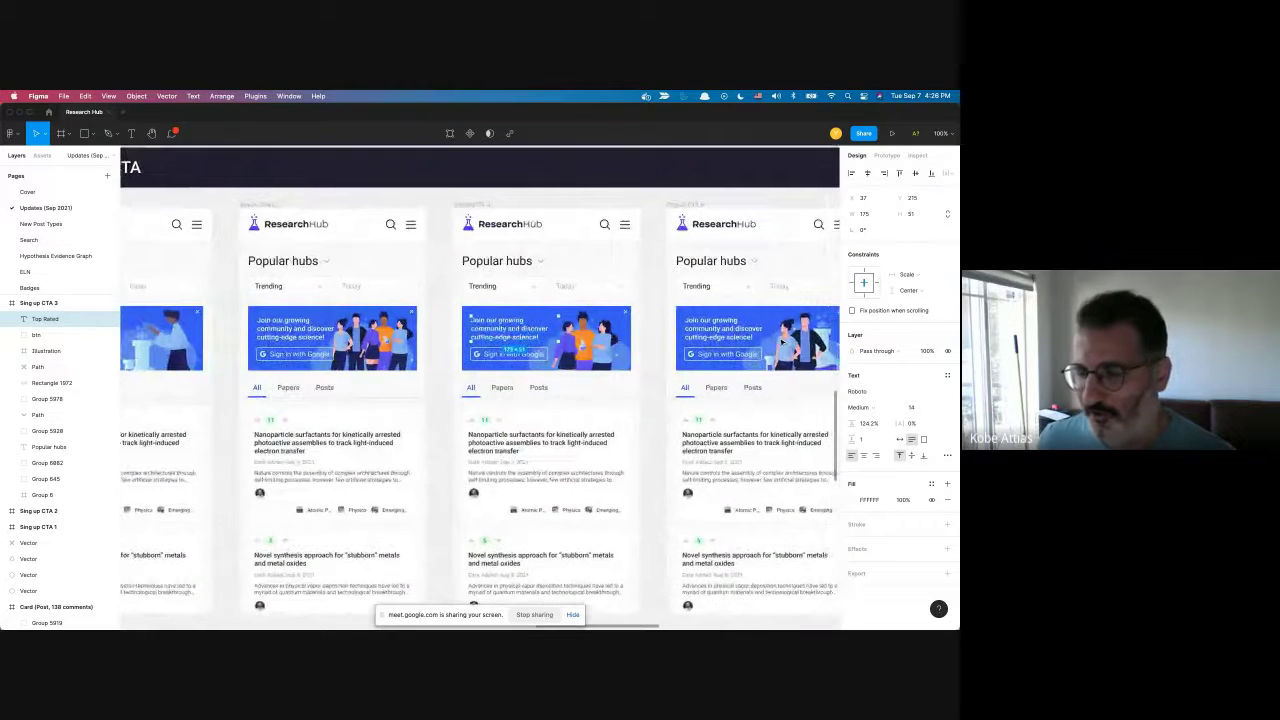
{"action": "scroll", "coordinate": [783, 342], "scroll_direction": "up", "scroll_amount": 2}
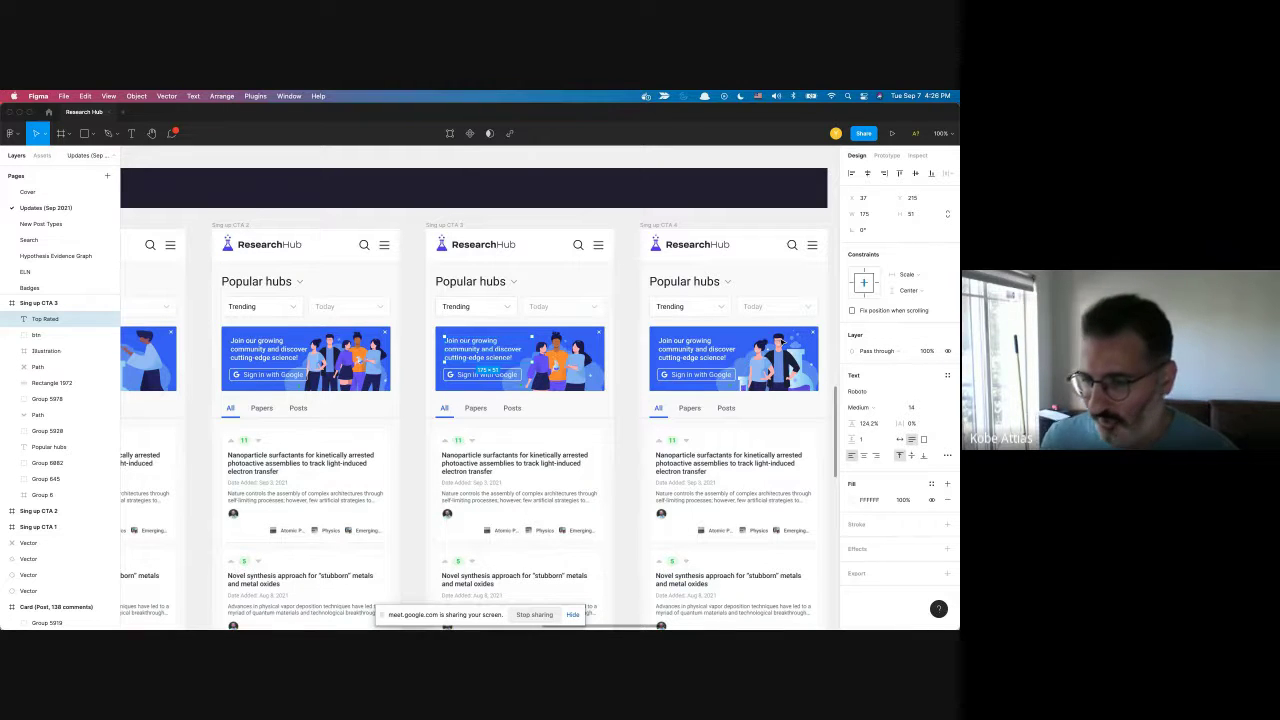
{"action": "scroll", "coordinate": [782, 342], "scroll_direction": "left", "scroll_amount": 2}
{"action": "scroll", "coordinate": [782, 342], "scroll_direction": "up", "scroll_amount": 1}
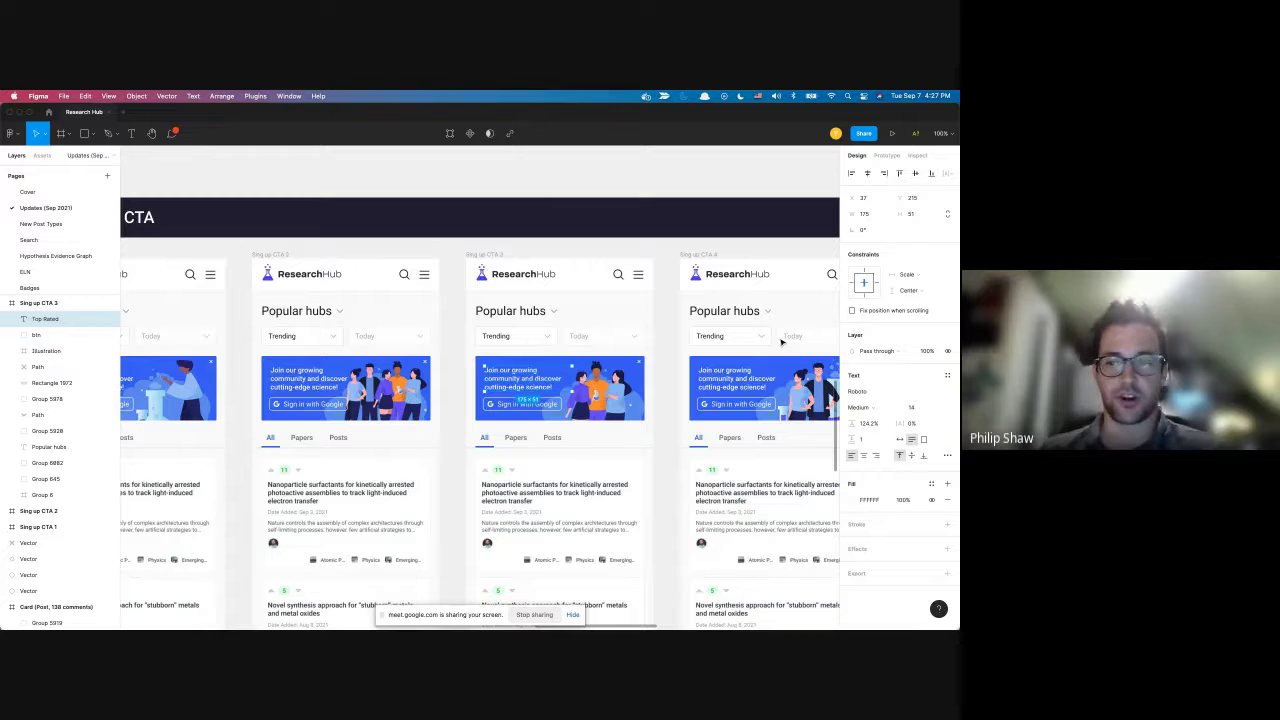
{"action": "left_click", "coordinate": [675, 399]}
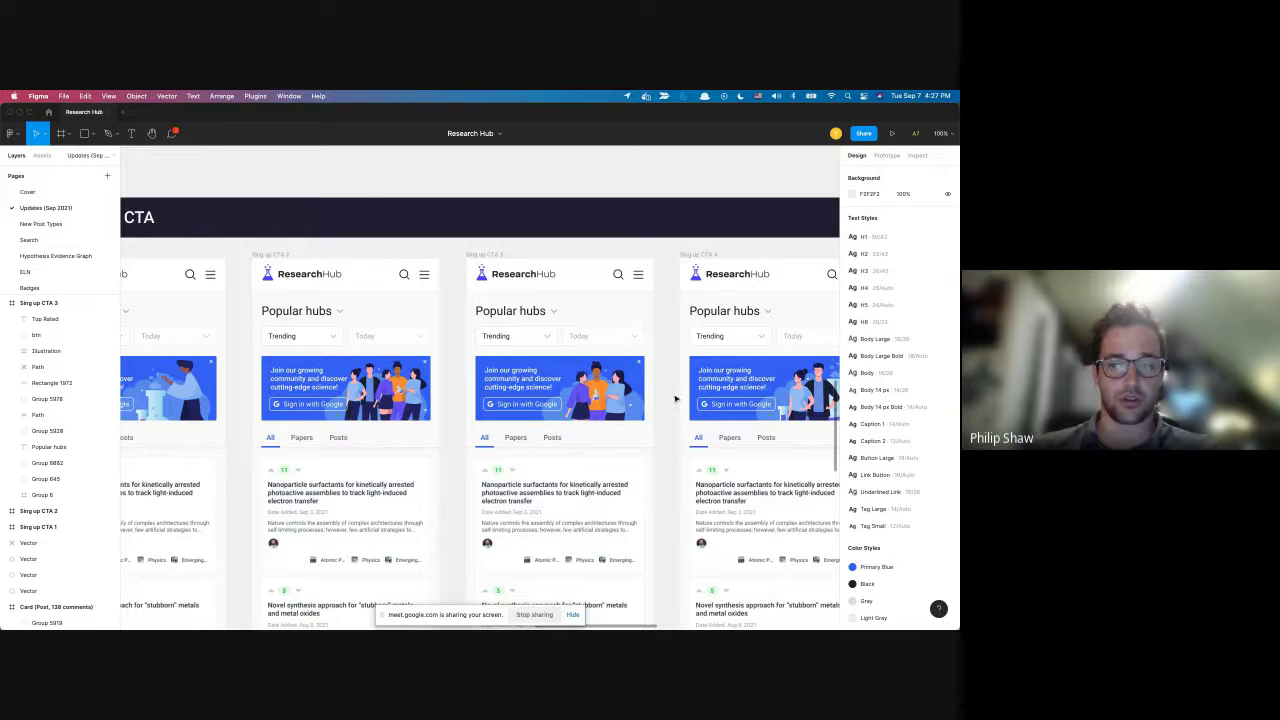
Select the Paper and Post cards in the Card section and compare them with the cards in the Sing up CTA mobile feeds.
{"action": "scroll", "coordinate": [675, 399], "scroll_direction": "left", "scroll_amount": 10}
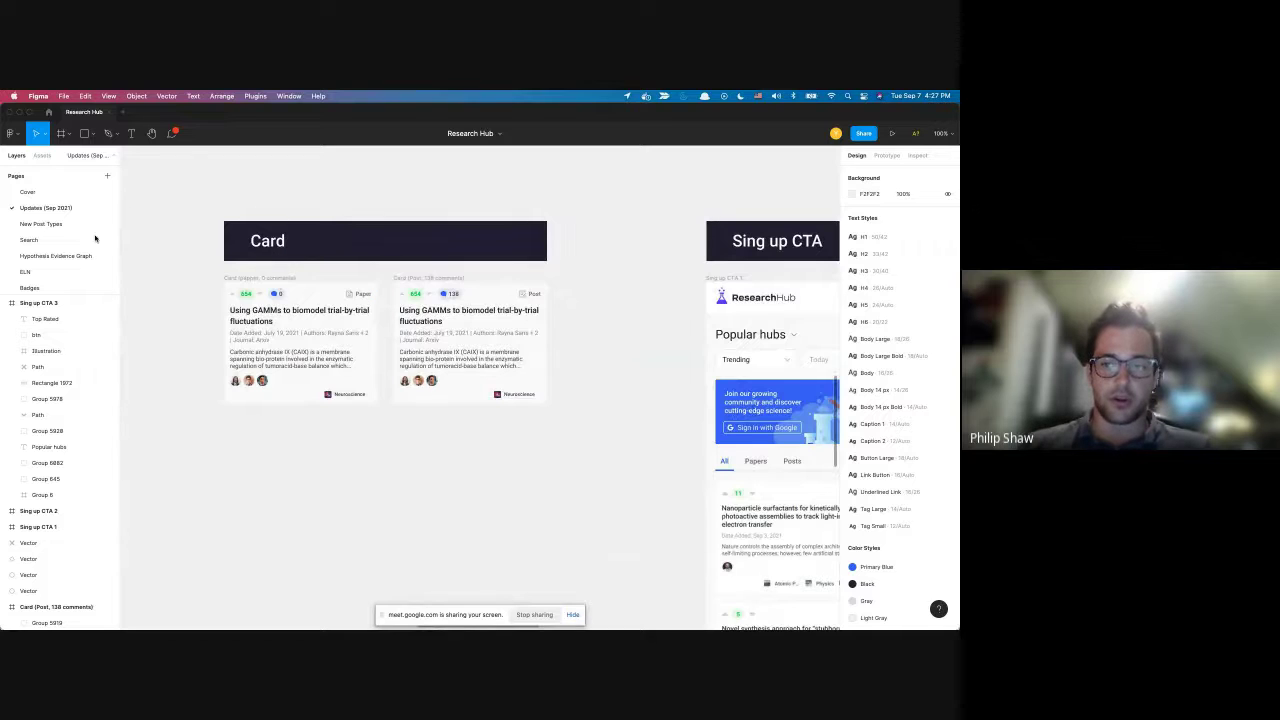
{"action": "left_click_drag", "start_coordinate": [631, 429], "coordinate": [362, 278]}
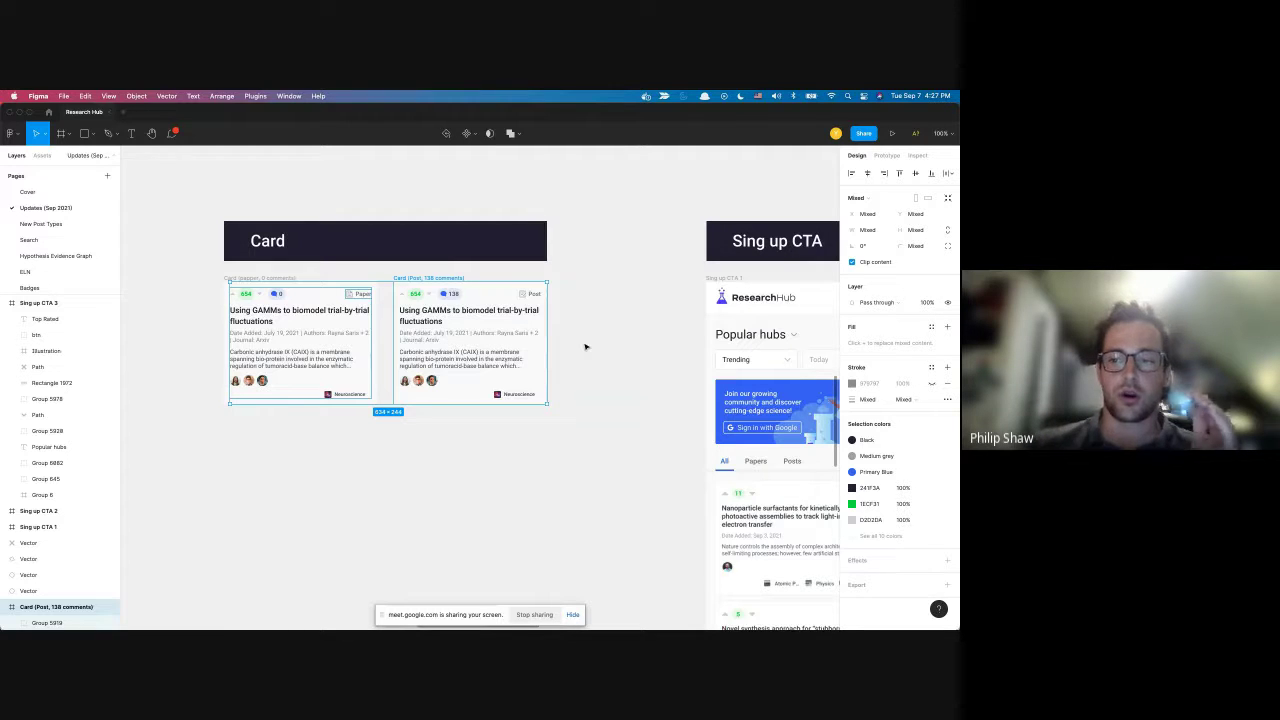
{"action": "scroll", "coordinate": [585, 347], "scroll_direction": "right", "scroll_amount": 3}
{"action": "scroll", "coordinate": [585, 347], "scroll_direction": "right", "scroll_amount": 4}
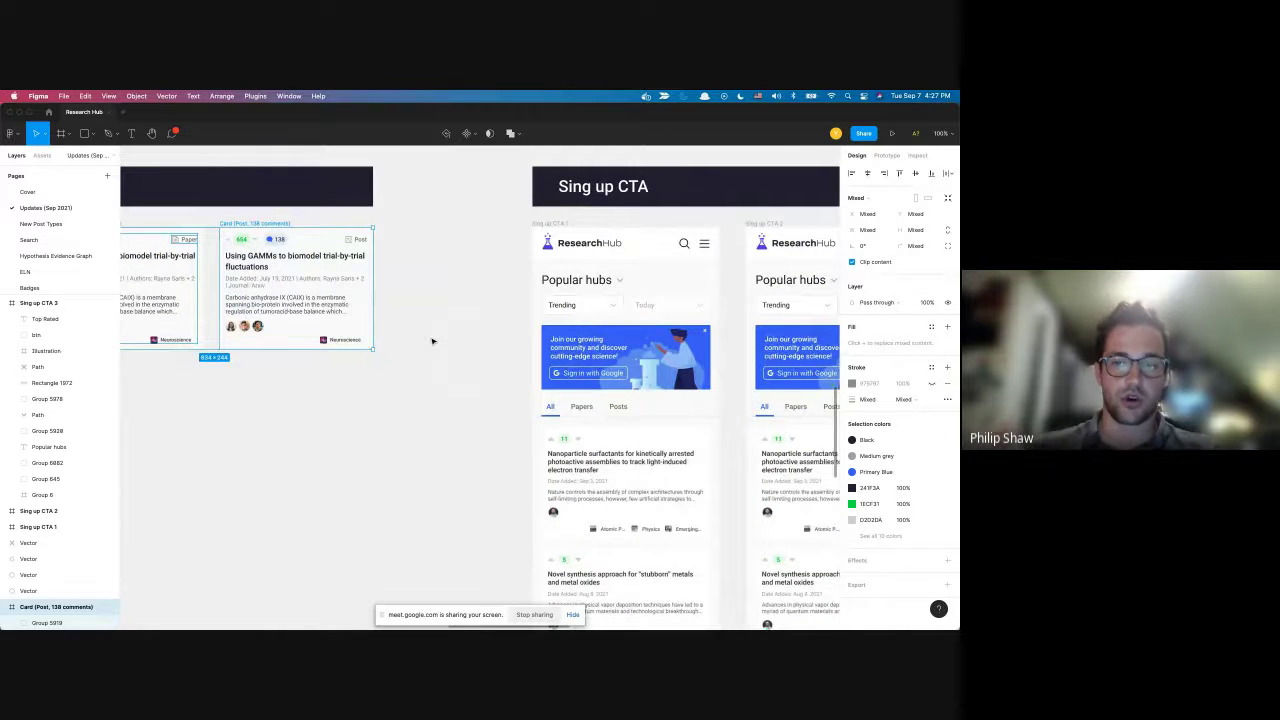
{"action": "scroll", "coordinate": [432, 341], "scroll_direction": "down", "scroll_amount": 3}
{"action": "scroll", "coordinate": [432, 341], "scroll_direction": "right", "scroll_amount": 3}
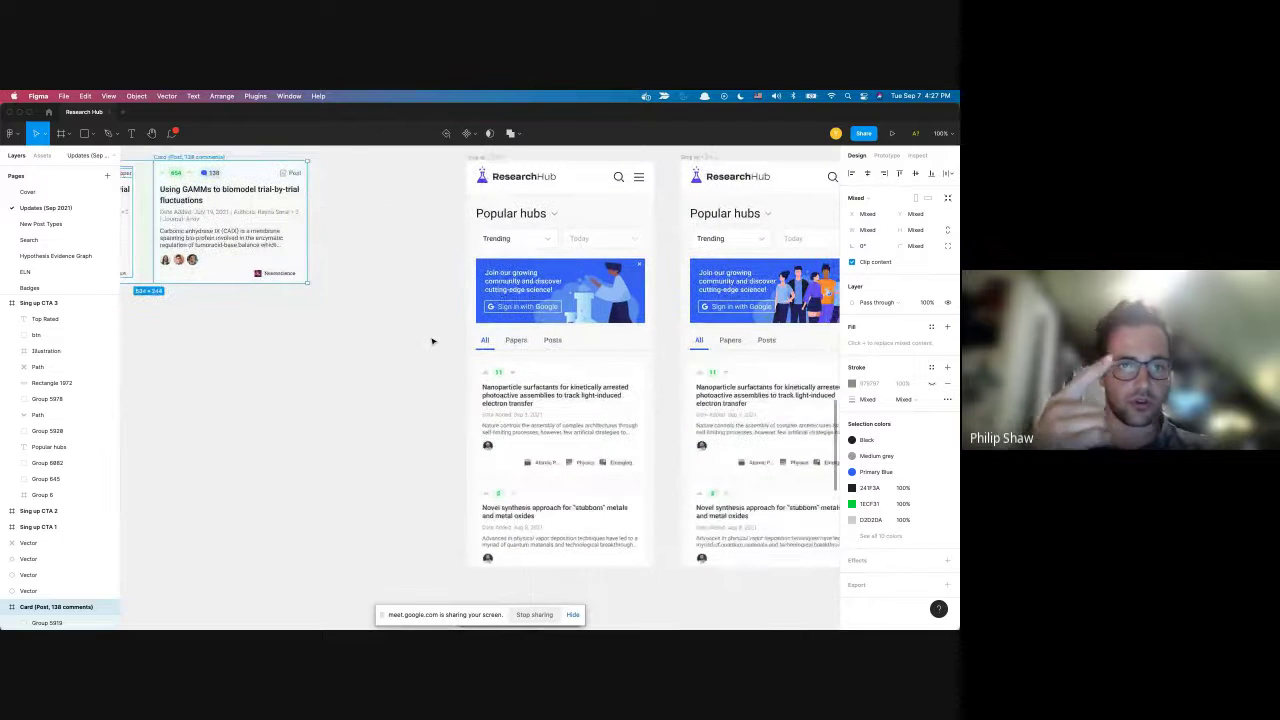
{"action": "scroll", "coordinate": [432, 341], "scroll_direction": "right", "scroll_amount": 8}
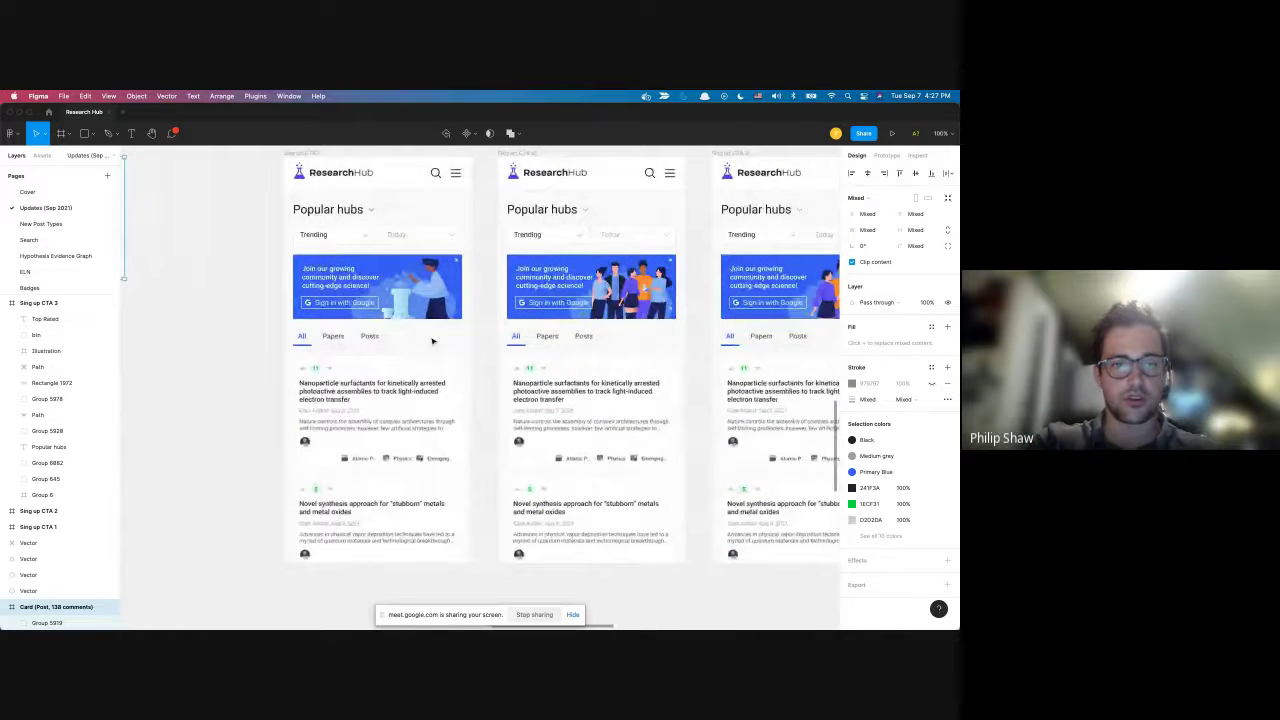
{"action": "scroll", "coordinate": [223, 263], "scroll_direction": "up", "scroll_amount": 2}
Clear the card selection and examine the filters, tabs and paper cards in the two Option 2 "Trending on ResearchHub" feeds.
{"action": "scroll", "coordinate": [223, 263], "scroll_direction": "down", "scroll_amount": 15}
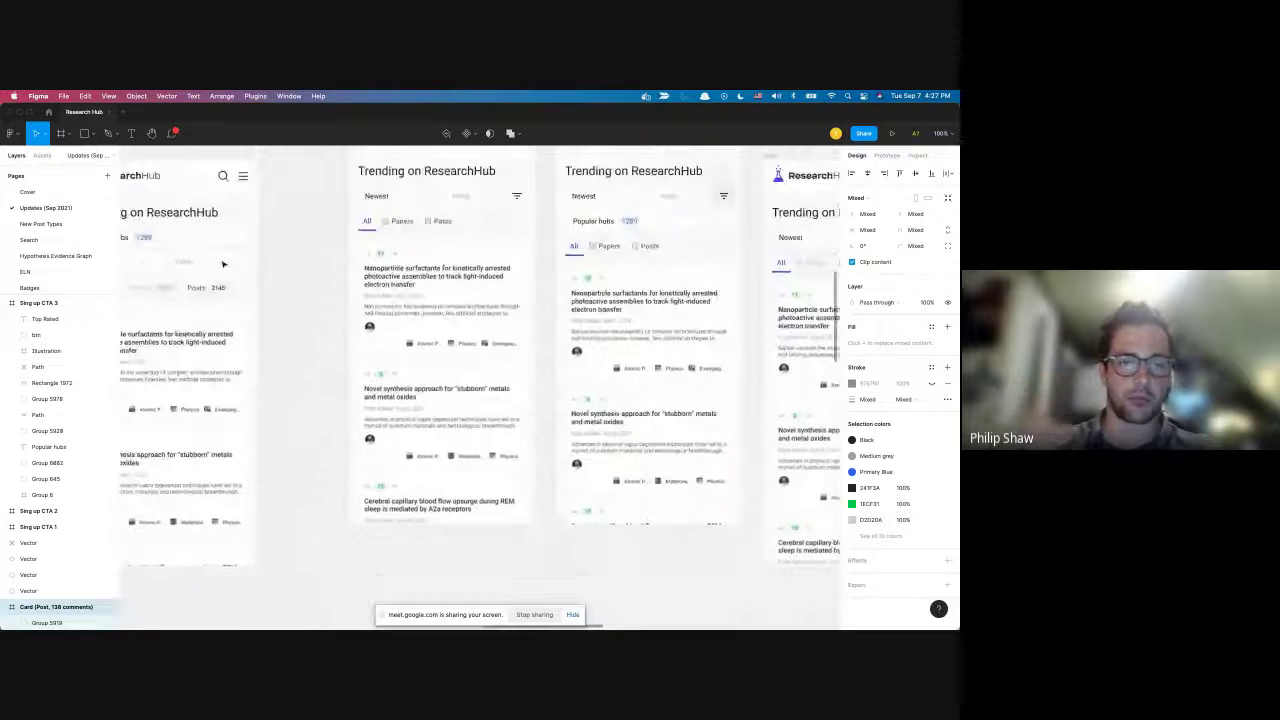
{"action": "scroll", "coordinate": [223, 263], "scroll_direction": "up", "scroll_amount": 2}
{"action": "scroll", "coordinate": [223, 263], "scroll_direction": "up", "scroll_amount": 2}
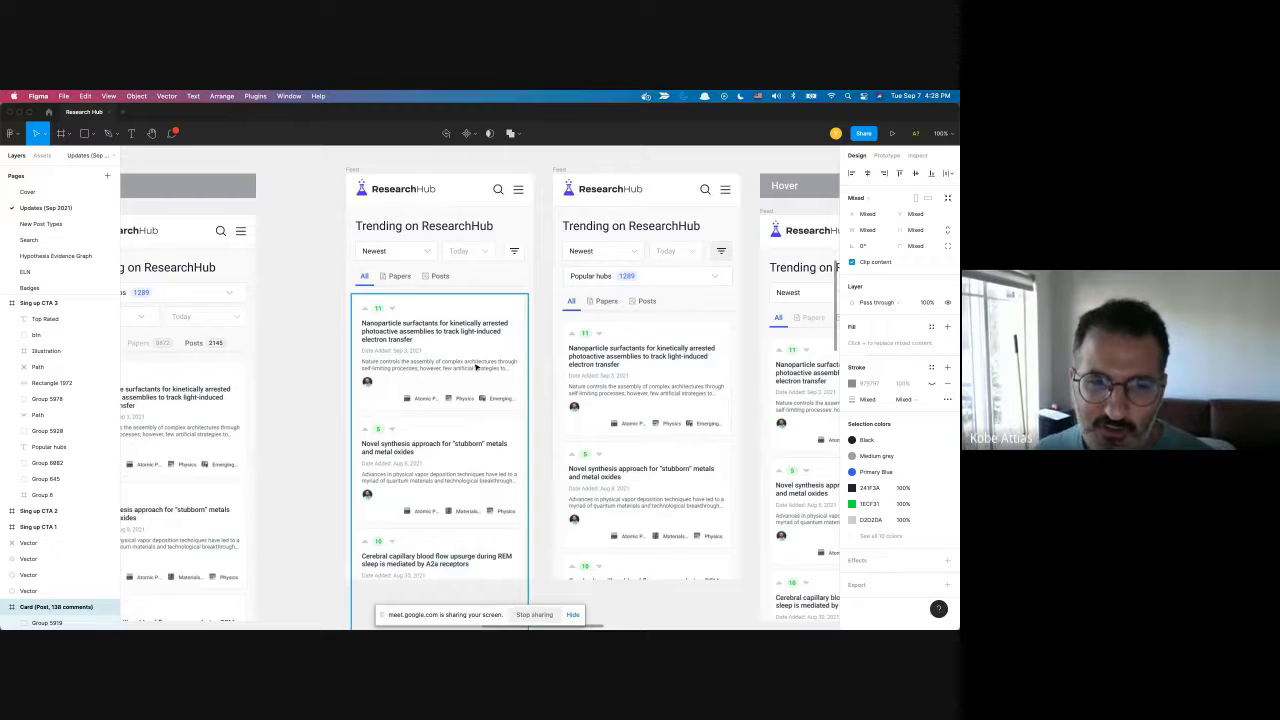
{"action": "left_click", "coordinate": [543, 428]}
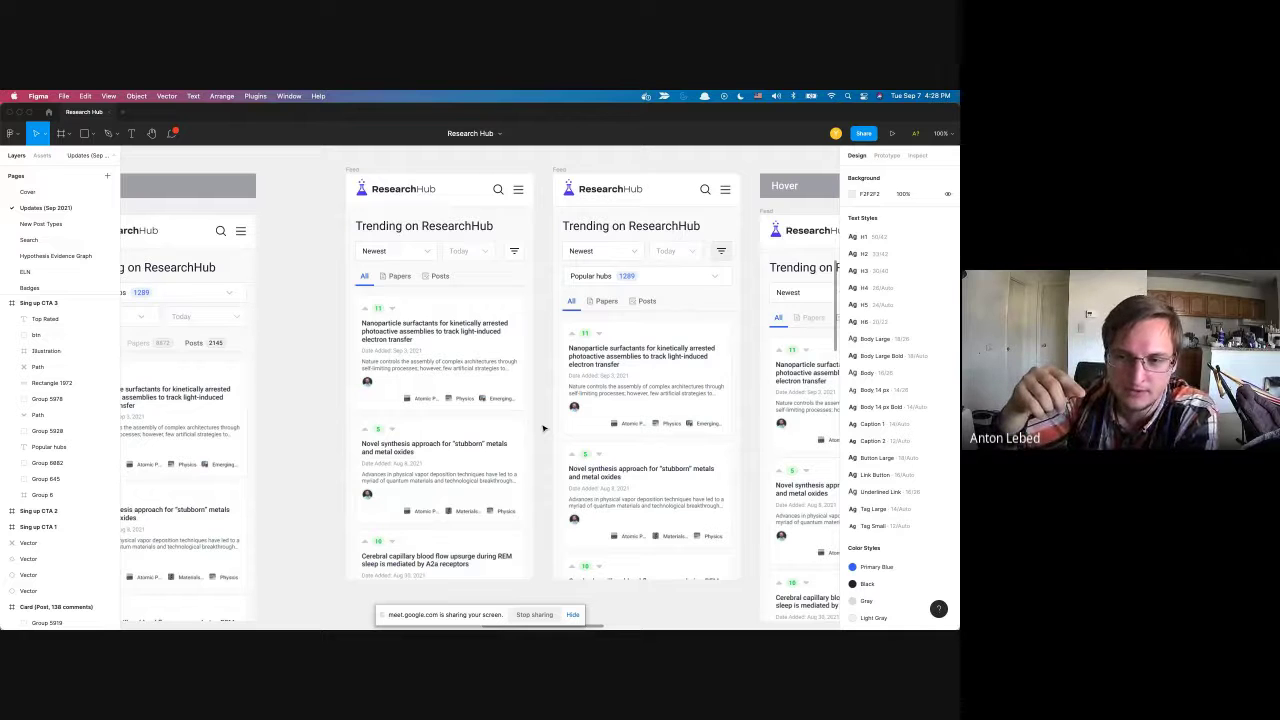
{"action": "scroll", "coordinate": [543, 428], "scroll_direction": "down", "scroll_amount": 6}
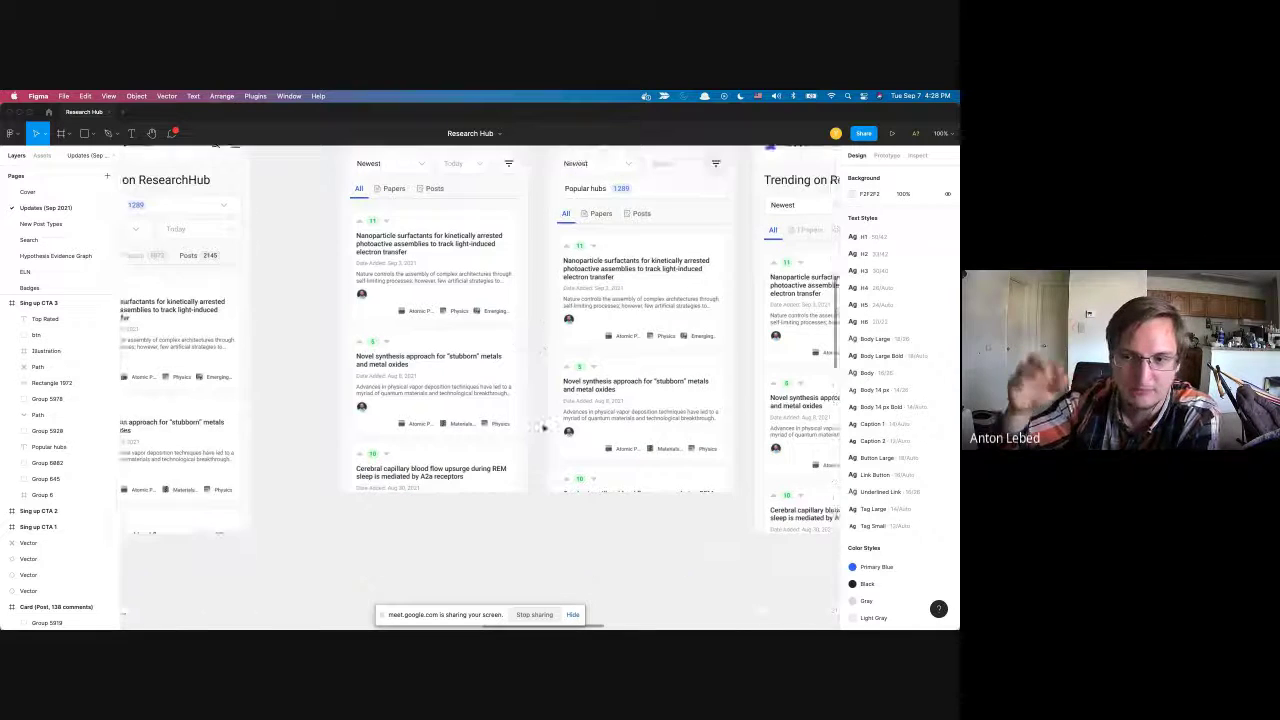
{"action": "scroll", "coordinate": [543, 428], "scroll_direction": "up", "scroll_amount": 5}
{"action": "scroll", "coordinate": [543, 428], "scroll_direction": "up", "scroll_amount": 2}
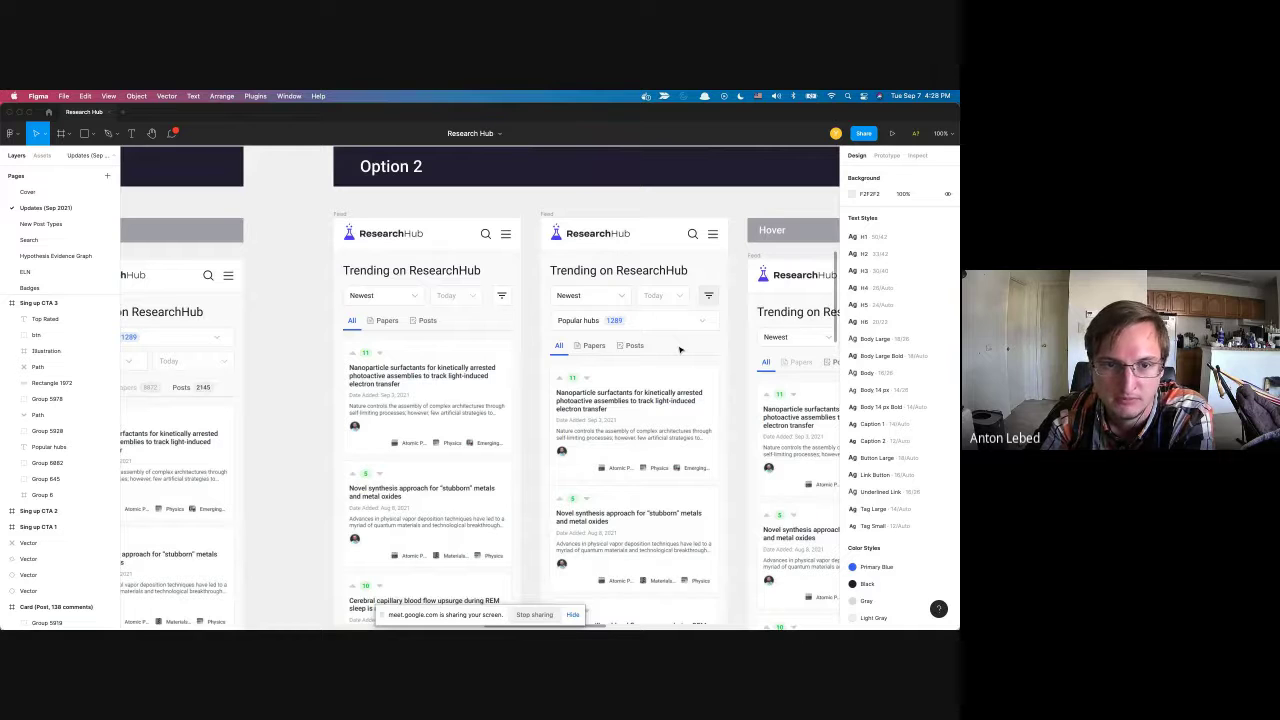
{"action": "scroll", "coordinate": [680, 349], "scroll_direction": "down", "scroll_amount": 1}
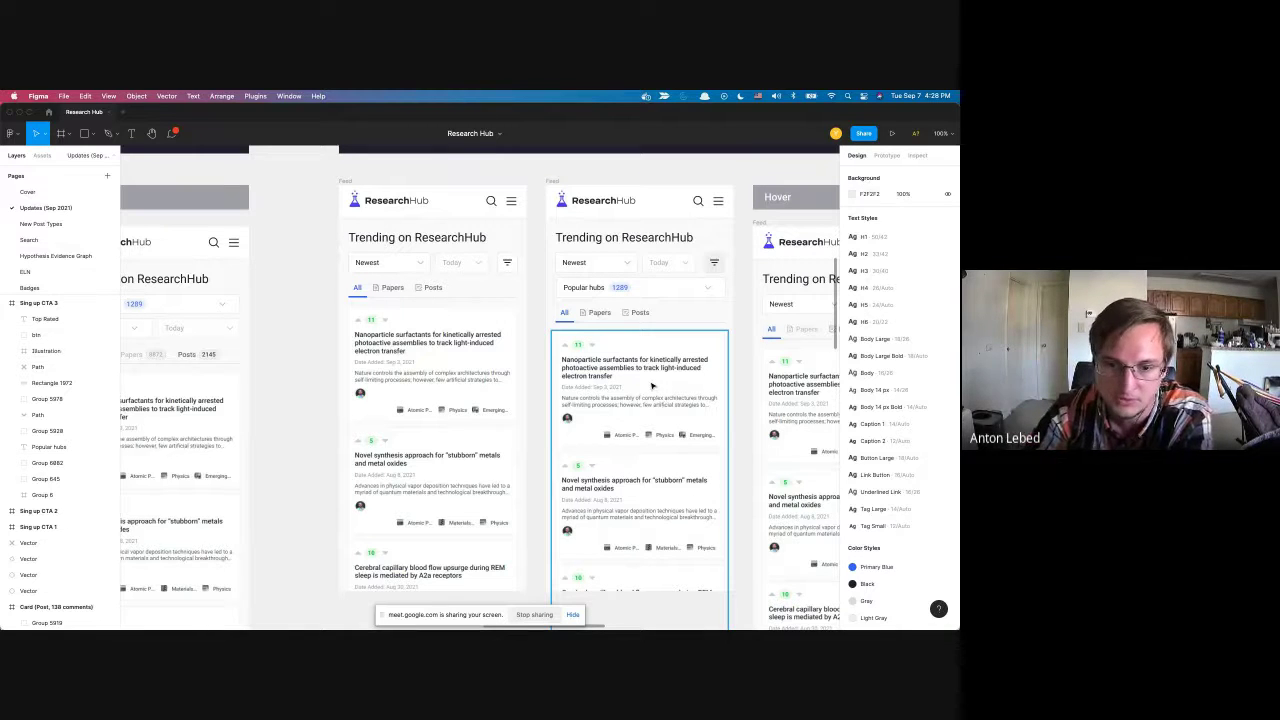
{"action": "scroll", "coordinate": [651, 385], "scroll_direction": "down", "scroll_amount": 2}
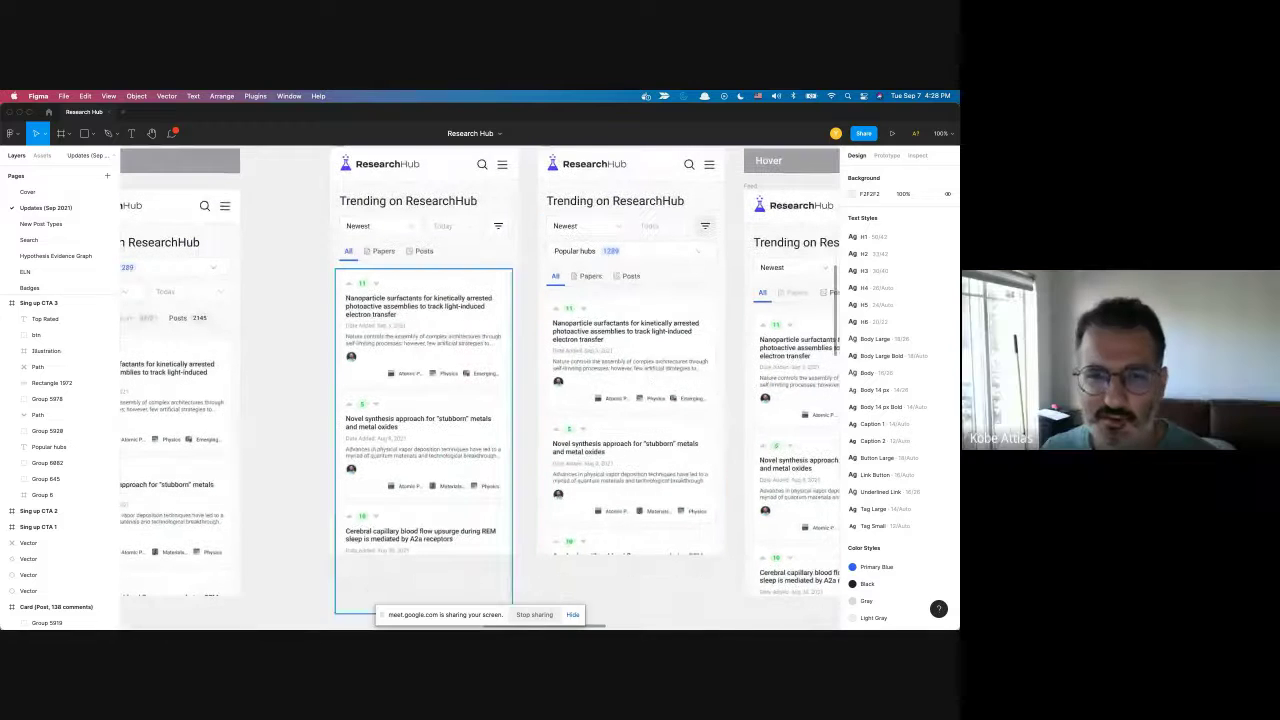
Switch to Chrome and examine the header, filters and paper cards of the live ResearchHub feed in mobile view.
{"action": "left_click", "coordinate": [251, 609]}
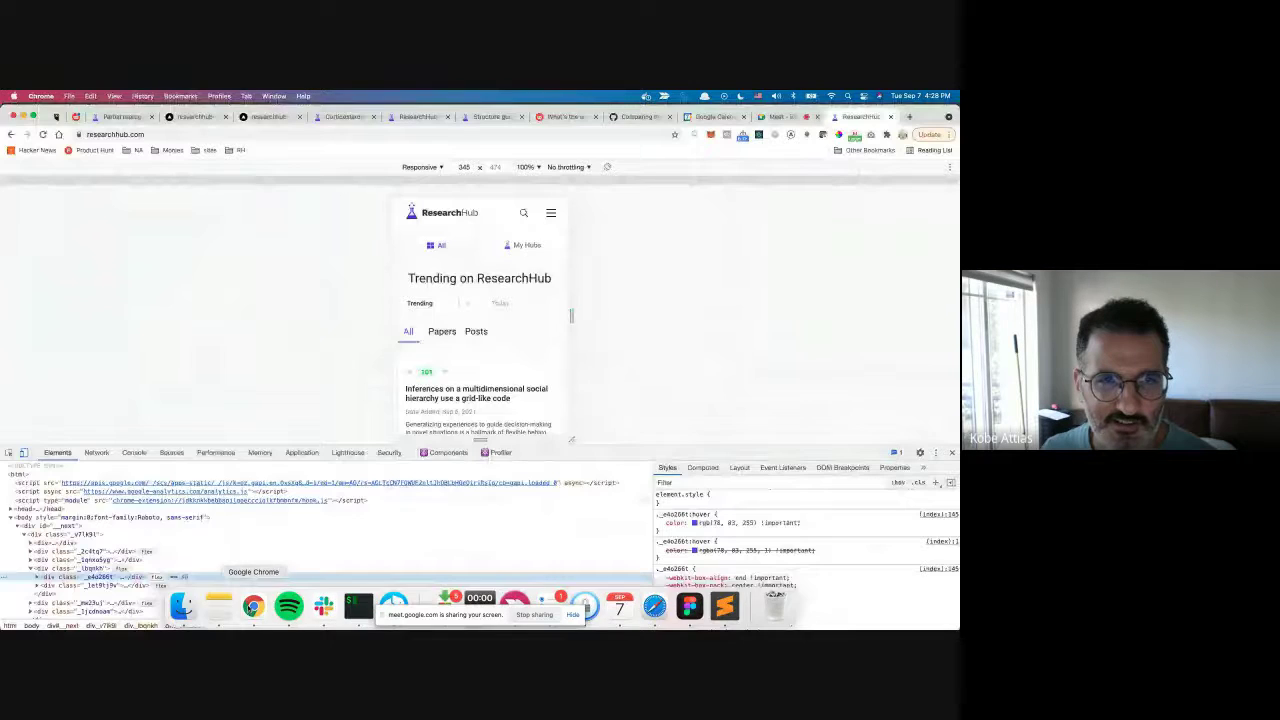
{"action": "scroll", "coordinate": [521, 307], "scroll_direction": "down", "scroll_amount": 5}
{"action": "scroll", "coordinate": [521, 307], "scroll_direction": "down", "scroll_amount": 2}
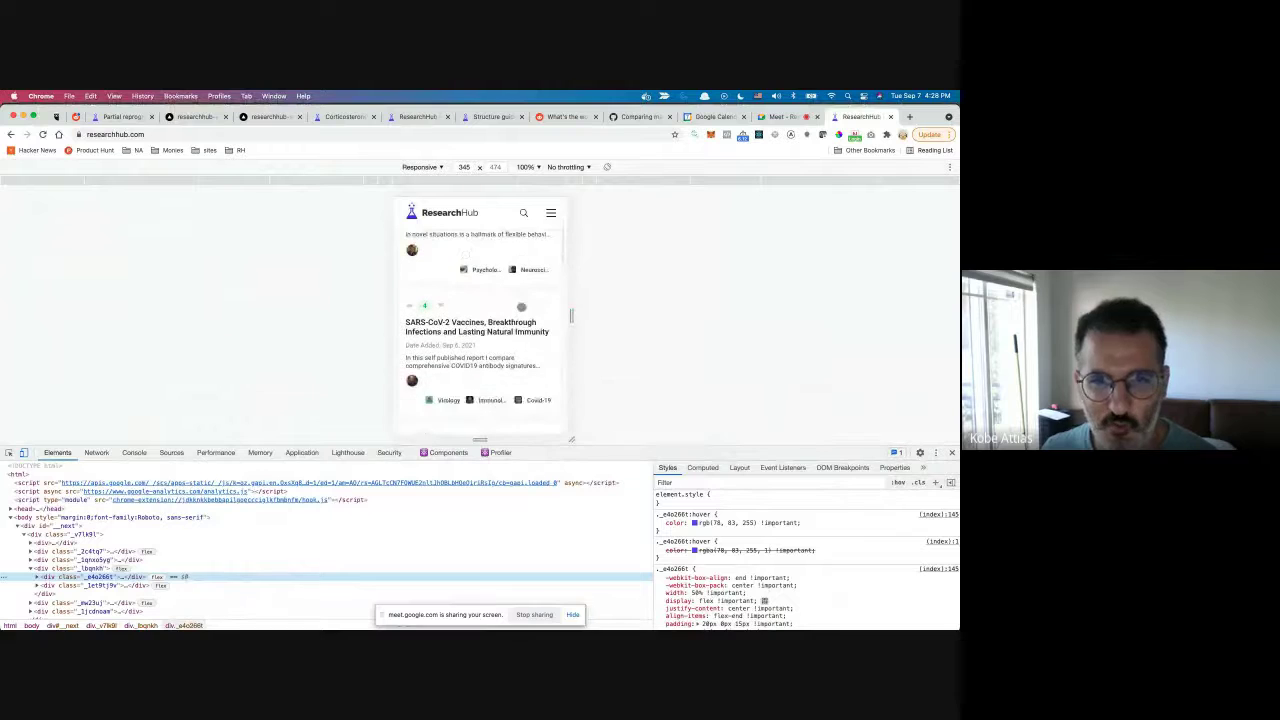
{"action": "scroll", "coordinate": [495, 250], "scroll_direction": "up", "scroll_amount": 2}
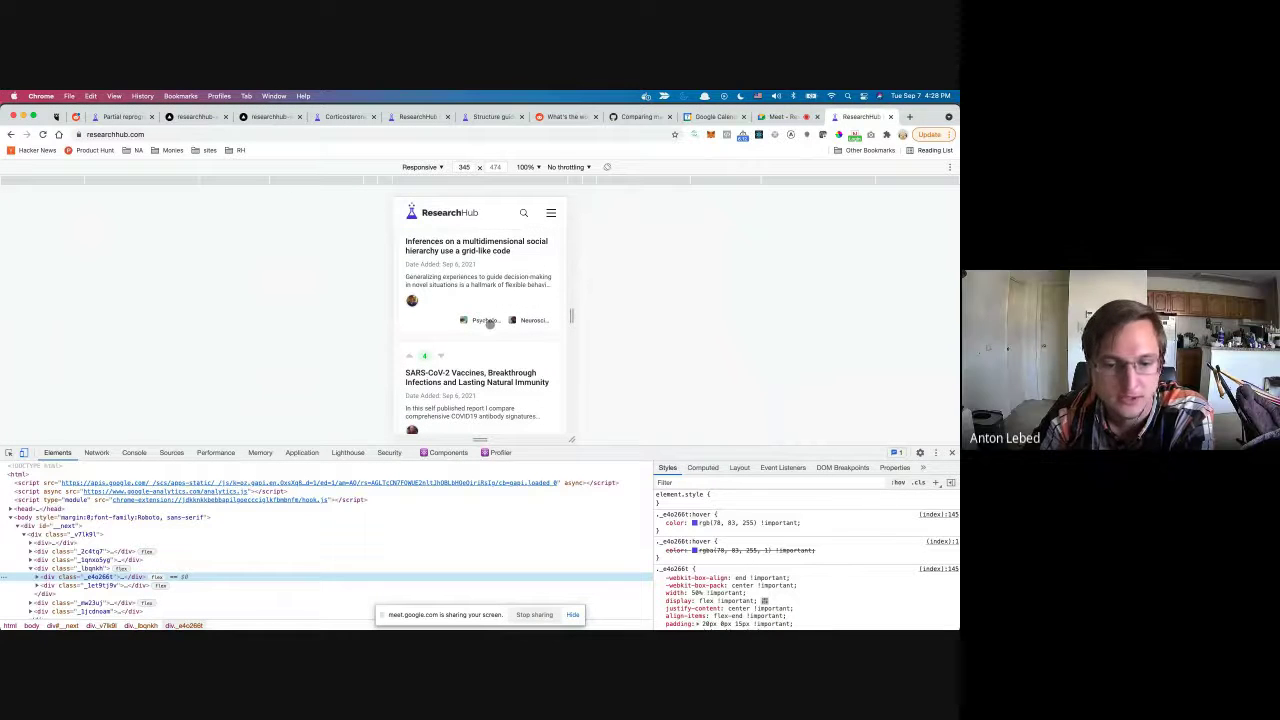
{"action": "scroll", "coordinate": [490, 324], "scroll_direction": "up", "scroll_amount": 3}
{"action": "scroll", "coordinate": [490, 324], "scroll_direction": "down", "scroll_amount": 2}
{"action": "scroll", "coordinate": [490, 324], "scroll_direction": "down", "scroll_amount": 1}
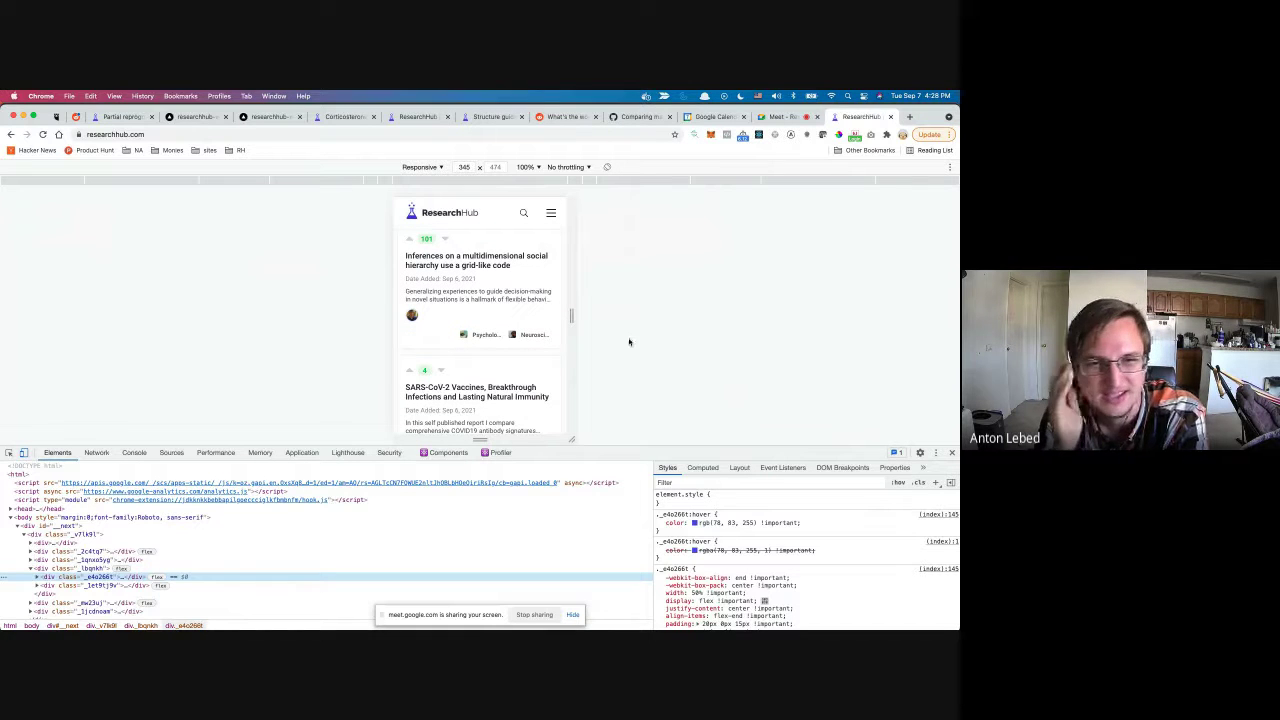
{"action": "scroll", "coordinate": [497, 340], "scroll_direction": "up", "scroll_amount": 3}
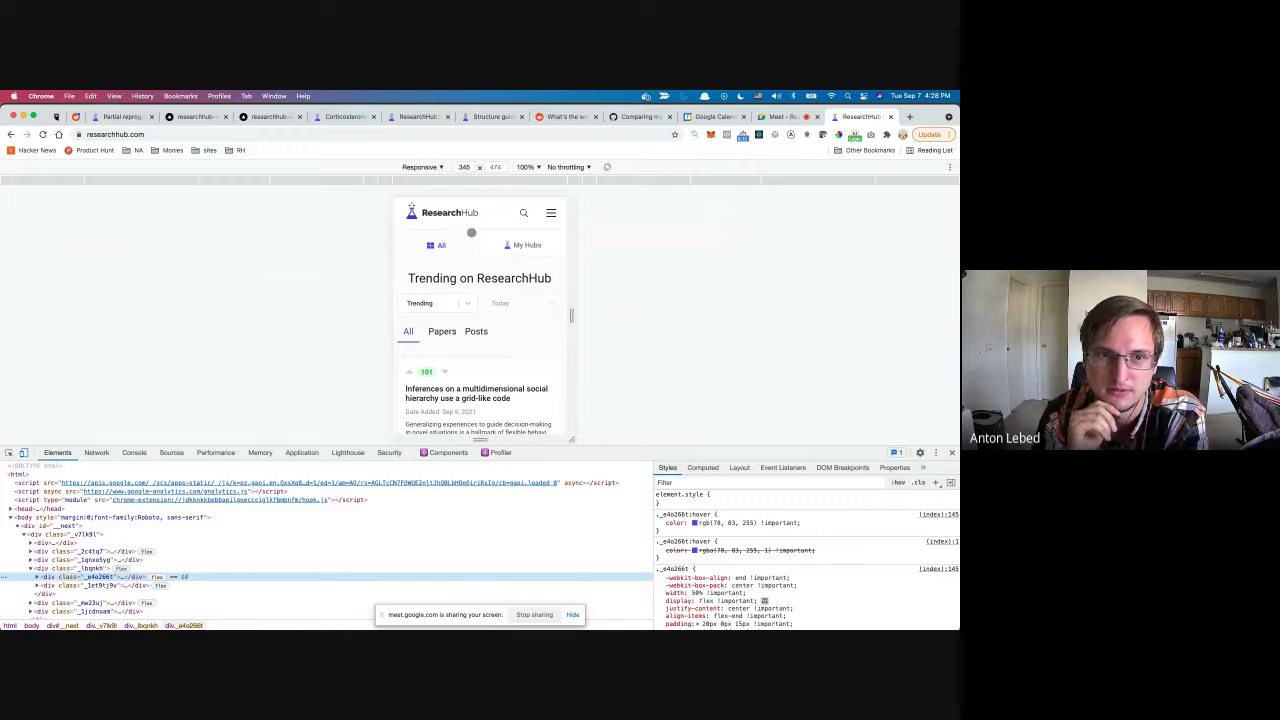
{"action": "scroll", "coordinate": [463, 220], "scroll_direction": "down", "scroll_amount": 2}
{"action": "scroll", "coordinate": [462, 220], "scroll_direction": "down", "scroll_amount": 4}
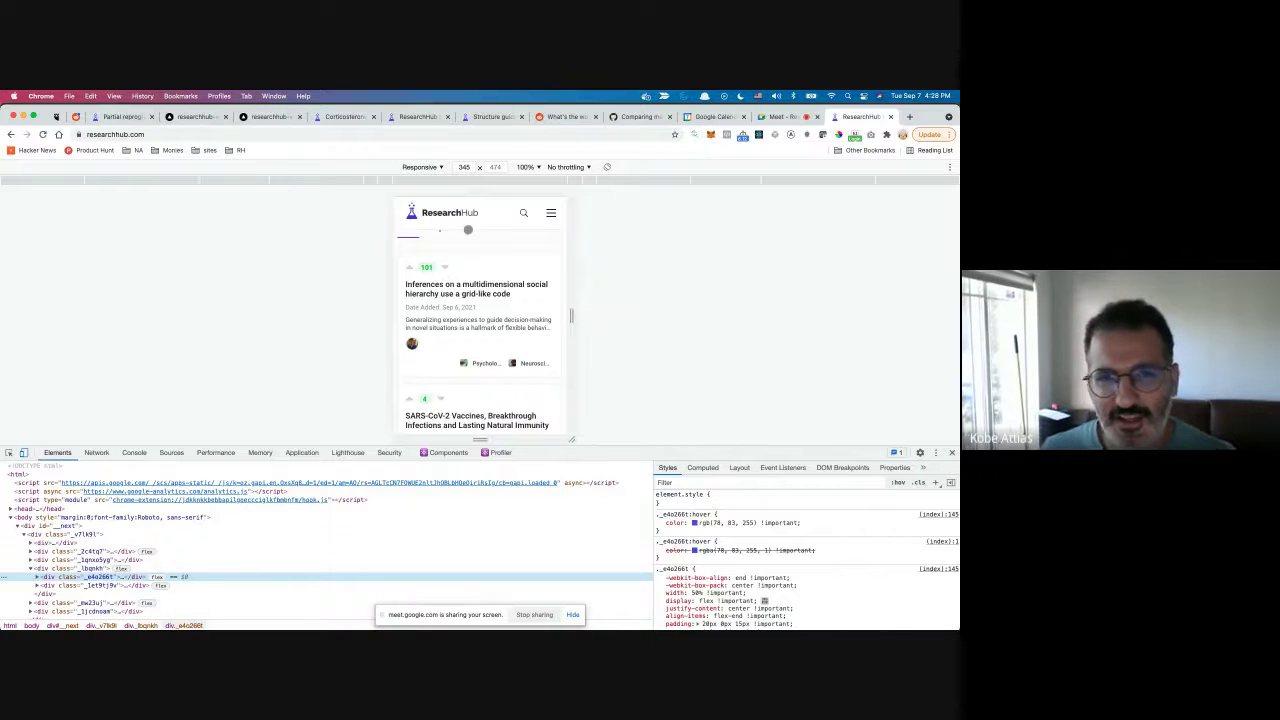
Inspect the ResearchHub logo element in the mobile header and review the paper cards further down the feed.
{"action": "key", "text": "super+shift+c"}
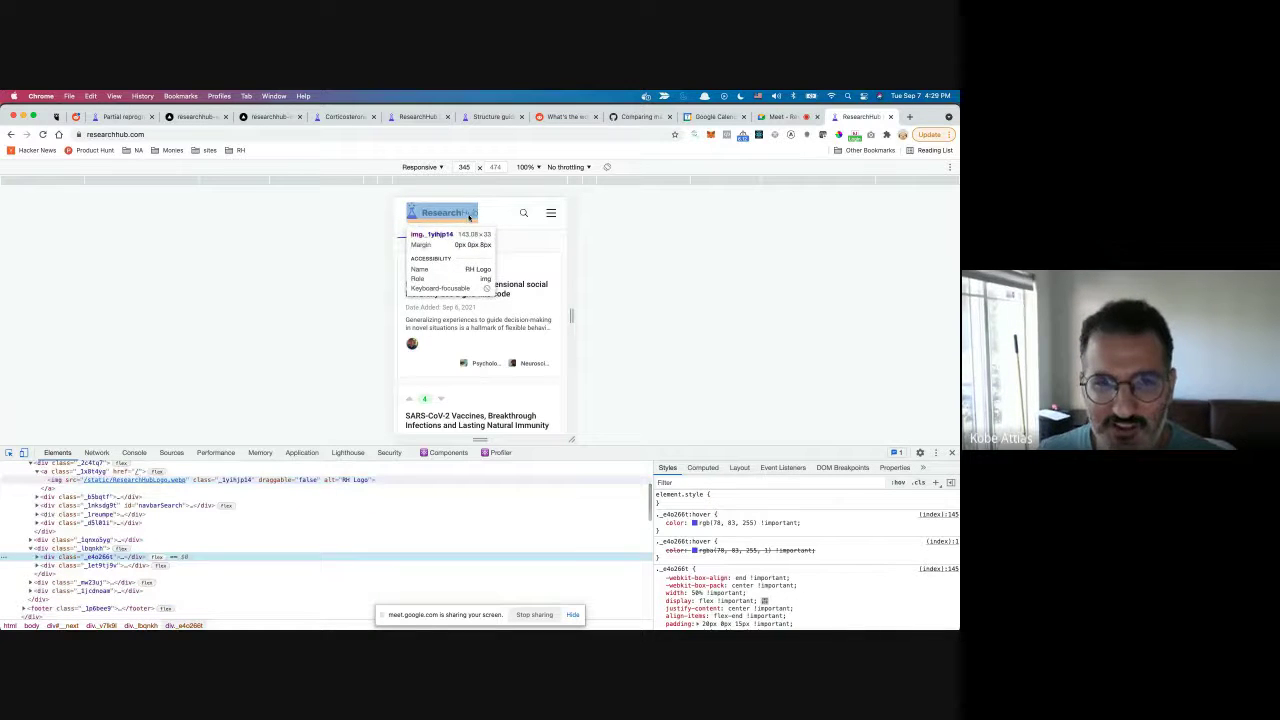
{"action": "left_click", "coordinate": [440, 228]}
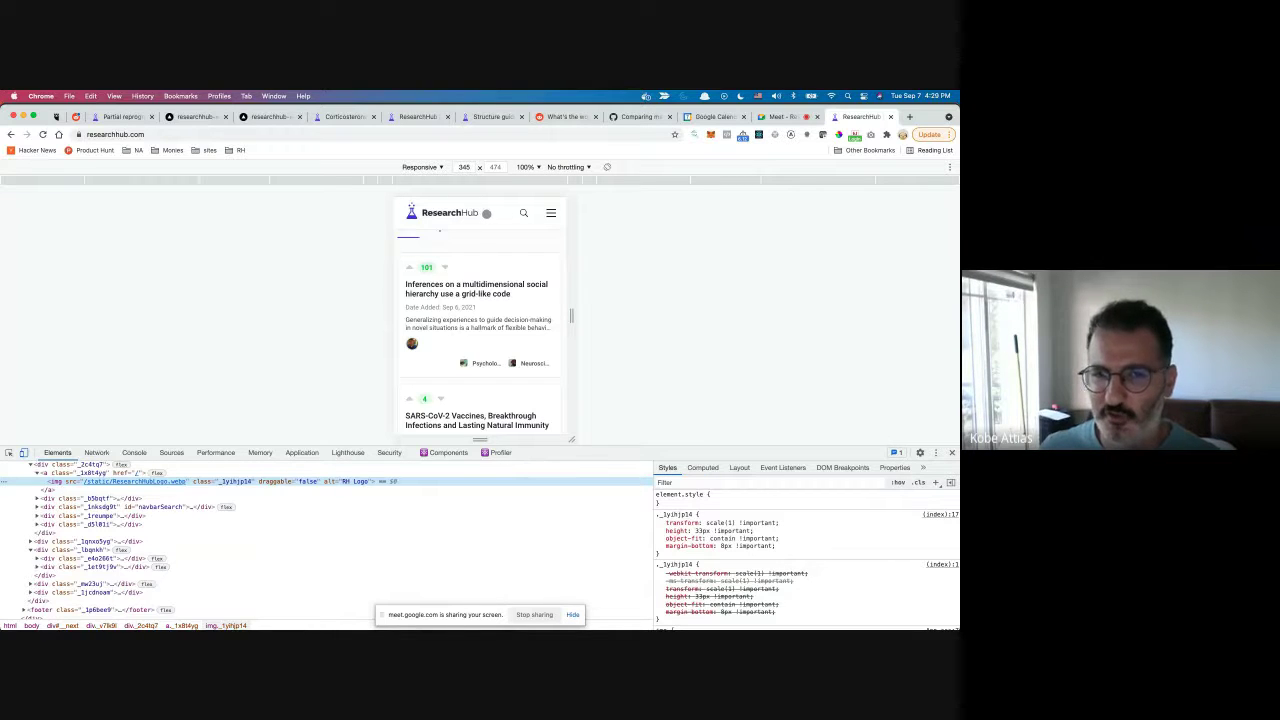
{"action": "scroll", "coordinate": [484, 255], "scroll_direction": "down", "scroll_amount": 5}
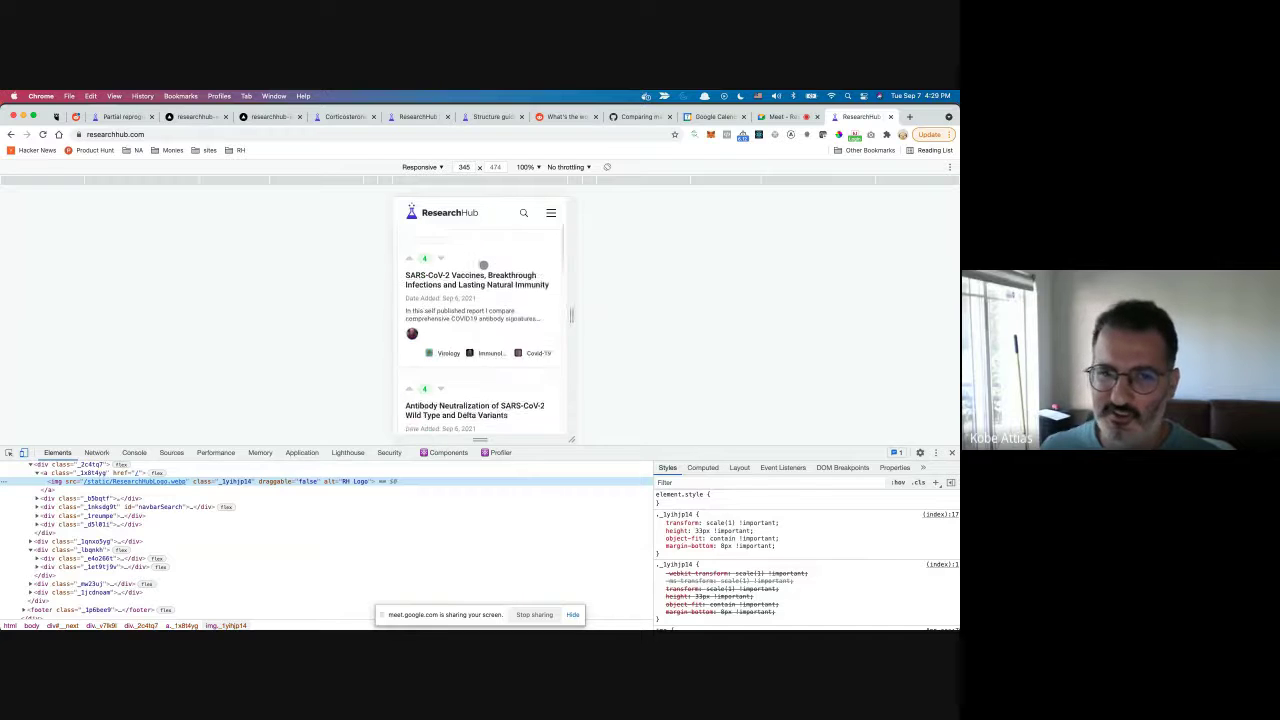
{"action": "scroll", "coordinate": [484, 265], "scroll_direction": "up", "scroll_amount": 10}
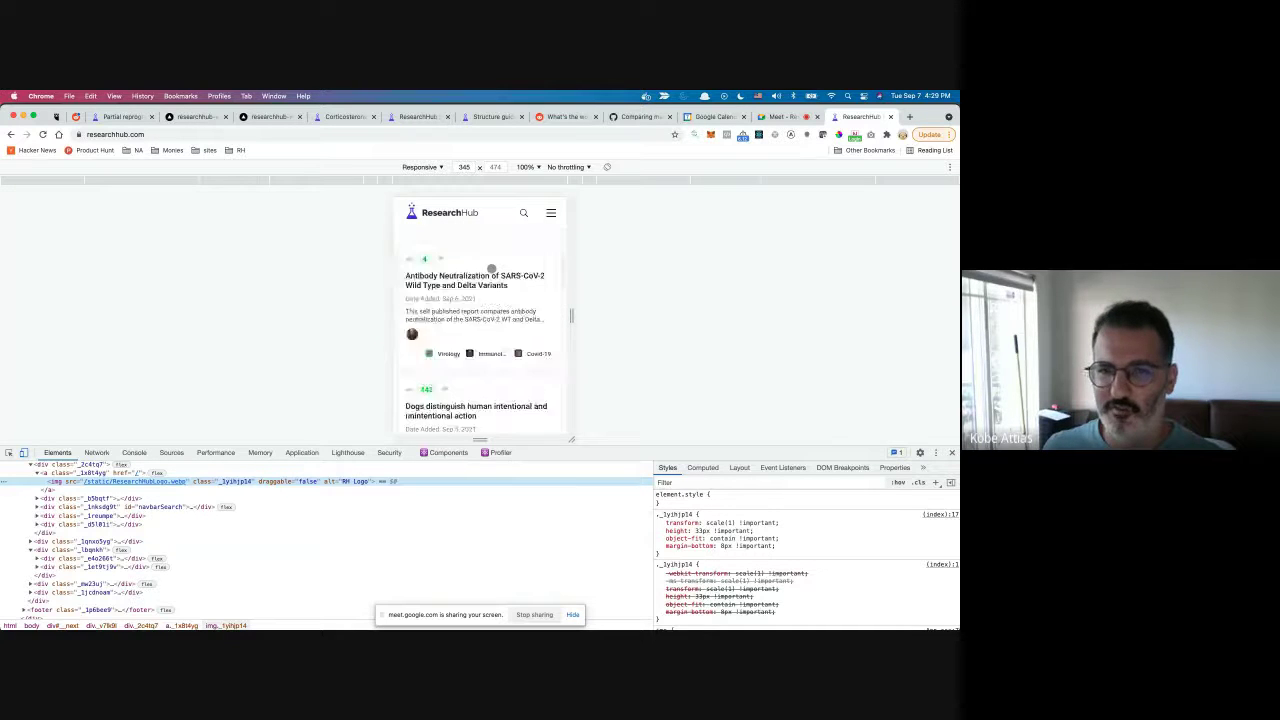
{"action": "scroll", "coordinate": [491, 268], "scroll_direction": "down", "scroll_amount": 5}
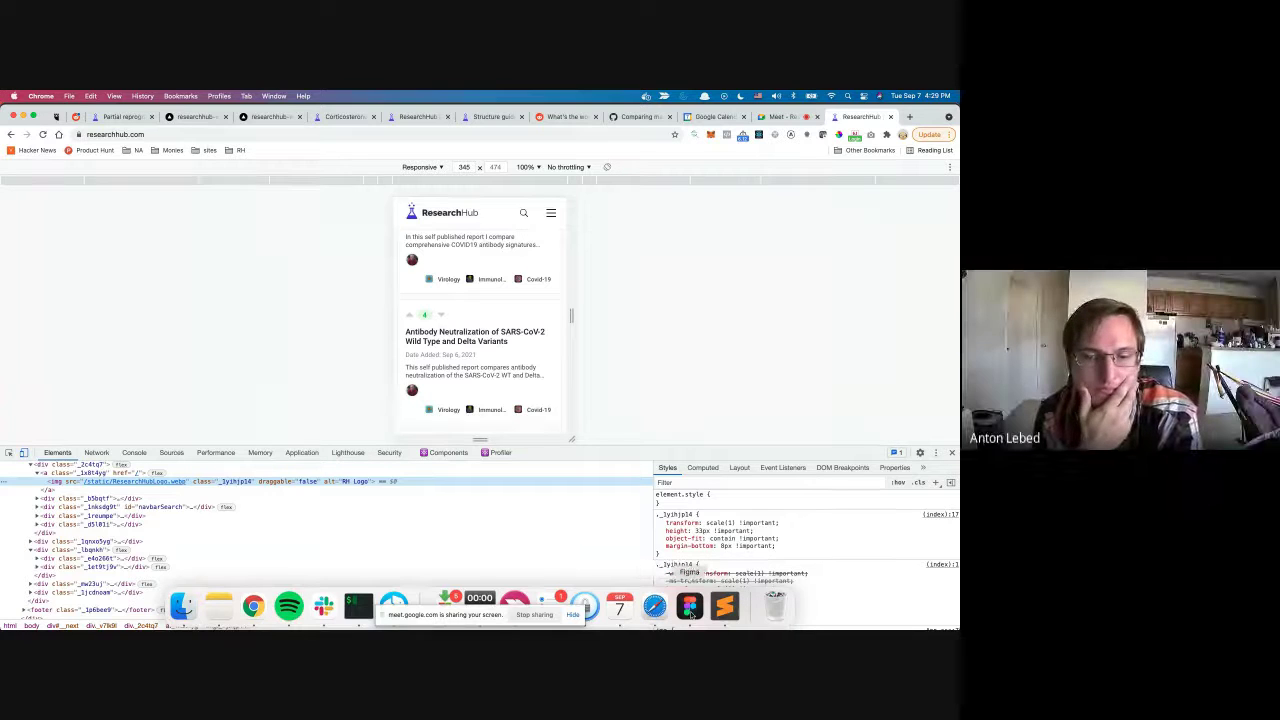
Switch to Figma and compare the Option 2 feeds with the Hover variant and the neighbouring feed with counted tabs.
{"action": "left_click", "coordinate": [689, 606]}
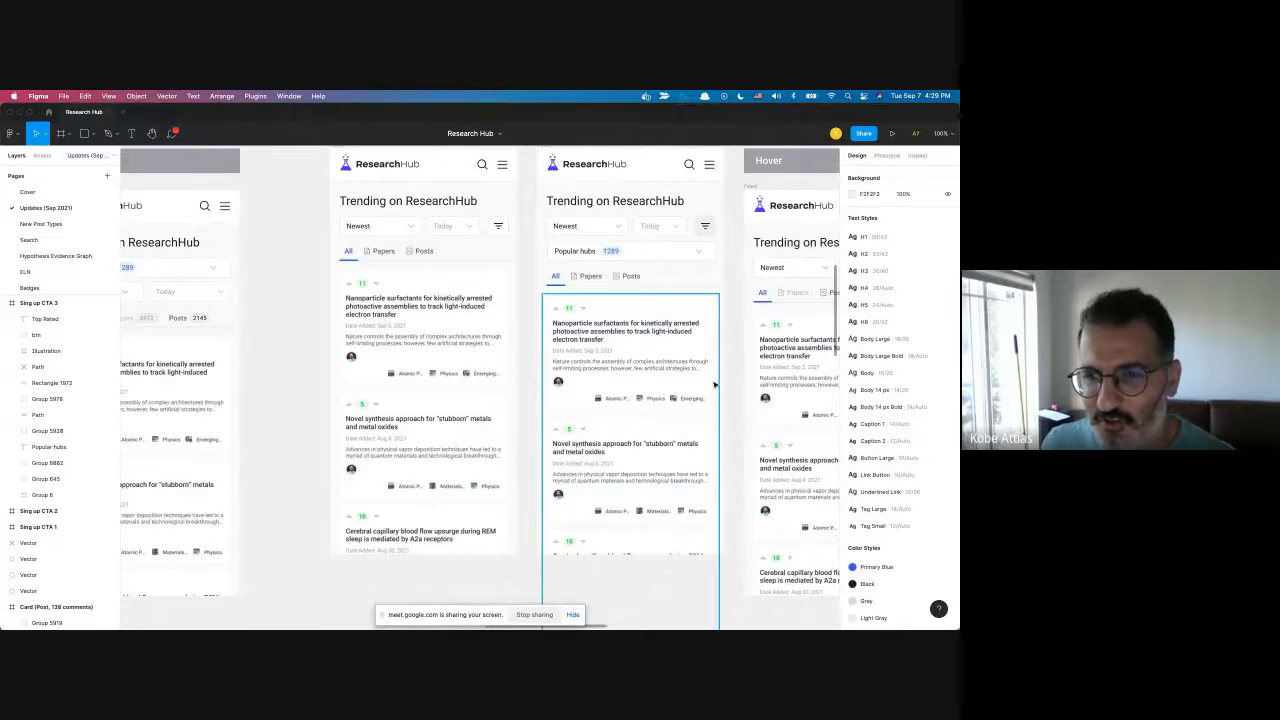
{"action": "scroll", "coordinate": [714, 384], "scroll_direction": "right", "scroll_amount": 5}
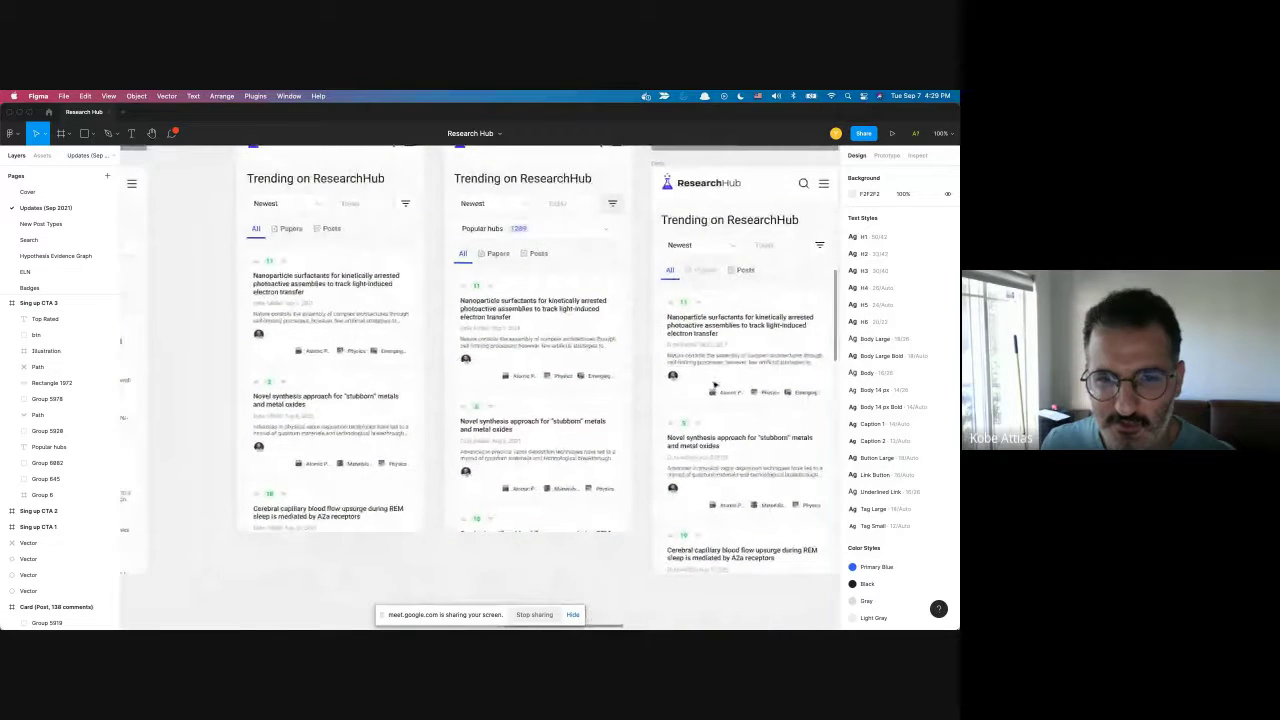
{"action": "scroll", "coordinate": [714, 384], "scroll_direction": "down", "scroll_amount": 3}
{"action": "scroll", "coordinate": [522, 262], "scroll_direction": "left", "scroll_amount": 5}
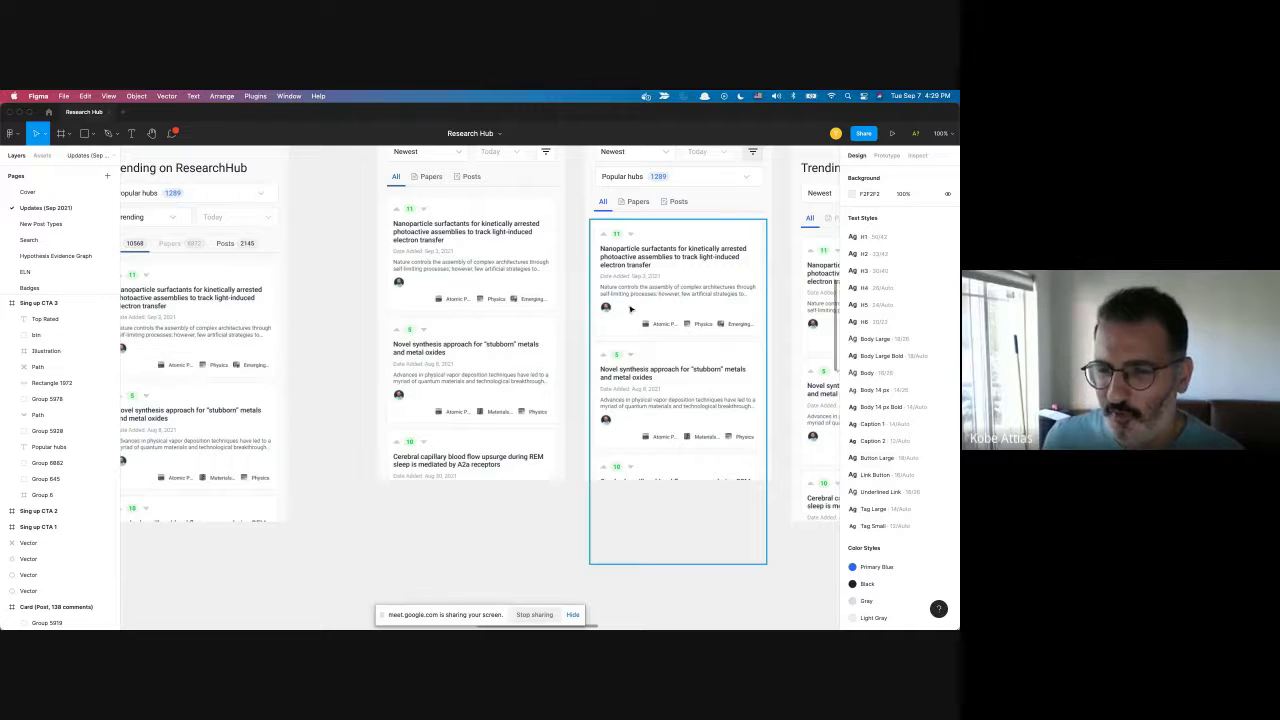
Switch to Chrome, turn off mobile device emulation and look at the paper cards in the desktop ResearchHub feed.
{"action": "key", "text": "super+Tab"}
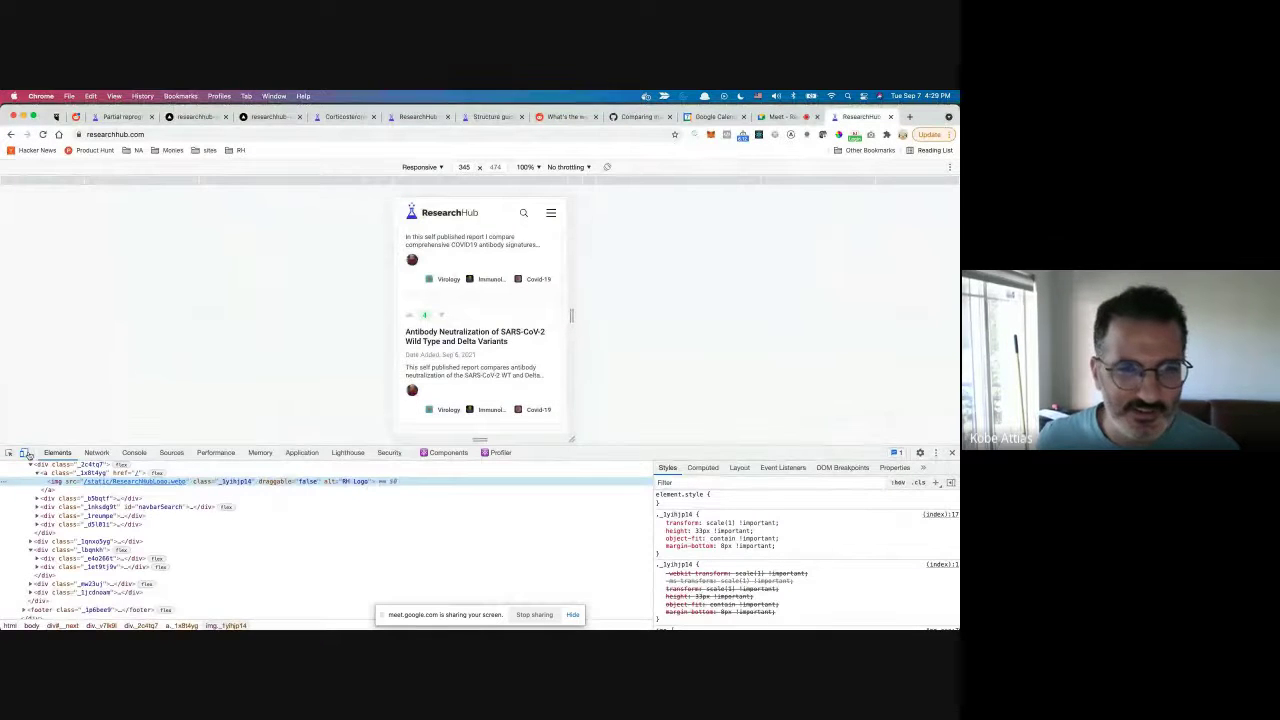
{"action": "left_click", "coordinate": [25, 453]}
{"action": "scroll", "coordinate": [430, 320], "scroll_direction": "down", "scroll_amount": 1}
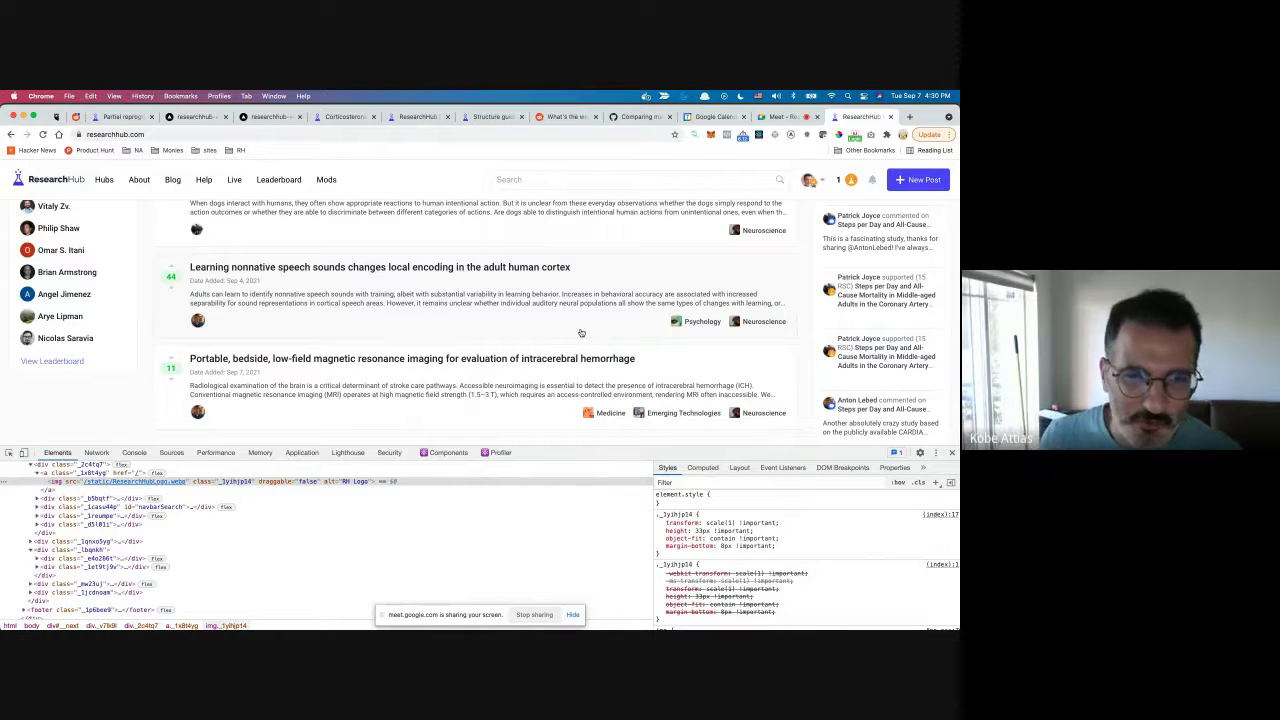
Switch back to Figma and compare the paper card layout in the Option 2 feeds with the neighbouring feed that has counted tabs.
{"action": "key", "text": "super+Tab"}
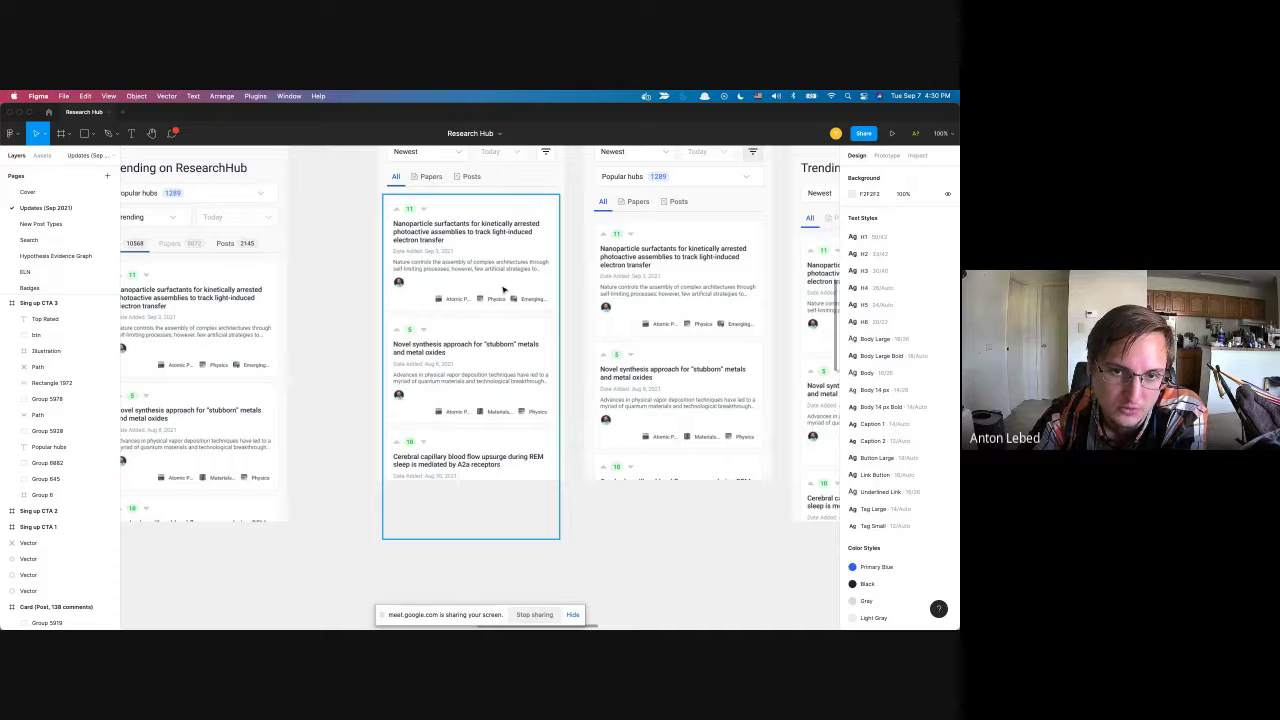
{"action": "scroll", "coordinate": [503, 290], "scroll_direction": "up", "scroll_amount": 1}
{"action": "left_click", "coordinate": [222, 410]}
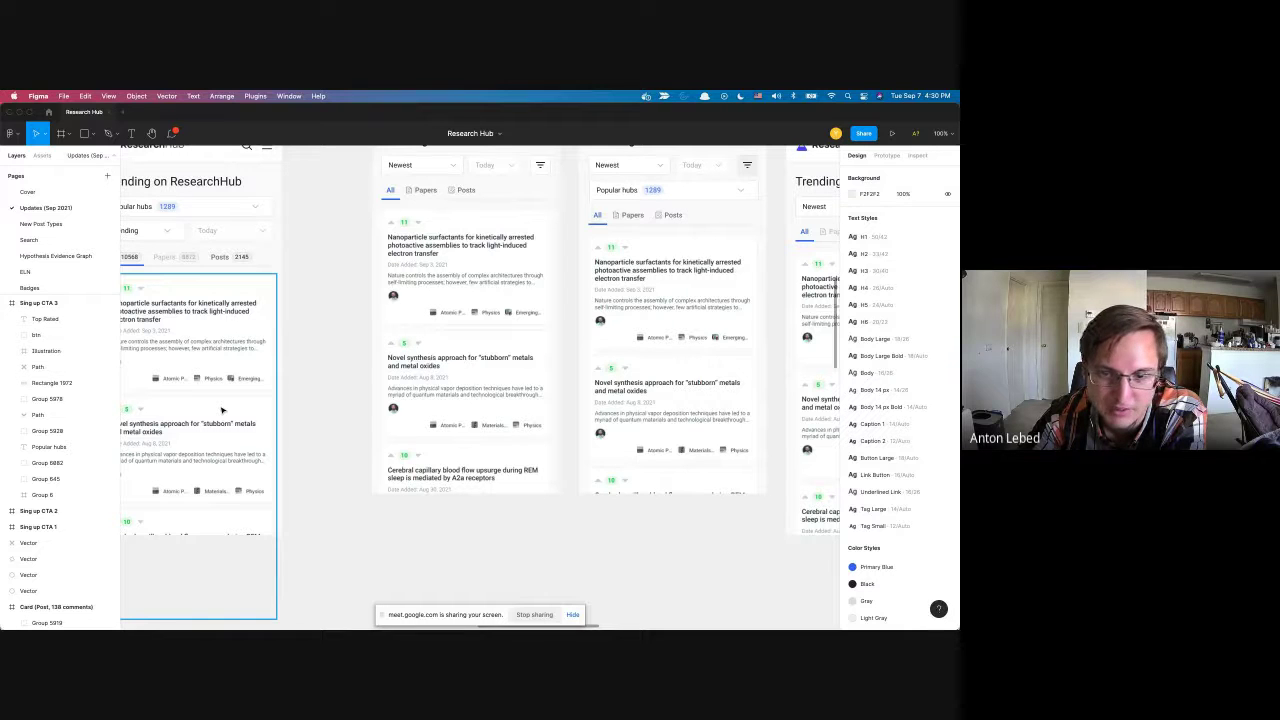
{"action": "key", "text": "Escape"}
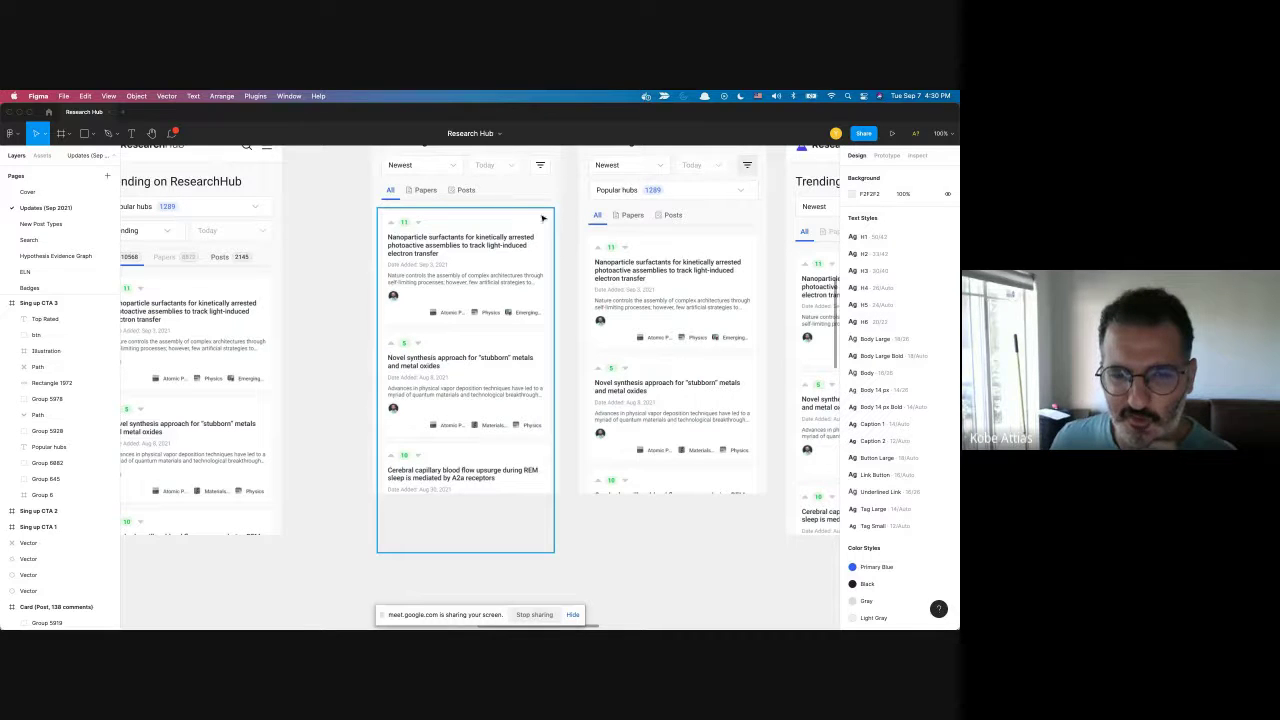
{"action": "scroll", "coordinate": [535, 240], "scroll_direction": "down", "scroll_amount": 2}
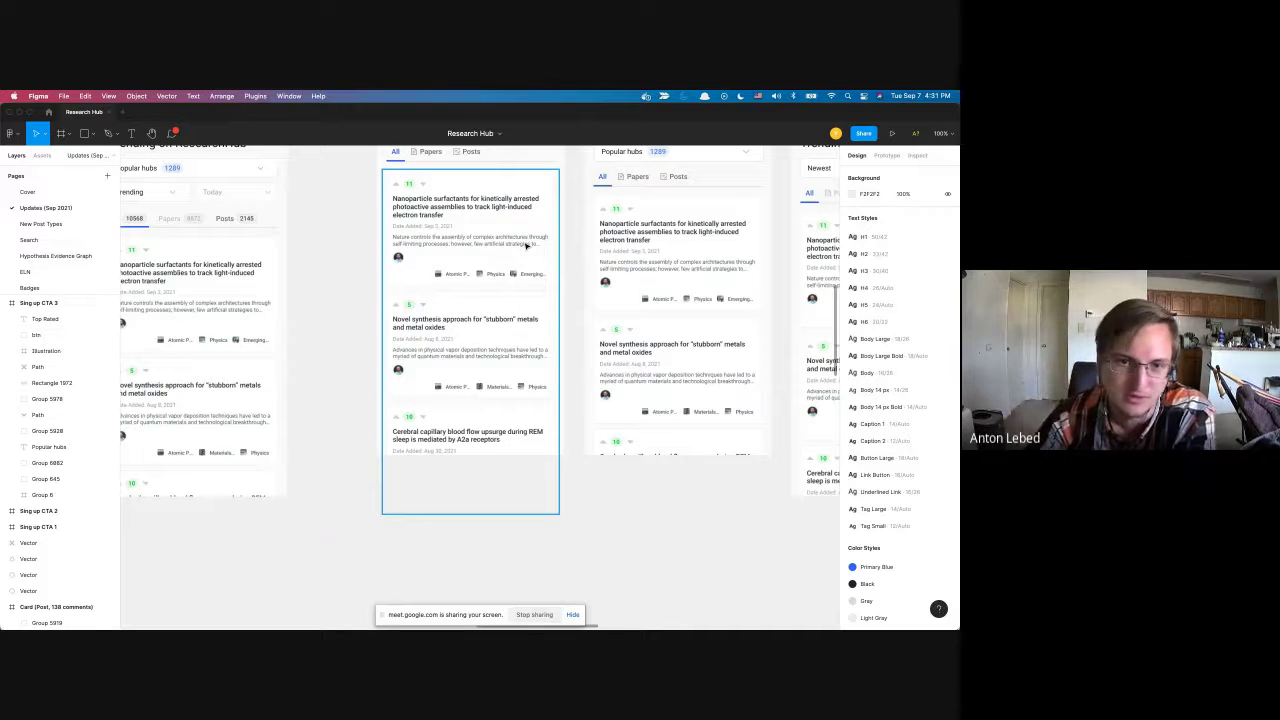
Switch to Chrome and inspect the abstract element of the "Learning nonnative speech sounds" paper card.
{"action": "mouse_move", "coordinate": [318, 620]}
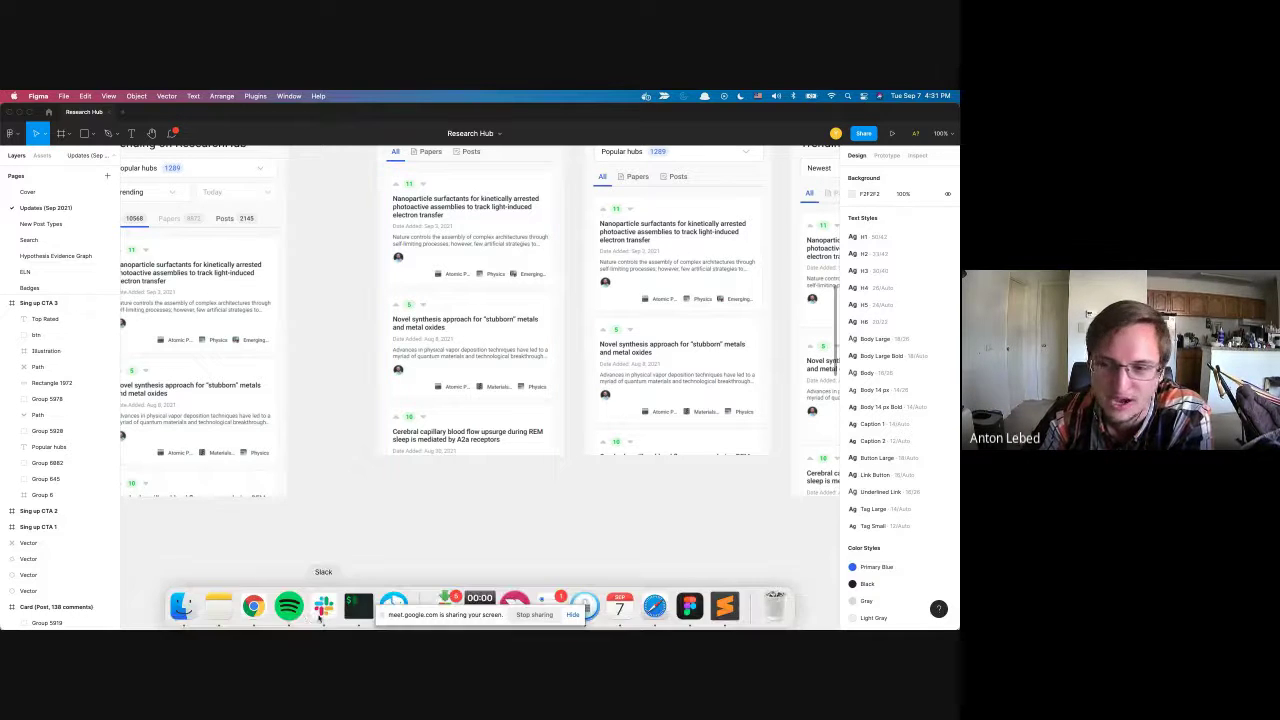
{"action": "left_click", "coordinate": [255, 608]}
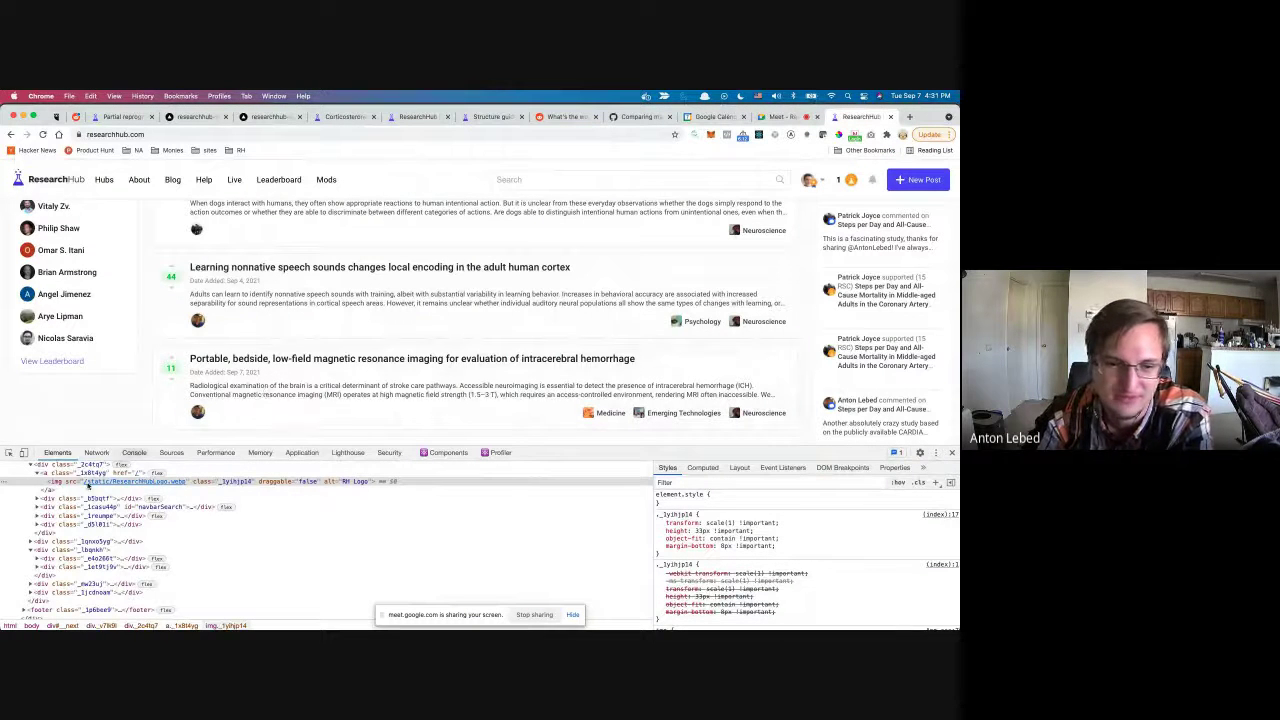
{"action": "left_click", "coordinate": [8, 454]}
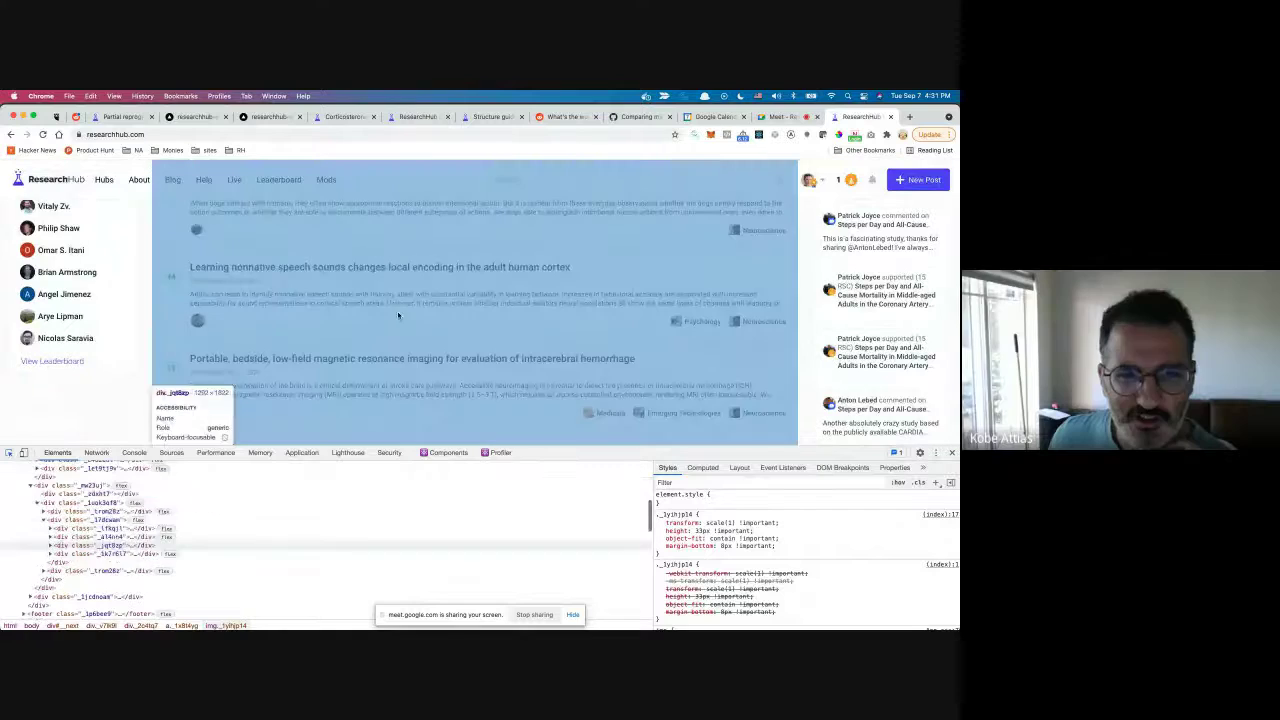
{"action": "left_click", "coordinate": [405, 302]}
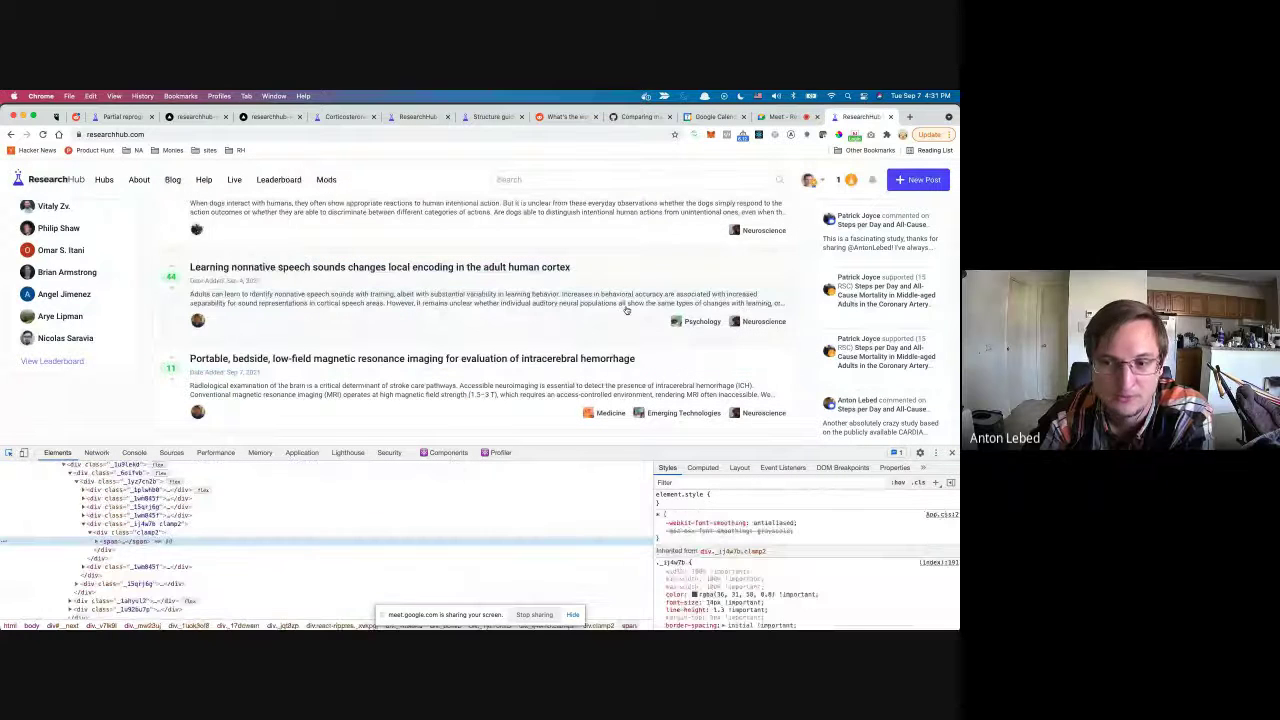
{"action": "scroll", "coordinate": [608, 416], "scroll_direction": "up", "scroll_amount": 1}
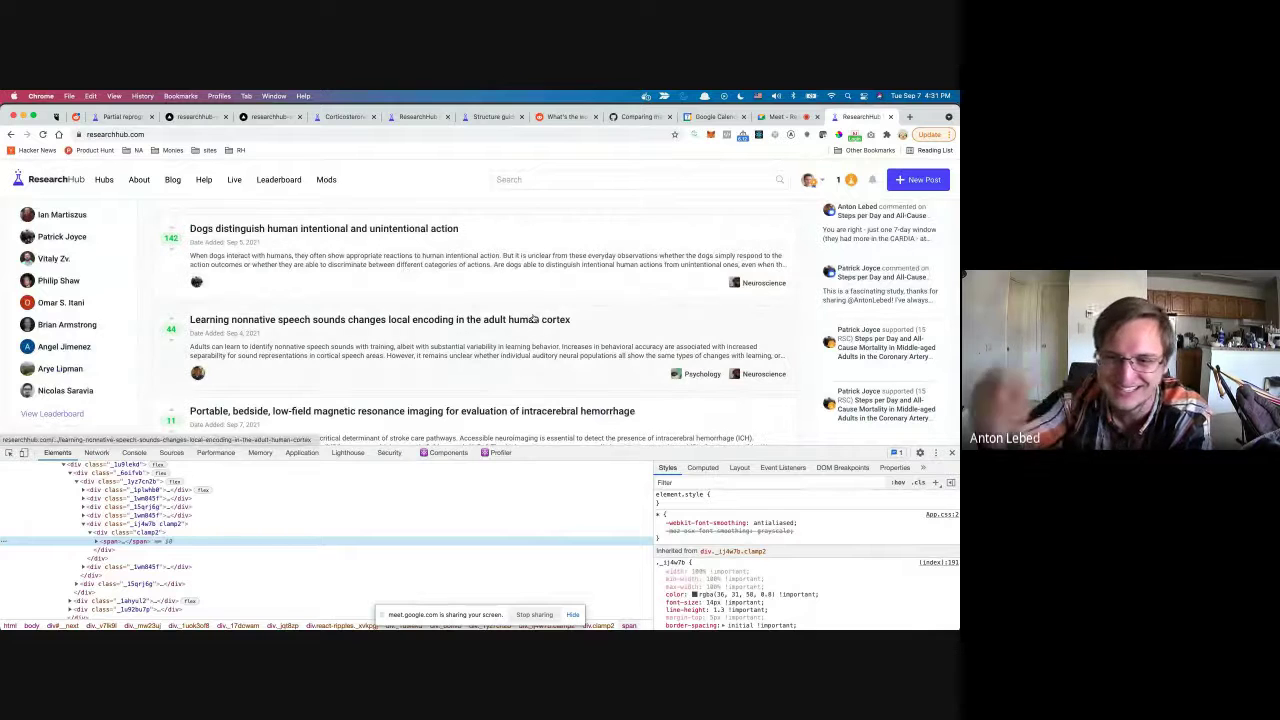
Inspect the "Dogs distinguish human intentional and unintentional action" abstract and add display: none to the shared clamp2 style rule to hide card abstracts.
{"action": "left_click", "coordinate": [8, 452]}
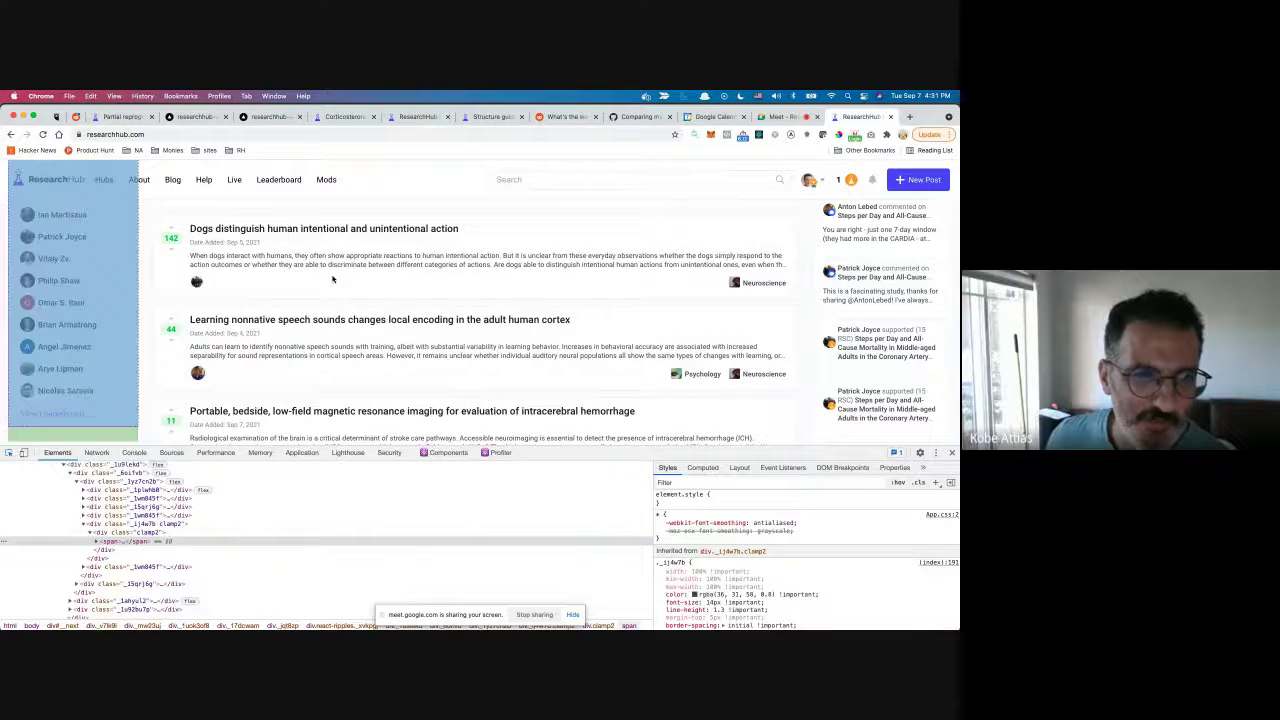
{"action": "left_click", "coordinate": [343, 265]}
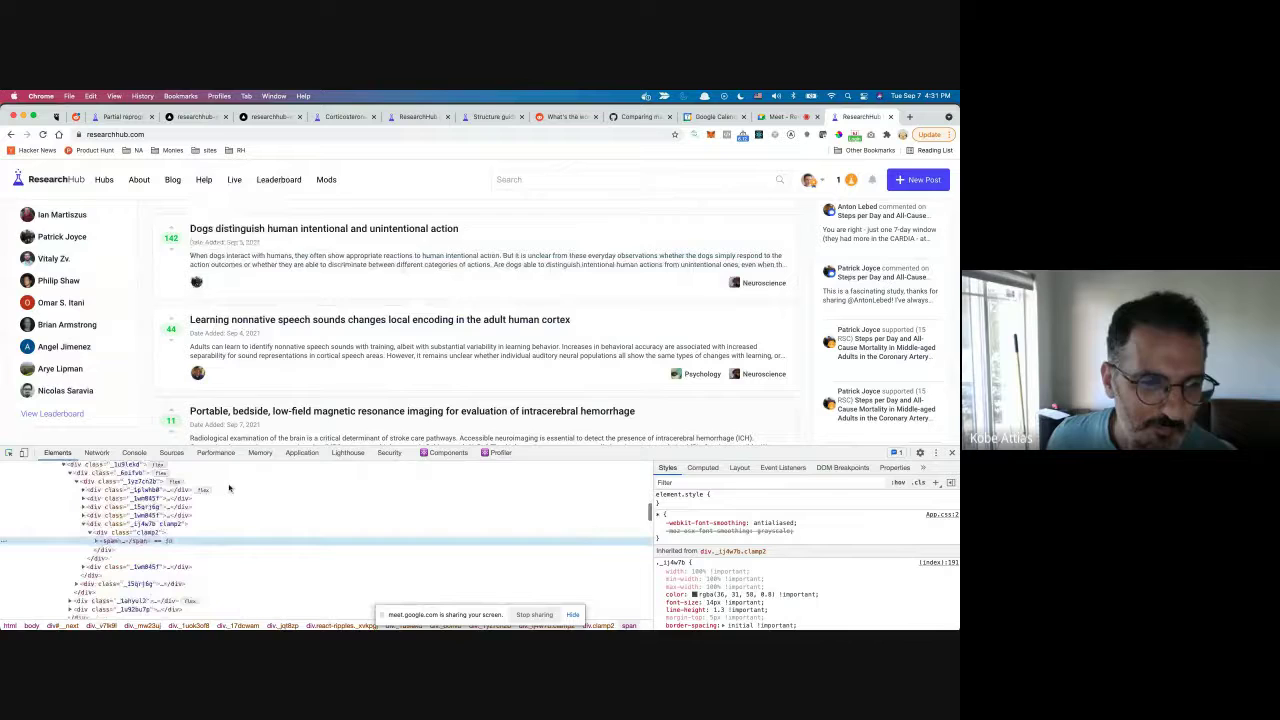
{"action": "left_click", "coordinate": [133, 524]}
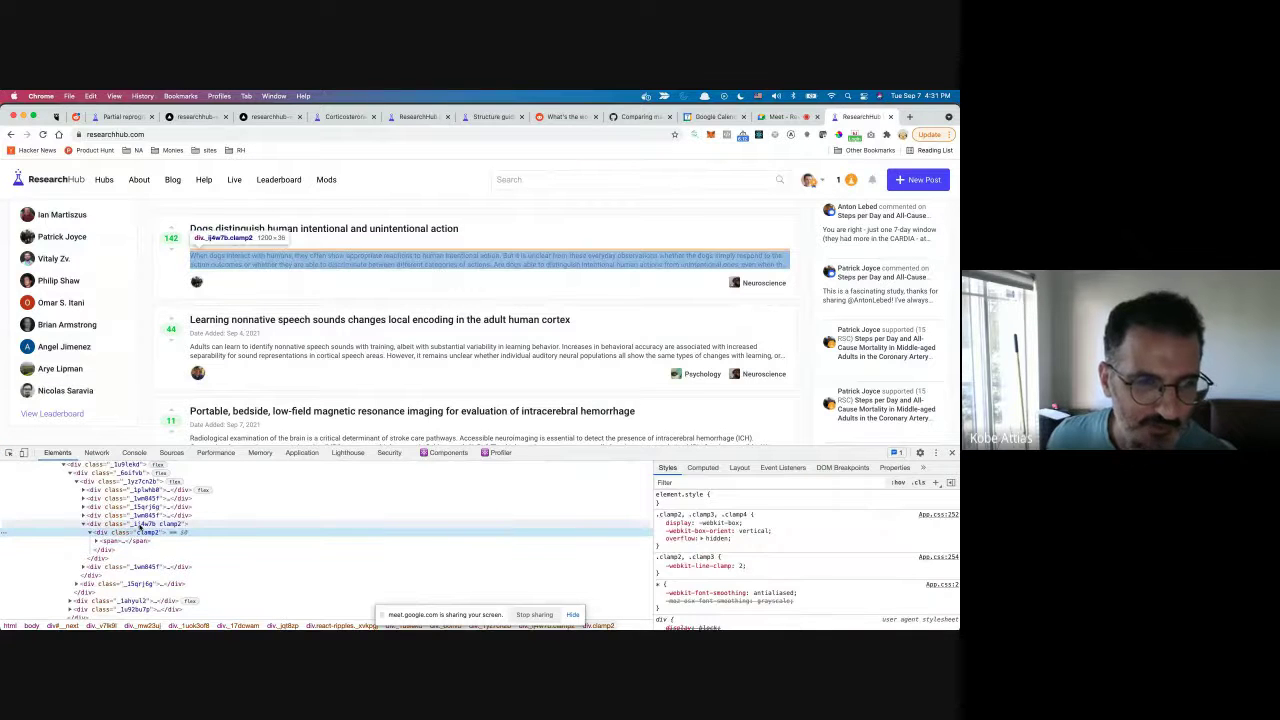
{"action": "left_click", "coordinate": [768, 540]}
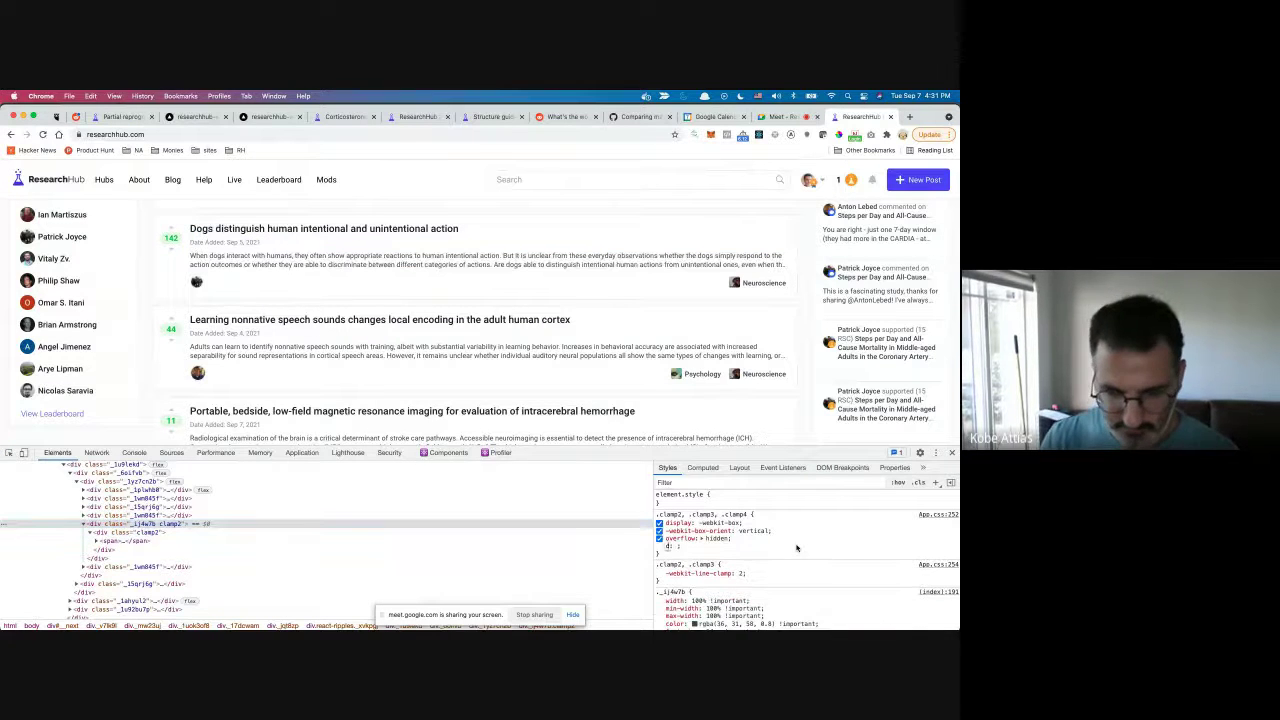
{"action": "type", "text": "display"}
{"action": "key", "text": "Tab"}
{"action": "type", "text": "none"}
{"action": "key", "text": "Return"}
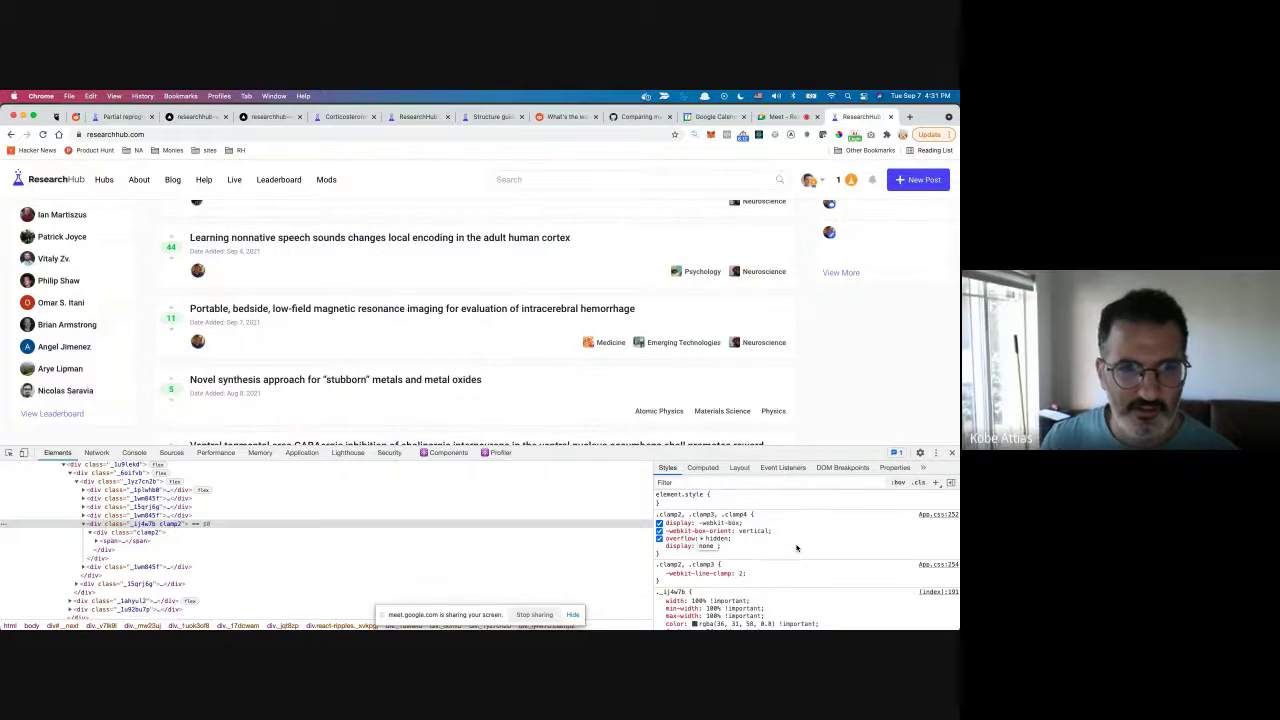
Shrink the developer tools pane and review the feed's paper cards without their abstracts.
{"action": "scroll", "coordinate": [630, 425], "scroll_direction": "down", "scroll_amount": 2}
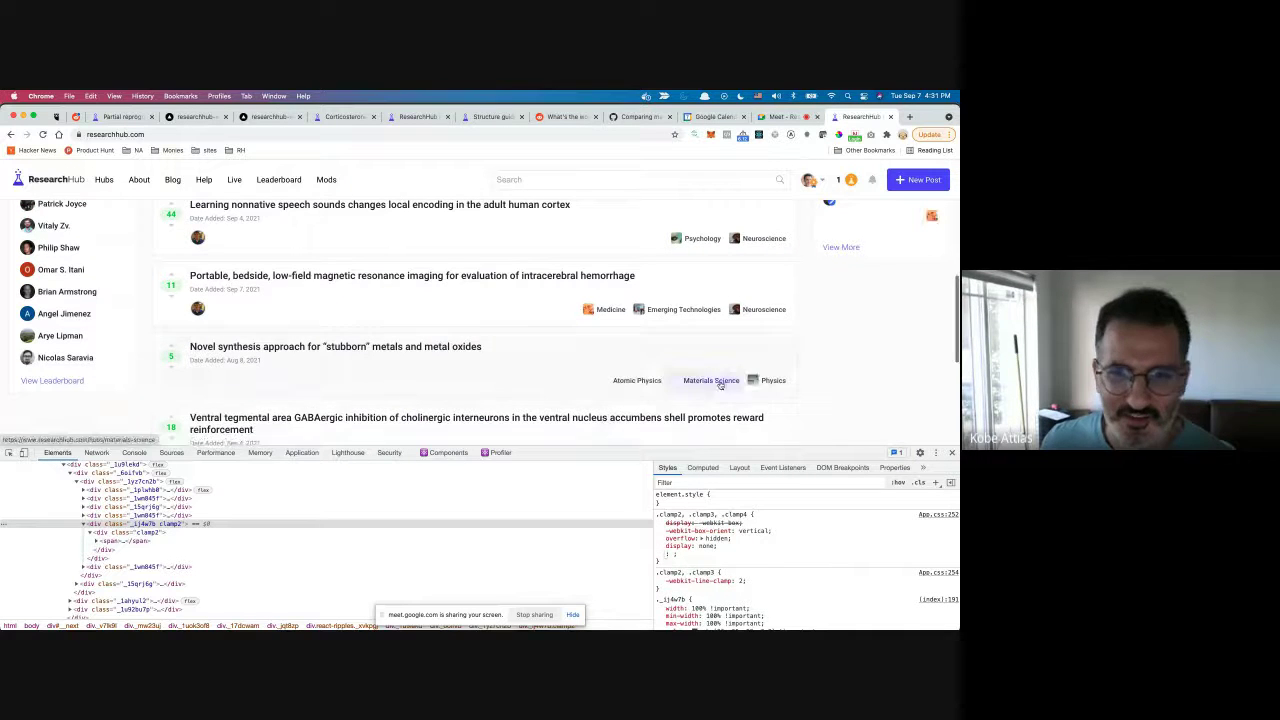
{"action": "left_click_drag", "start_coordinate": [848, 449], "coordinate": [848, 558]}
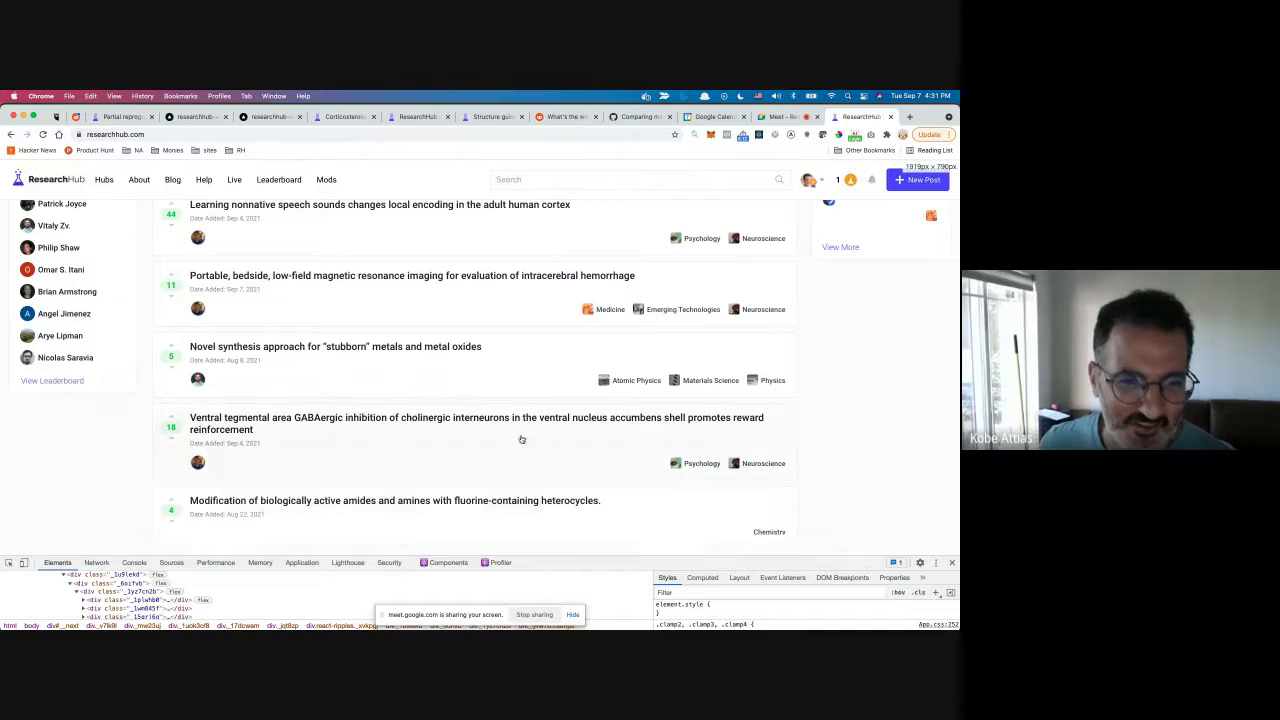
{"action": "scroll", "coordinate": [520, 439], "scroll_direction": "down", "scroll_amount": 2}
{"action": "scroll", "coordinate": [520, 439], "scroll_direction": "up", "scroll_amount": 5}
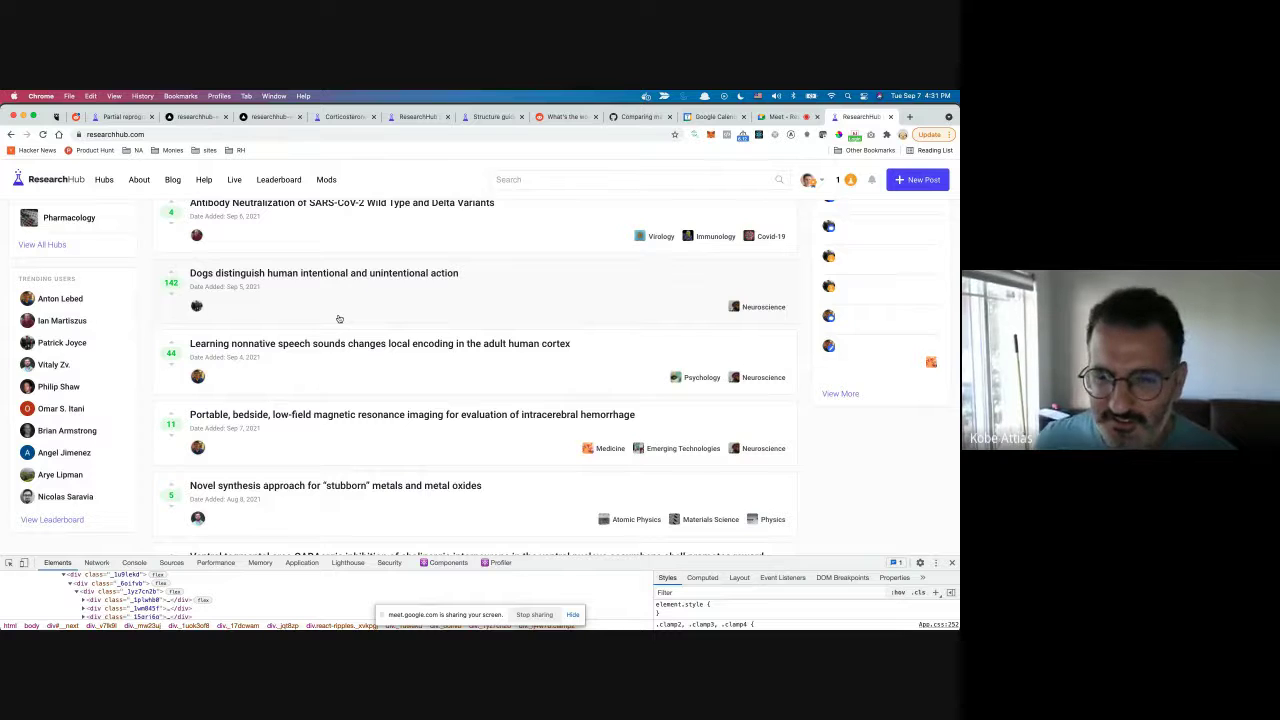
{"action": "scroll", "coordinate": [339, 318], "scroll_direction": "up", "scroll_amount": 2}
{"action": "scroll", "coordinate": [339, 318], "scroll_direction": "up", "scroll_amount": 3}
{"action": "scroll", "coordinate": [339, 318], "scroll_direction": "down", "scroll_amount": 4}
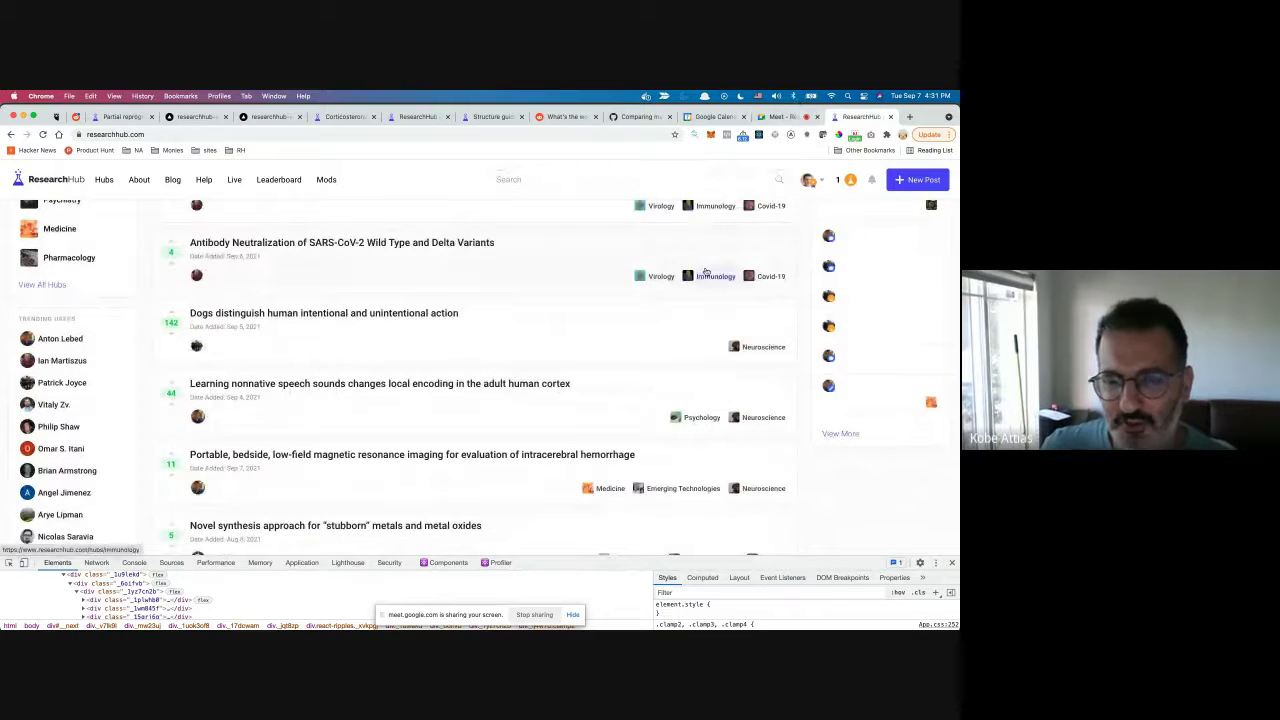
{"action": "key", "text": "super+Tab"}
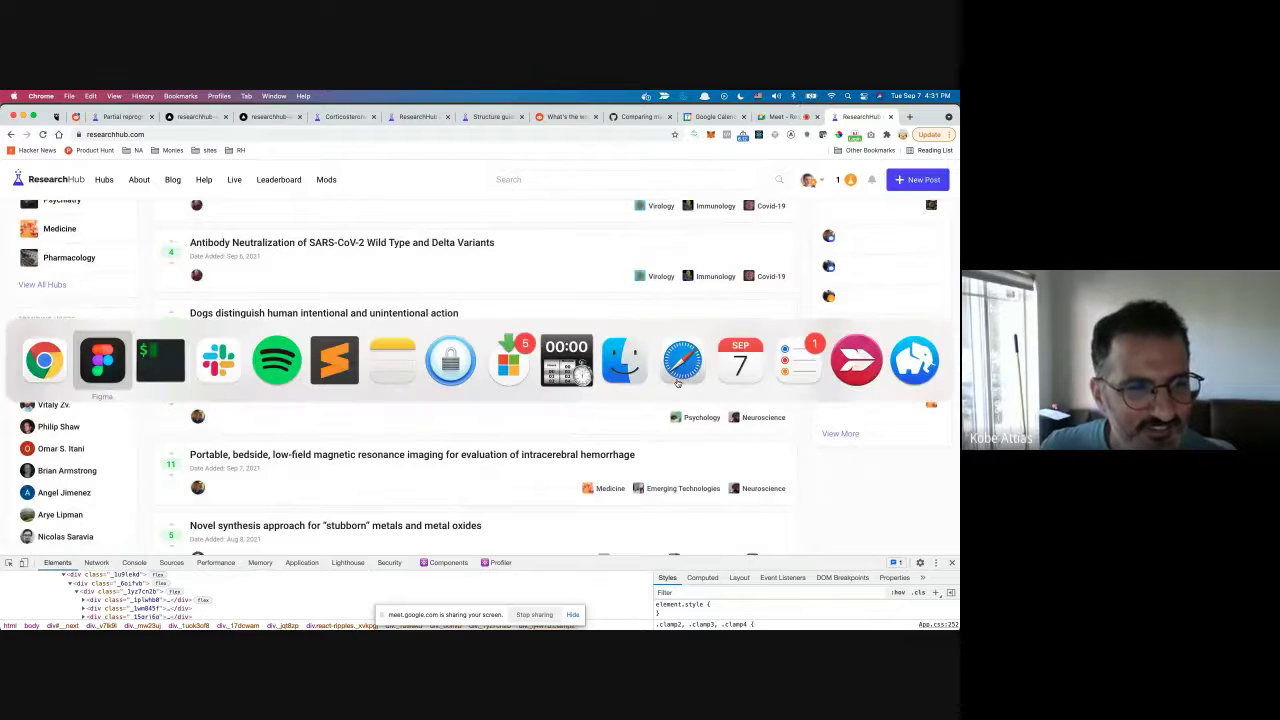
{"action": "key", "text": "super+Tab"}
{"action": "key", "text": "super+Tab"}
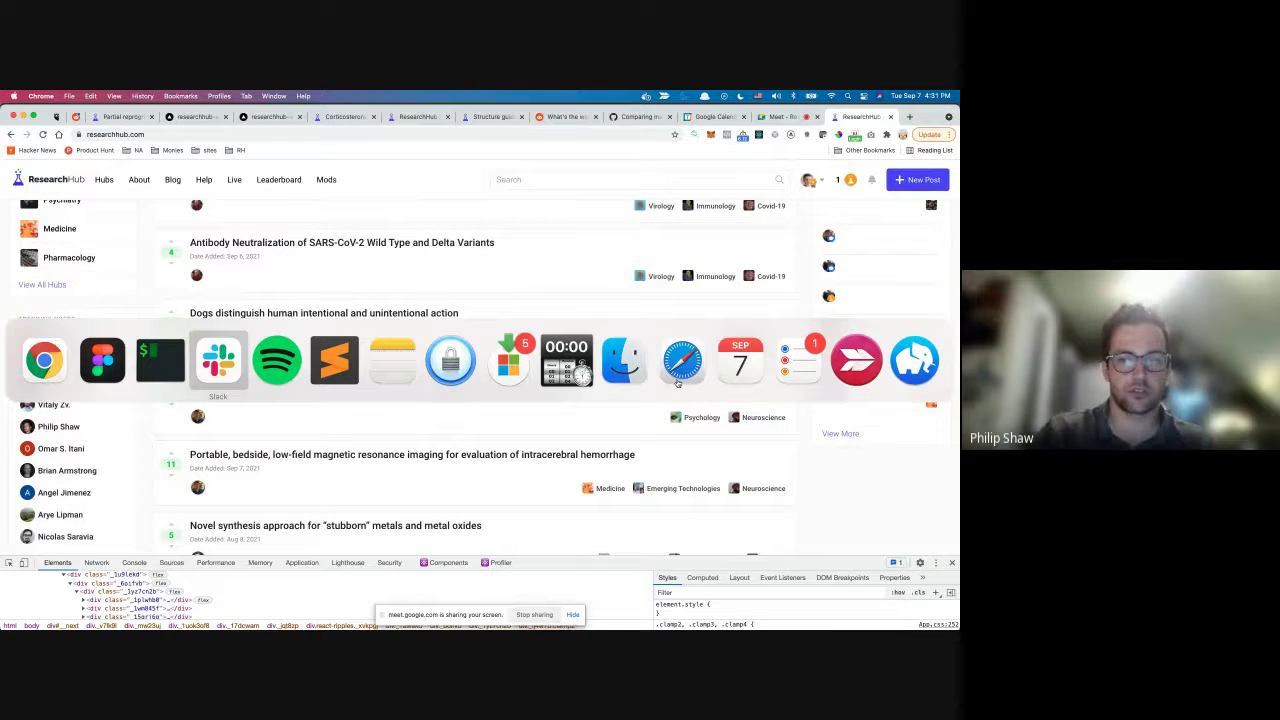
{"action": "key", "text": "super+shift+Tab"}
{"action": "key", "text": "super+shift+Tab"}
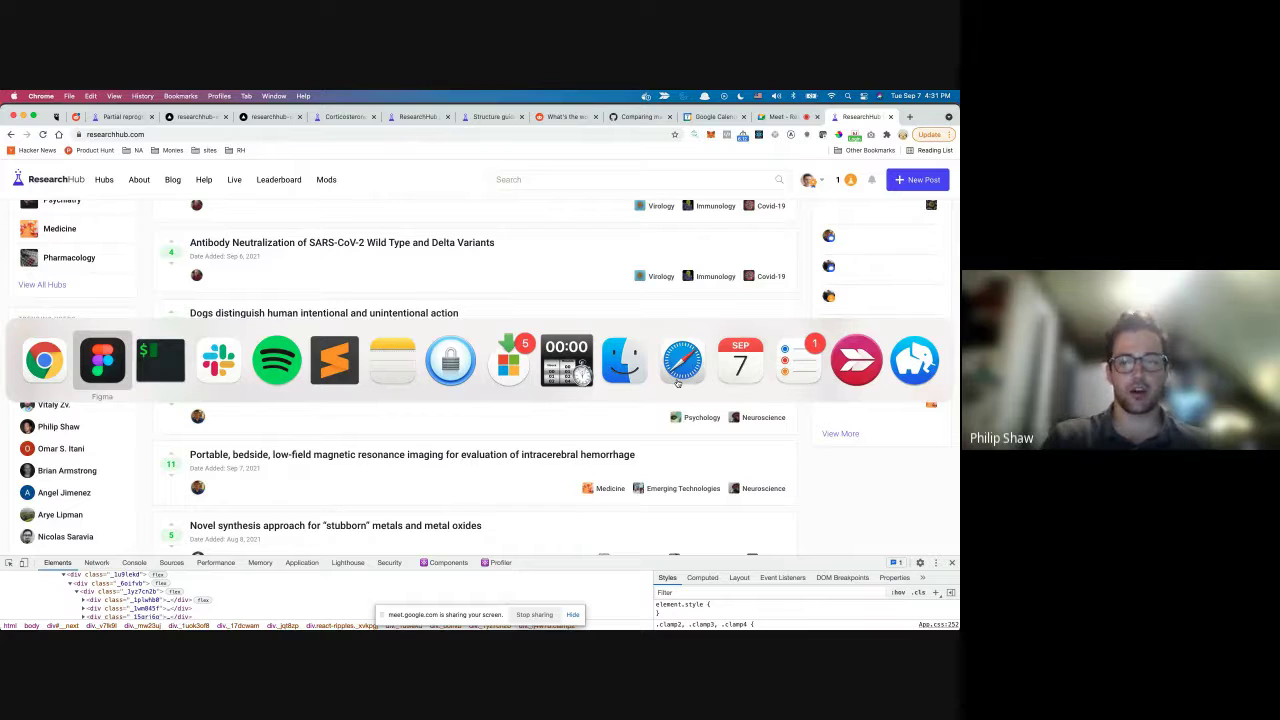
{"action": "key", "text": "super+Tab"}
{"action": "key", "text": "super+Tab"}
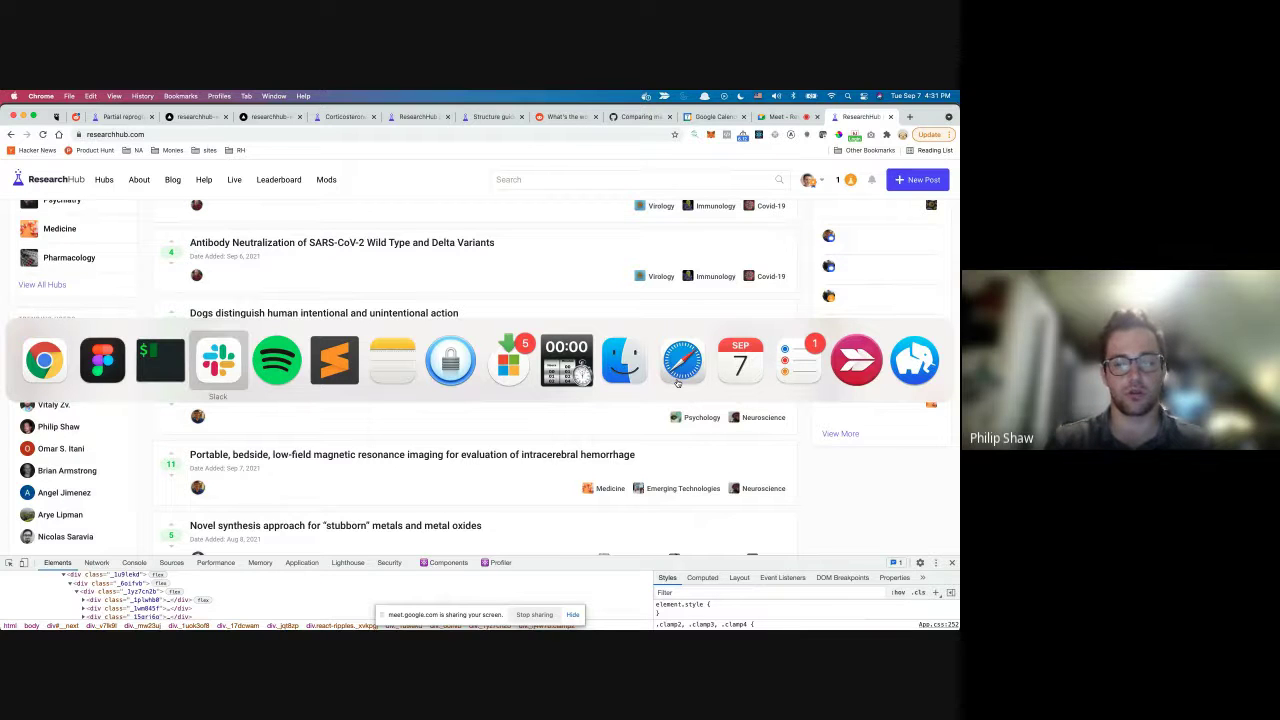
{"action": "key", "text": "super+shift+Tab"}
{"action": "key", "text": "super+shift+Tab"}
{"action": "key", "text": "super+shift+Tab"}
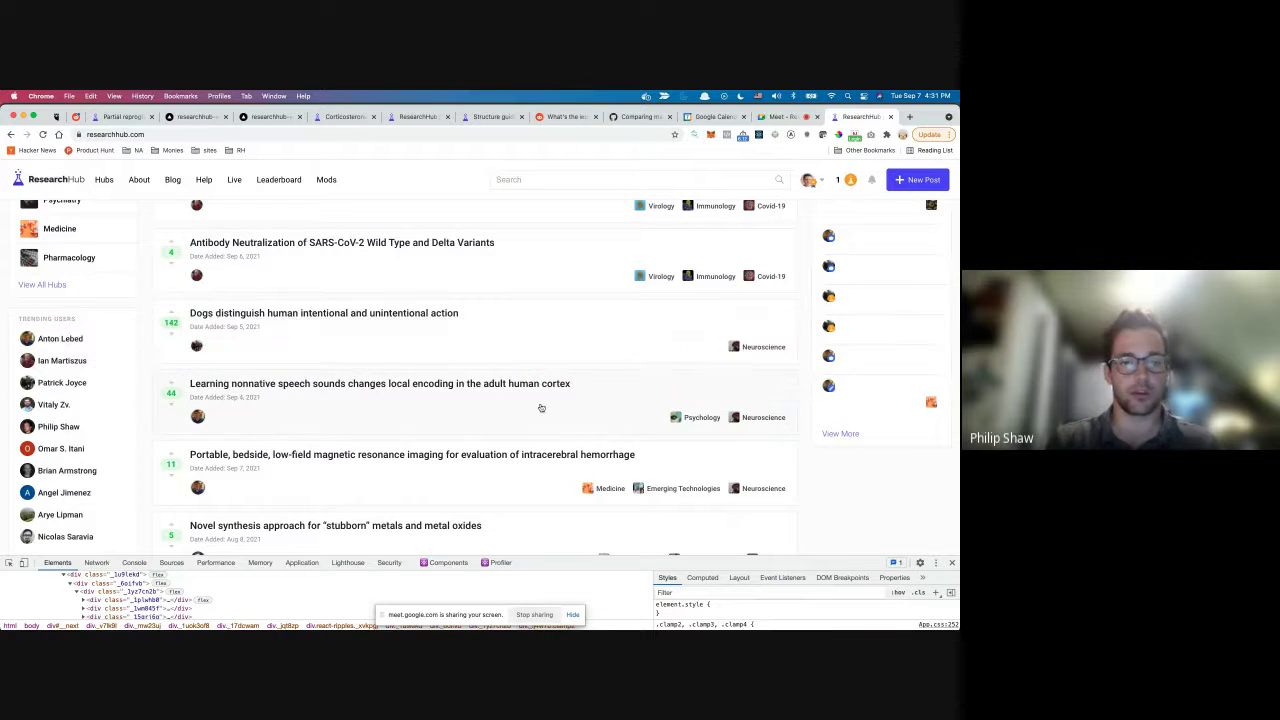
Review the remaining paper cards without abstracts down to the end of the ResearchHub feed.
{"action": "scroll", "coordinate": [436, 449], "scroll_direction": "down", "scroll_amount": 2}
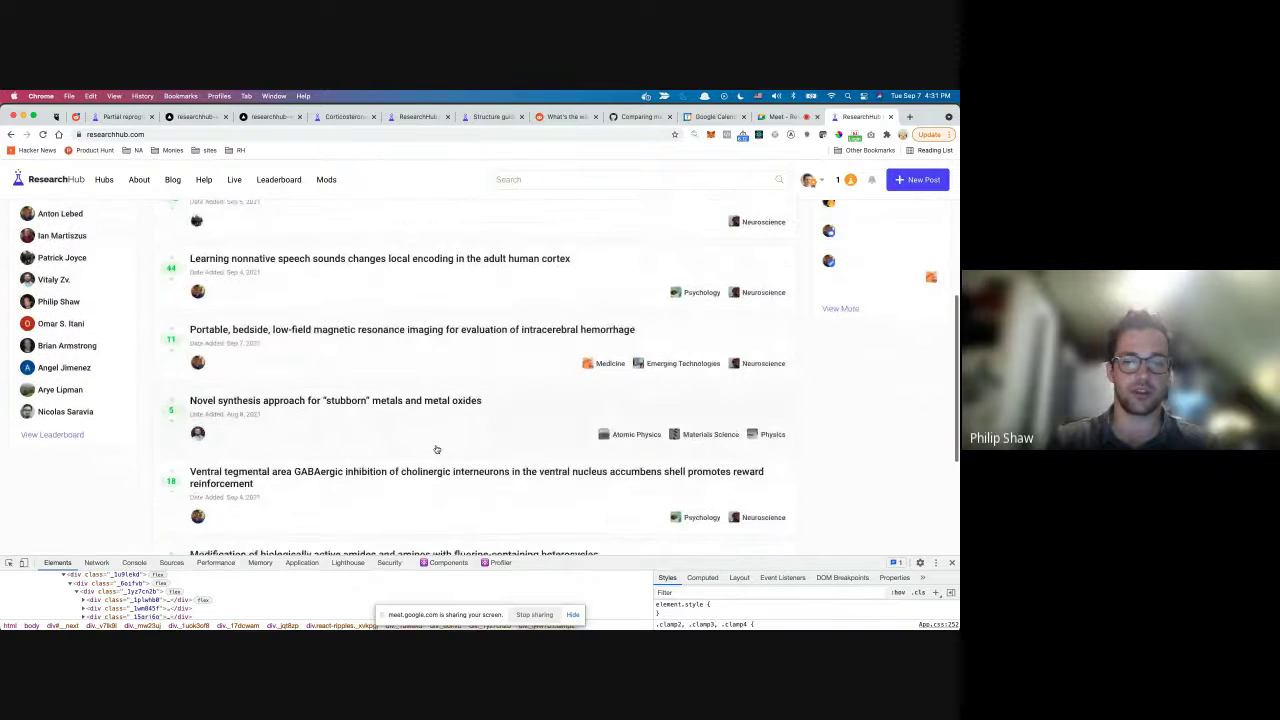
{"action": "scroll", "coordinate": [436, 449], "scroll_direction": "down", "scroll_amount": 1}
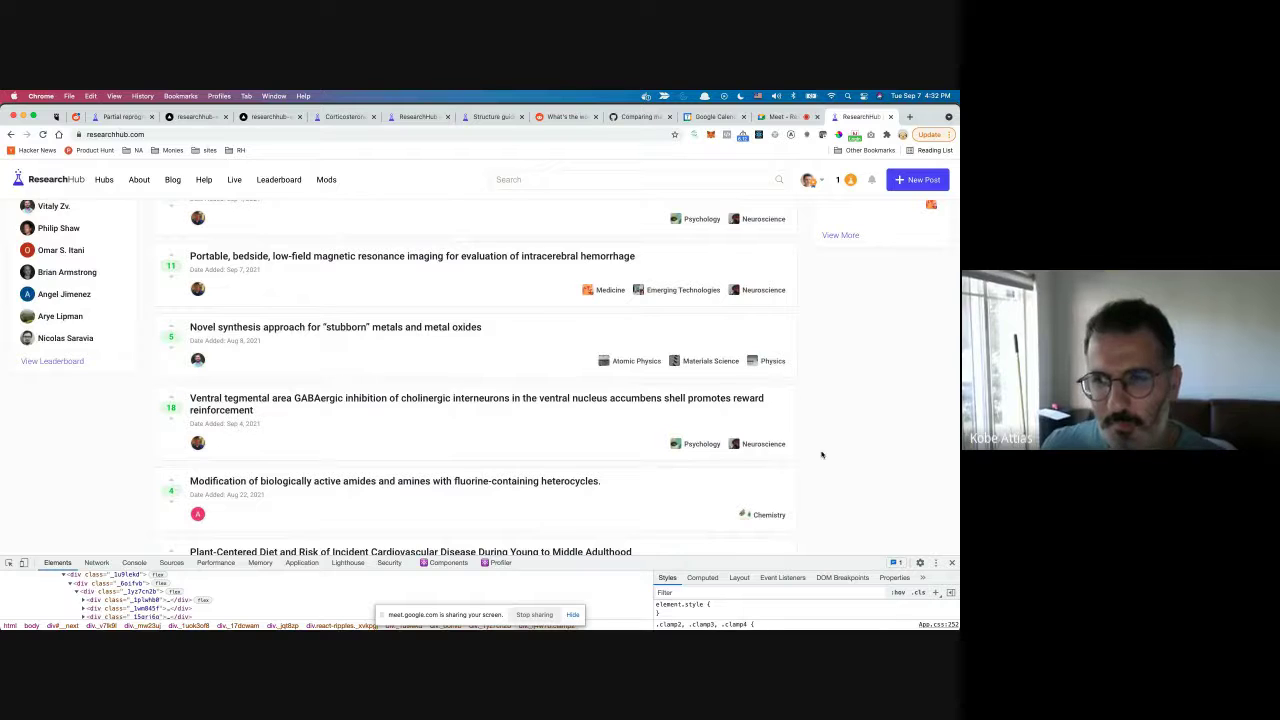
{"action": "scroll", "coordinate": [822, 455], "scroll_direction": "down", "scroll_amount": 1}
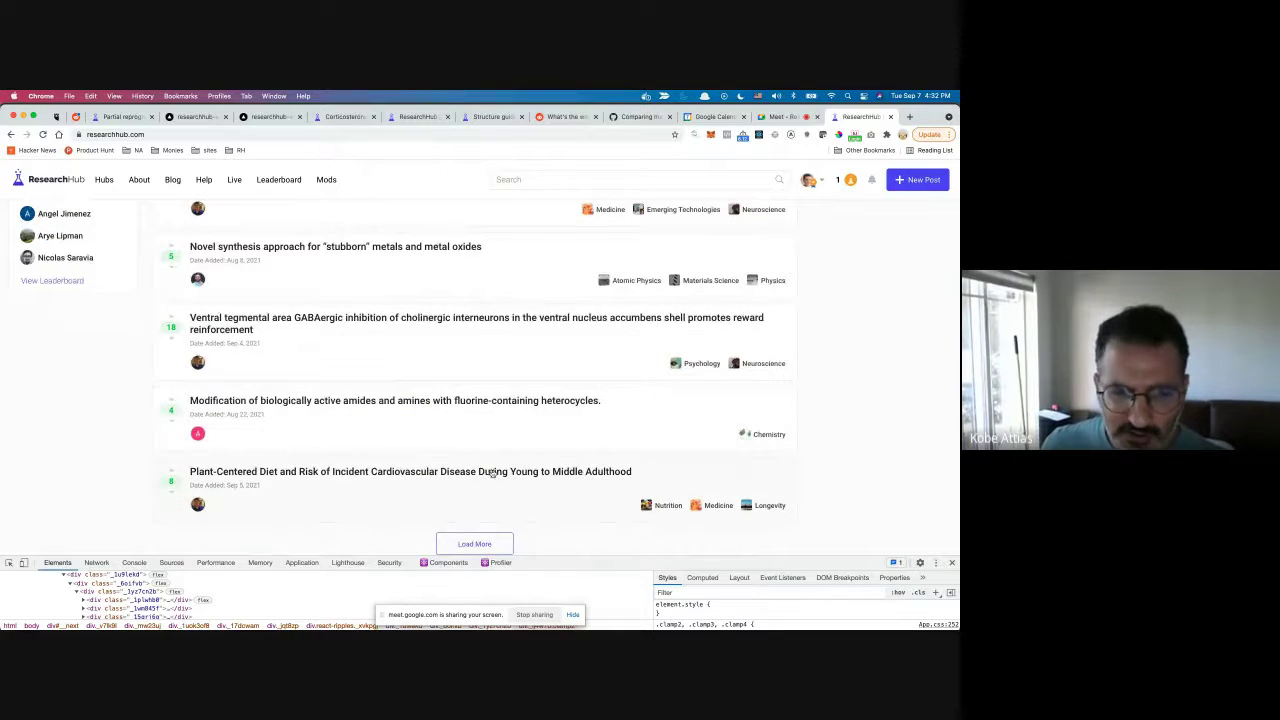
Switch to Figma and compare the Option 2 feeds with the Option 1 feeds that have counted tabs.
{"action": "key", "text": "super+Tab"}
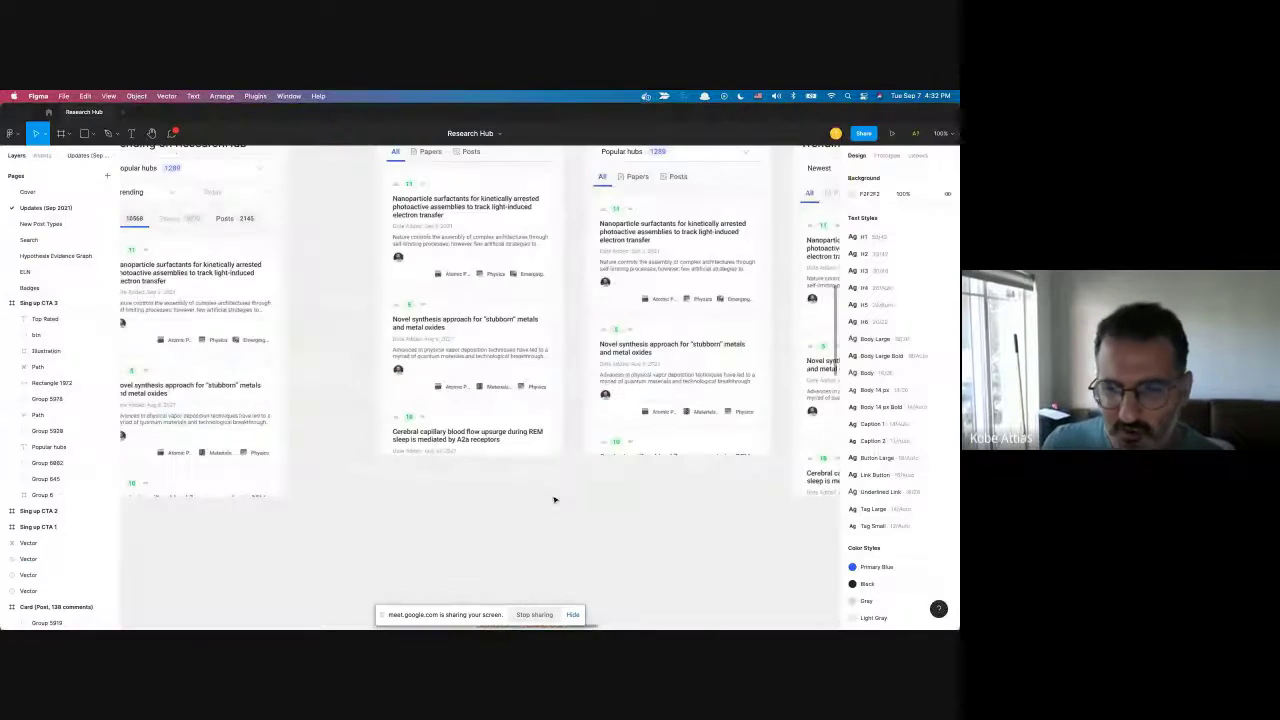
{"action": "scroll", "coordinate": [554, 499], "scroll_direction": "up", "scroll_amount": 2}
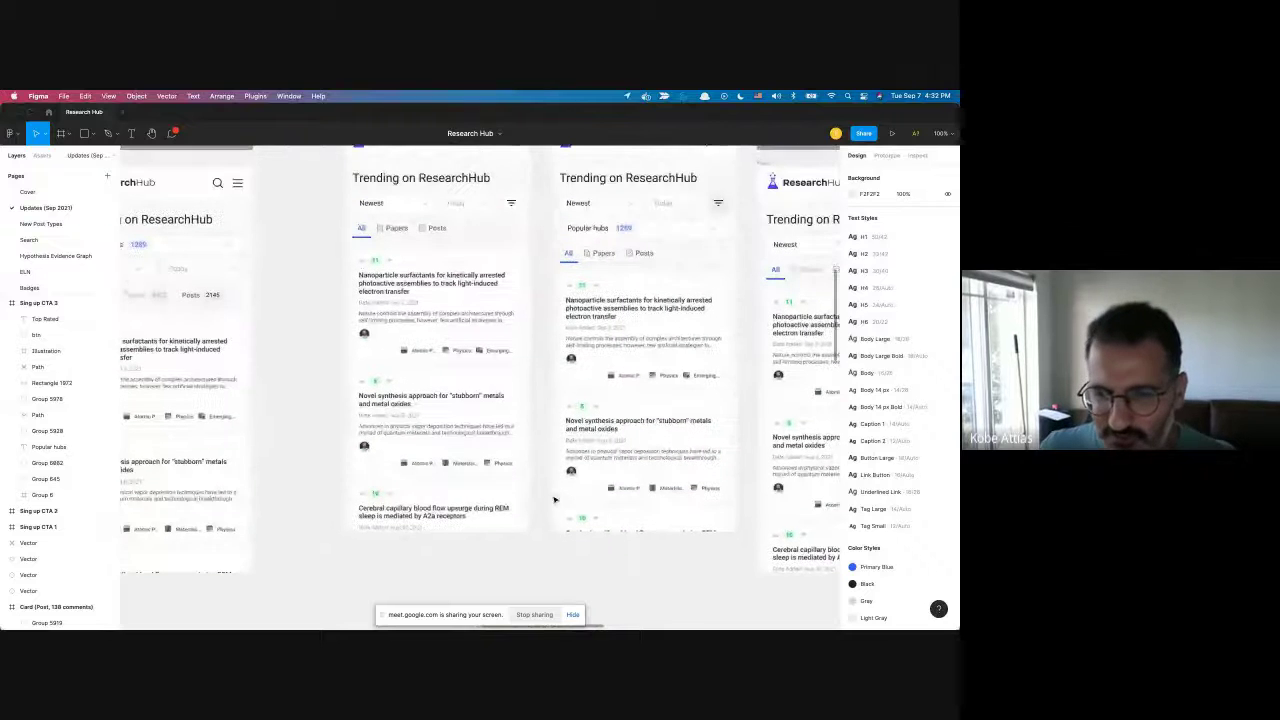
{"action": "scroll", "coordinate": [554, 499], "scroll_direction": "right", "scroll_amount": 5}
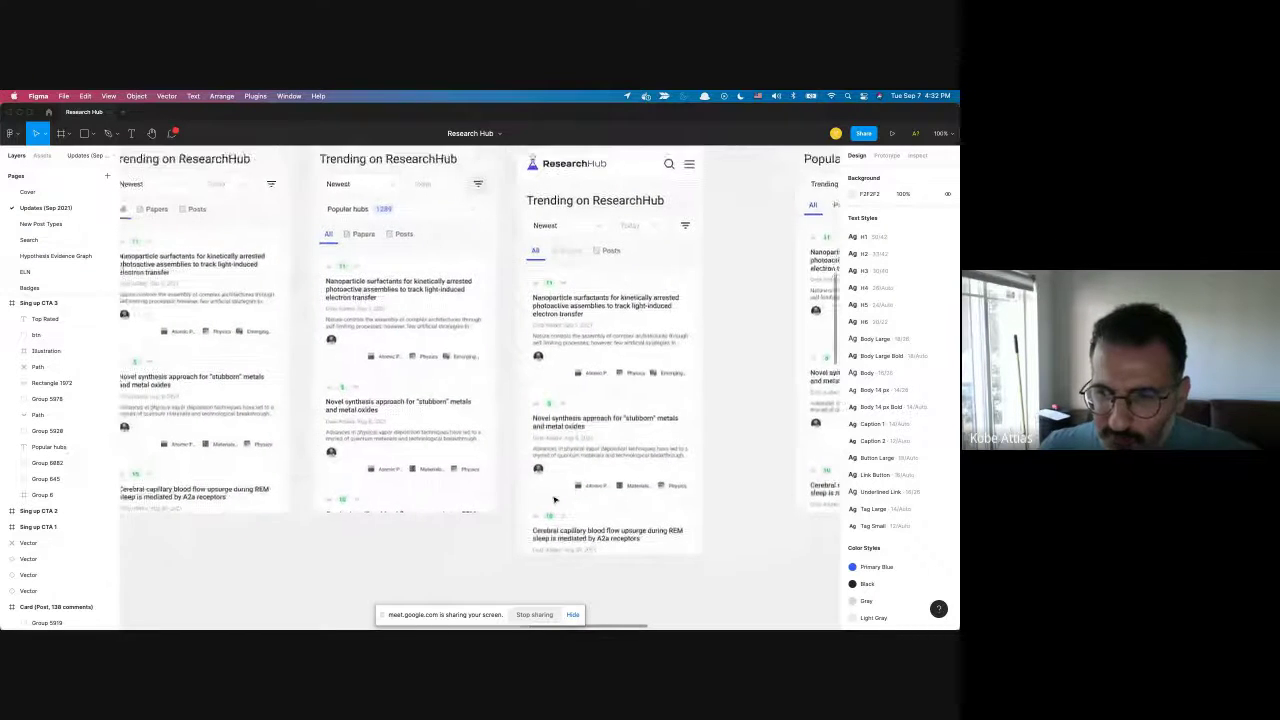
{"action": "scroll", "coordinate": [554, 499], "scroll_direction": "left", "scroll_amount": 10}
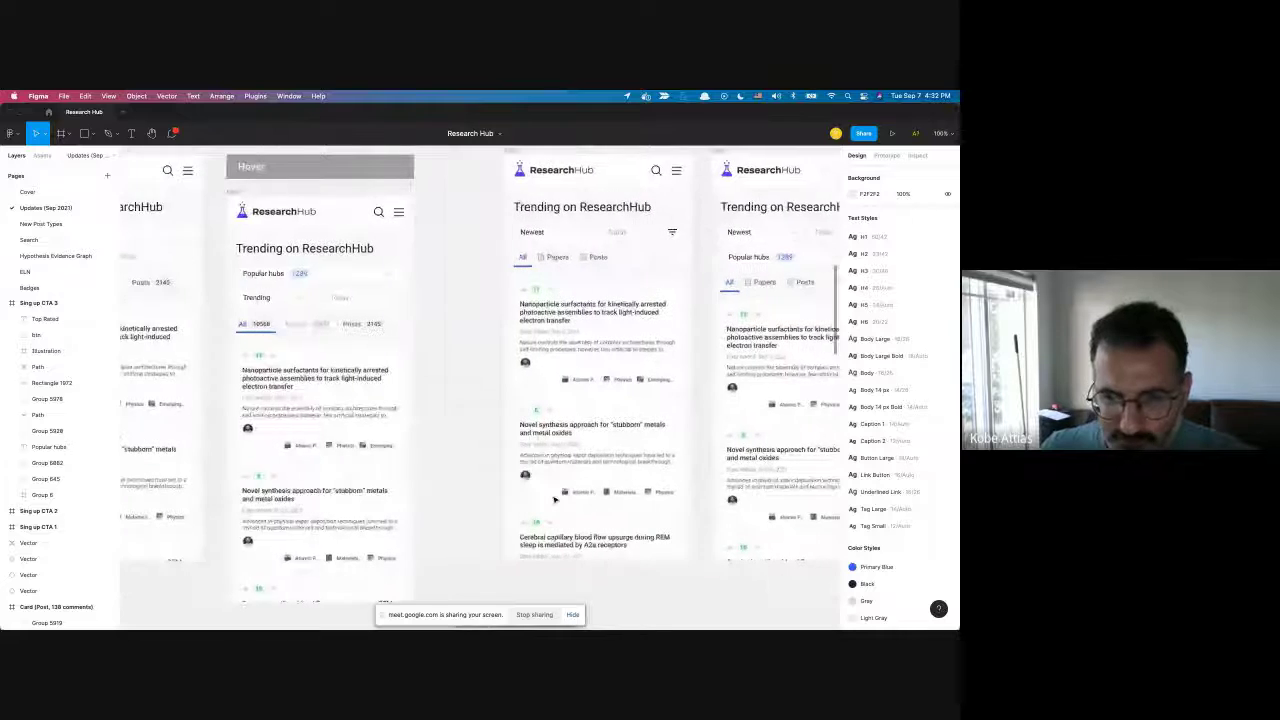
{"action": "scroll", "coordinate": [554, 499], "scroll_direction": "left", "scroll_amount": 2}
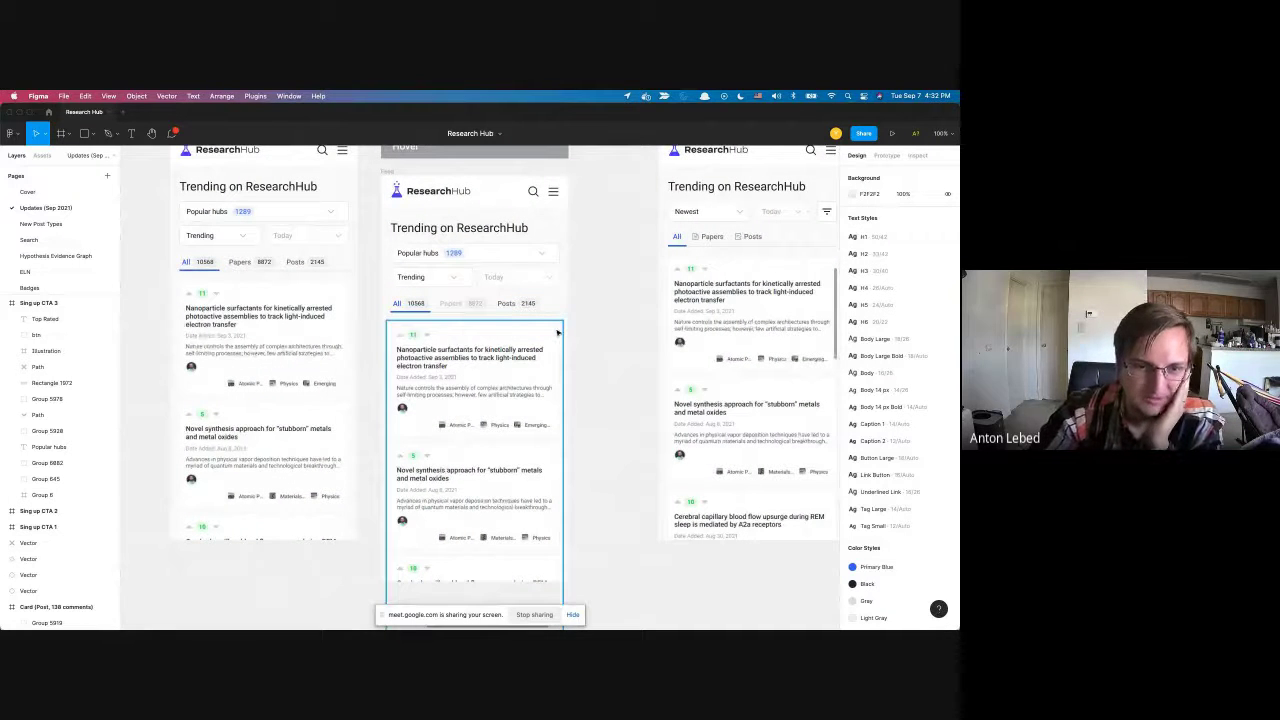
{"action": "scroll", "coordinate": [561, 458], "scroll_direction": "down", "scroll_amount": 3}
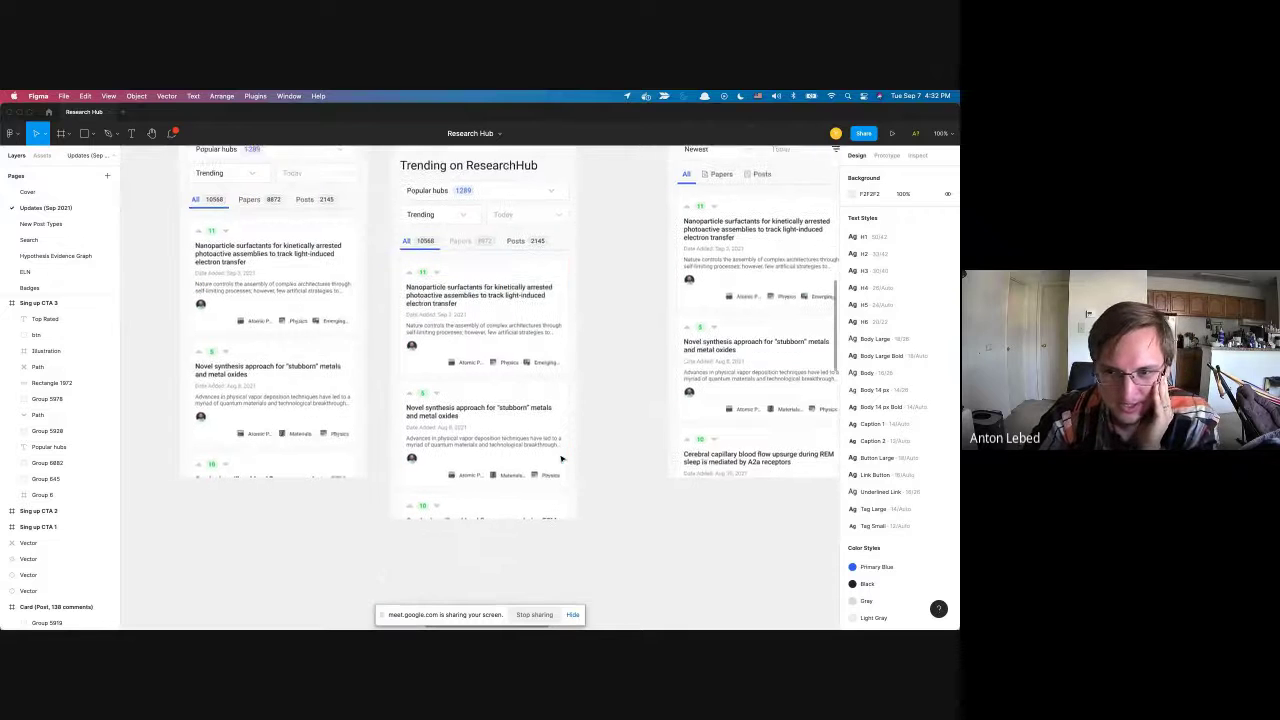
{"action": "scroll", "coordinate": [561, 458], "scroll_direction": "left", "scroll_amount": 1}
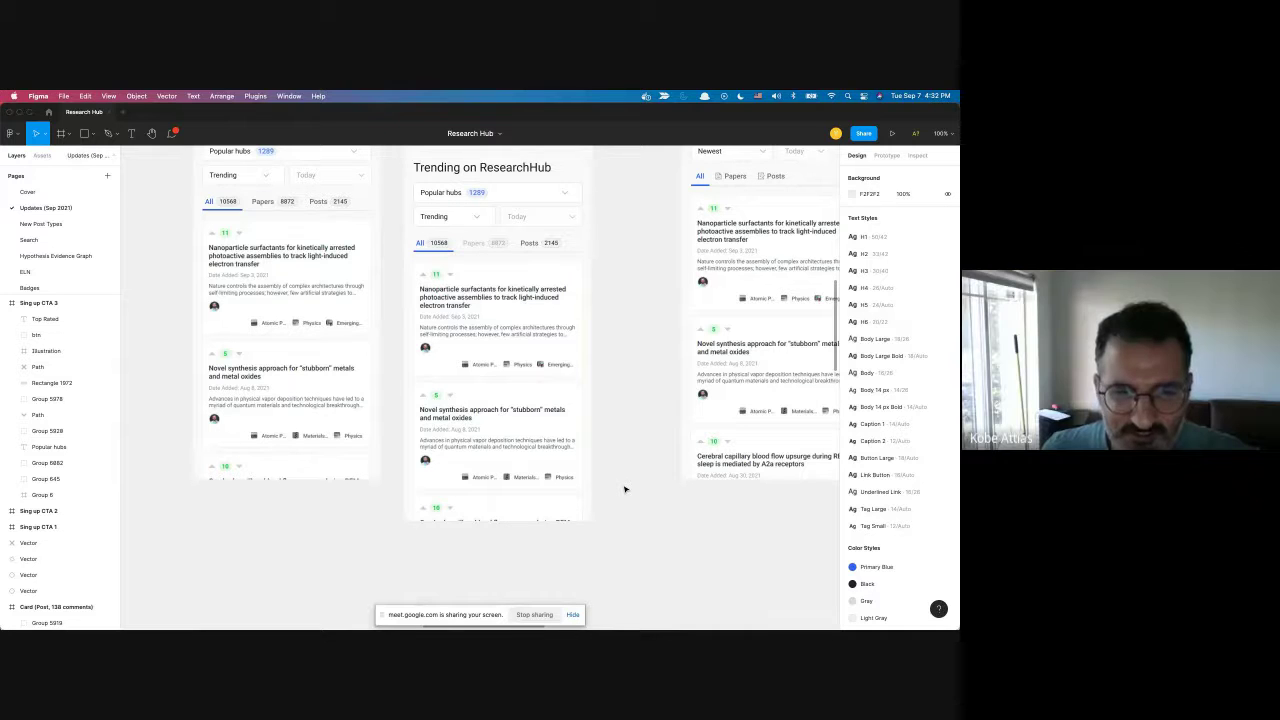
Review the Option 1 feed headers and the annotated mobile feed mockups above the two options.
{"action": "scroll", "coordinate": [625, 489], "scroll_direction": "up", "scroll_amount": 5}
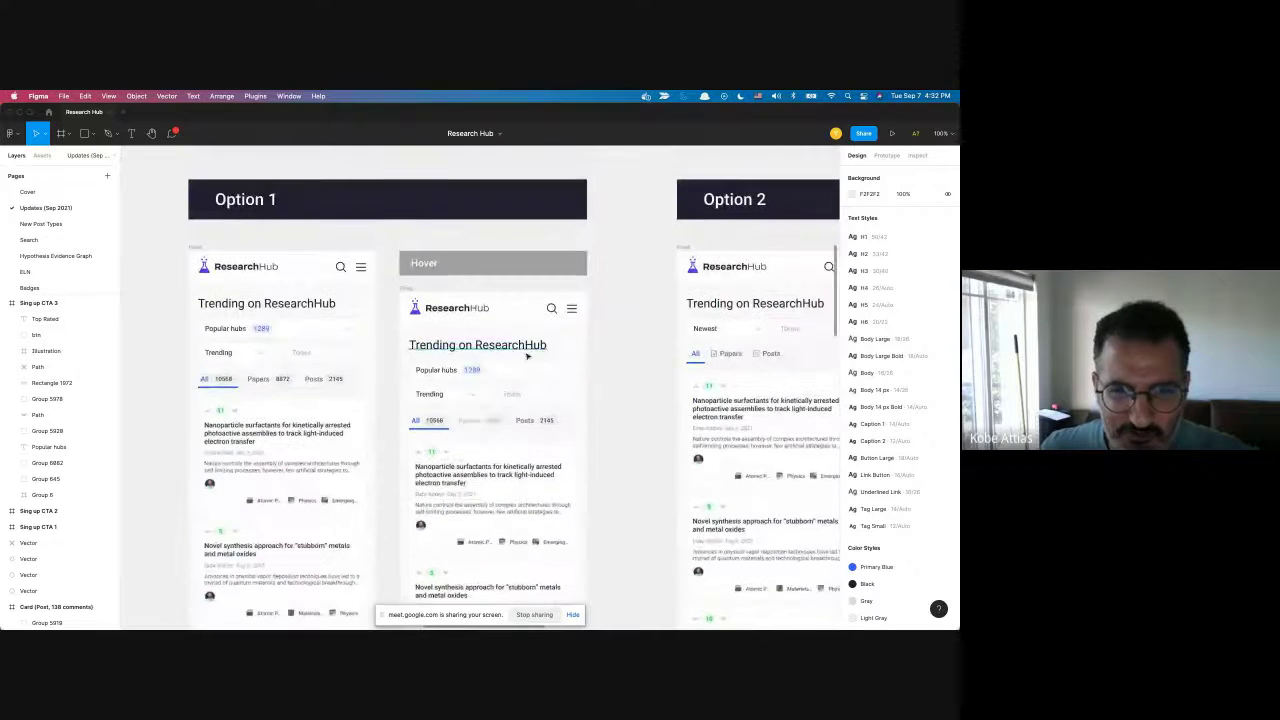
{"action": "scroll", "coordinate": [560, 433], "scroll_direction": "up", "scroll_amount": 10}
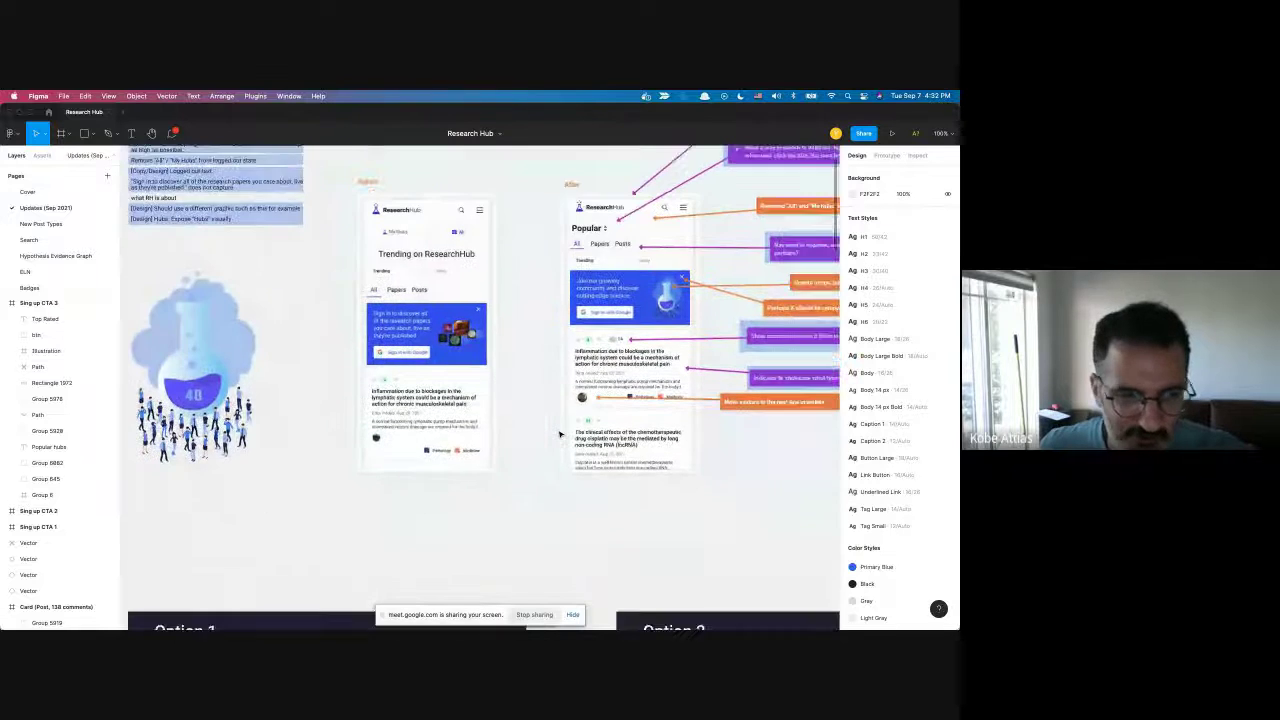
{"action": "scroll", "coordinate": [560, 434], "scroll_direction": "right", "scroll_amount": 5}
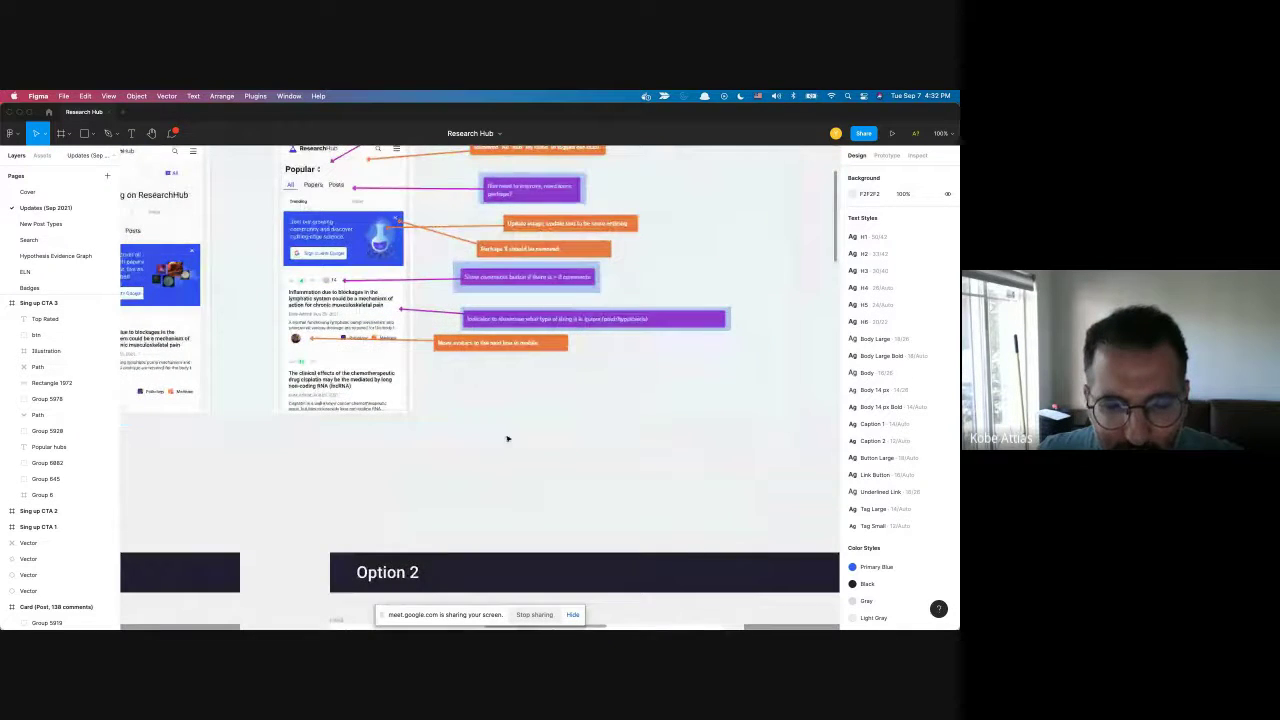
Look past the Option 2 feeds to the Sing up CTA section and compare its sign-up banner illustrations.
{"action": "scroll", "coordinate": [508, 437], "scroll_direction": "down", "scroll_amount": 4}
{"action": "scroll", "coordinate": [508, 437], "scroll_direction": "down", "scroll_amount": 10}
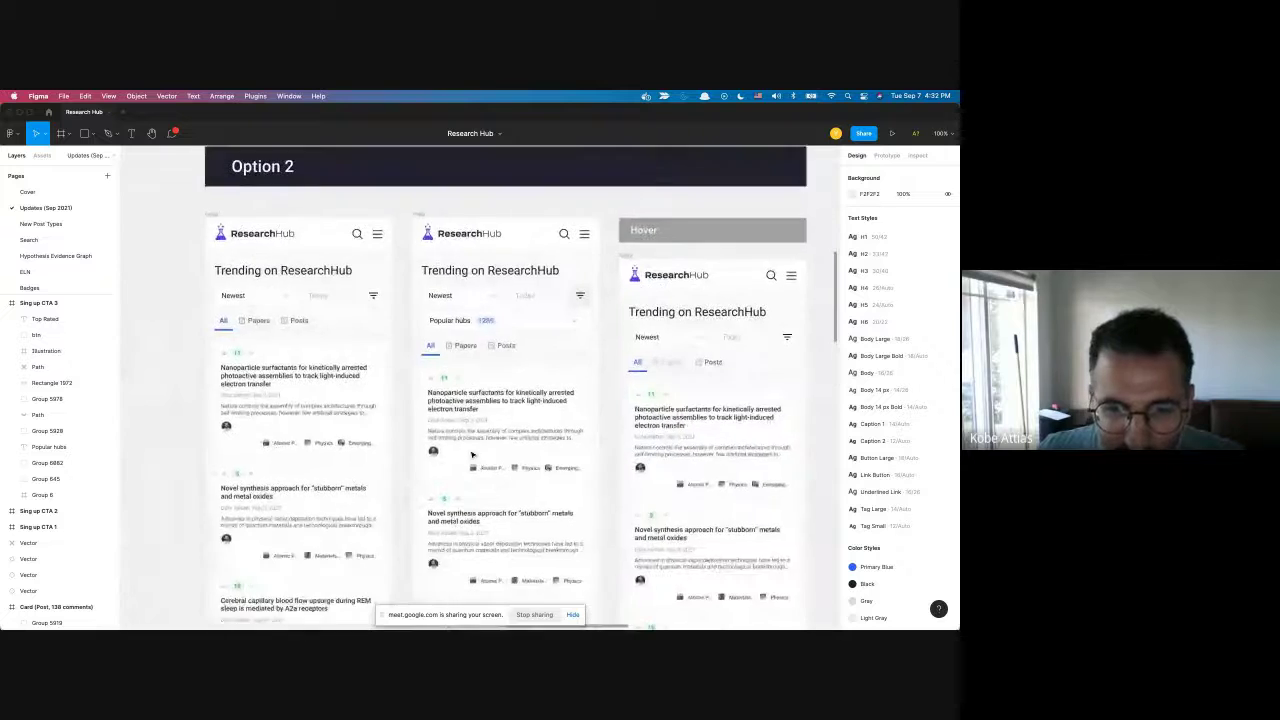
{"action": "scroll", "coordinate": [472, 454], "scroll_direction": "down", "scroll_amount": 6}
{"action": "scroll", "coordinate": [472, 454], "scroll_direction": "right", "scroll_amount": 5}
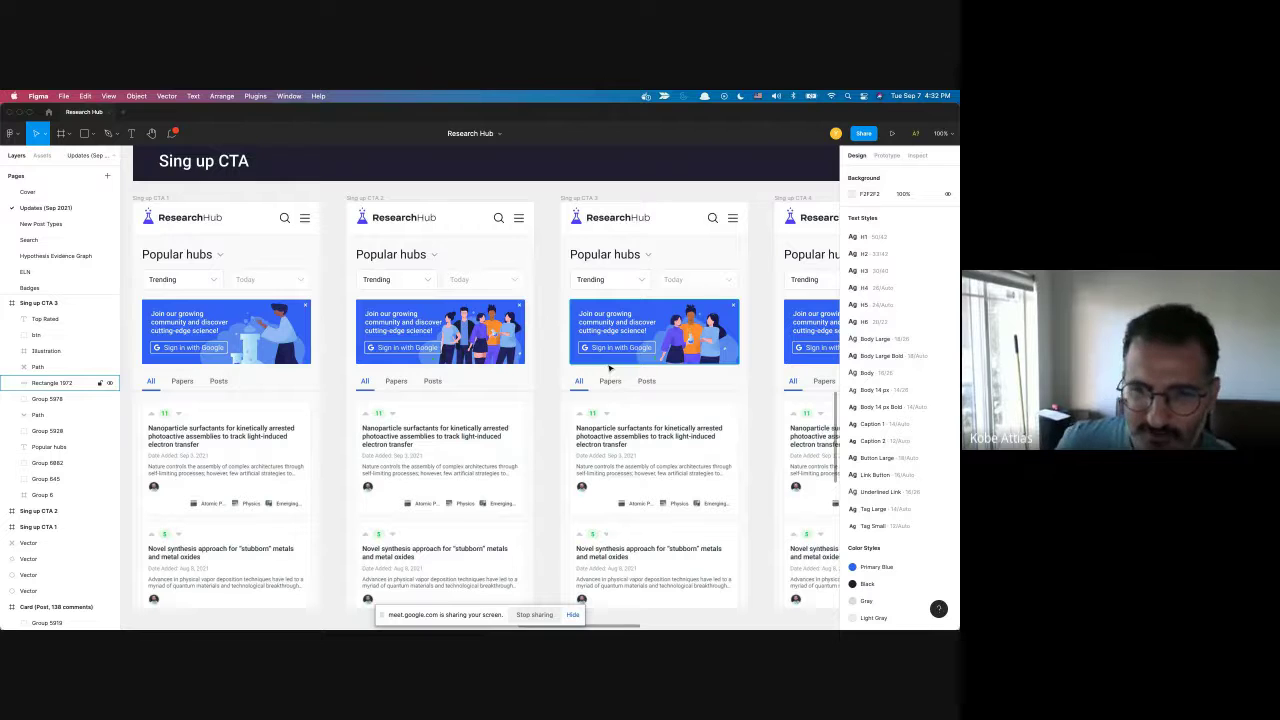
{"action": "scroll", "coordinate": [463, 354], "scroll_direction": "right", "scroll_amount": 3}
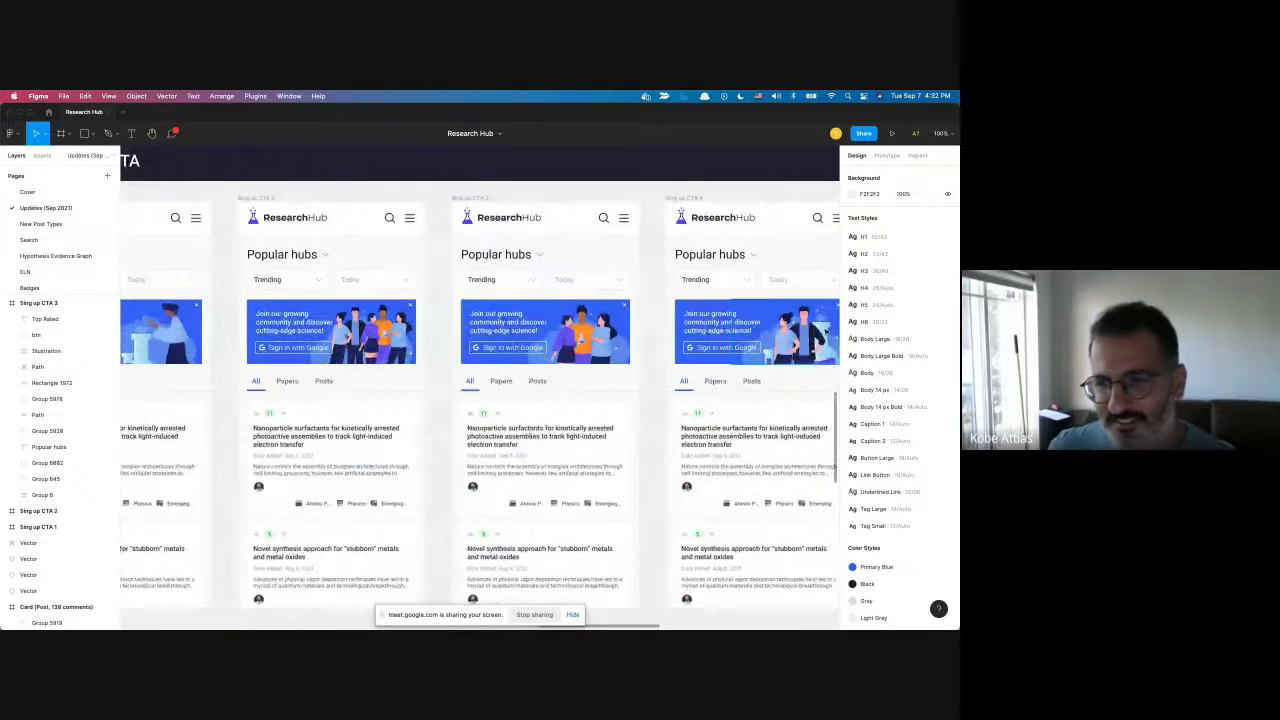
Compare the Sing up CTA mockups and inspect the banner headline's text properties in the Sing up CTA 3 frame.
{"action": "scroll", "coordinate": [588, 369], "scroll_direction": "right", "scroll_amount": 2}
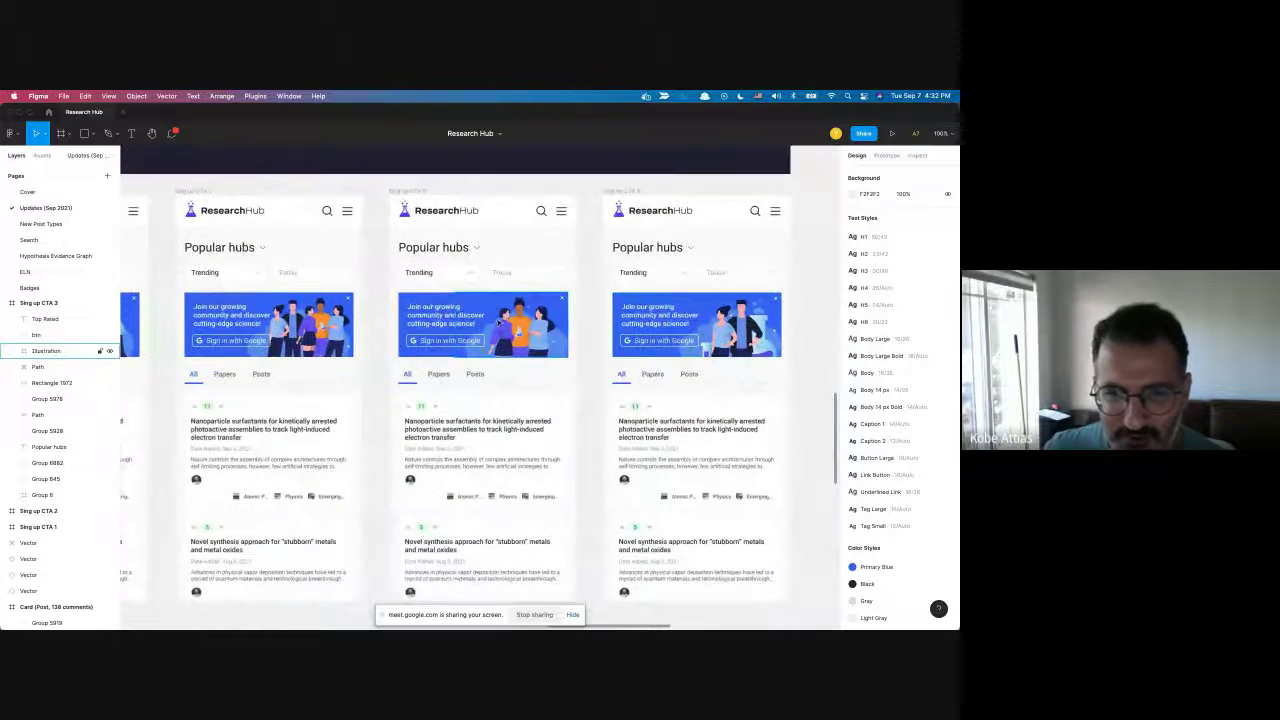
{"action": "scroll", "coordinate": [680, 308], "scroll_direction": "right", "scroll_amount": 2}
{"action": "scroll", "coordinate": [680, 308], "scroll_direction": "down", "scroll_amount": 1}
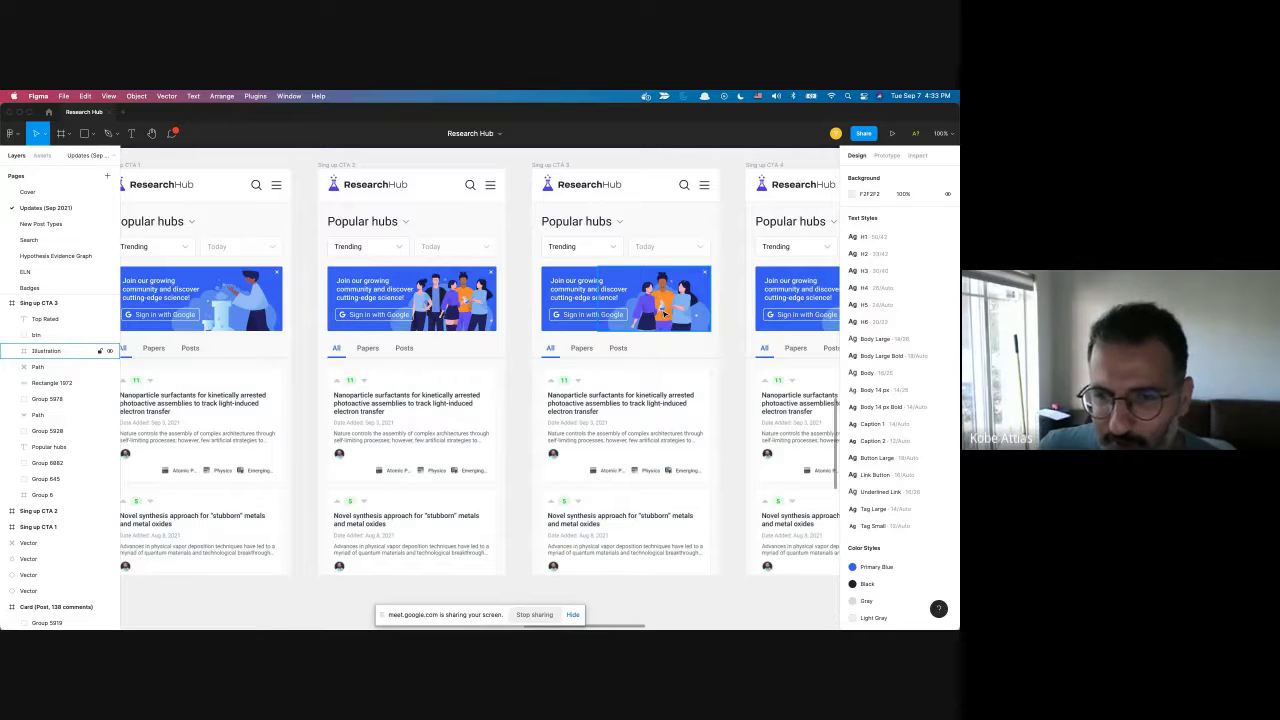
{"action": "left_click", "coordinate": [572, 292]}
{"action": "left_click", "coordinate": [576, 293]}
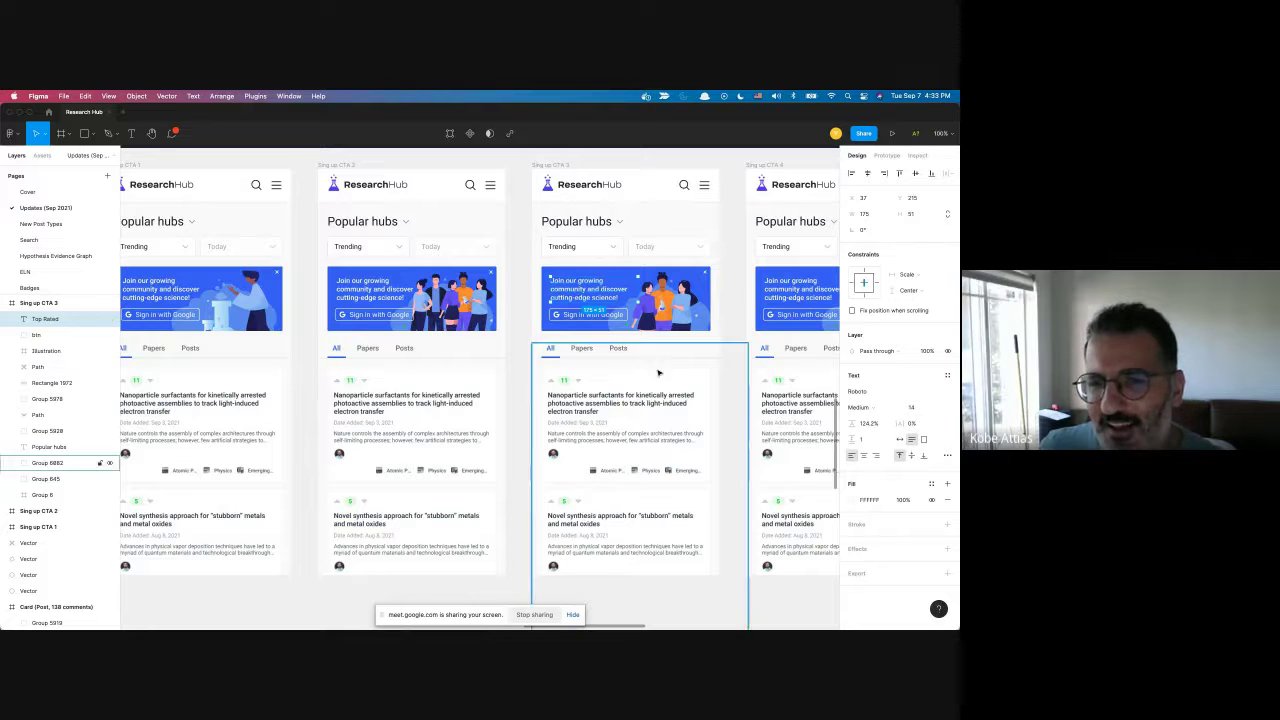
{"action": "left_click", "coordinate": [747, 332]}
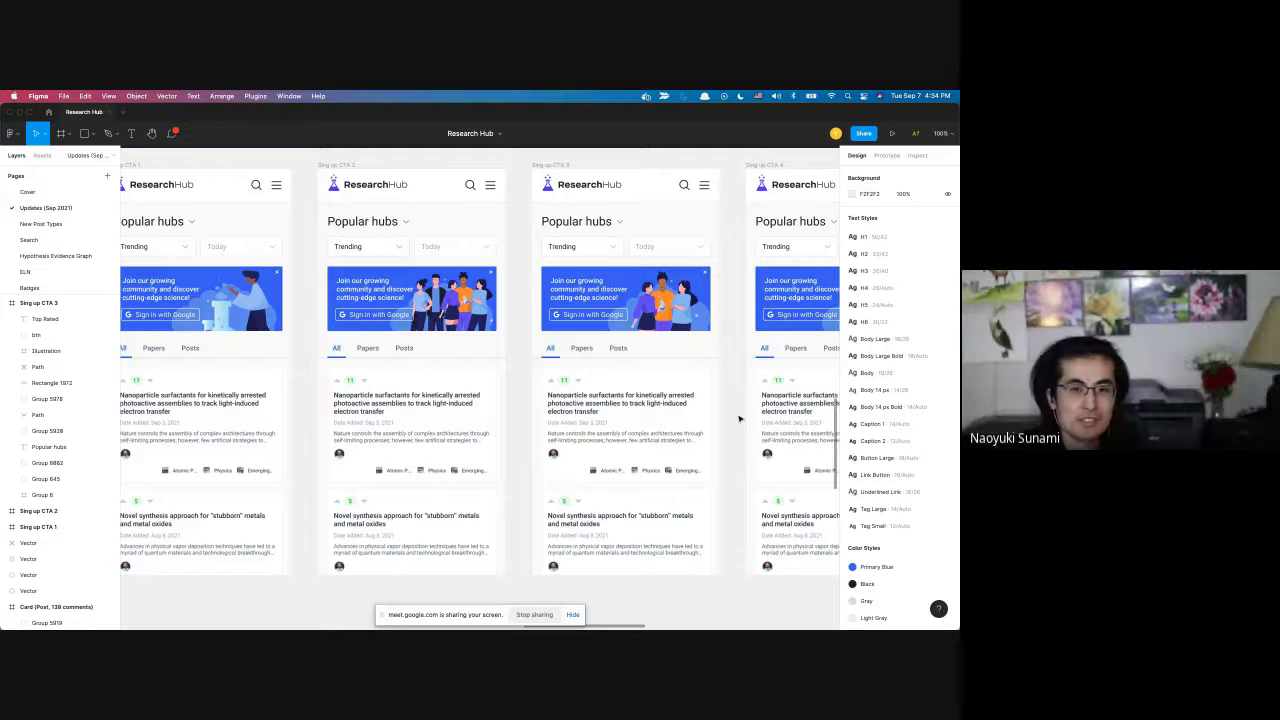
{"action": "scroll", "coordinate": [743, 597], "scroll_direction": "down", "scroll_amount": 1}
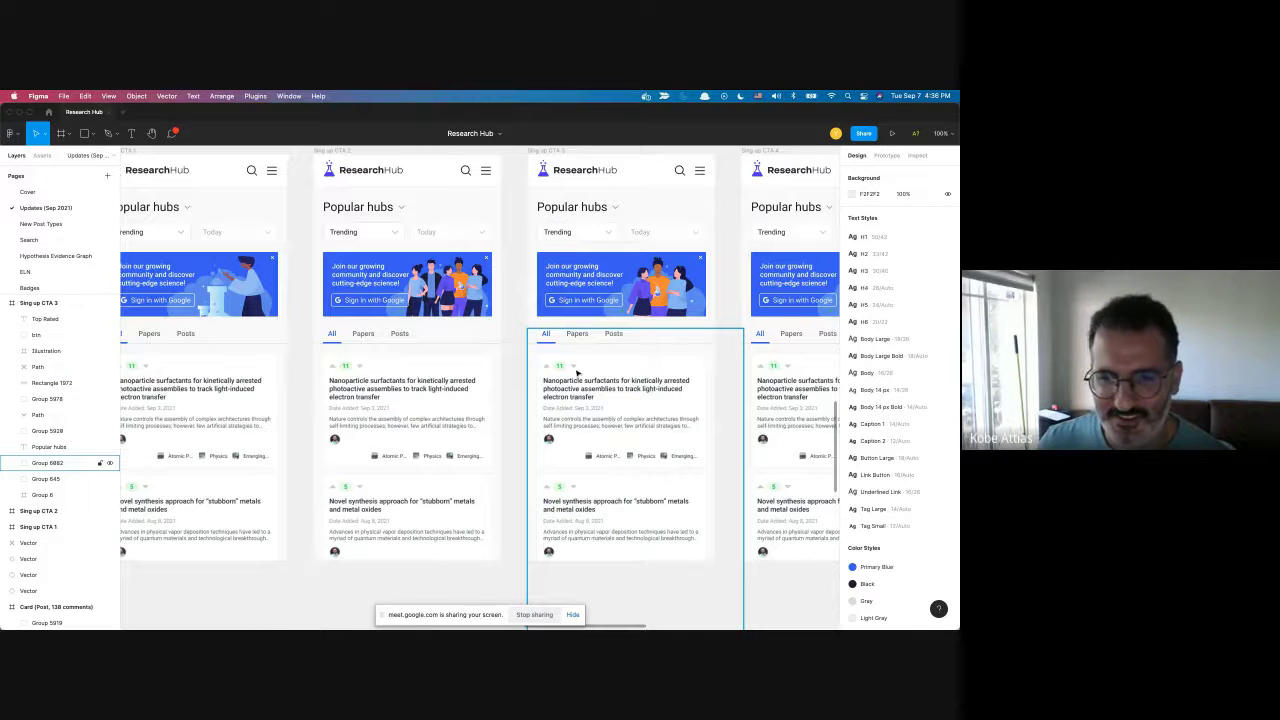
Revisit the Card section and the Option 1 and Option 2 feeds, and return to the Sing up CTA section.
{"action": "scroll", "coordinate": [577, 373], "scroll_direction": "right", "scroll_amount": 3}
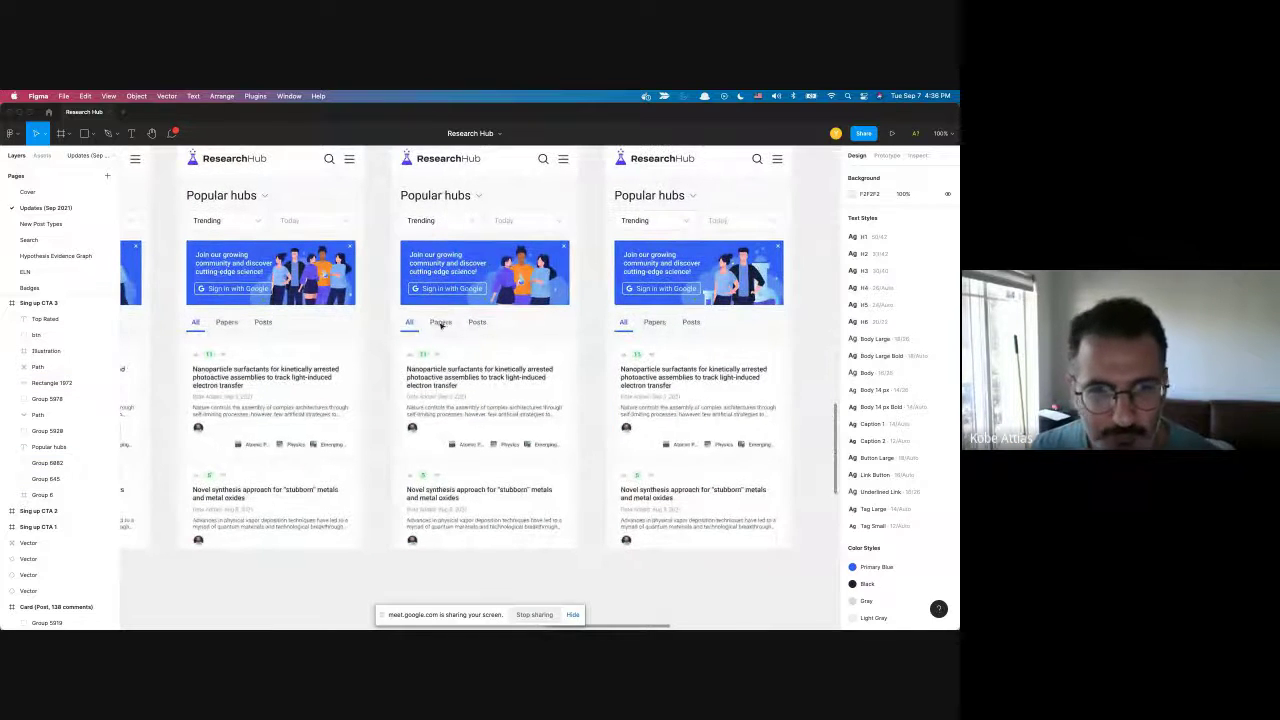
{"action": "scroll", "coordinate": [440, 325], "scroll_direction": "left", "scroll_amount": 5}
{"action": "scroll", "coordinate": [440, 325], "scroll_direction": "up", "scroll_amount": 5}
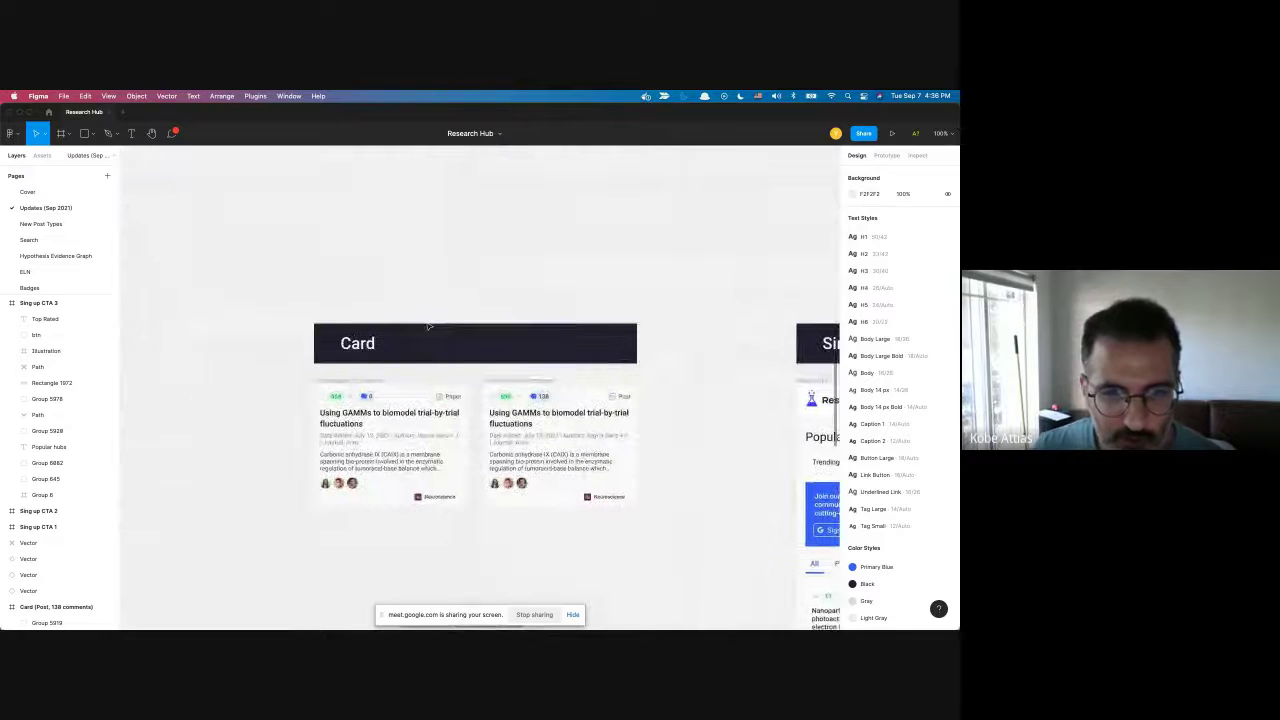
{"action": "scroll", "coordinate": [570, 390], "scroll_direction": "down", "scroll_amount": 5}
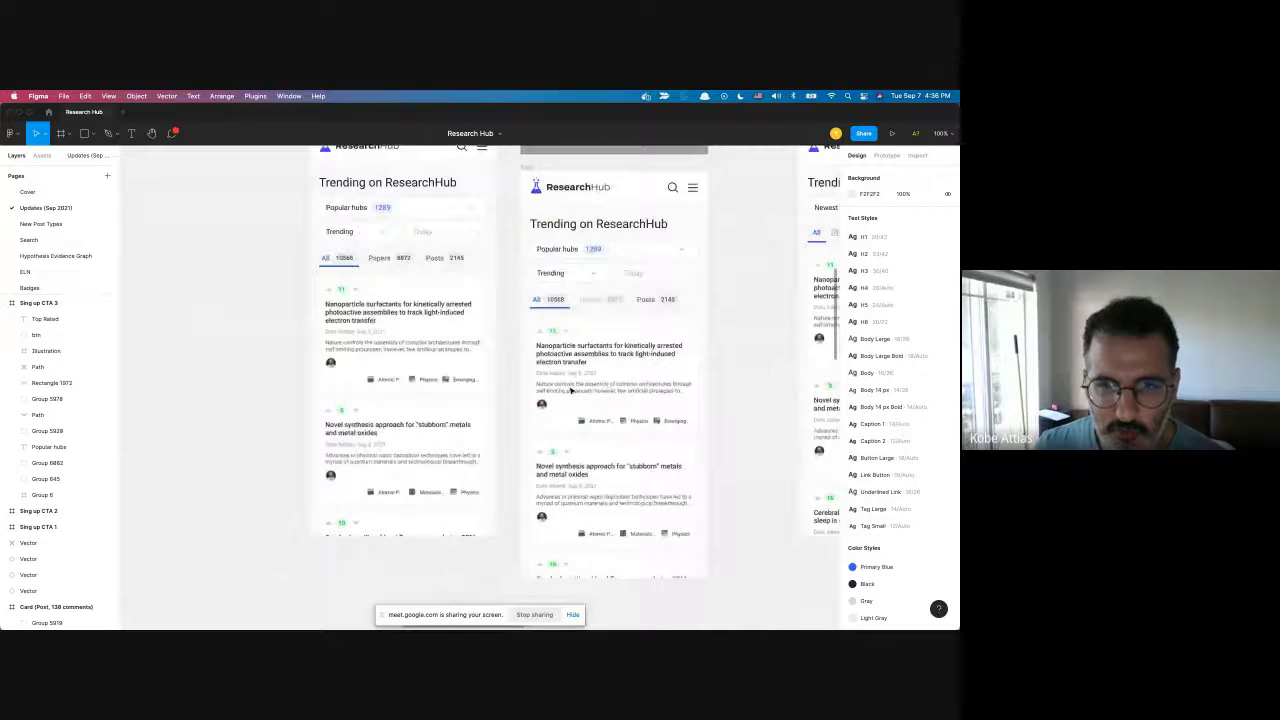
{"action": "scroll", "coordinate": [570, 391], "scroll_direction": "right", "scroll_amount": 5}
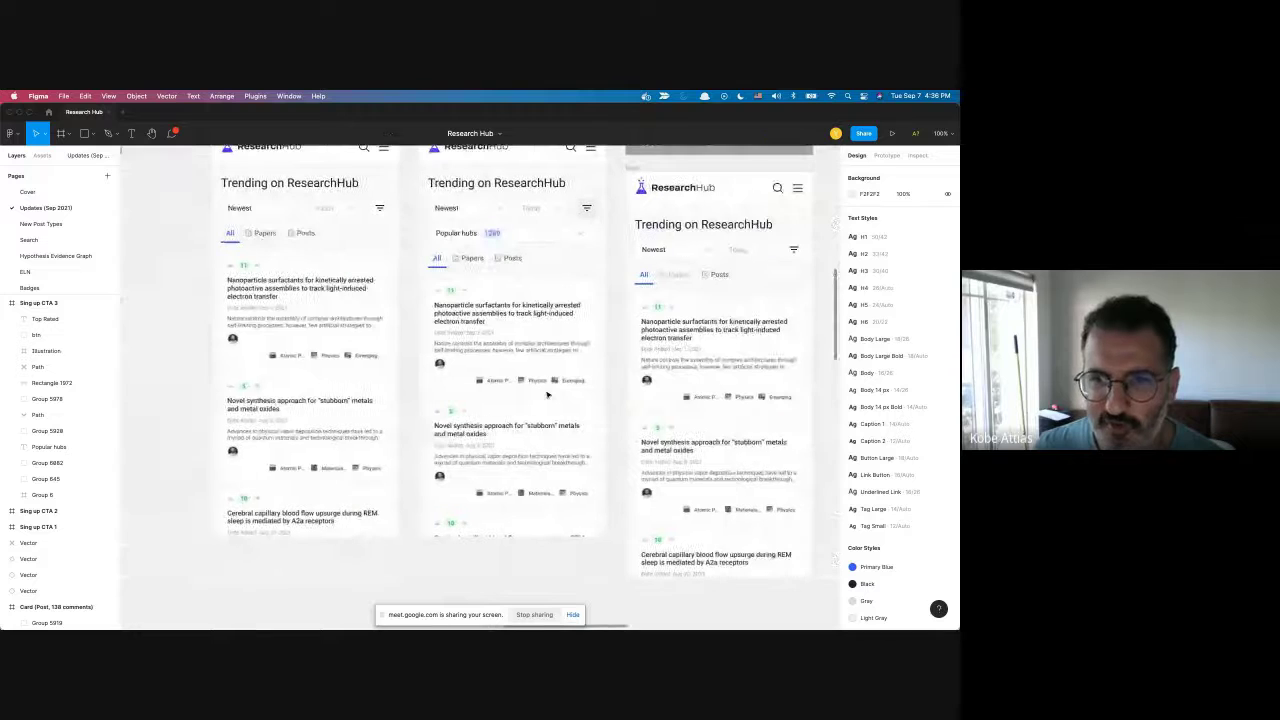
{"action": "scroll", "coordinate": [547, 395], "scroll_direction": "down", "scroll_amount": 10}
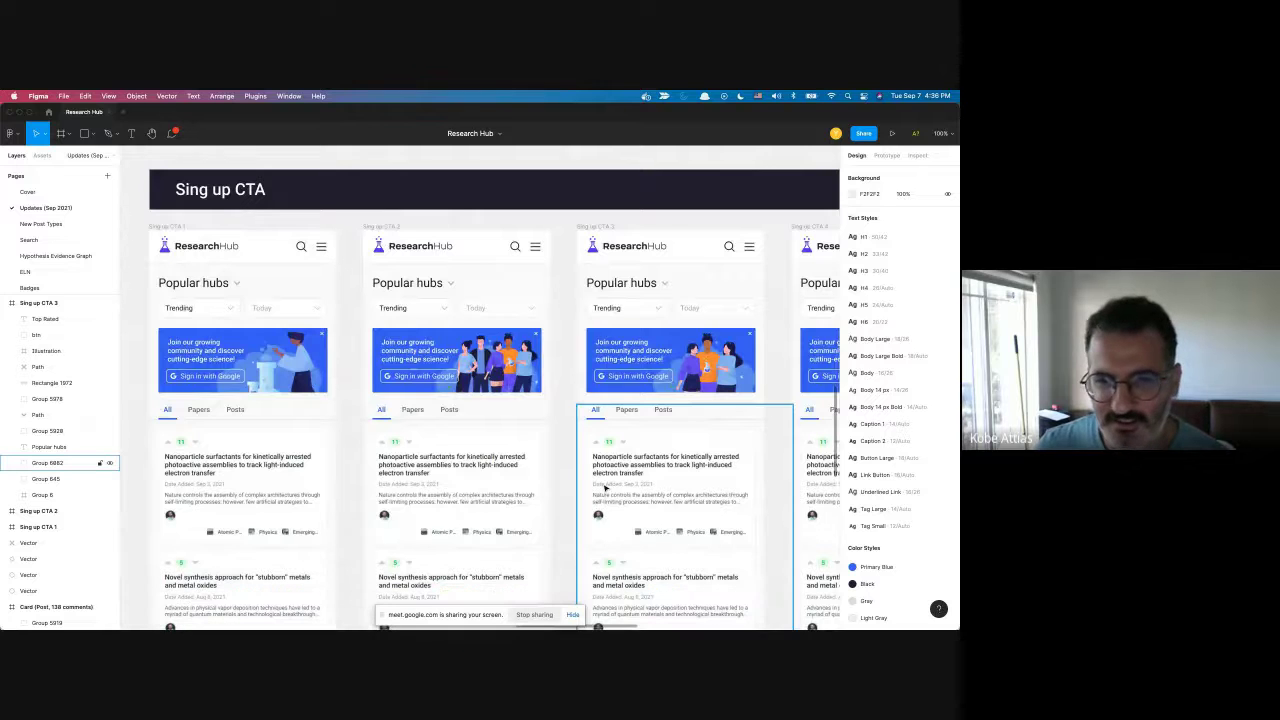
Examine the Sing up CTA mockups again, comparing their banners and the feed cards below them.
{"action": "mouse_move", "coordinate": [278, 620]}
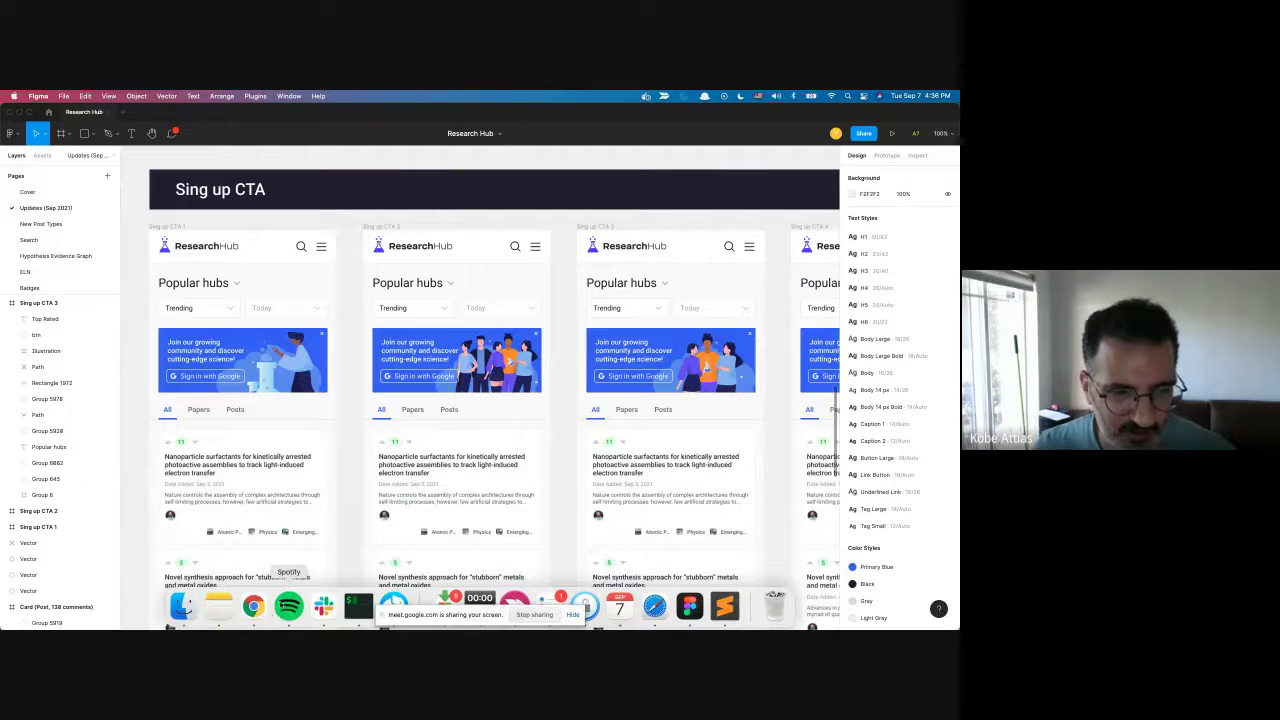
{"action": "scroll", "coordinate": [352, 531], "scroll_direction": "down", "scroll_amount": 3}
{"action": "scroll", "coordinate": [352, 530], "scroll_direction": "up", "scroll_amount": 3}
{"action": "scroll", "coordinate": [352, 530], "scroll_direction": "left", "scroll_amount": 2}
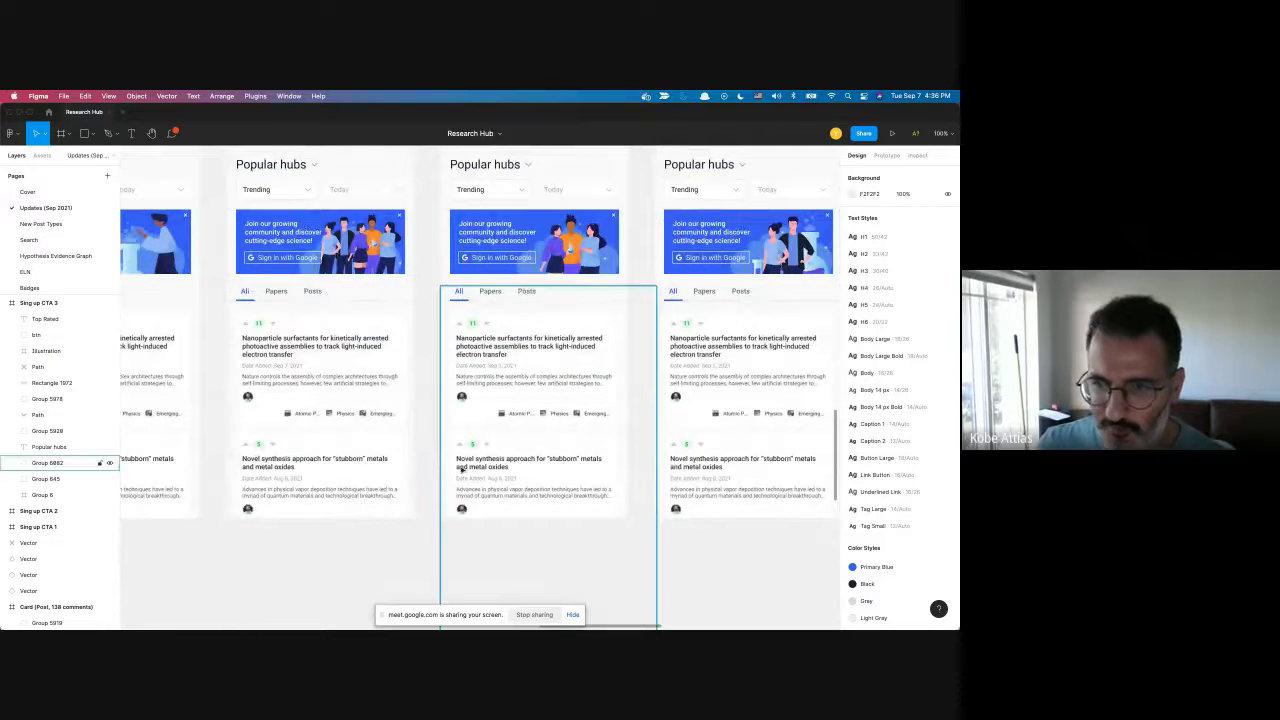
{"action": "scroll", "coordinate": [440, 468], "scroll_direction": "up", "scroll_amount": 2}
{"action": "scroll", "coordinate": [440, 468], "scroll_direction": "right", "scroll_amount": 2}
{"action": "scroll", "coordinate": [461, 469], "scroll_direction": "down", "scroll_amount": 1}
{"action": "scroll", "coordinate": [461, 469], "scroll_direction": "left", "scroll_amount": 2}
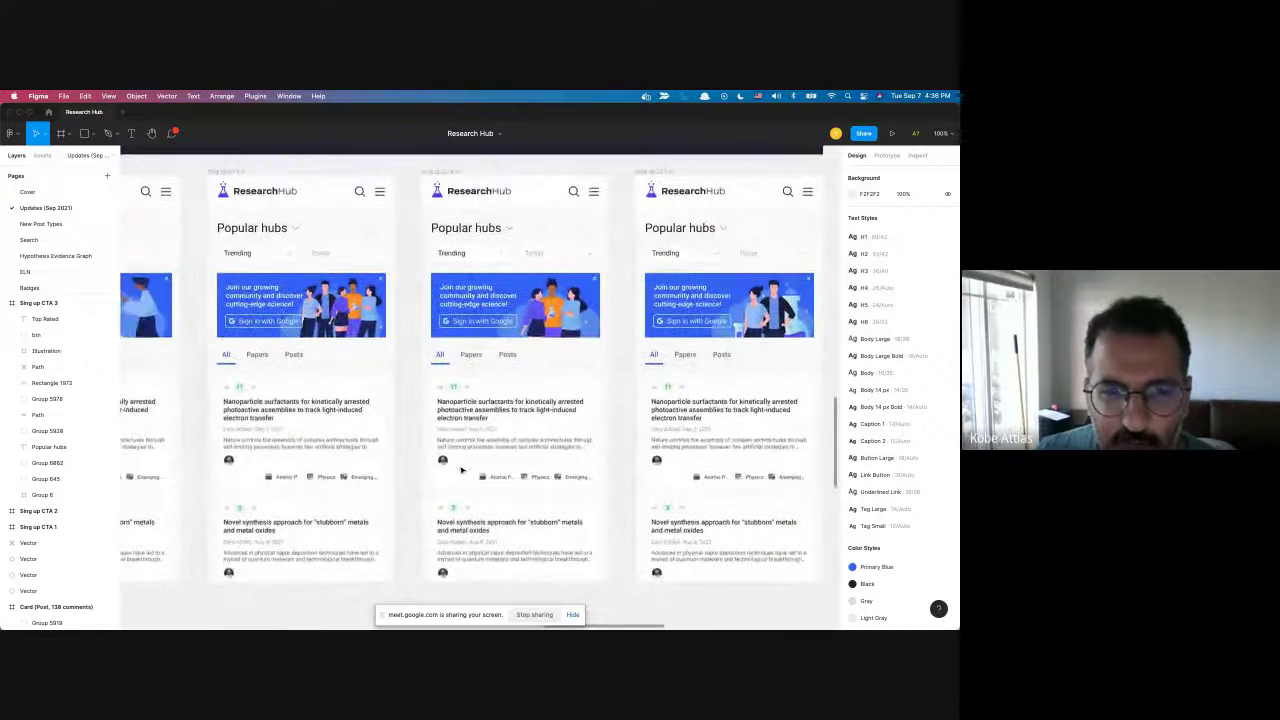
Compare the Option 2 hover feed with the Option 3 feeds and their Popular hubs list, and stop sharing the screen.
{"action": "scroll", "coordinate": [461, 469], "scroll_direction": "up", "scroll_amount": 6}
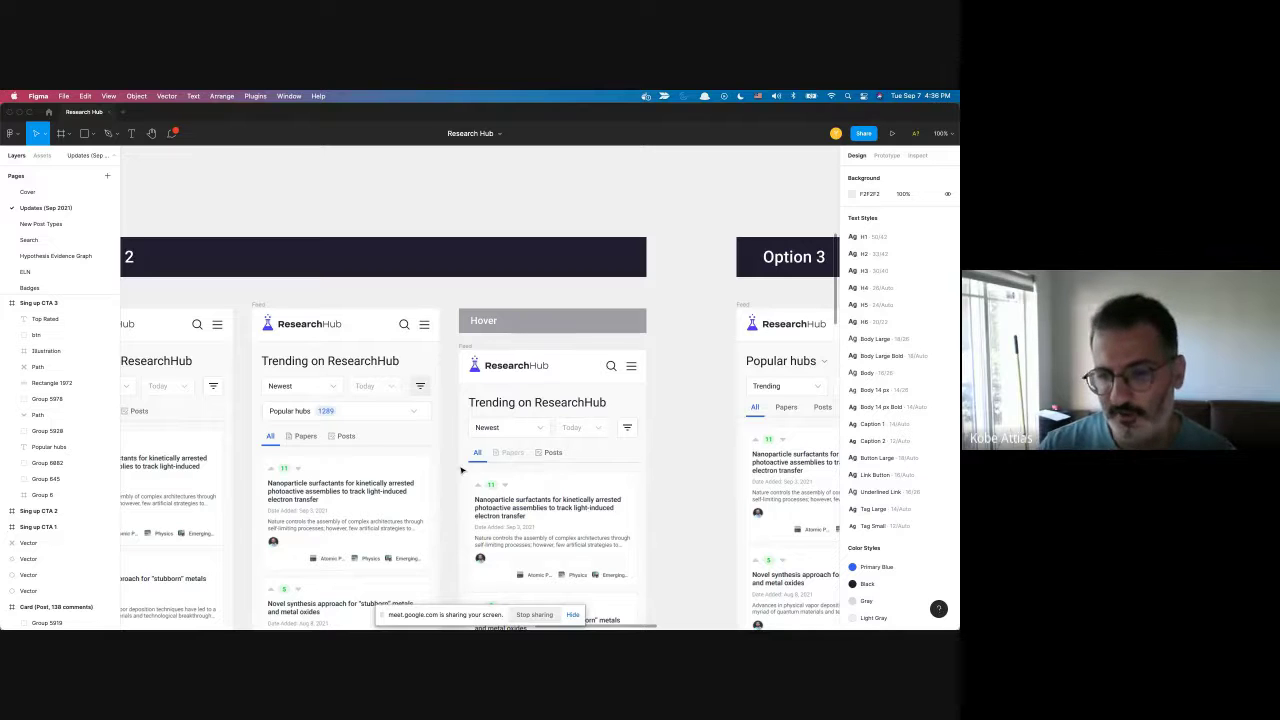
{"action": "scroll", "coordinate": [462, 470], "scroll_direction": "down", "scroll_amount": 3}
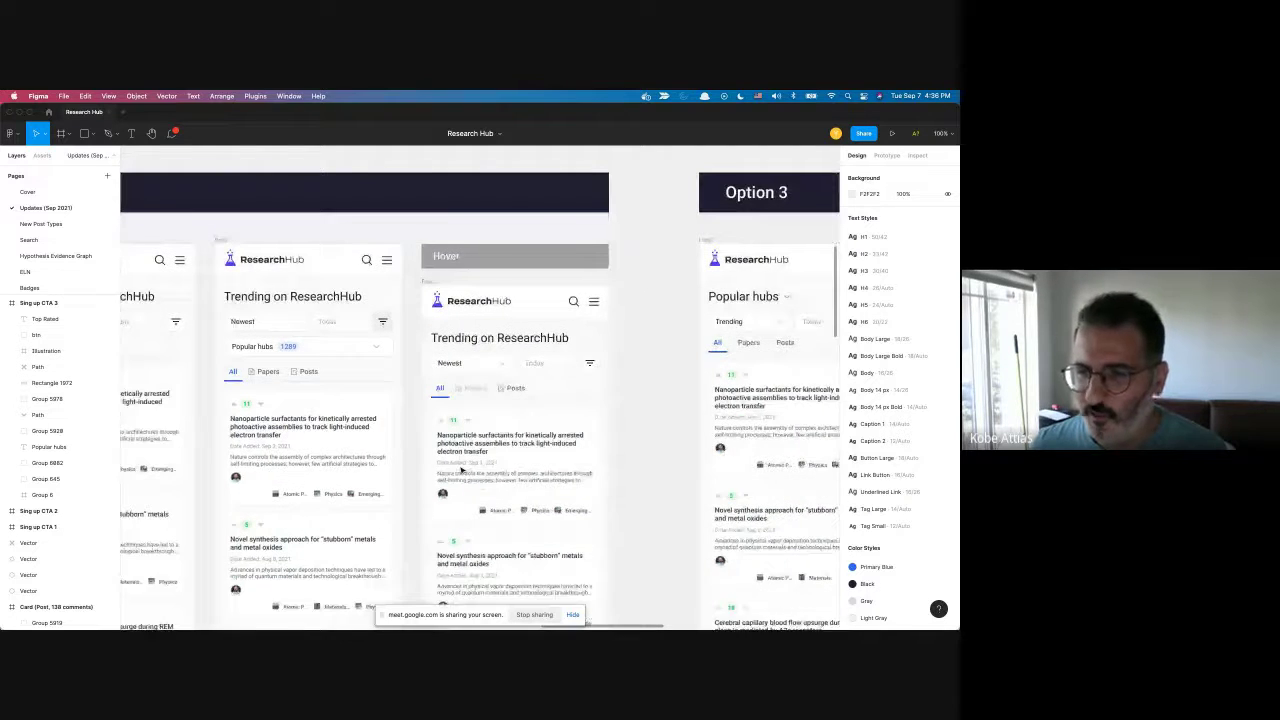
{"action": "scroll", "coordinate": [512, 491], "scroll_direction": "right", "scroll_amount": 2}
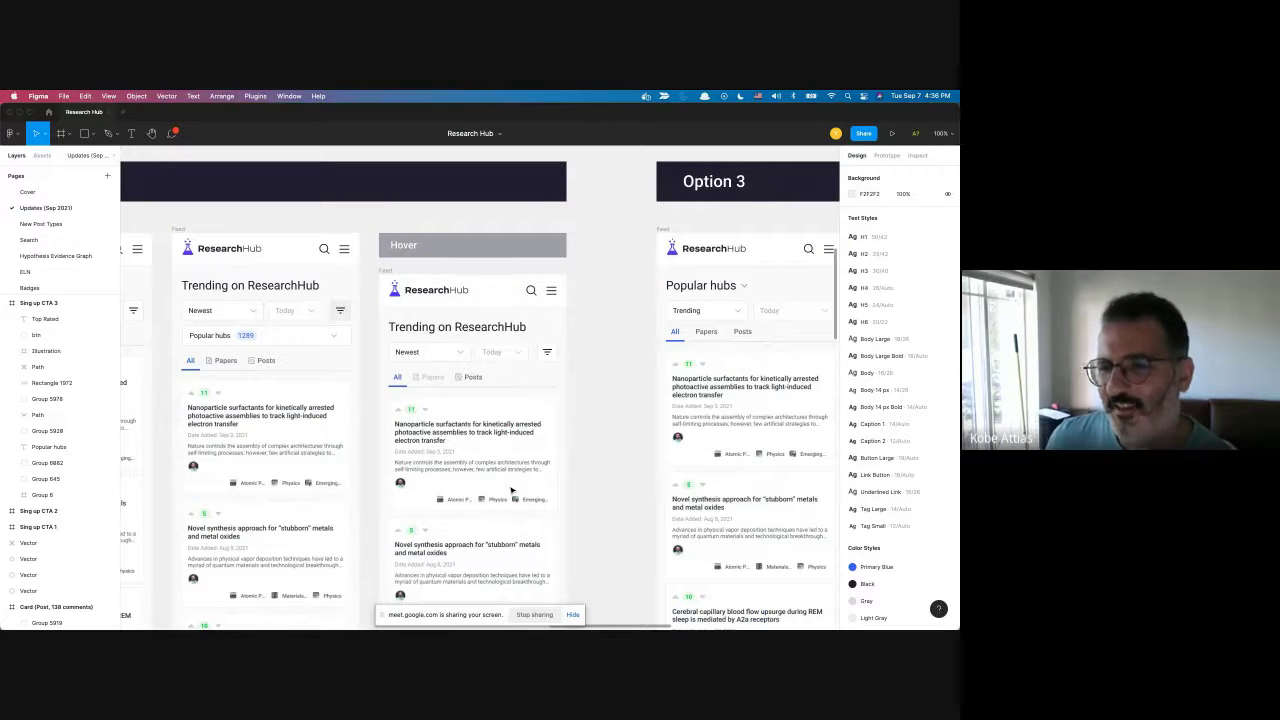
{"action": "scroll", "coordinate": [511, 490], "scroll_direction": "right", "scroll_amount": 3}
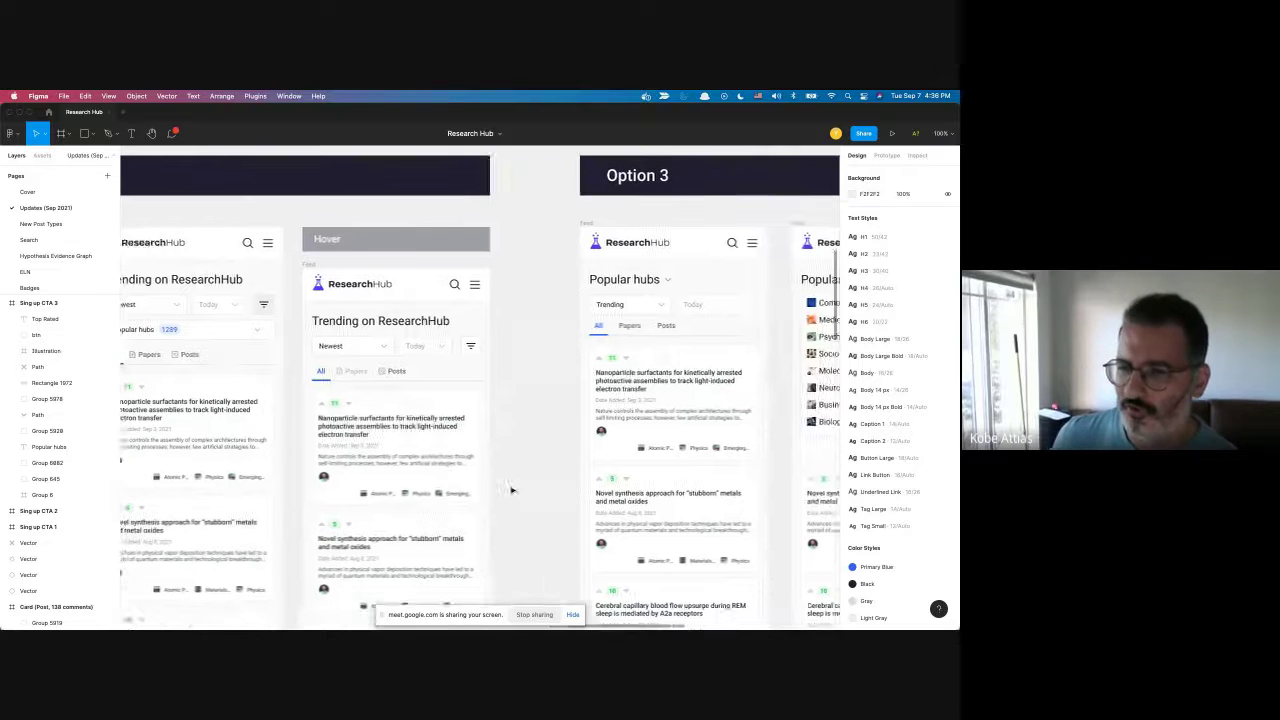
{"action": "scroll", "coordinate": [511, 490], "scroll_direction": "right", "scroll_amount": 3}
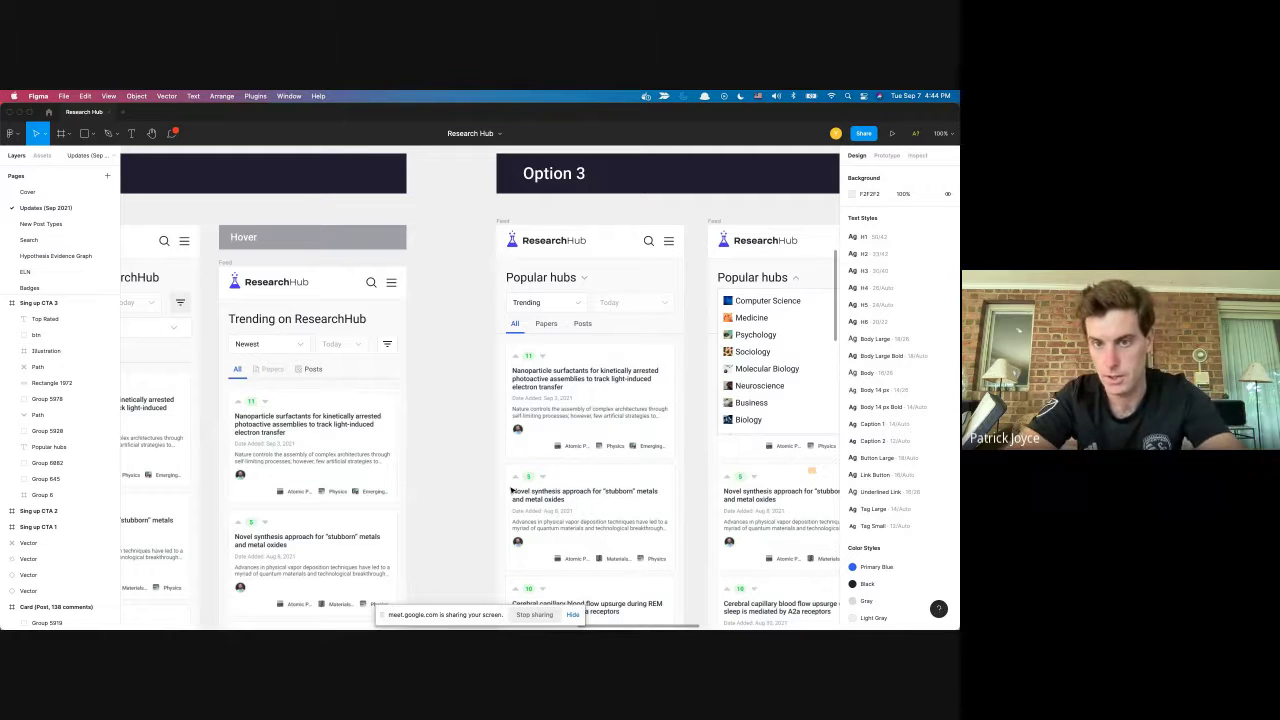
{"action": "left_click", "coordinate": [533, 615]}
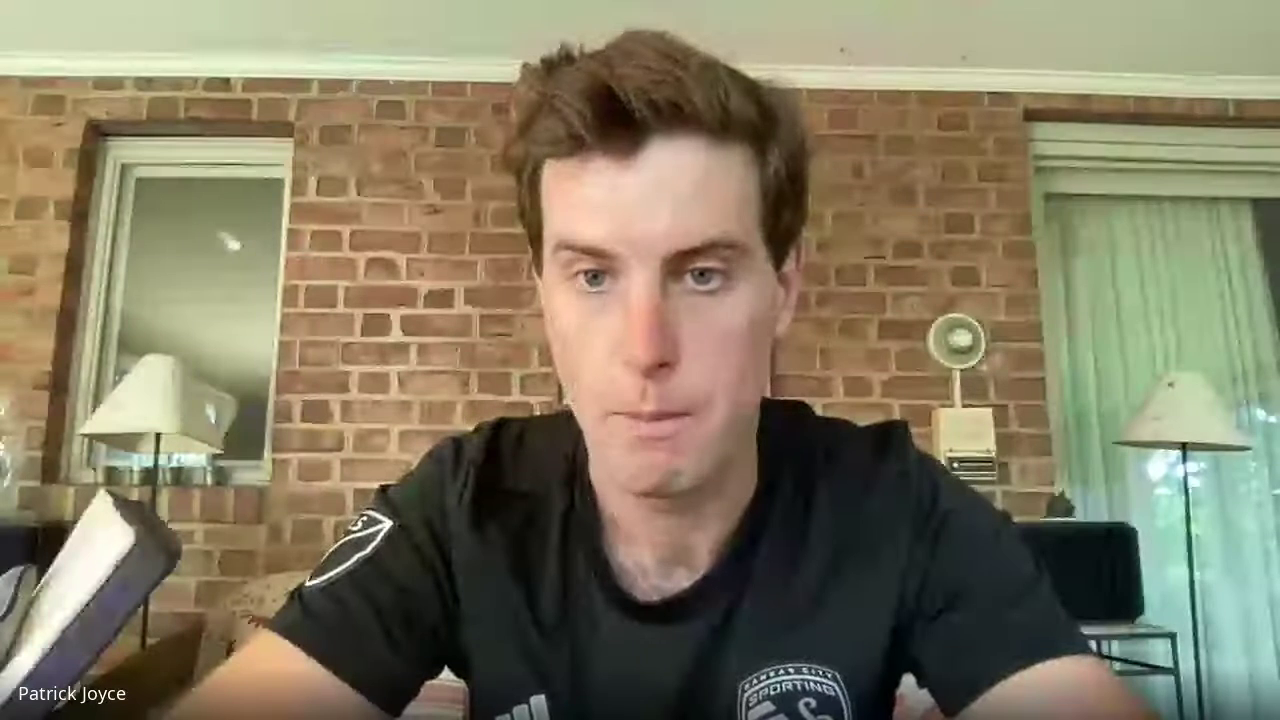